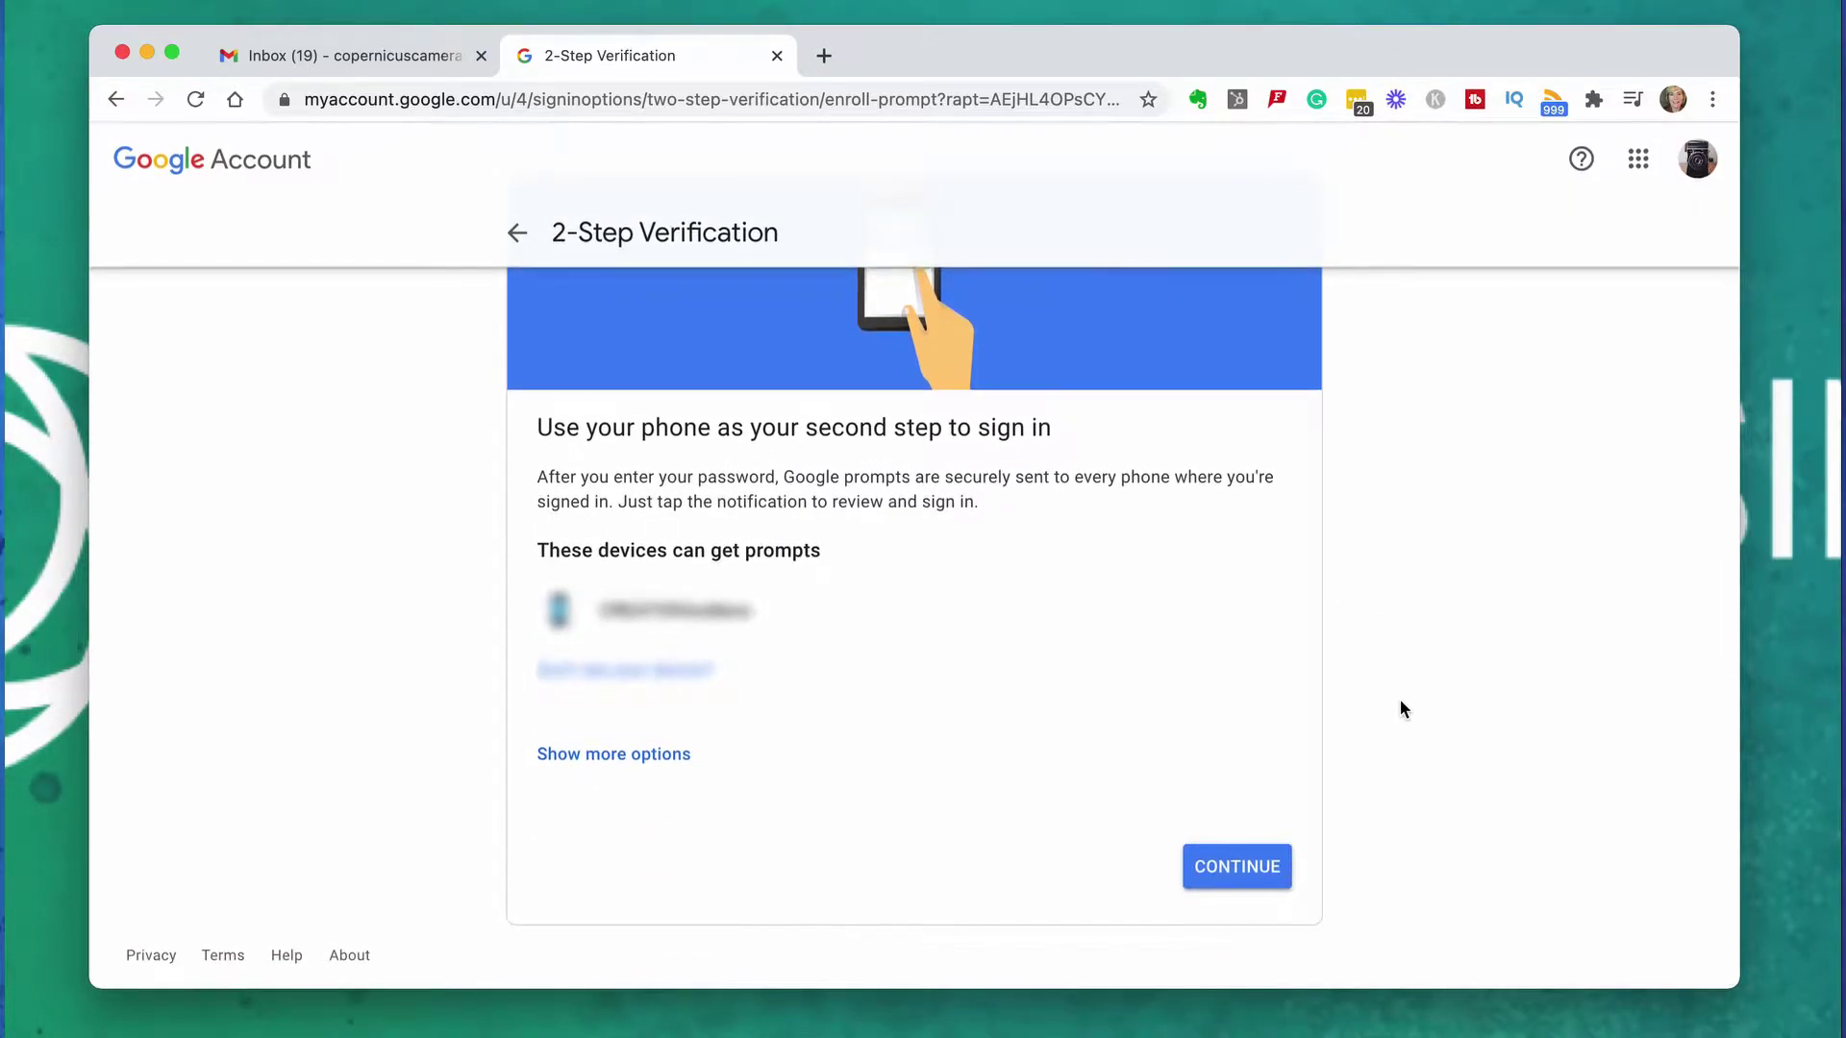
Turn on 2-Step Verification with Google prompt, confirming with the texted verification code
{"action": "left_click", "coordinate": [1221, 868]}
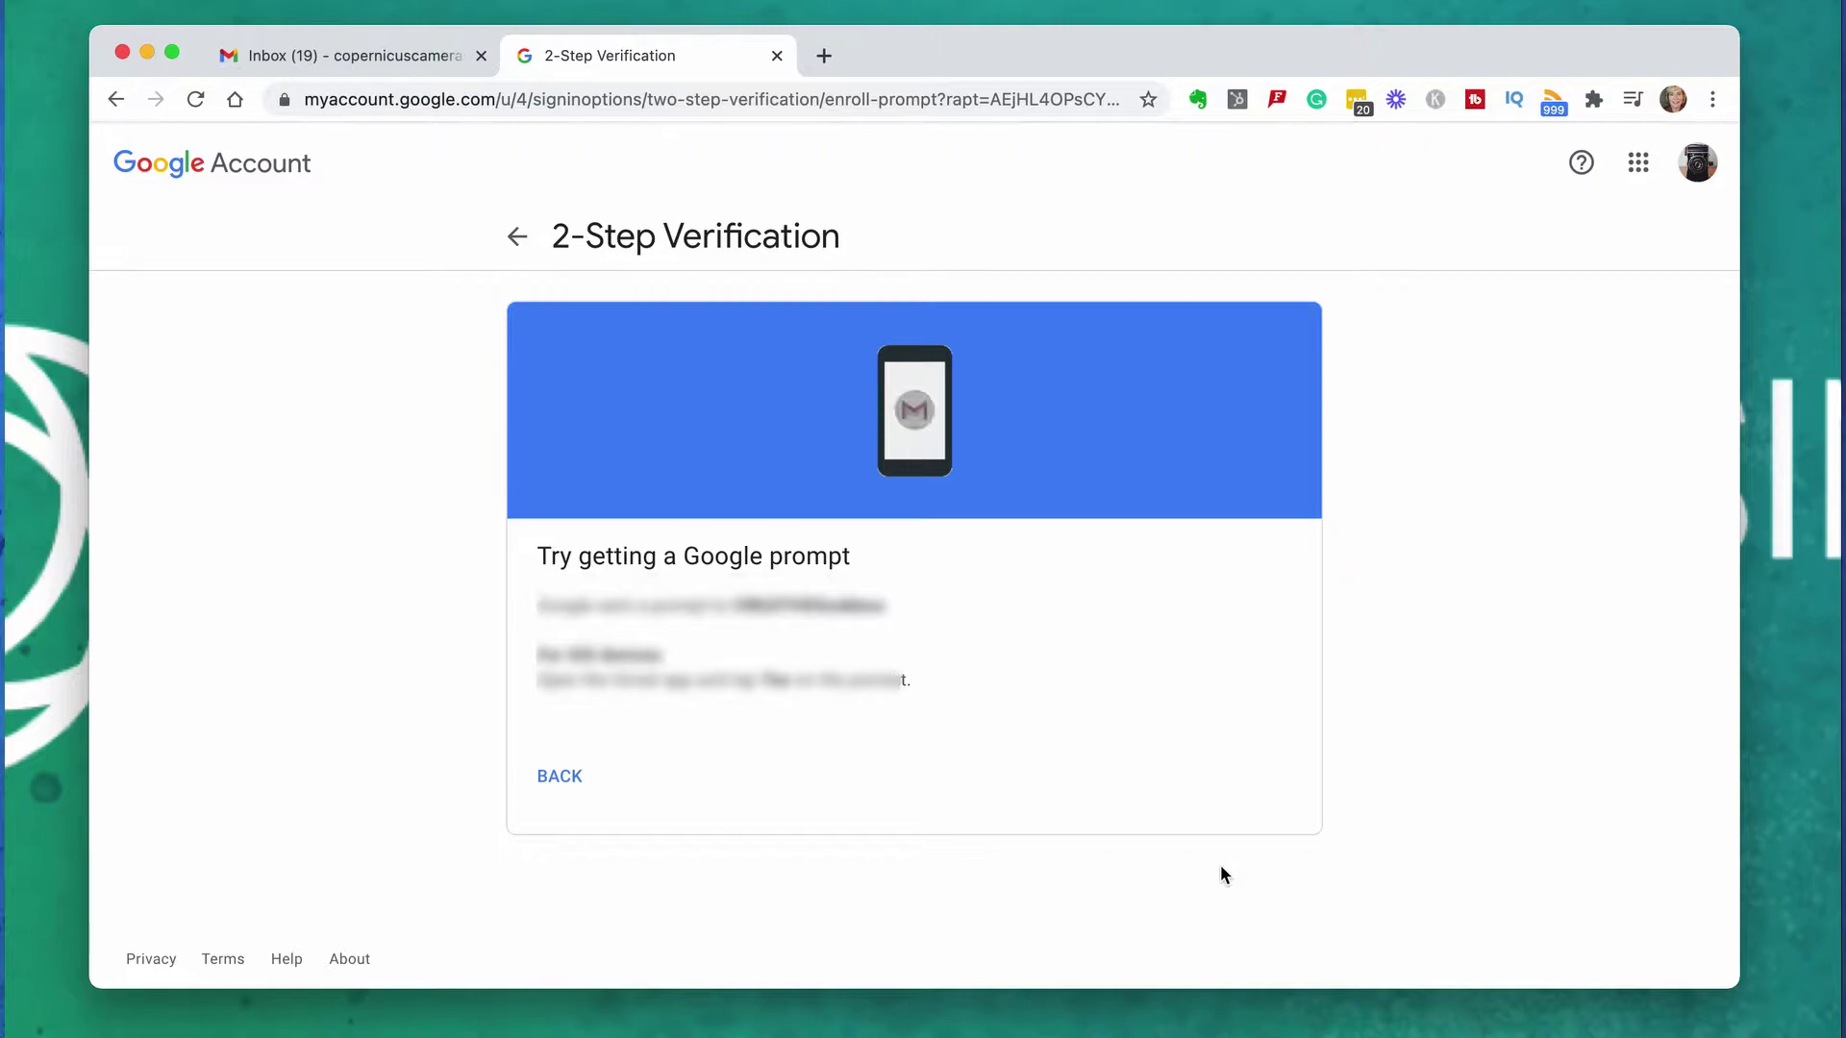
{"action": "type", "text": "12345"}
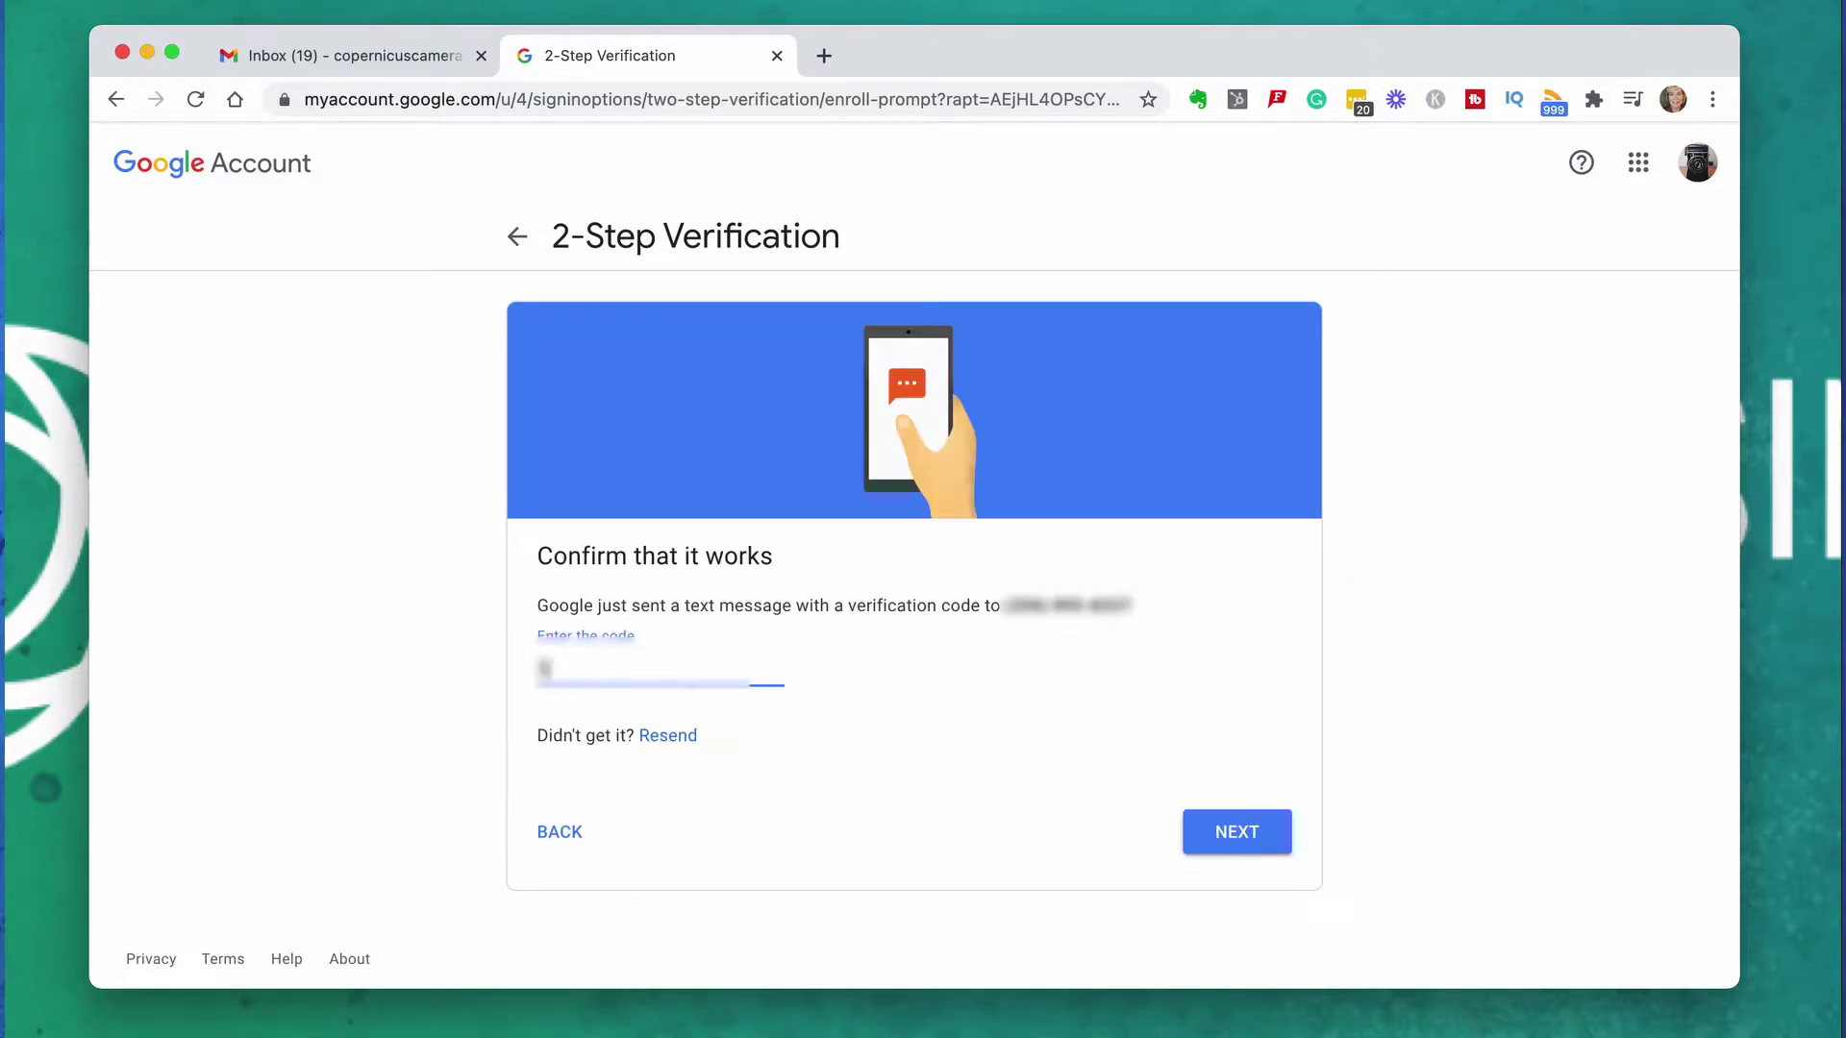
{"action": "type", "text": "6"}
{"action": "key", "text": "Return"}
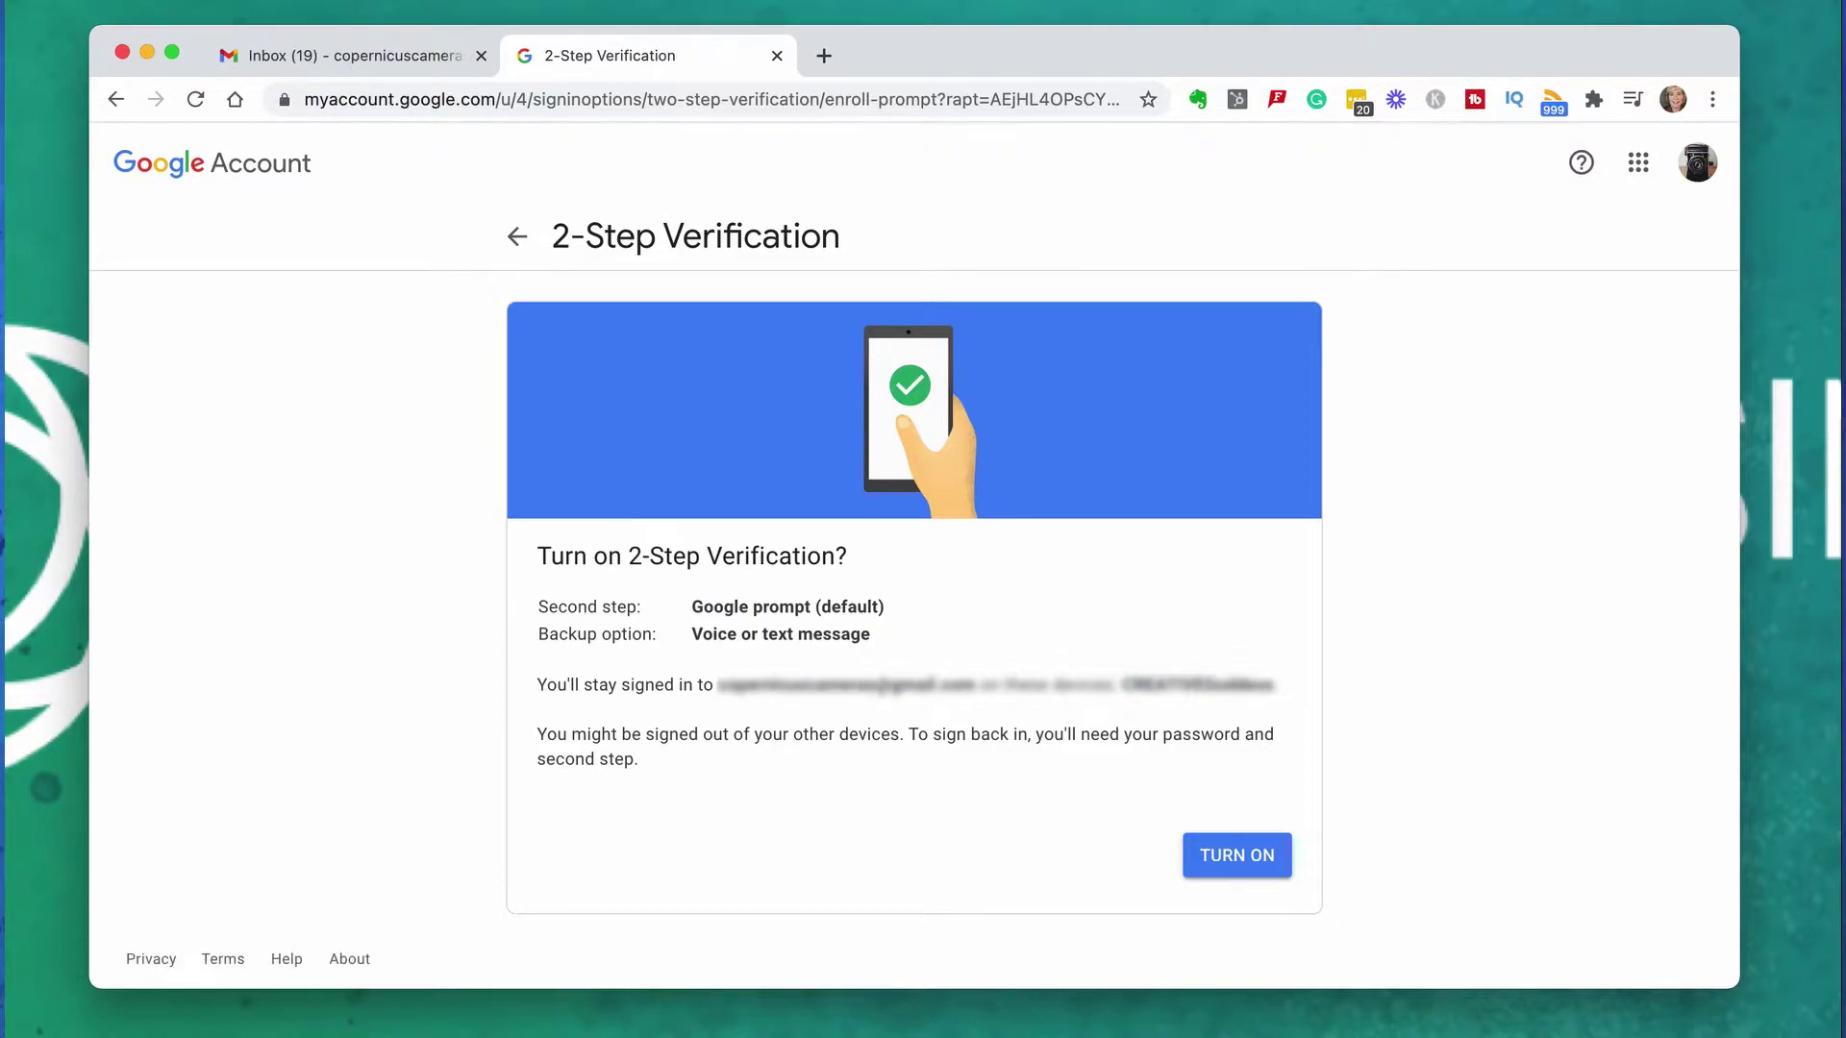
{"action": "left_click", "coordinate": [1240, 872]}
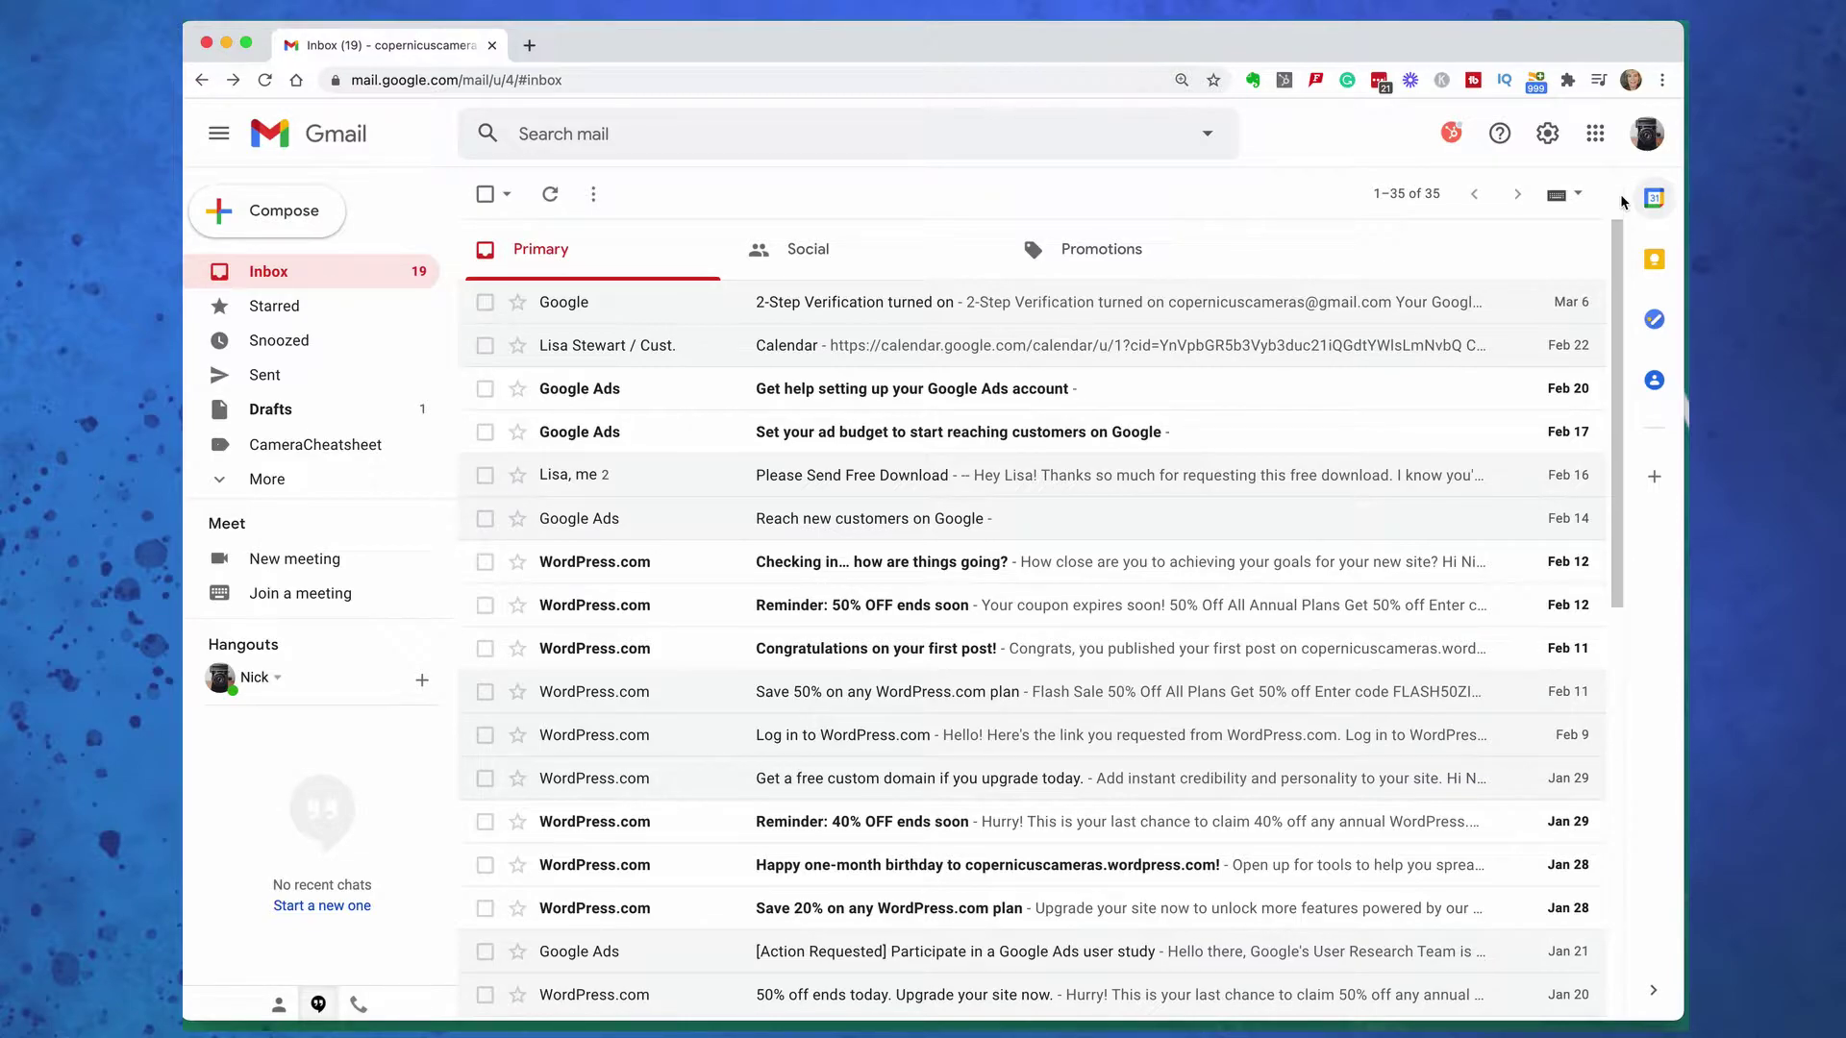
Preview Calendar, Tasks and Contacts in the side panel beside the inbox, starting Google Contacts
{"action": "left_click", "coordinate": [1653, 198]}
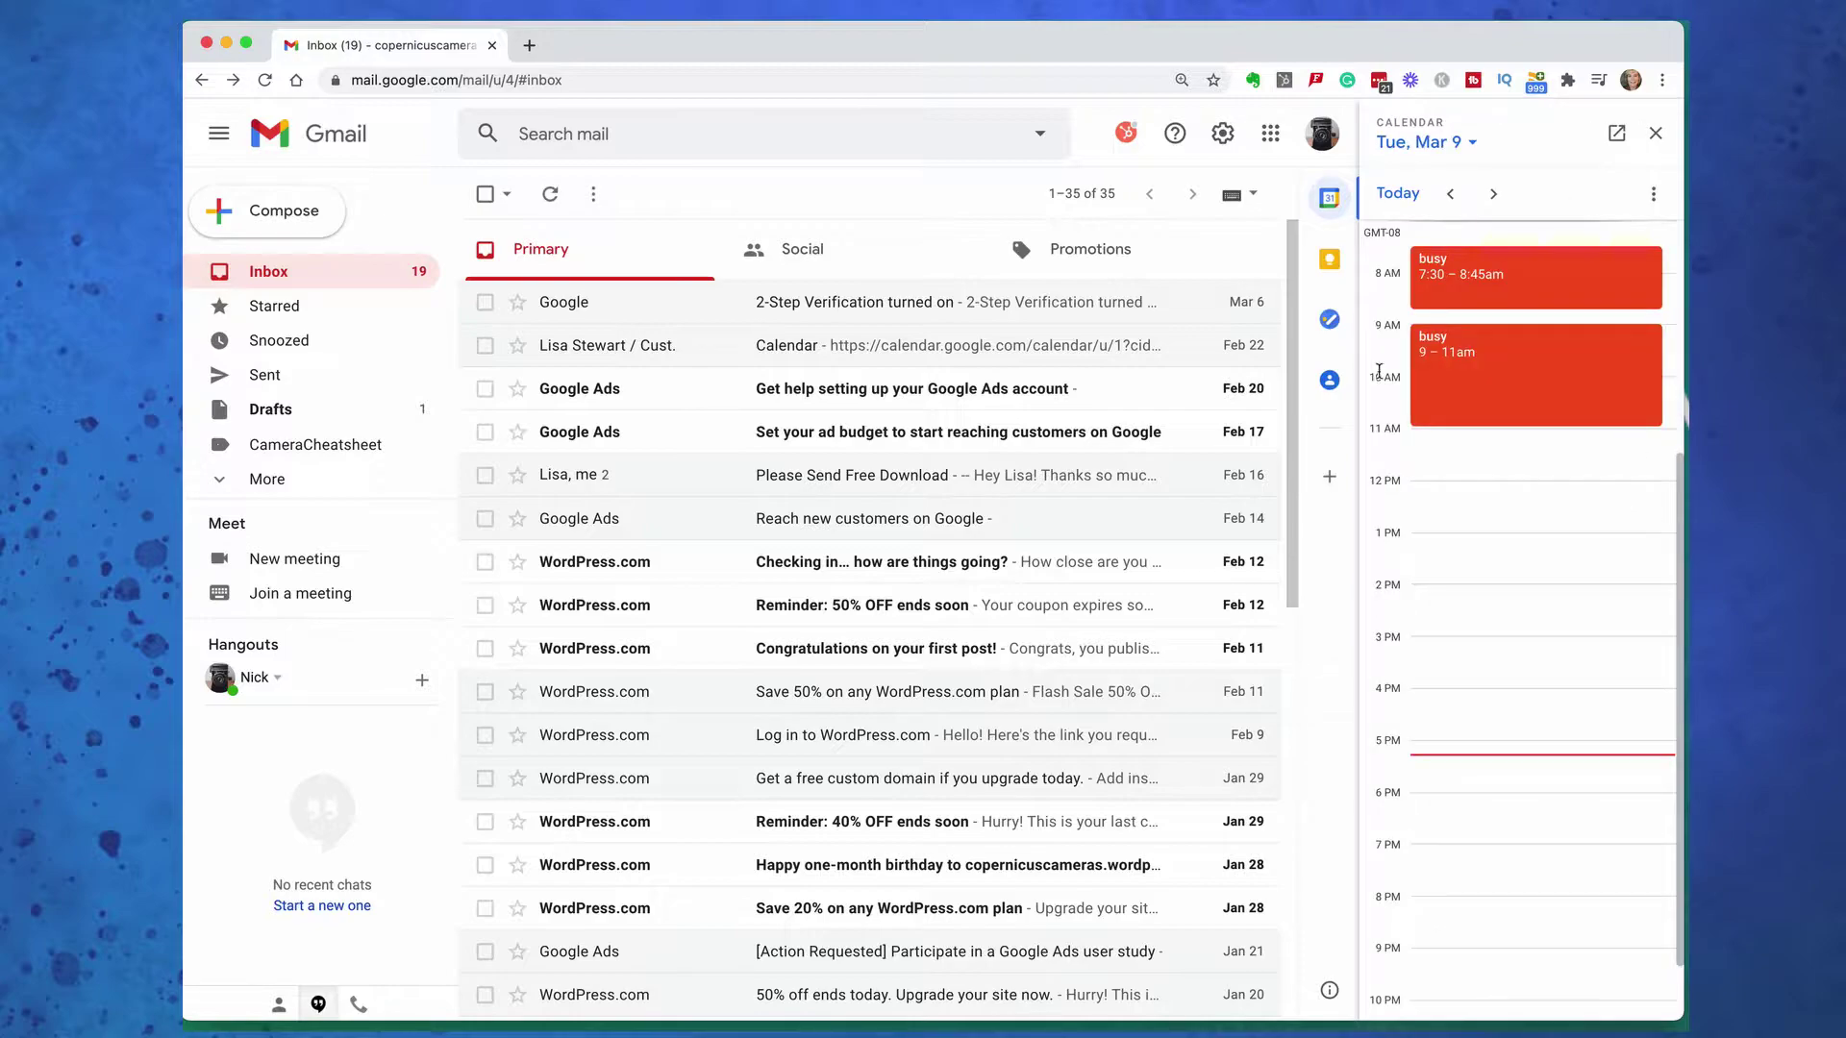
{"action": "left_click", "coordinate": [1331, 320]}
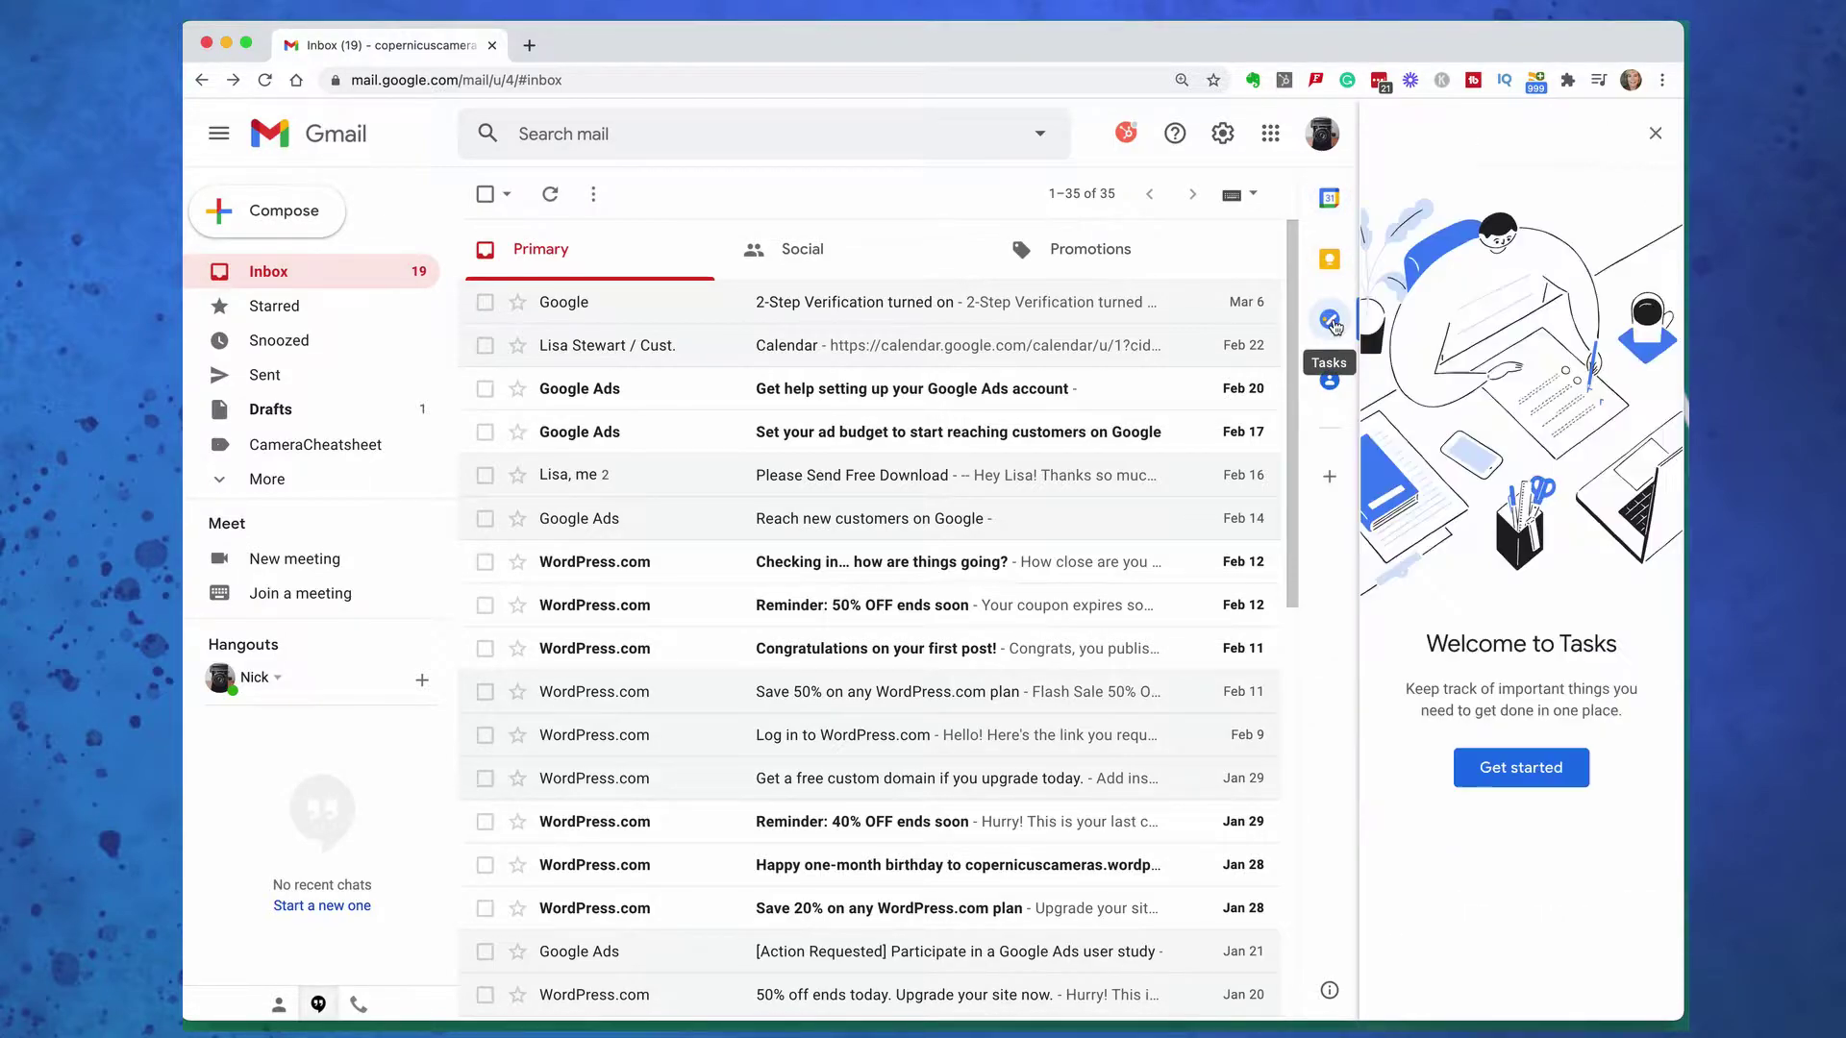
{"action": "left_click", "coordinate": [1329, 381]}
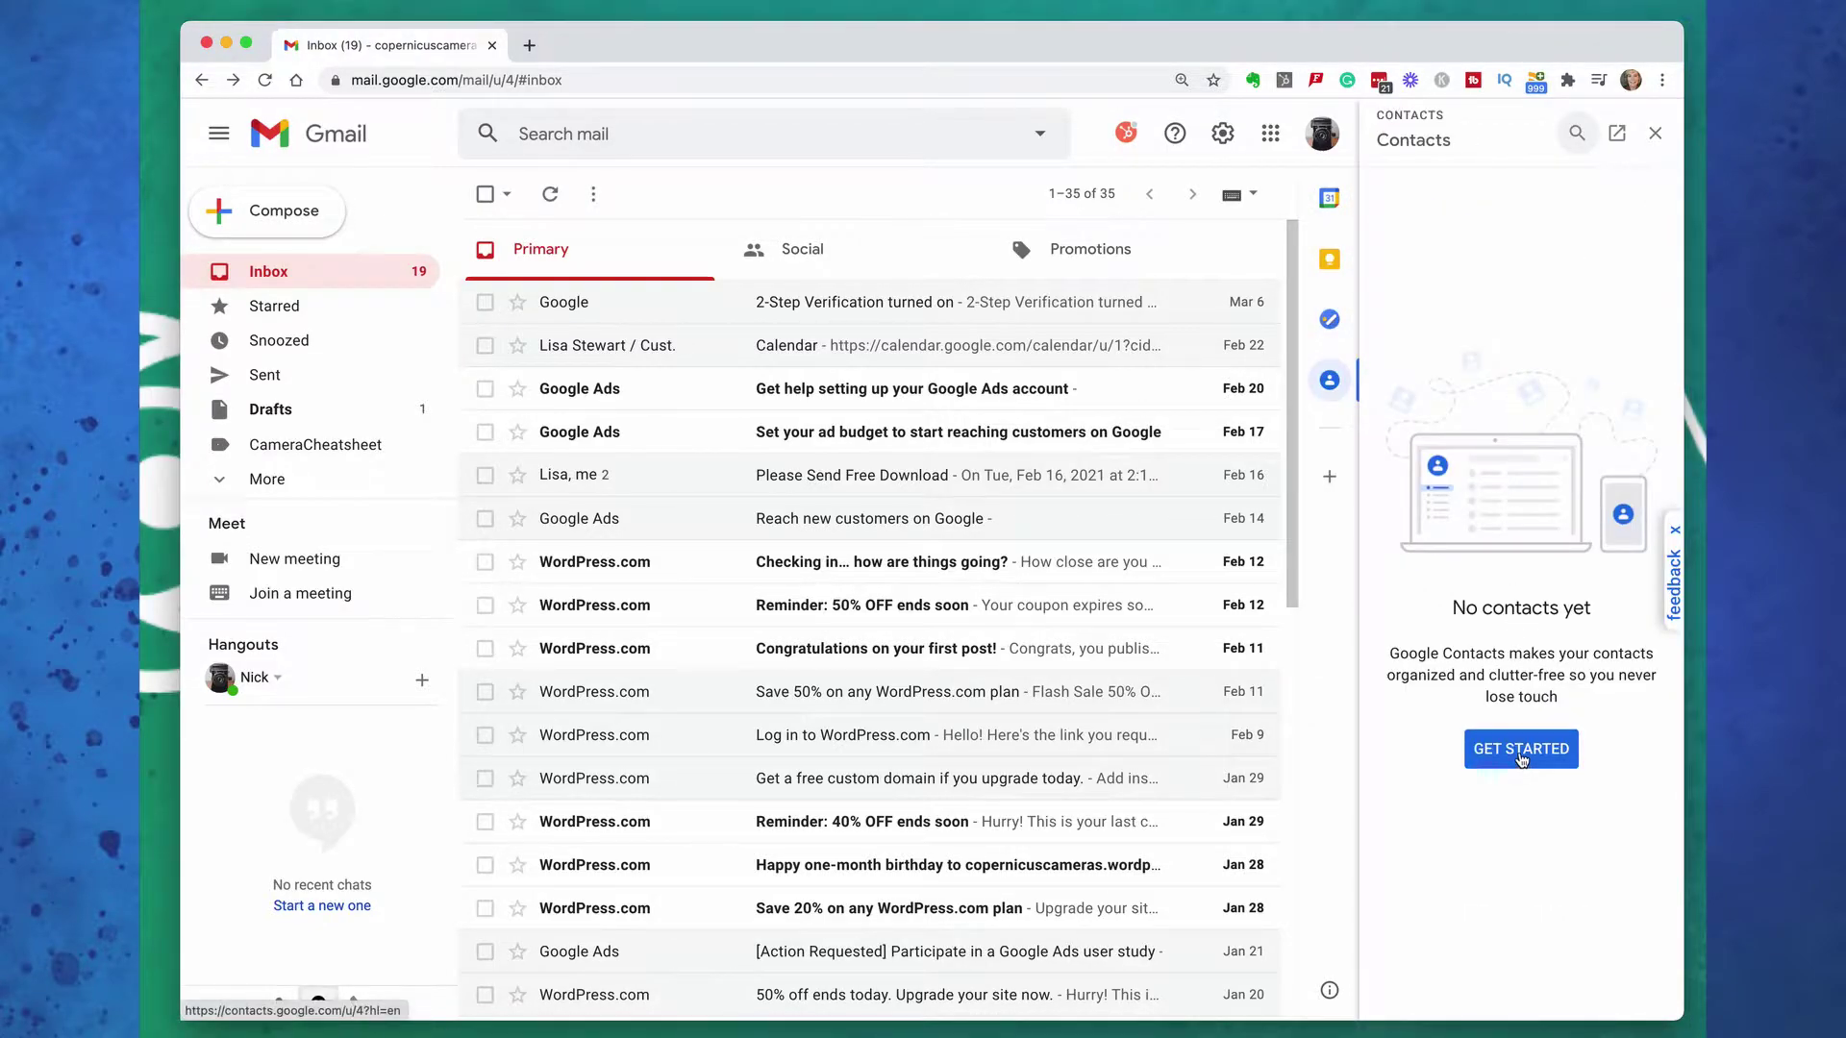
{"action": "left_click", "coordinate": [1521, 750]}
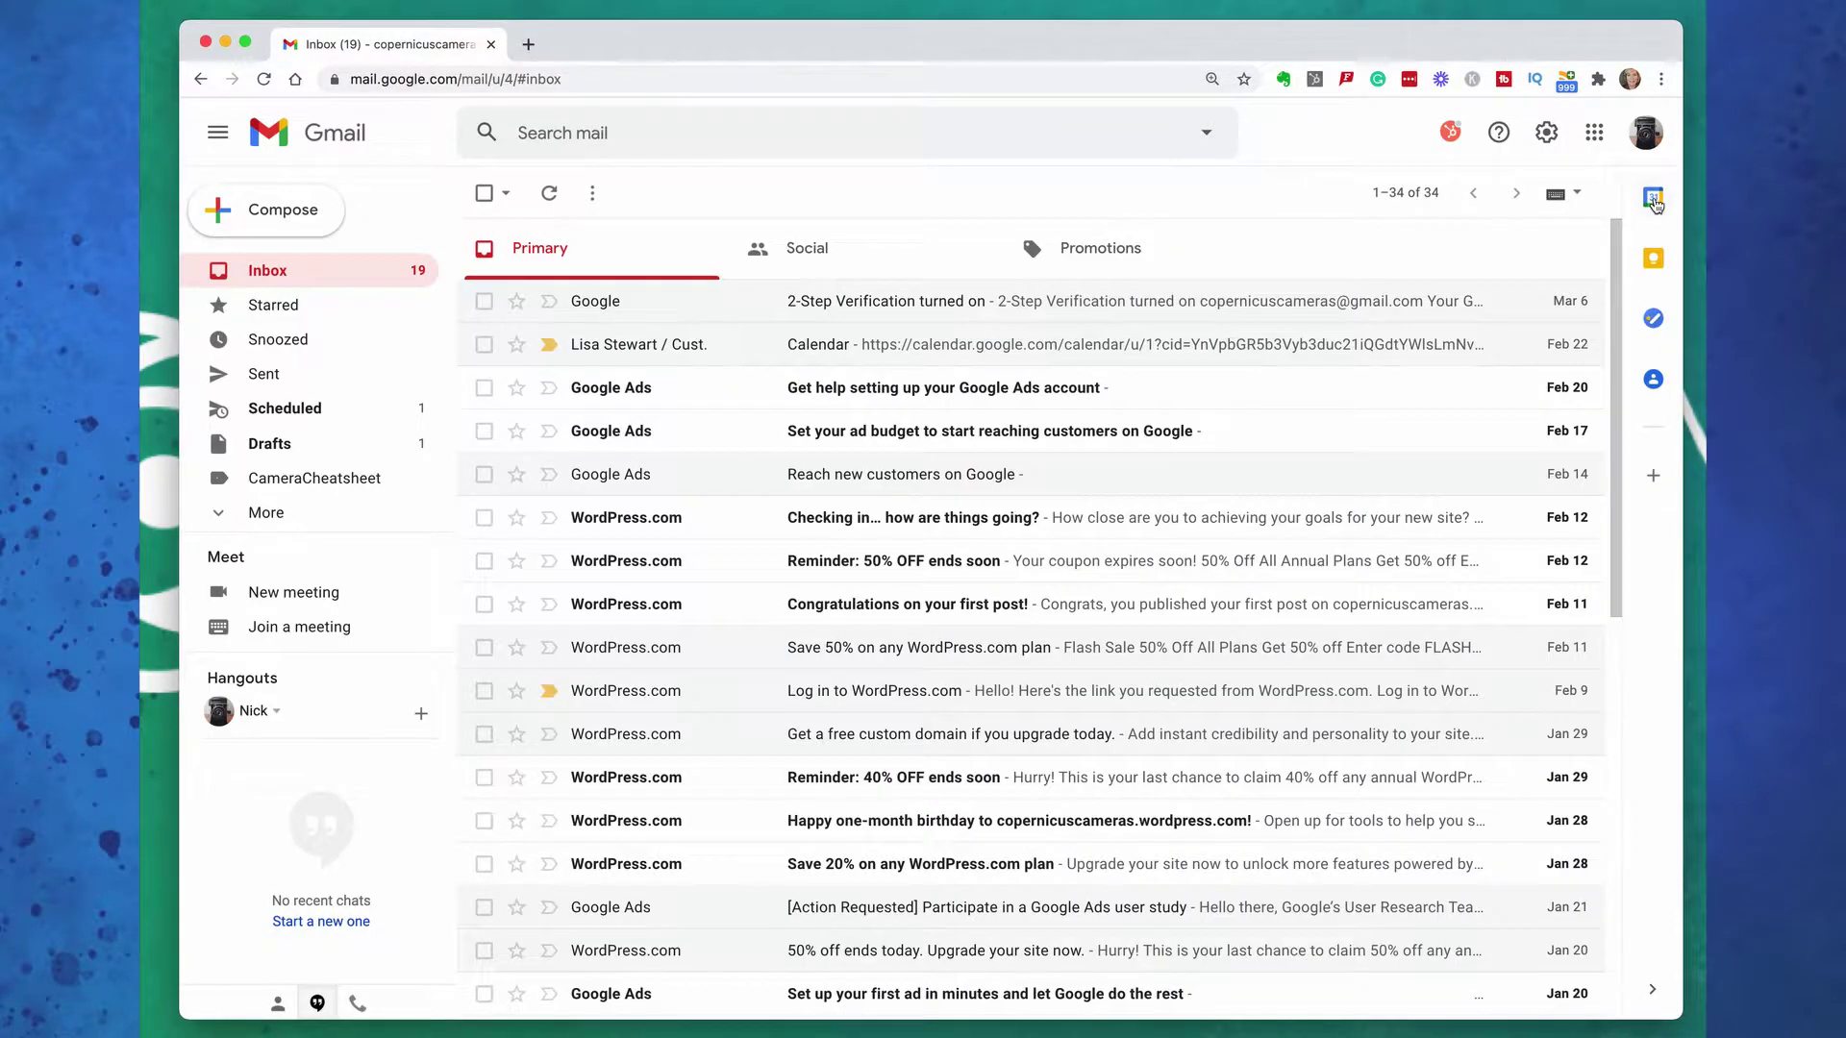
Open Calendar in its own tab, then return to Gmail and start a new Keep note
{"action": "left_click", "coordinate": [1654, 199]}
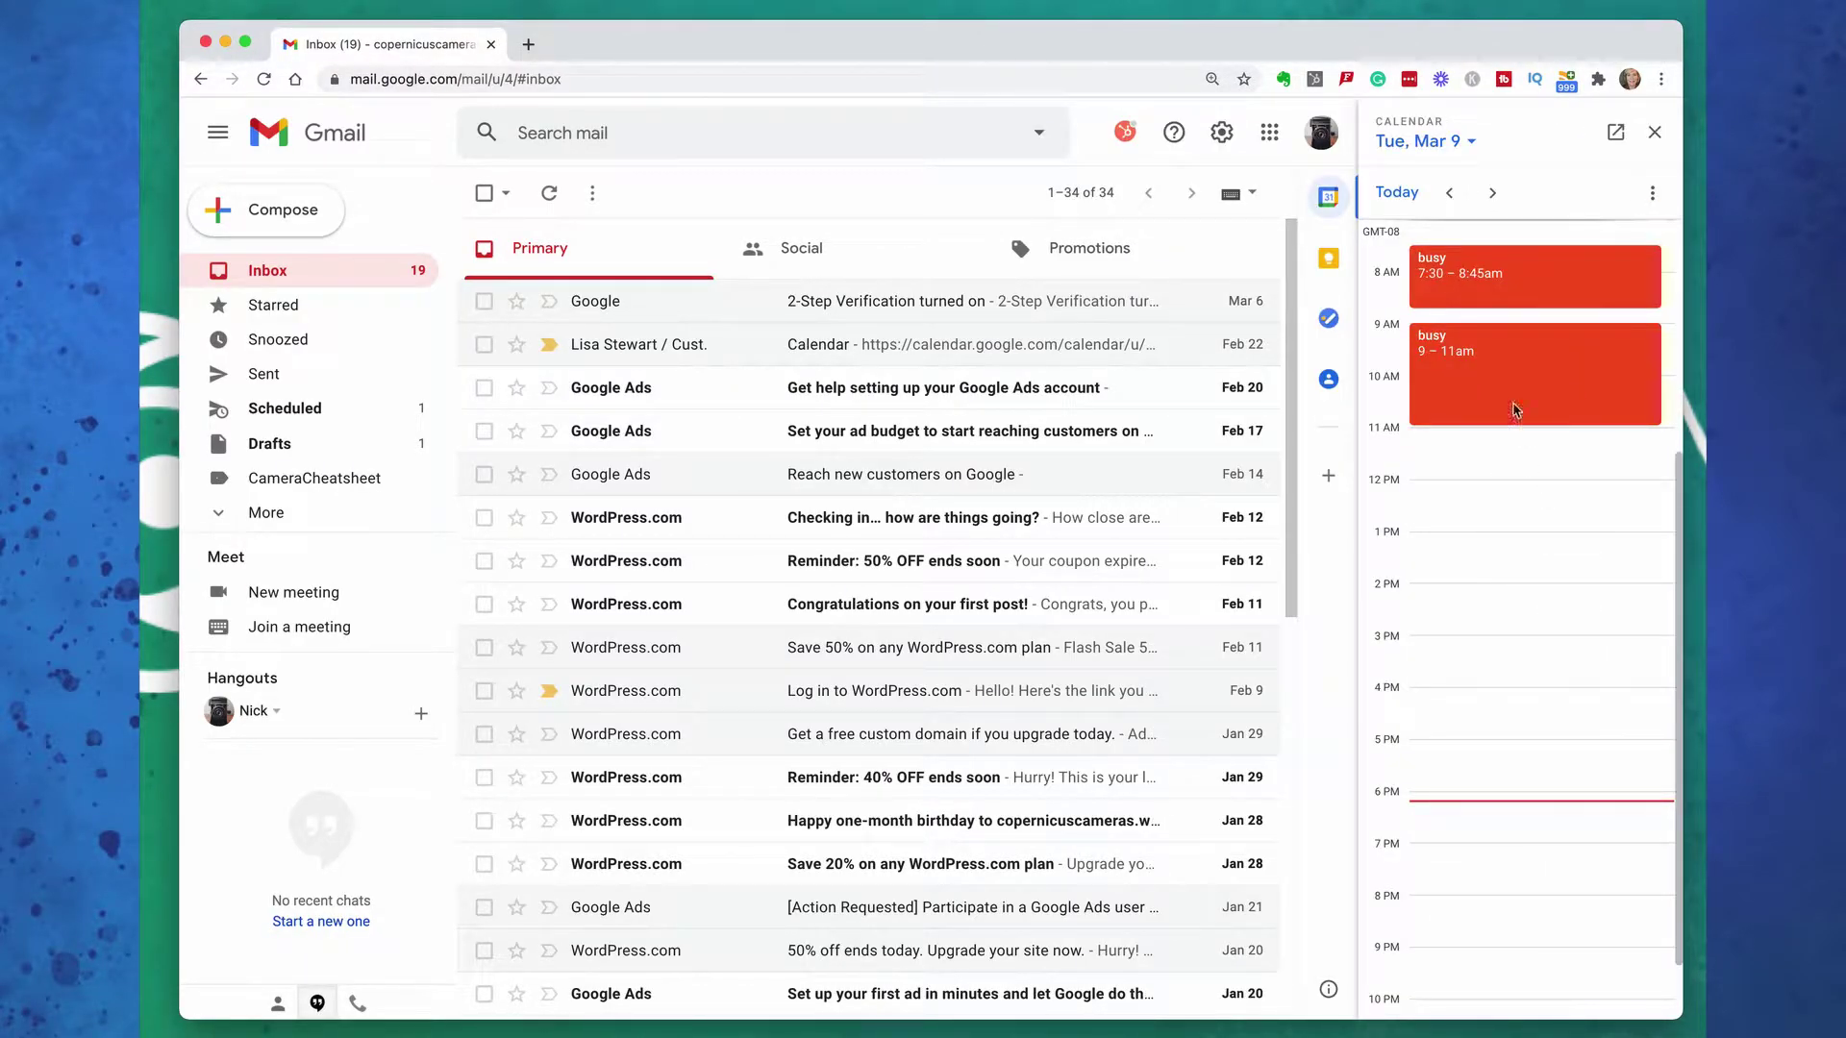
{"action": "left_click", "coordinate": [1616, 133]}
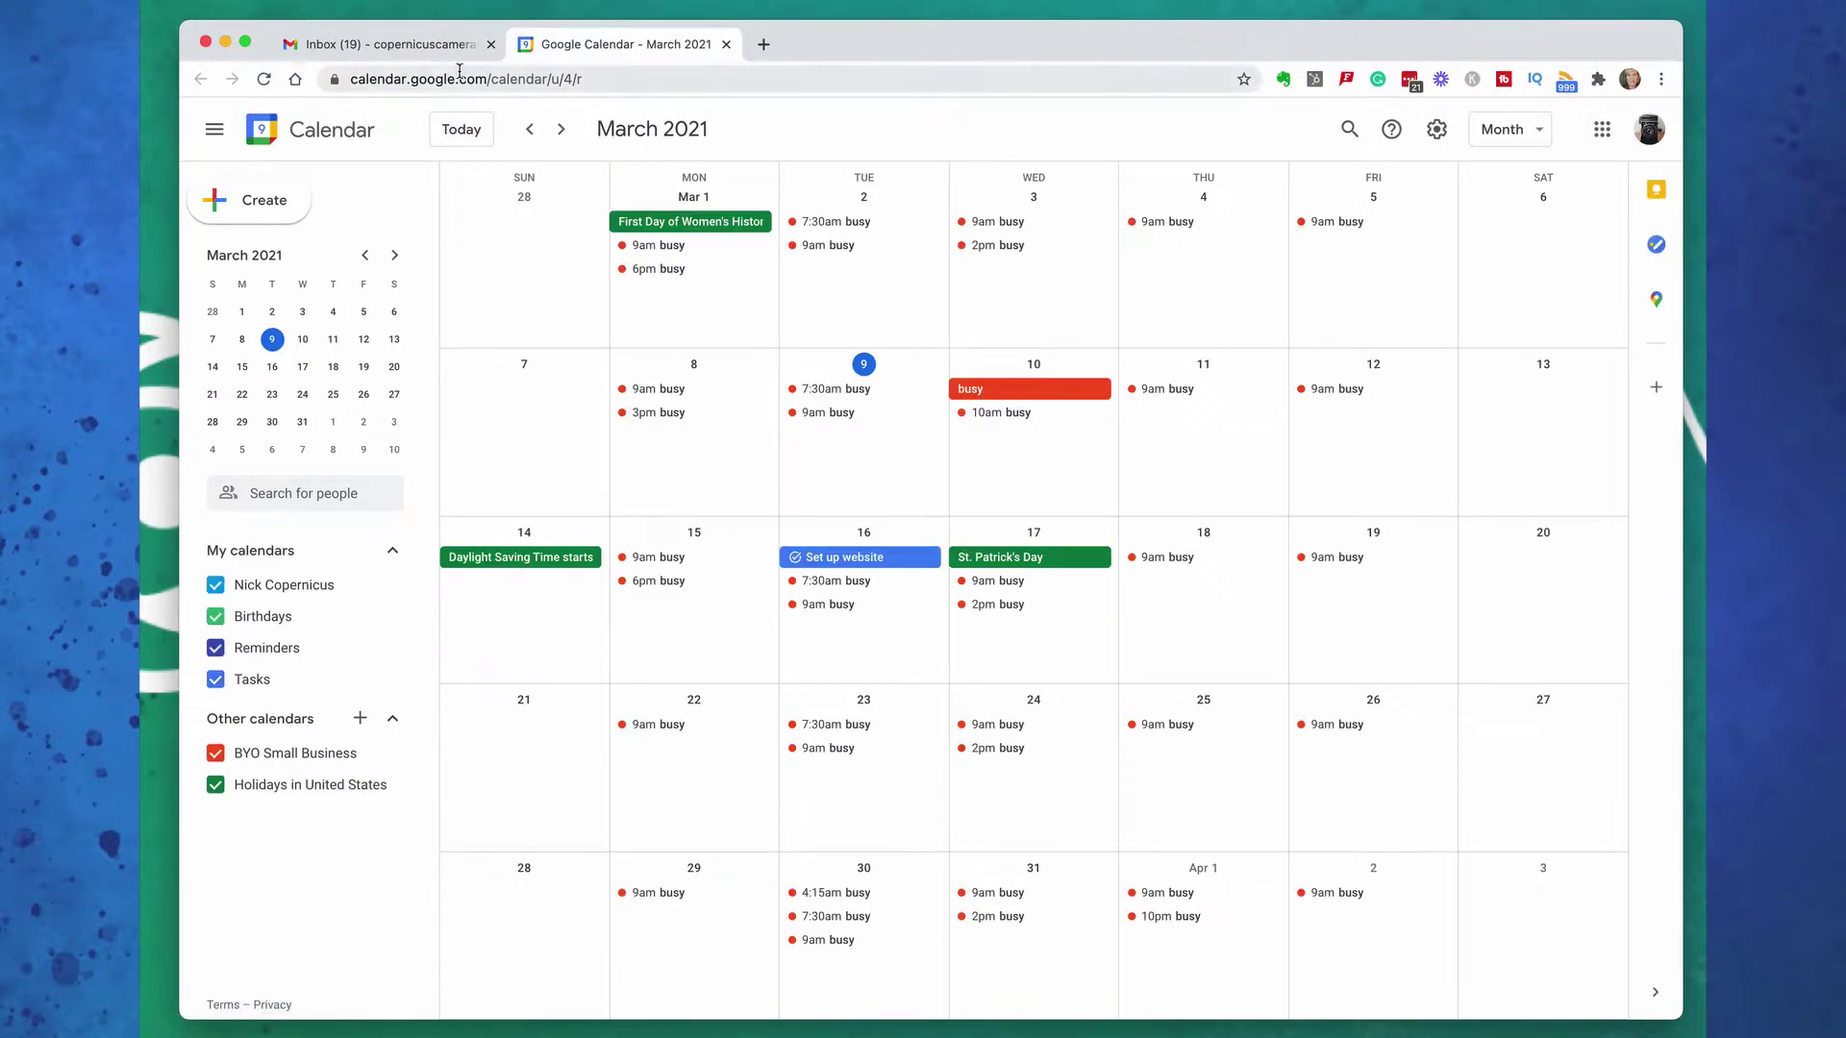
{"action": "left_click", "coordinate": [423, 48]}
{"action": "left_click", "coordinate": [1329, 258]}
{"action": "left_click", "coordinate": [1417, 195]}
Save a Keep note reading 'Test', then delete it
{"action": "type", "text": "Test"}
{"action": "left_click", "coordinate": [1615, 270]}
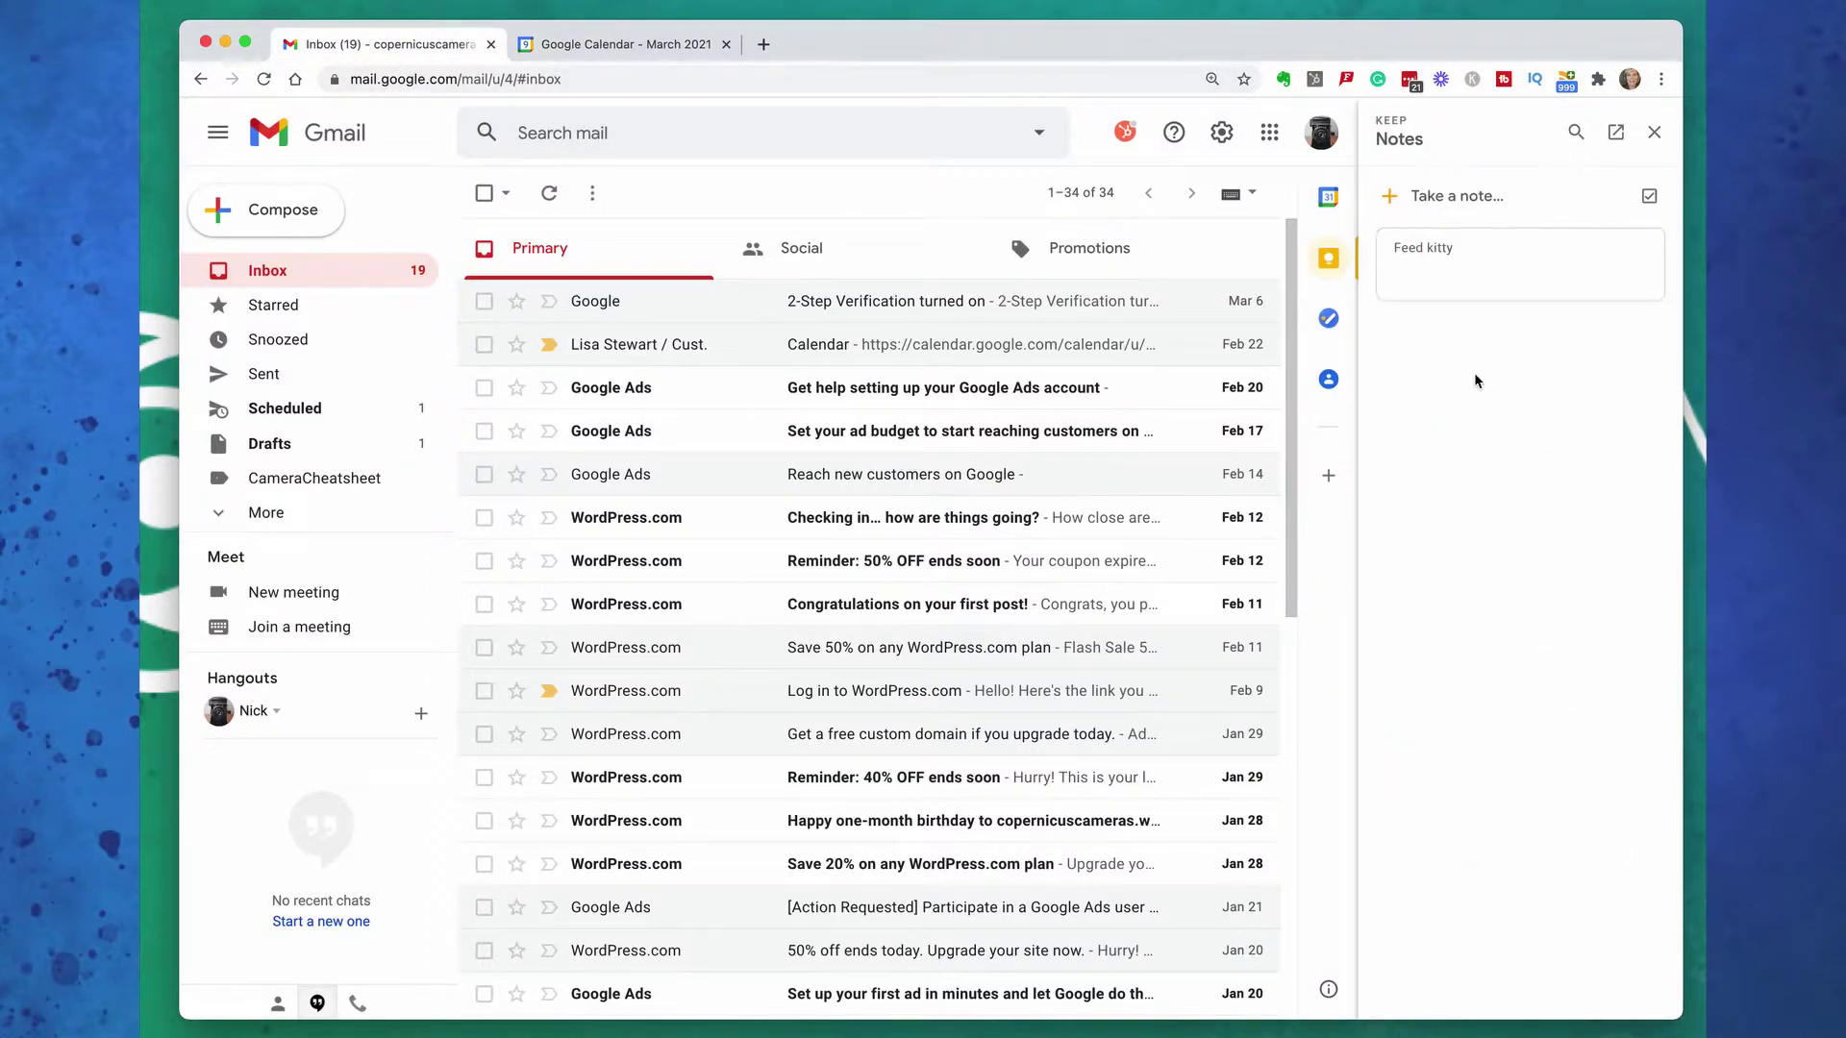
{"action": "left_click", "coordinate": [1642, 247]}
{"action": "left_click", "coordinate": [1568, 287]}
Write a Keep note 'Instructions for KittyCat Care' listing 'Feed and water daily' and 'Play 15 minutes'
{"action": "left_click", "coordinate": [1434, 195]}
{"action": "type", "text": "Instructions for KittyC"}
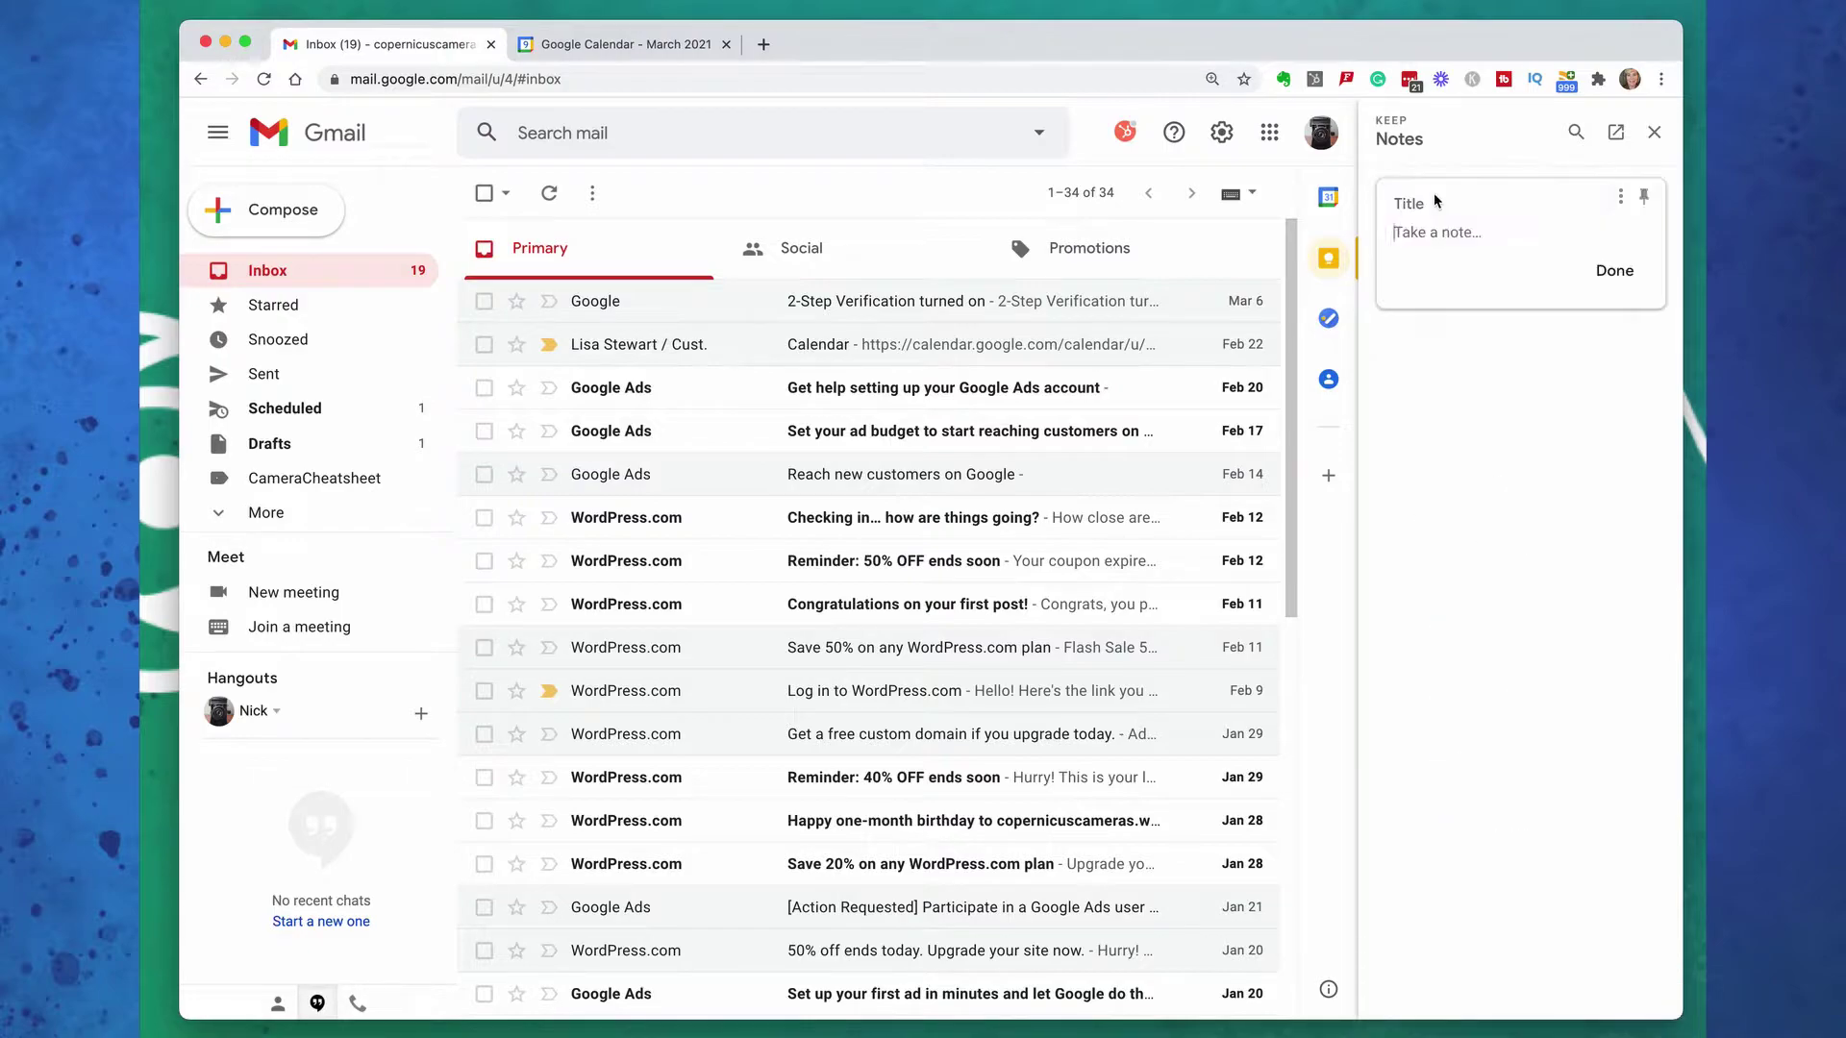
{"action": "type", "text": "at Care"}
{"action": "key", "text": "Return"}
{"action": "key", "text": "Return"}
{"action": "type", "text": "Feed and water daily"}
{"action": "key", "text": "Return"}
{"action": "type", "text": "Play 15 minutes"}
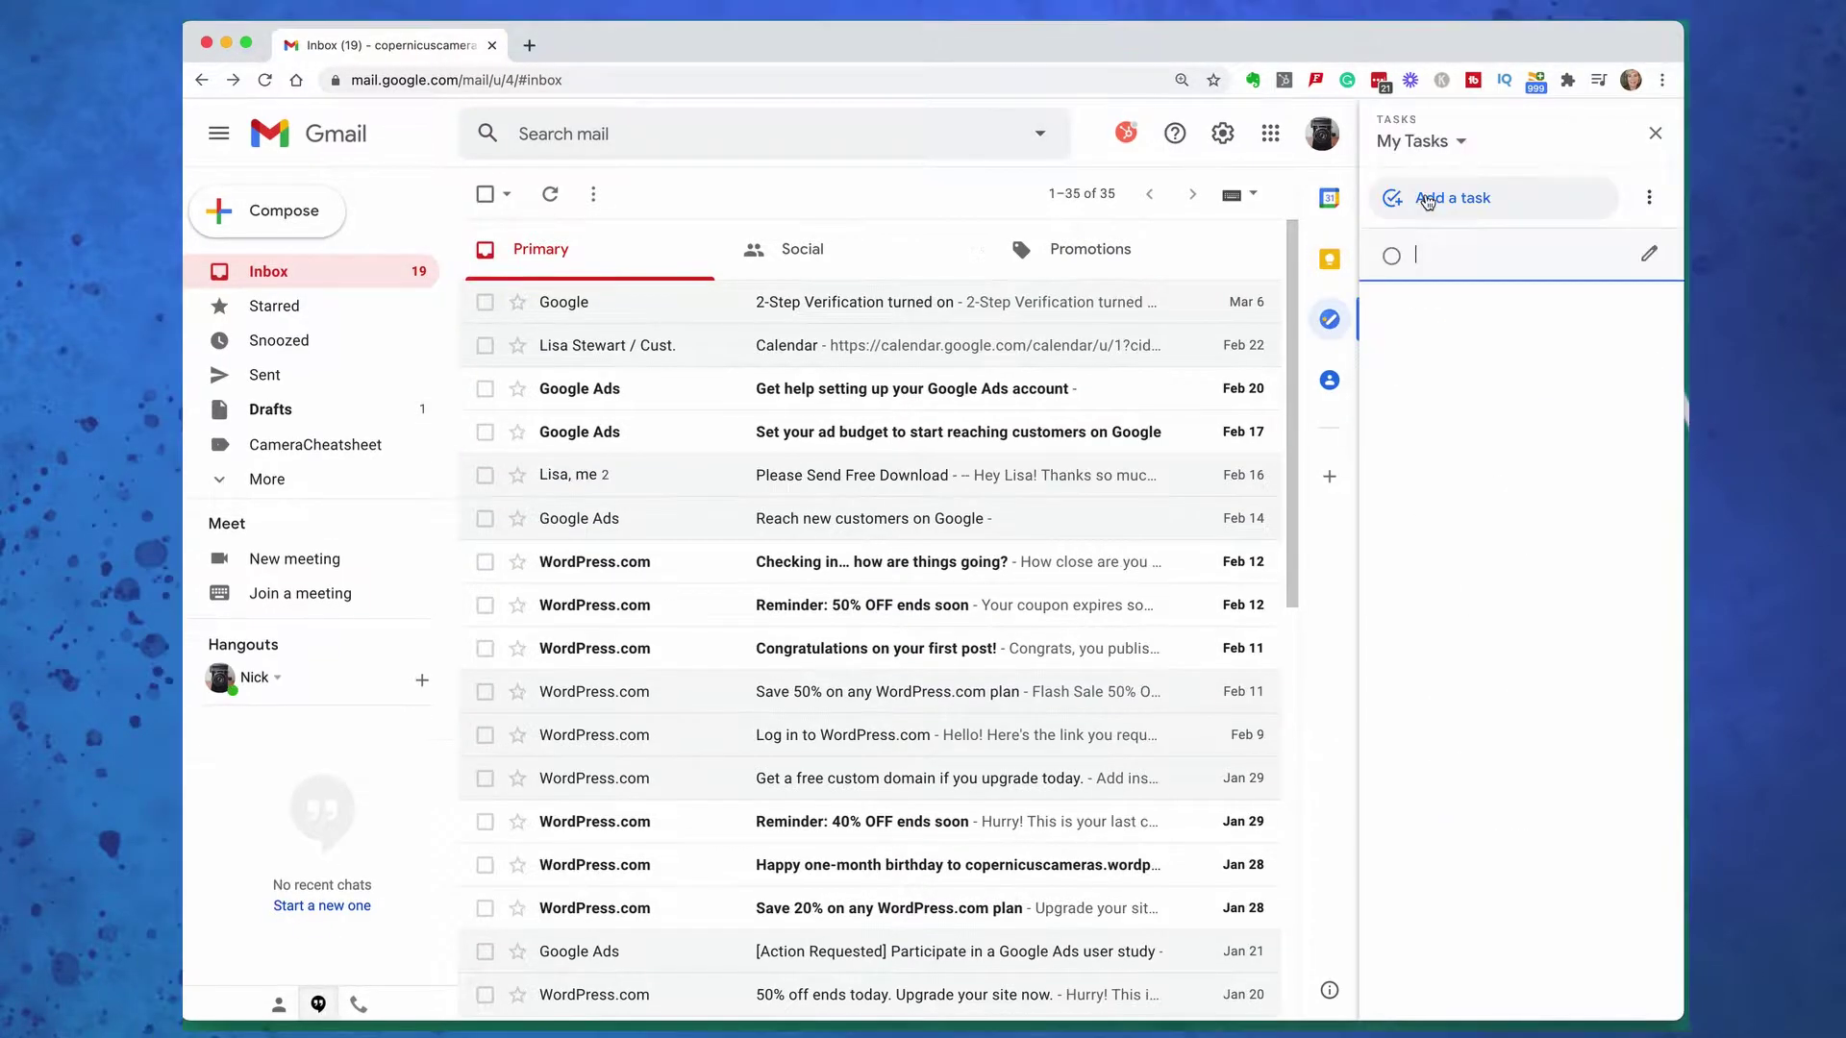
Add the task 'Set up website' with a due date of March 16
{"action": "type", "text": "Set up website"}
{"action": "key", "text": "Return"}
{"action": "left_click", "coordinate": [1648, 254]}
{"action": "left_click", "coordinate": [1485, 401]}
{"action": "left_click", "coordinate": [1481, 352]}
{"action": "left_click", "coordinate": [1596, 608]}
Add subtasks Buy Domain, Setup ISP and Connect email boxes, then add the Google Ads email to Tasks
{"action": "left_click", "coordinate": [1490, 445]}
{"action": "type", "text": "Buy Domain"}
{"action": "key", "text": "Return"}
{"action": "type", "text": "Setup ISP"}
{"action": "key", "text": "Return"}
{"action": "type", "text": "Connect email boxes"}
{"action": "key", "text": "Return"}
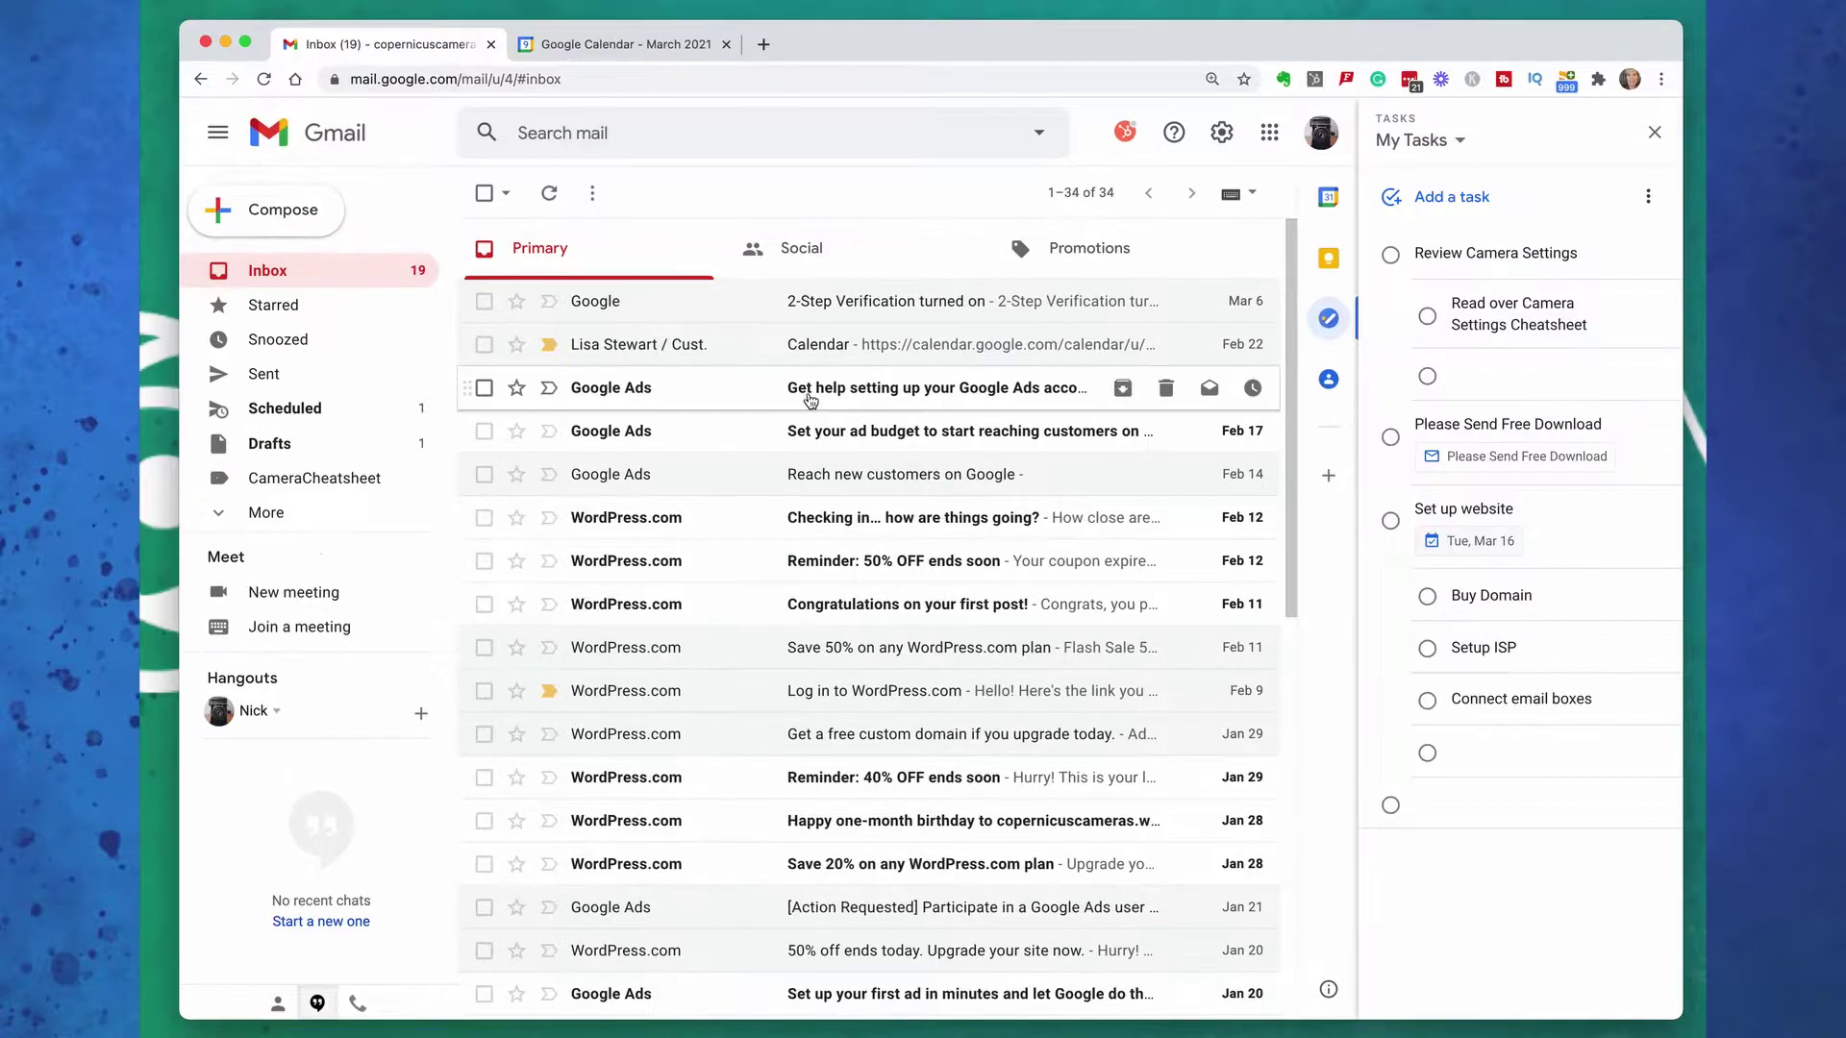
{"action": "left_click", "coordinate": [811, 401]}
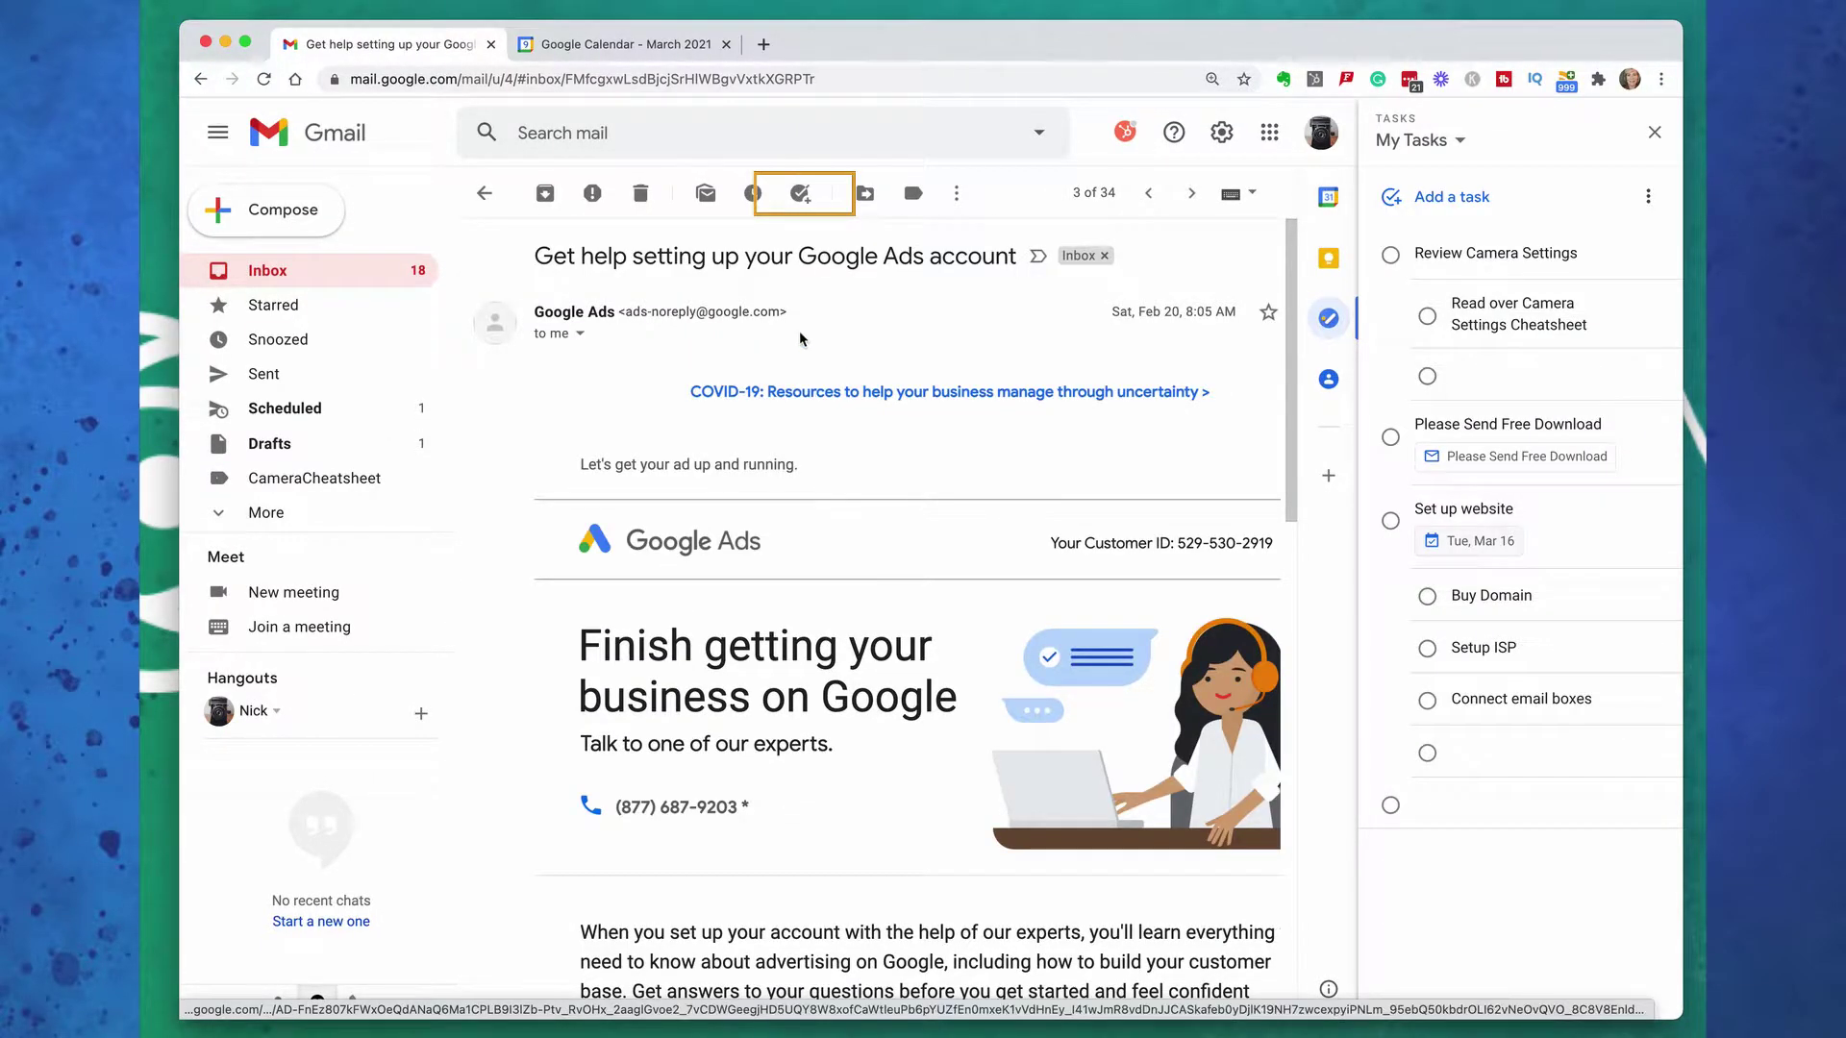
{"action": "left_click", "coordinate": [807, 202]}
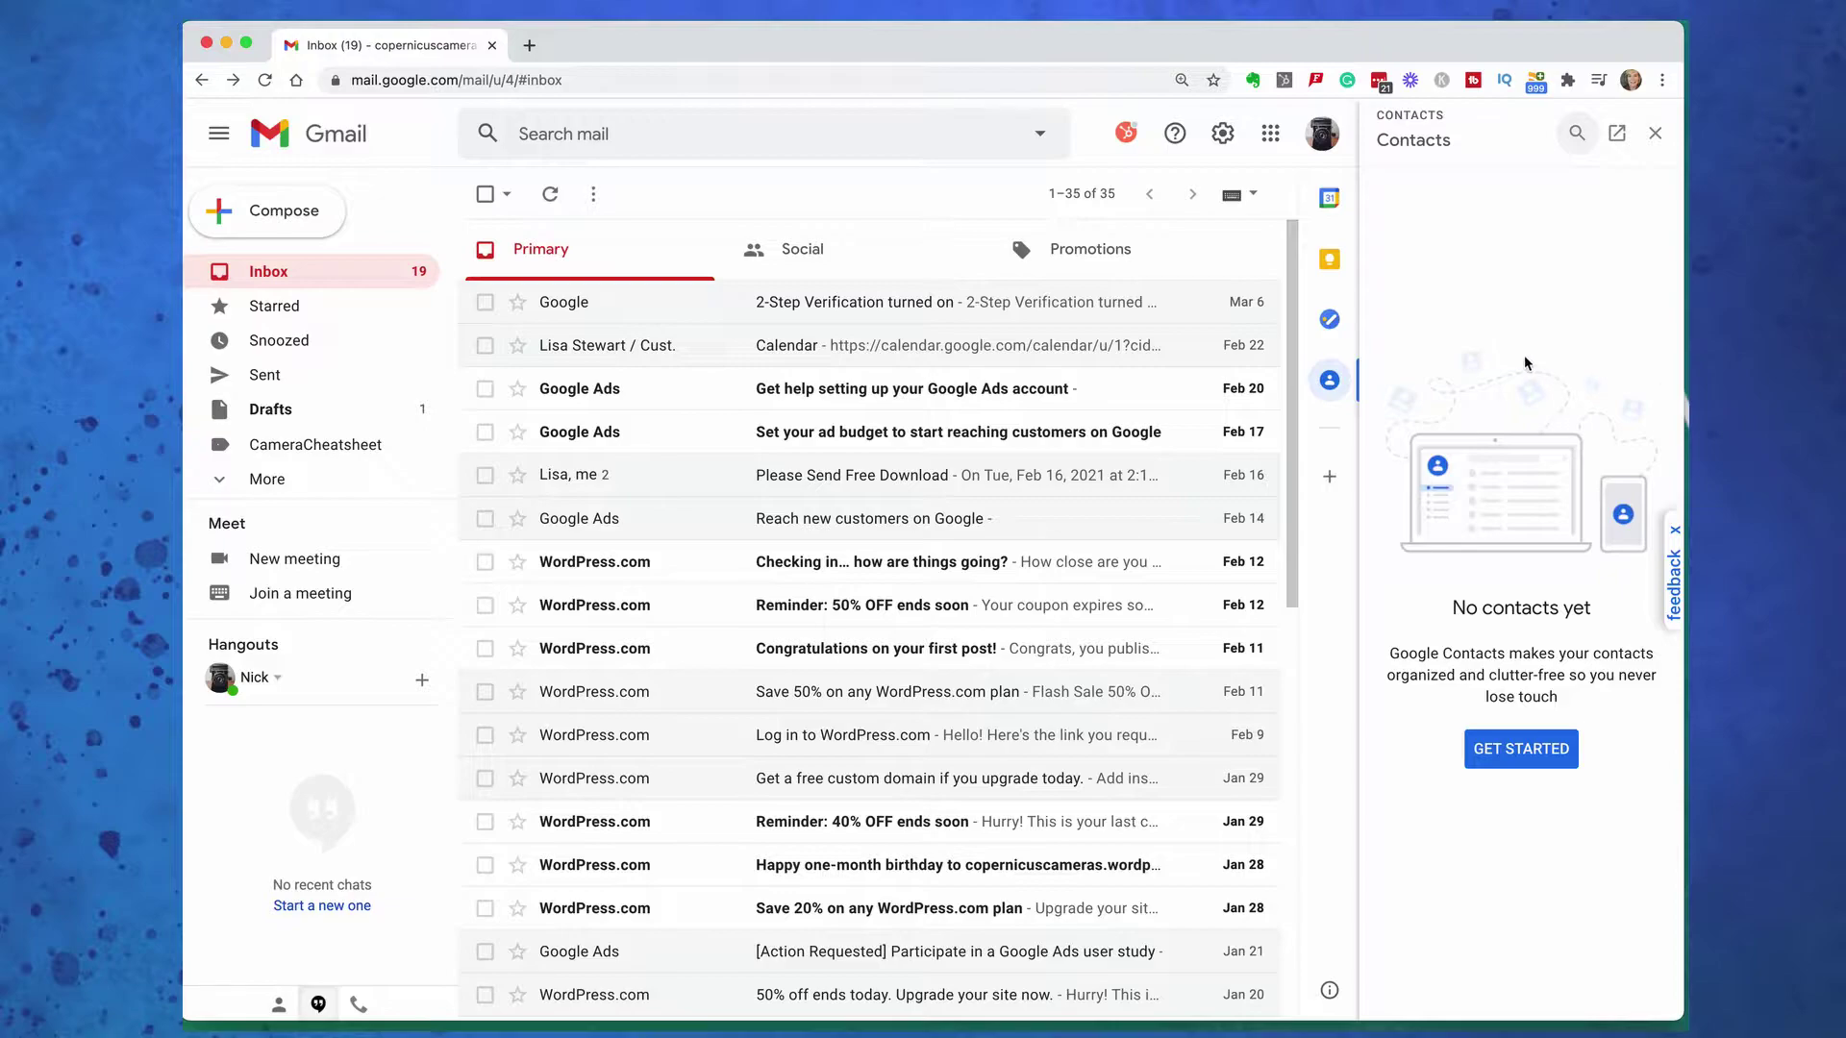
{"action": "left_click", "coordinate": [1521, 755]}
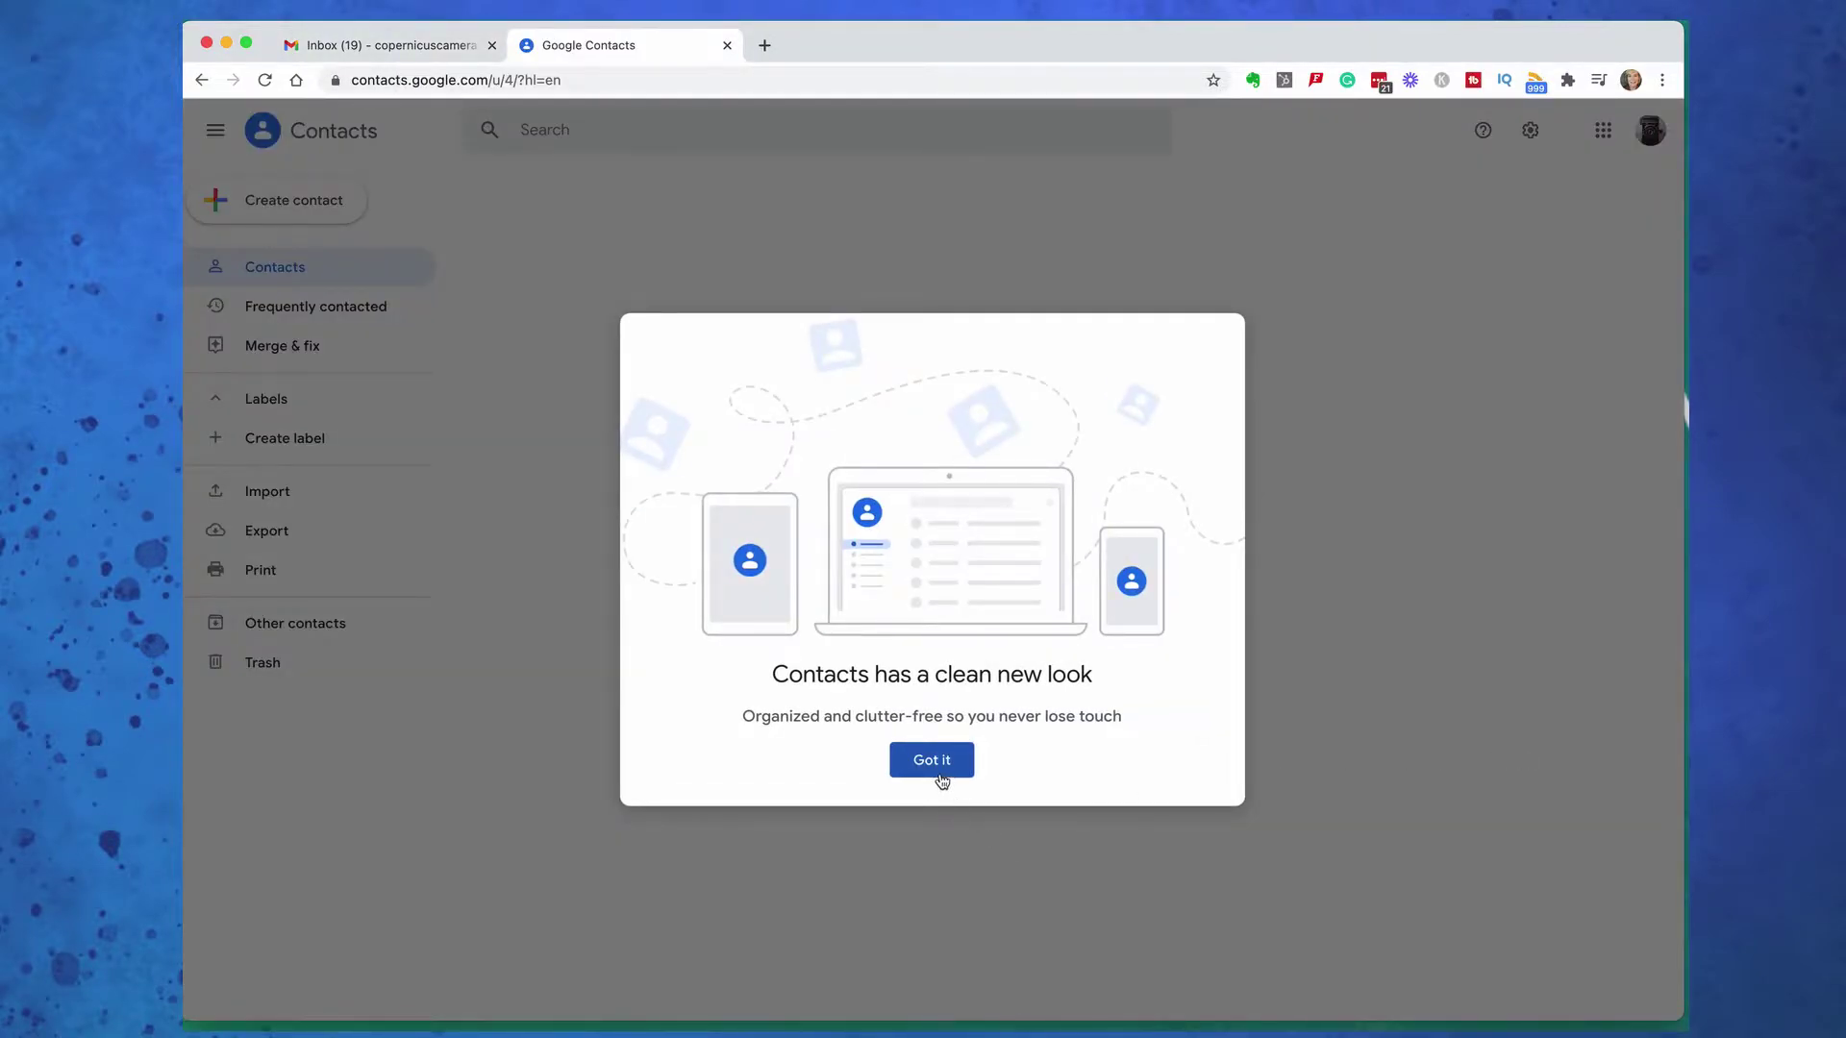
{"action": "left_click", "coordinate": [940, 775]}
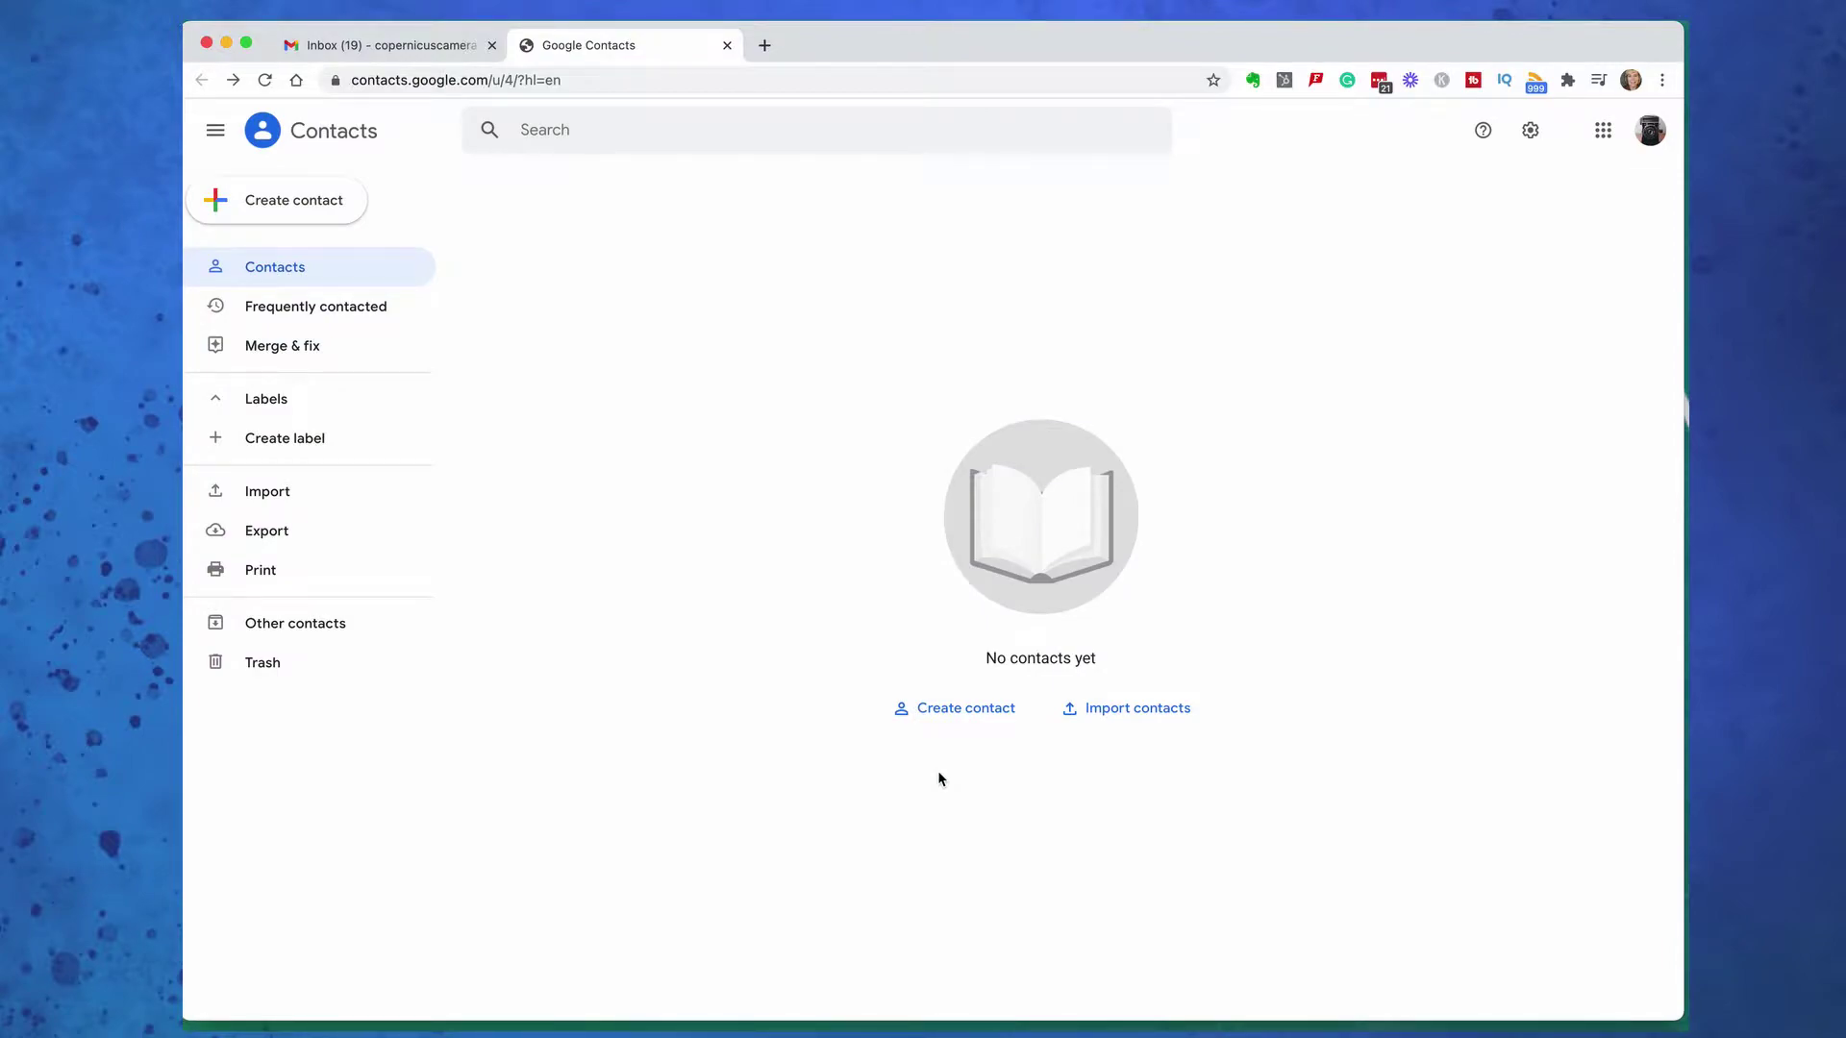
{"action": "left_click", "coordinate": [942, 713]}
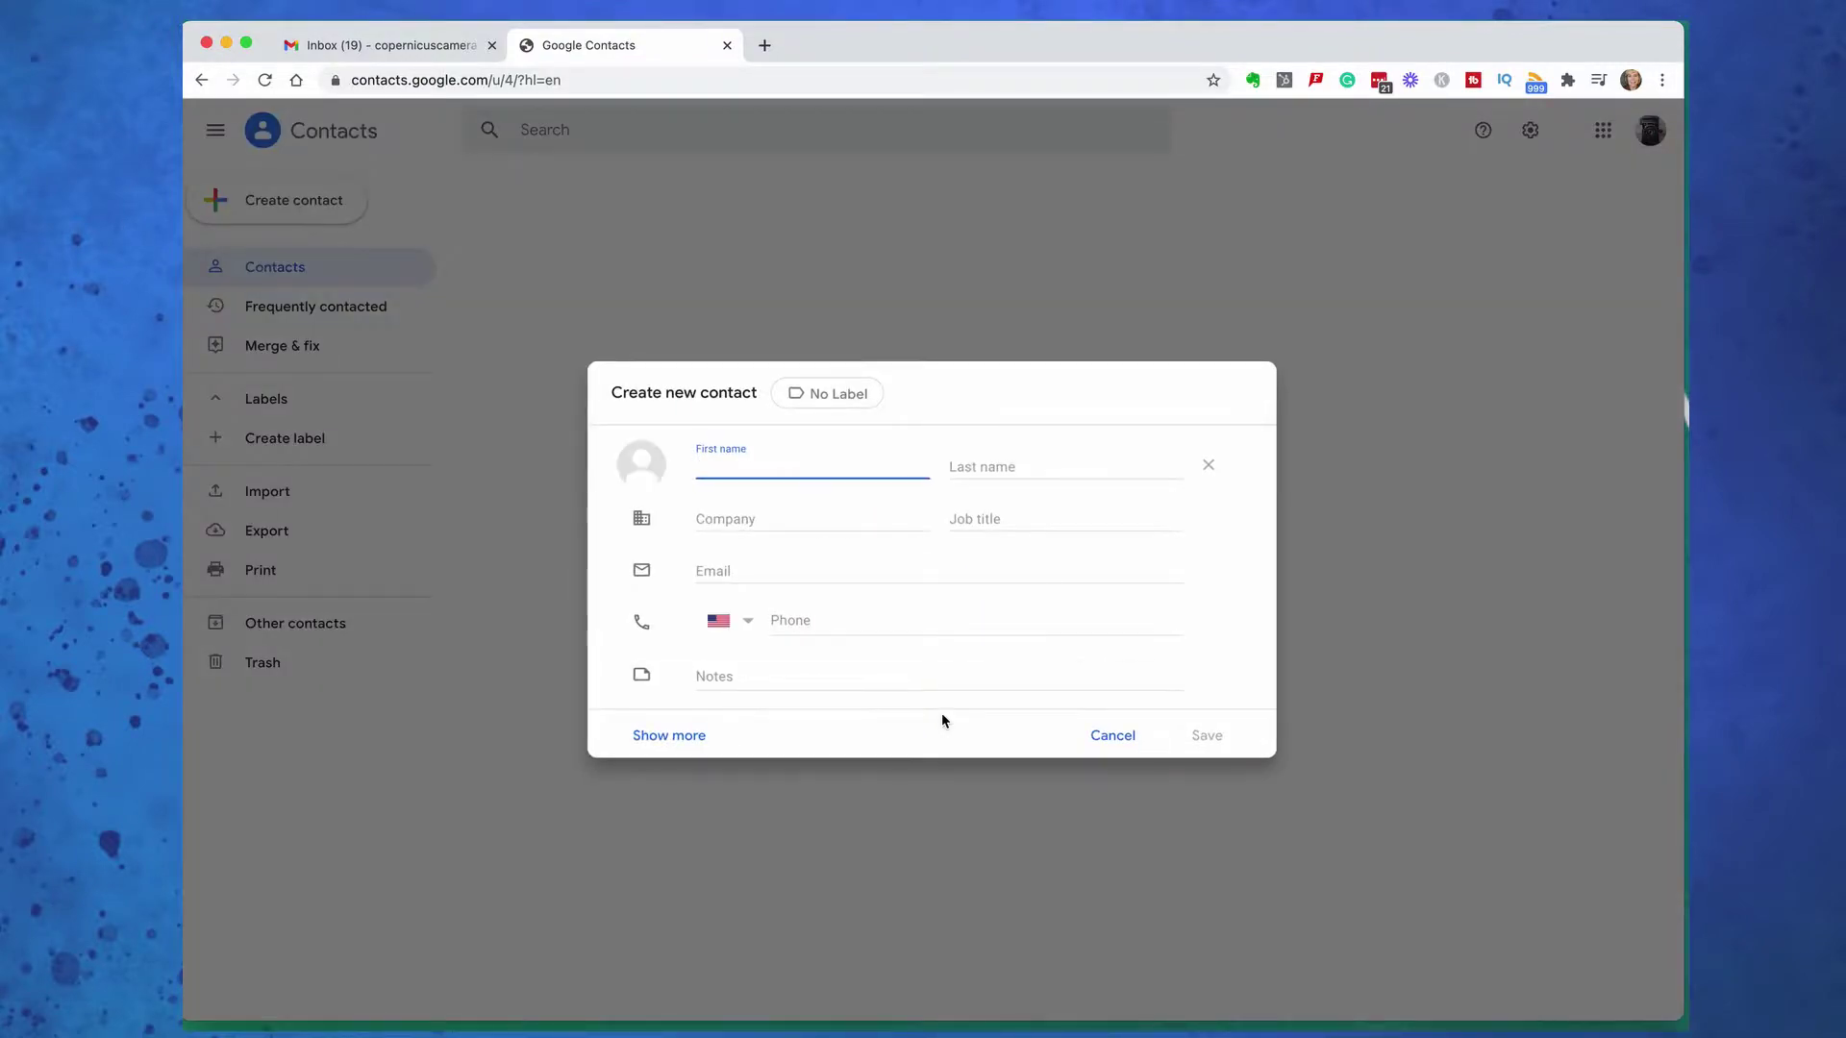
{"action": "left_click", "coordinate": [1113, 737]}
{"action": "key", "text": "super+w"}
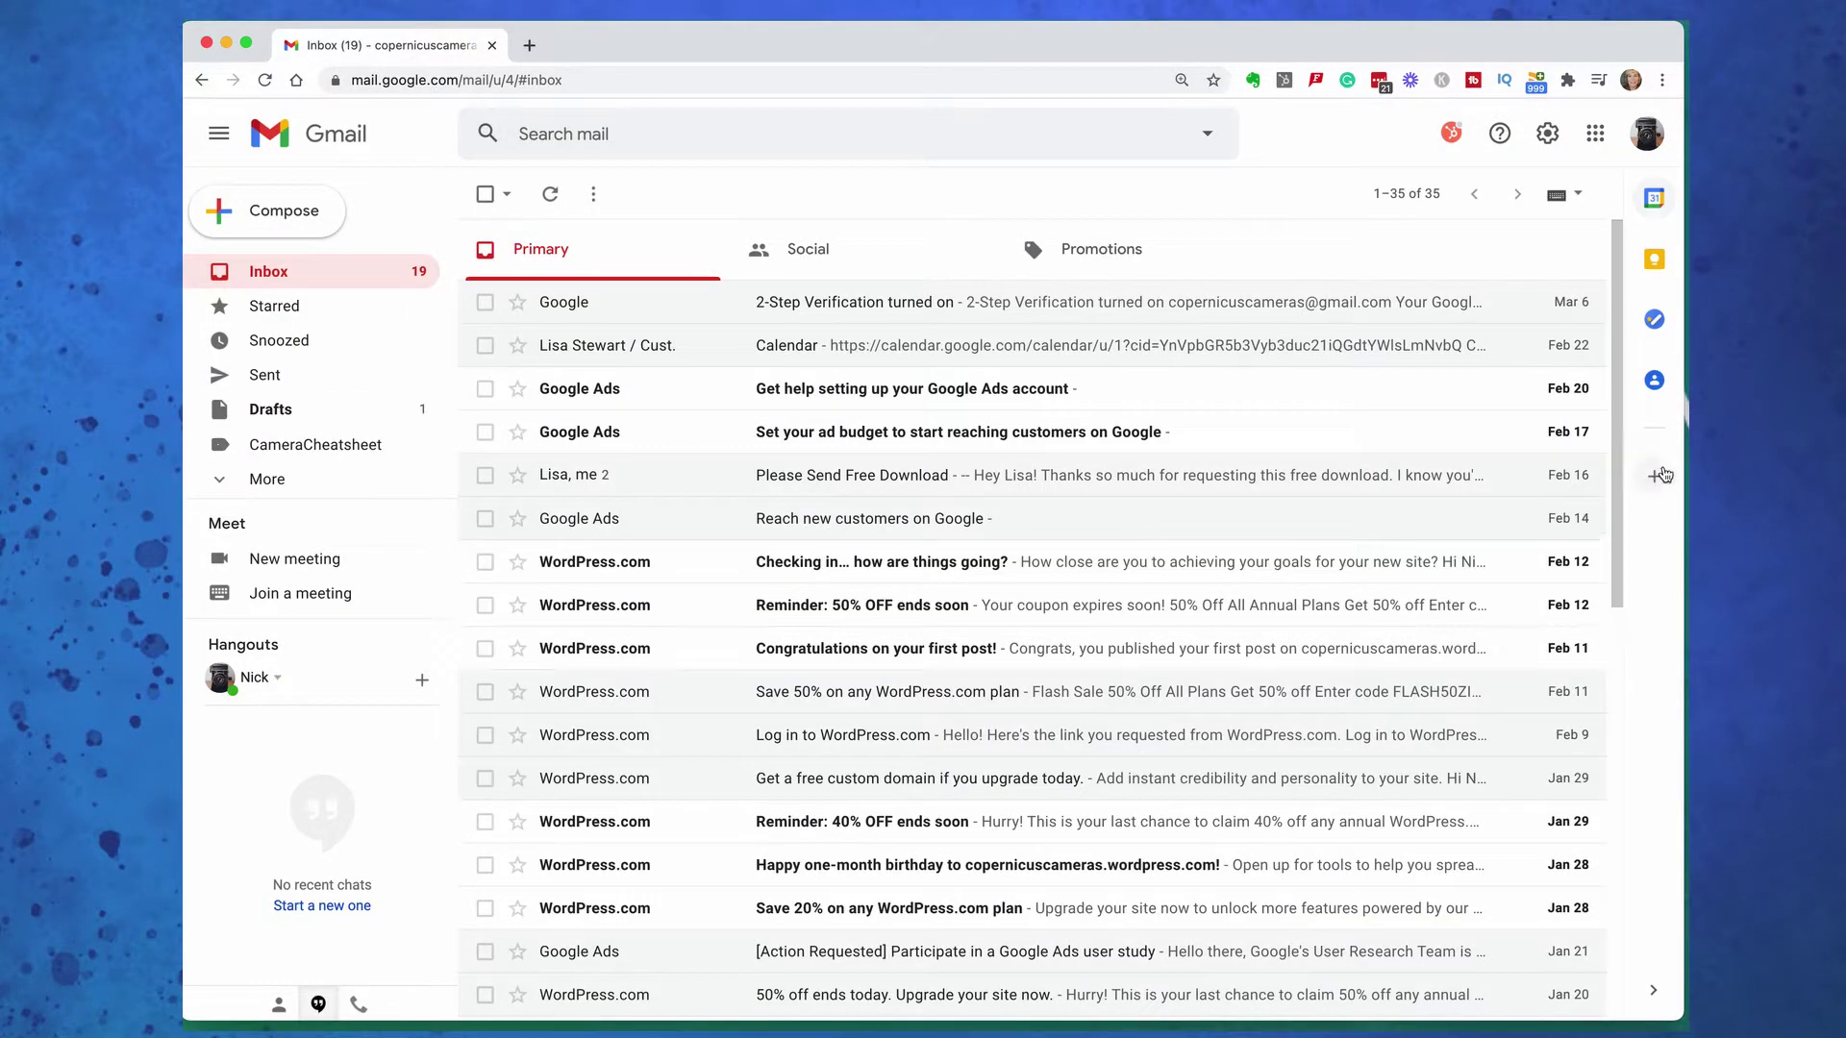
{"action": "left_click", "coordinate": [1655, 476]}
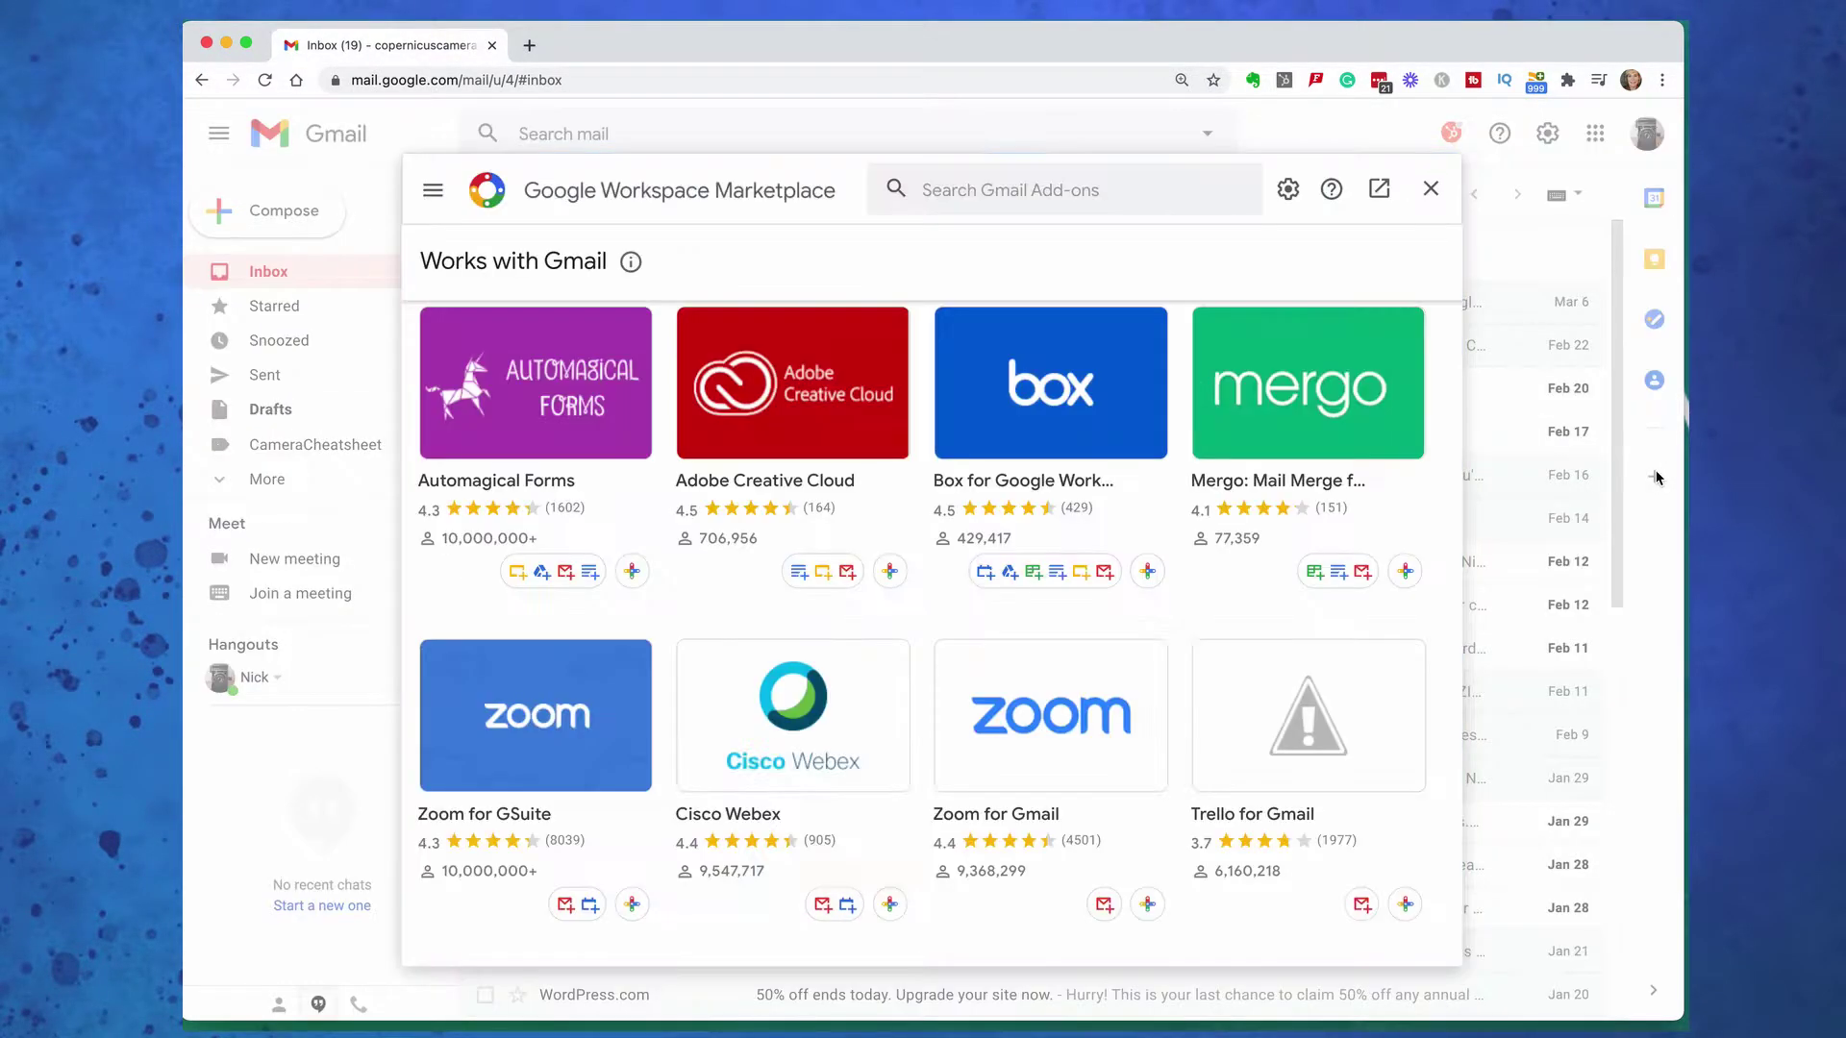
{"action": "scroll", "coordinate": [1313, 616], "scroll_direction": "down", "scroll_amount": 5}
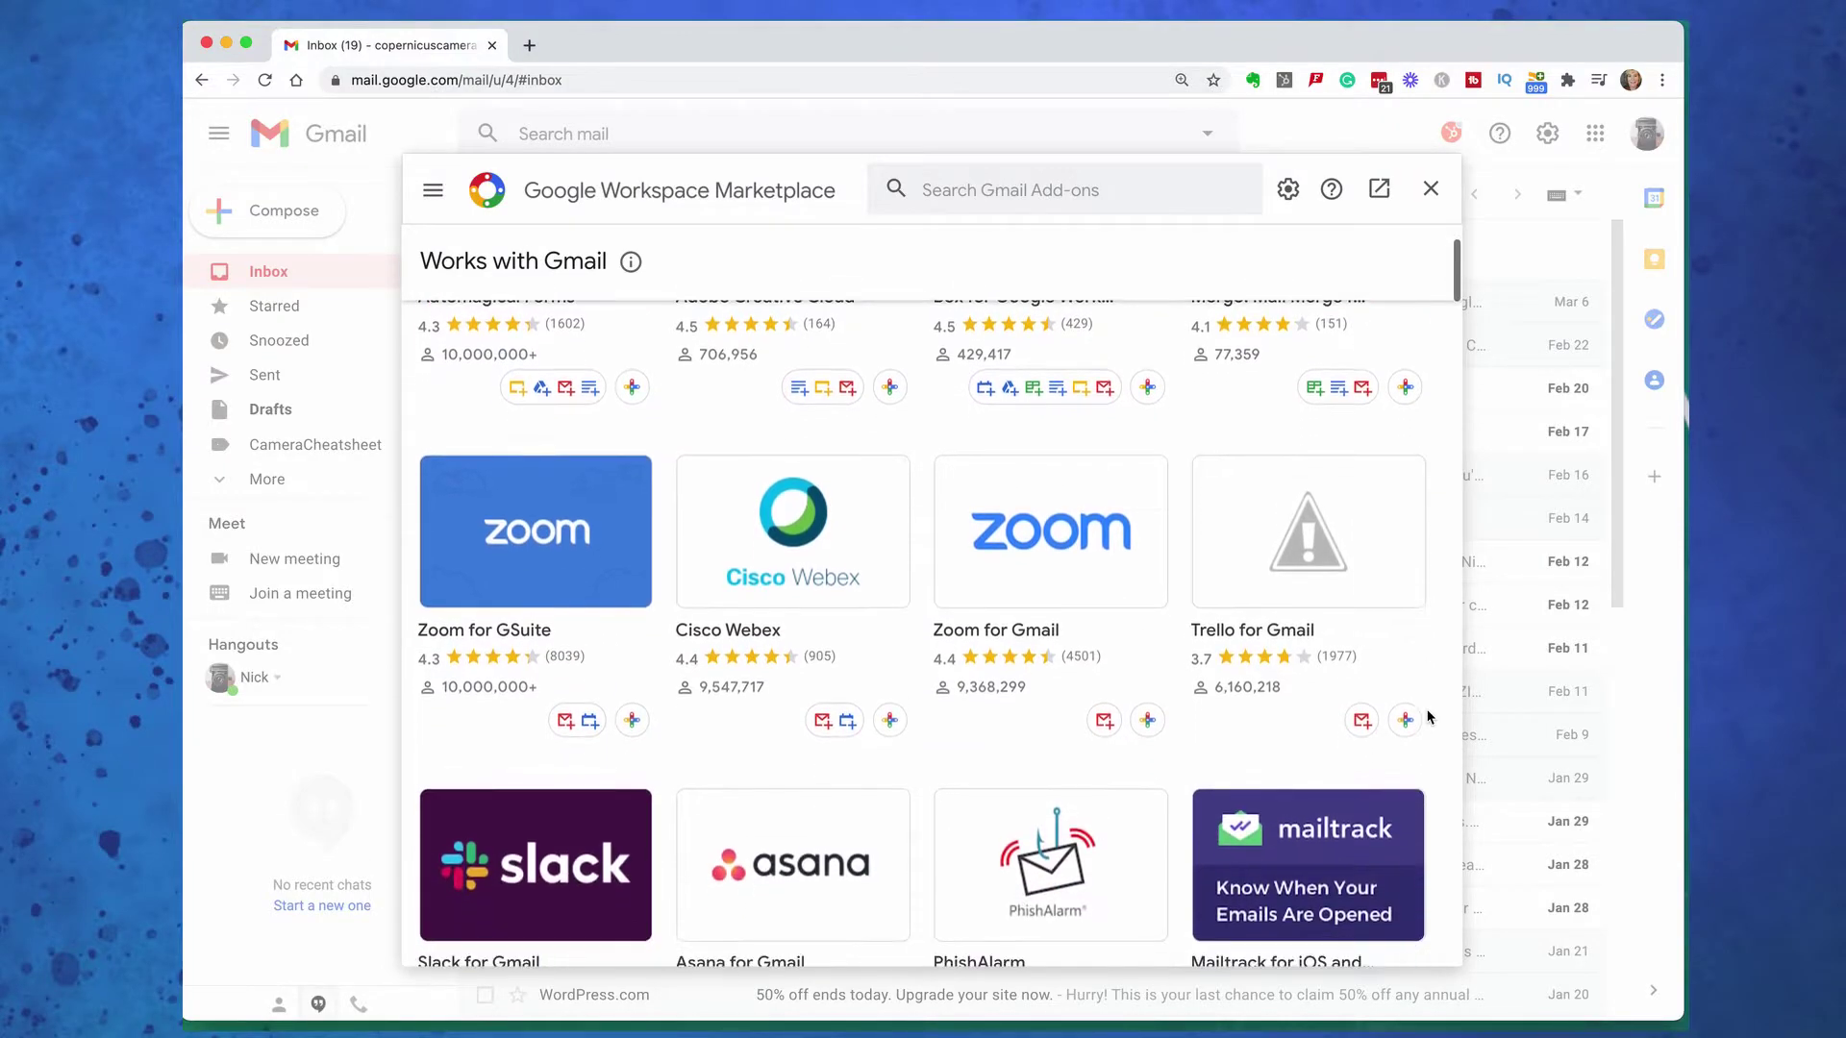
{"action": "scroll", "coordinate": [1429, 717], "scroll_direction": "down", "scroll_amount": 7}
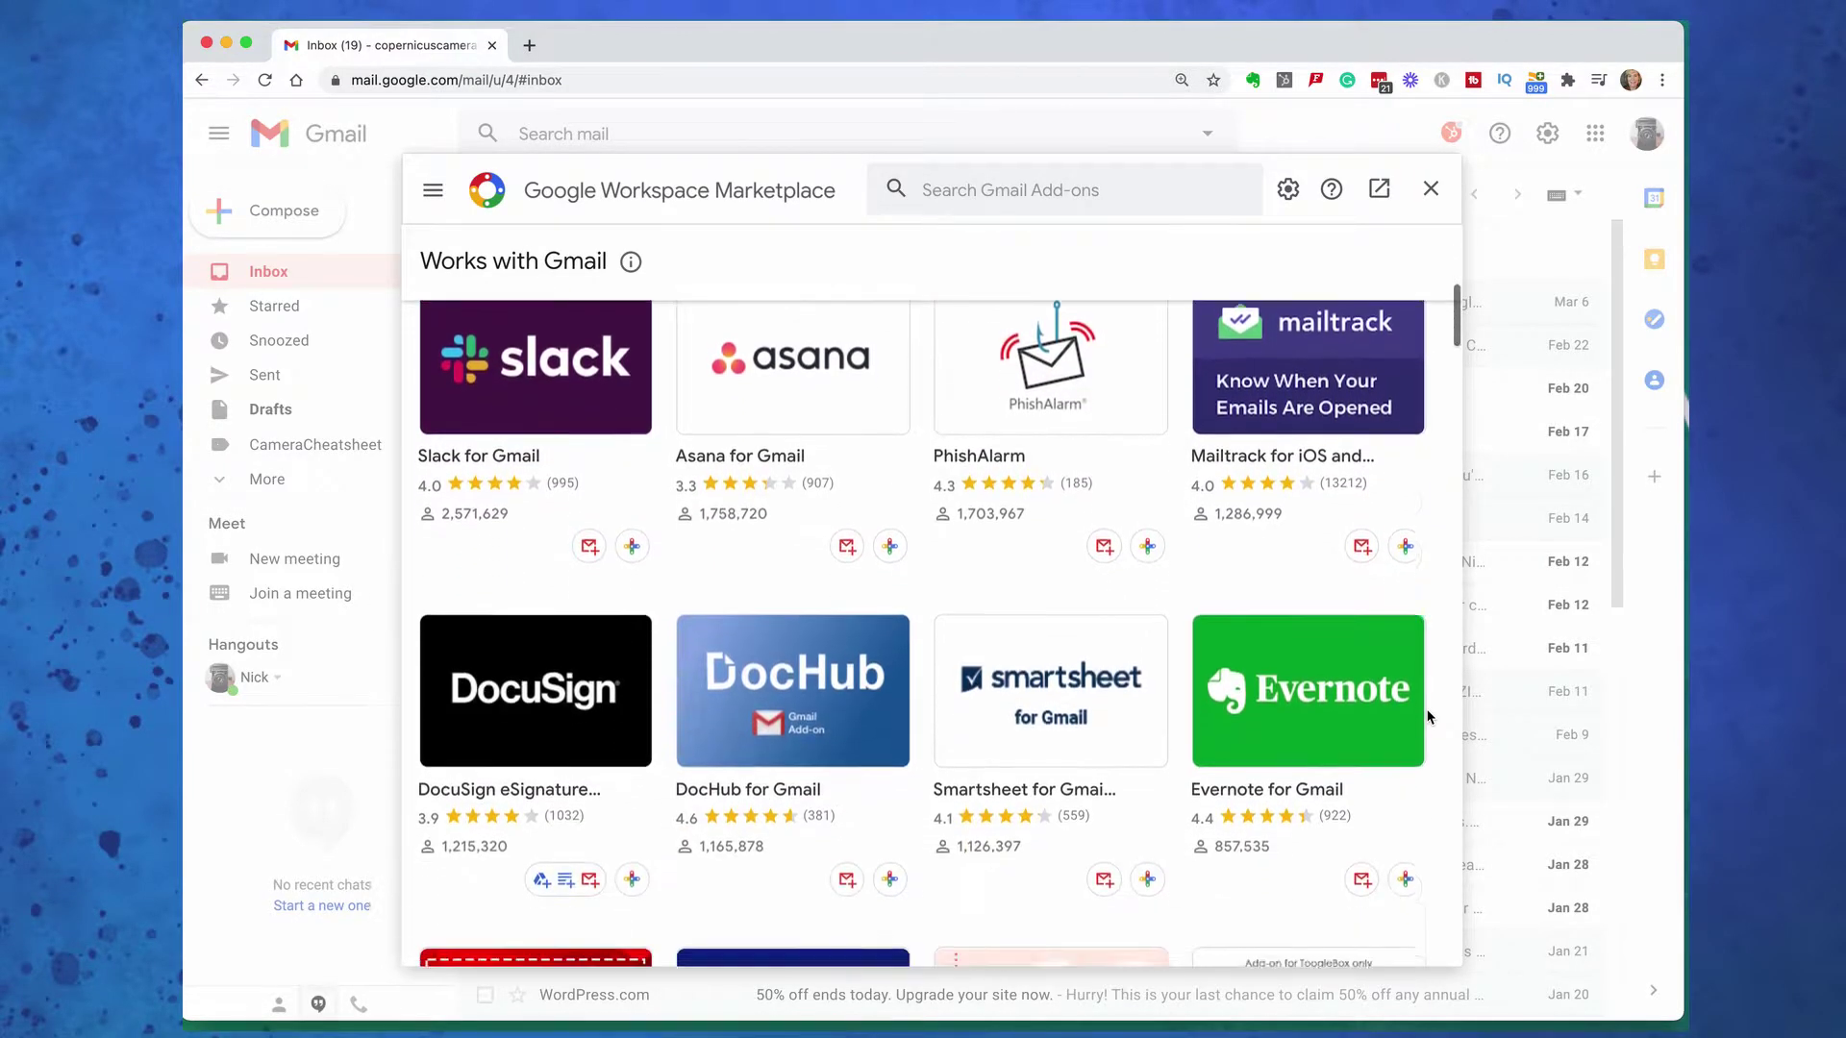
{"action": "scroll", "coordinate": [1429, 716], "scroll_direction": "down", "scroll_amount": 4}
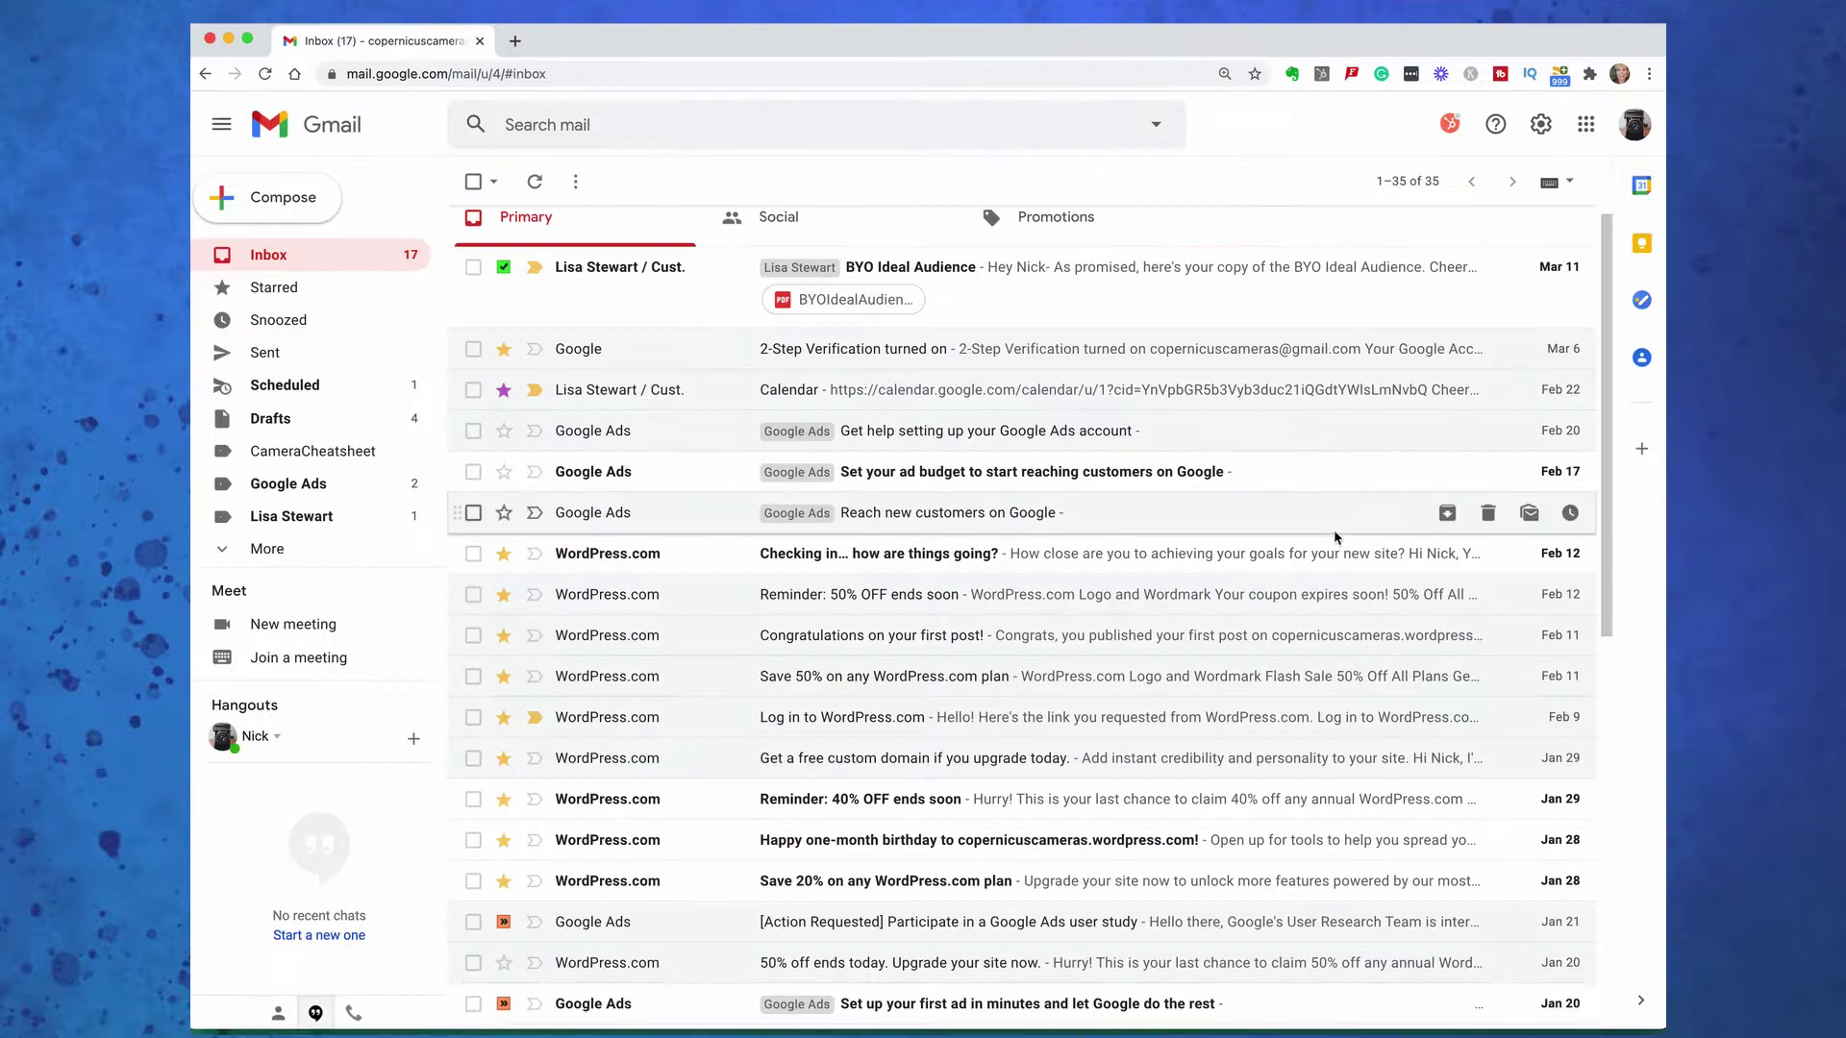
Cycle inbox density back to Default in Quick settings, then try Important first and Unread first inbox types
{"action": "left_click", "coordinate": [1541, 124]}
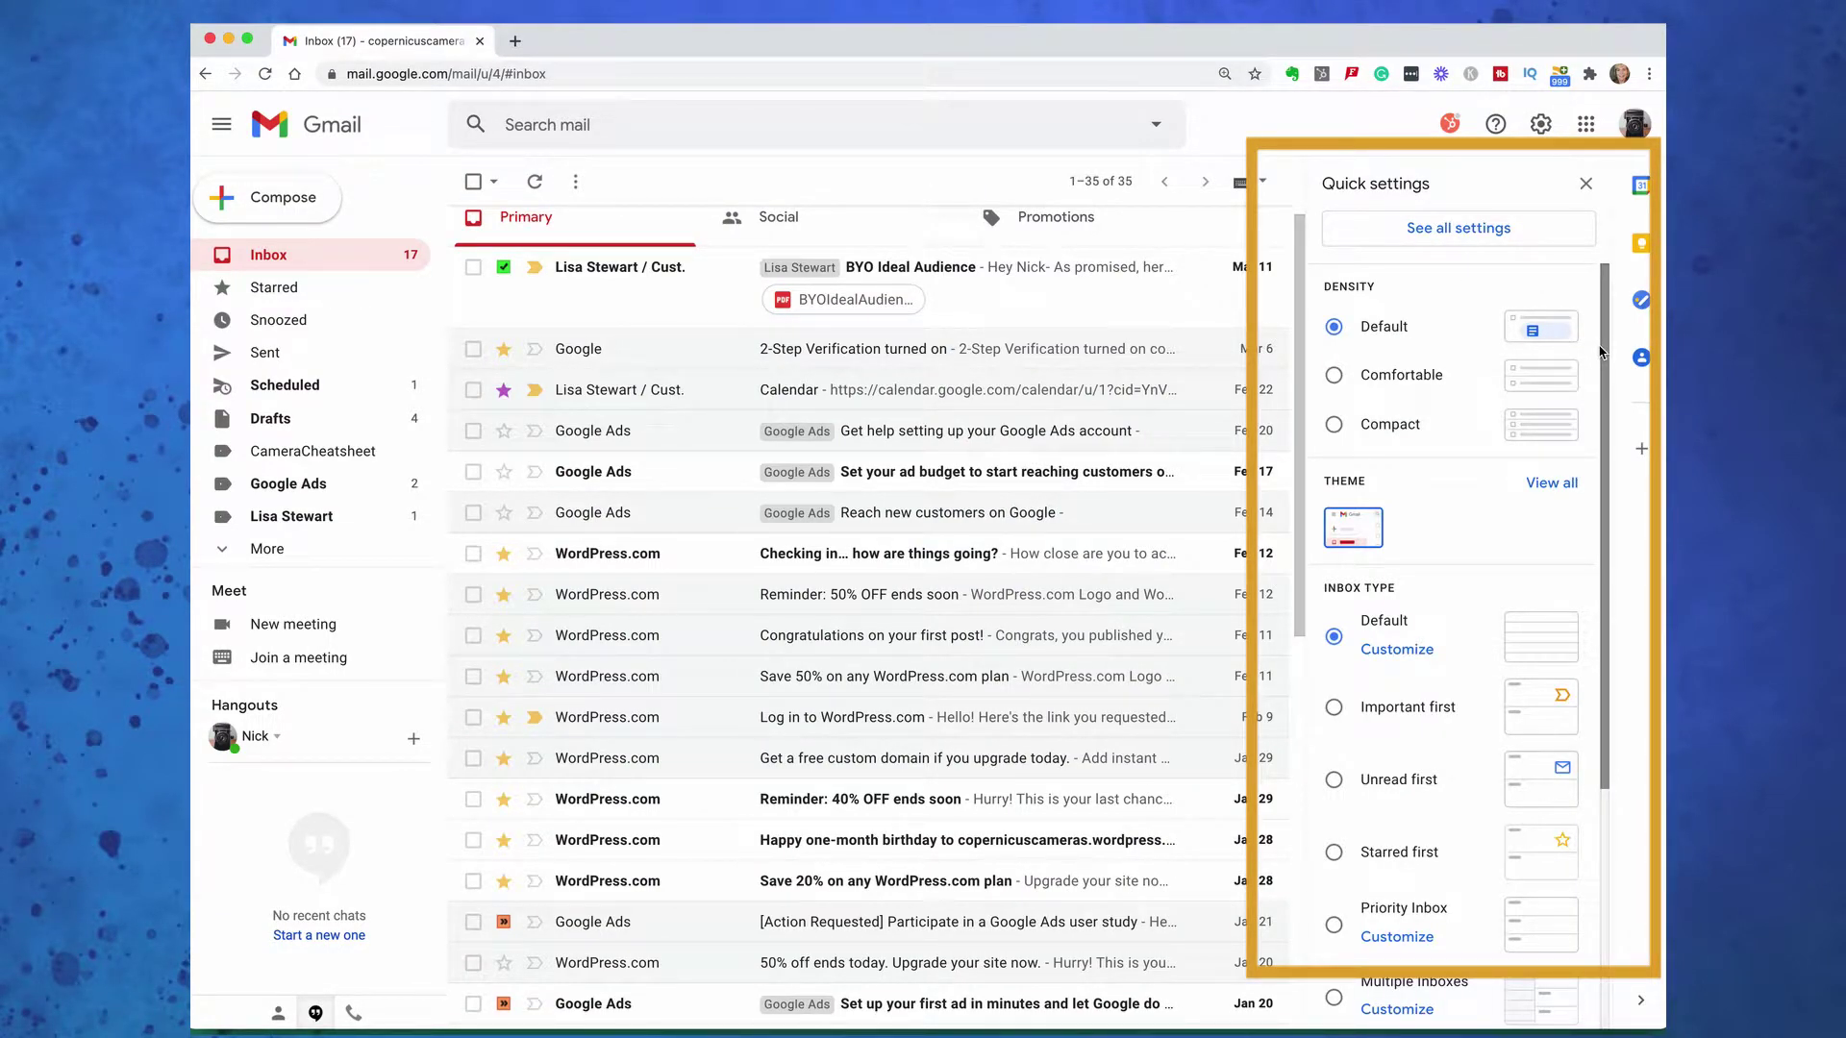
{"action": "scroll", "coordinate": [1476, 513], "scroll_direction": "down", "scroll_amount": 4}
{"action": "scroll", "coordinate": [1477, 514], "scroll_direction": "down", "scroll_amount": 2}
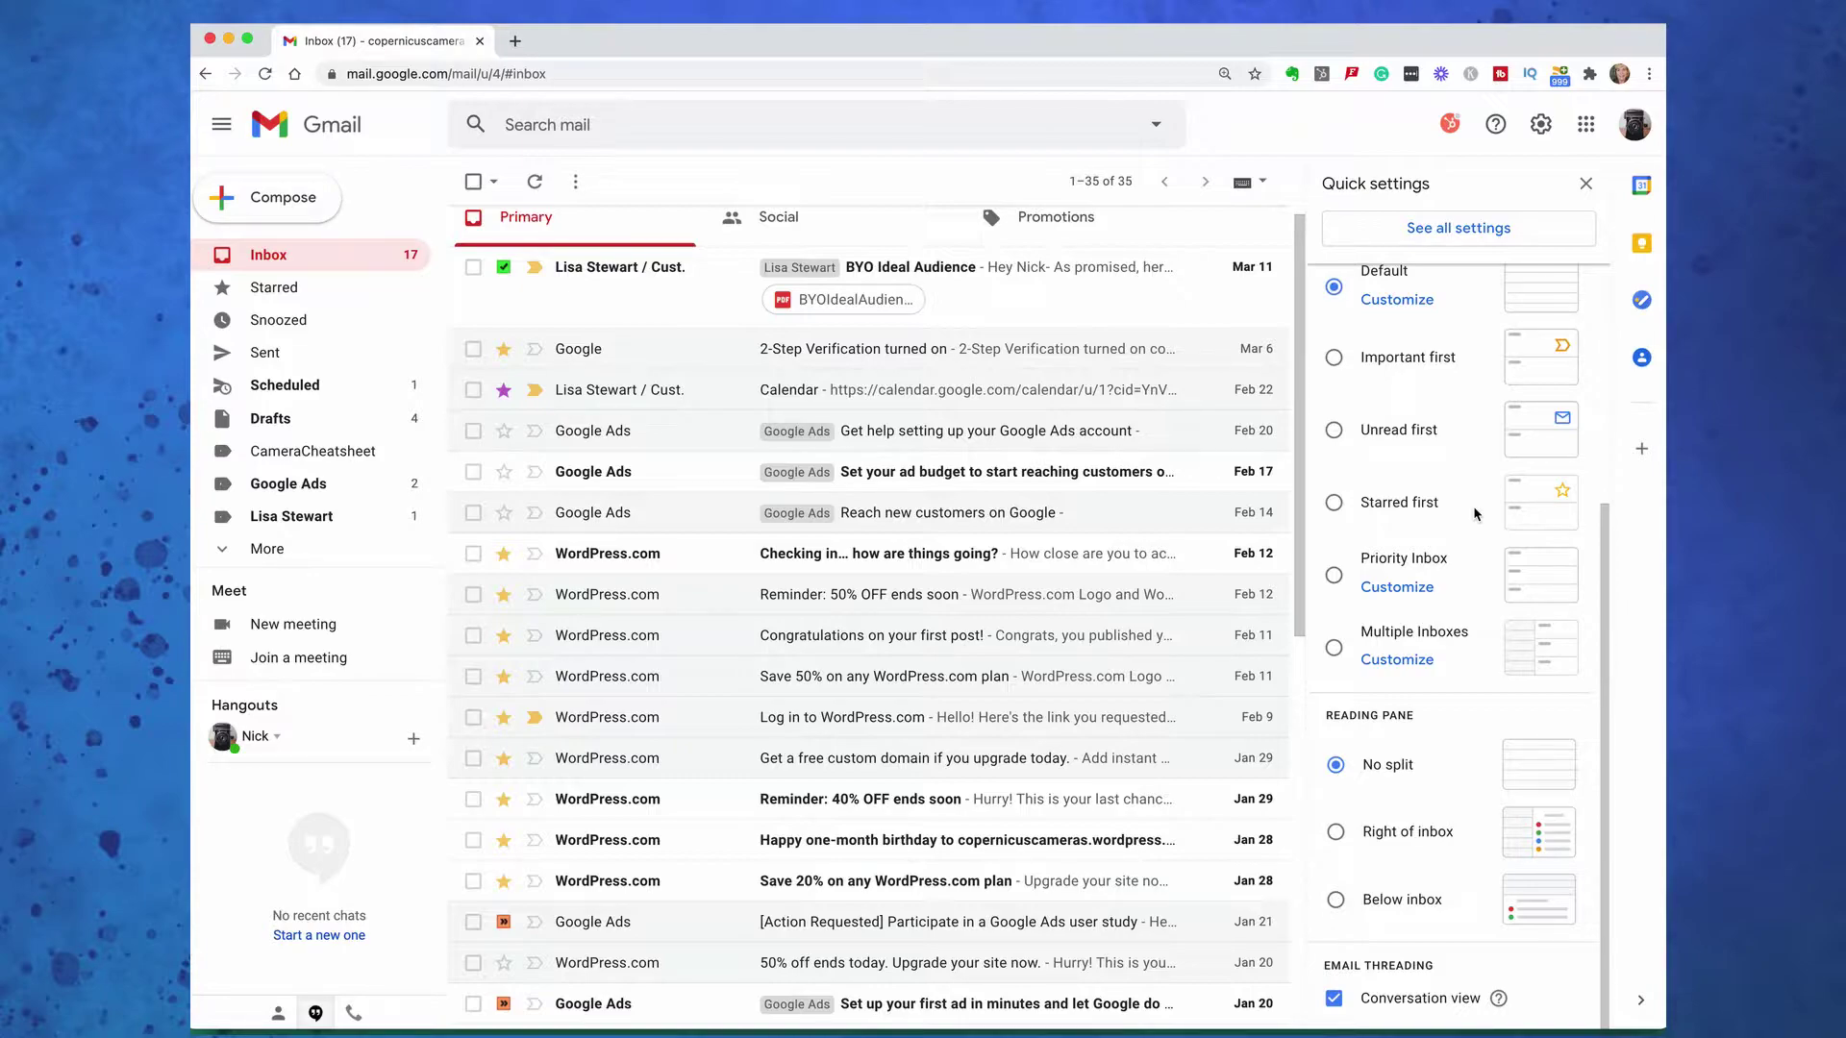
{"action": "scroll", "coordinate": [1477, 513], "scroll_direction": "up", "scroll_amount": 6}
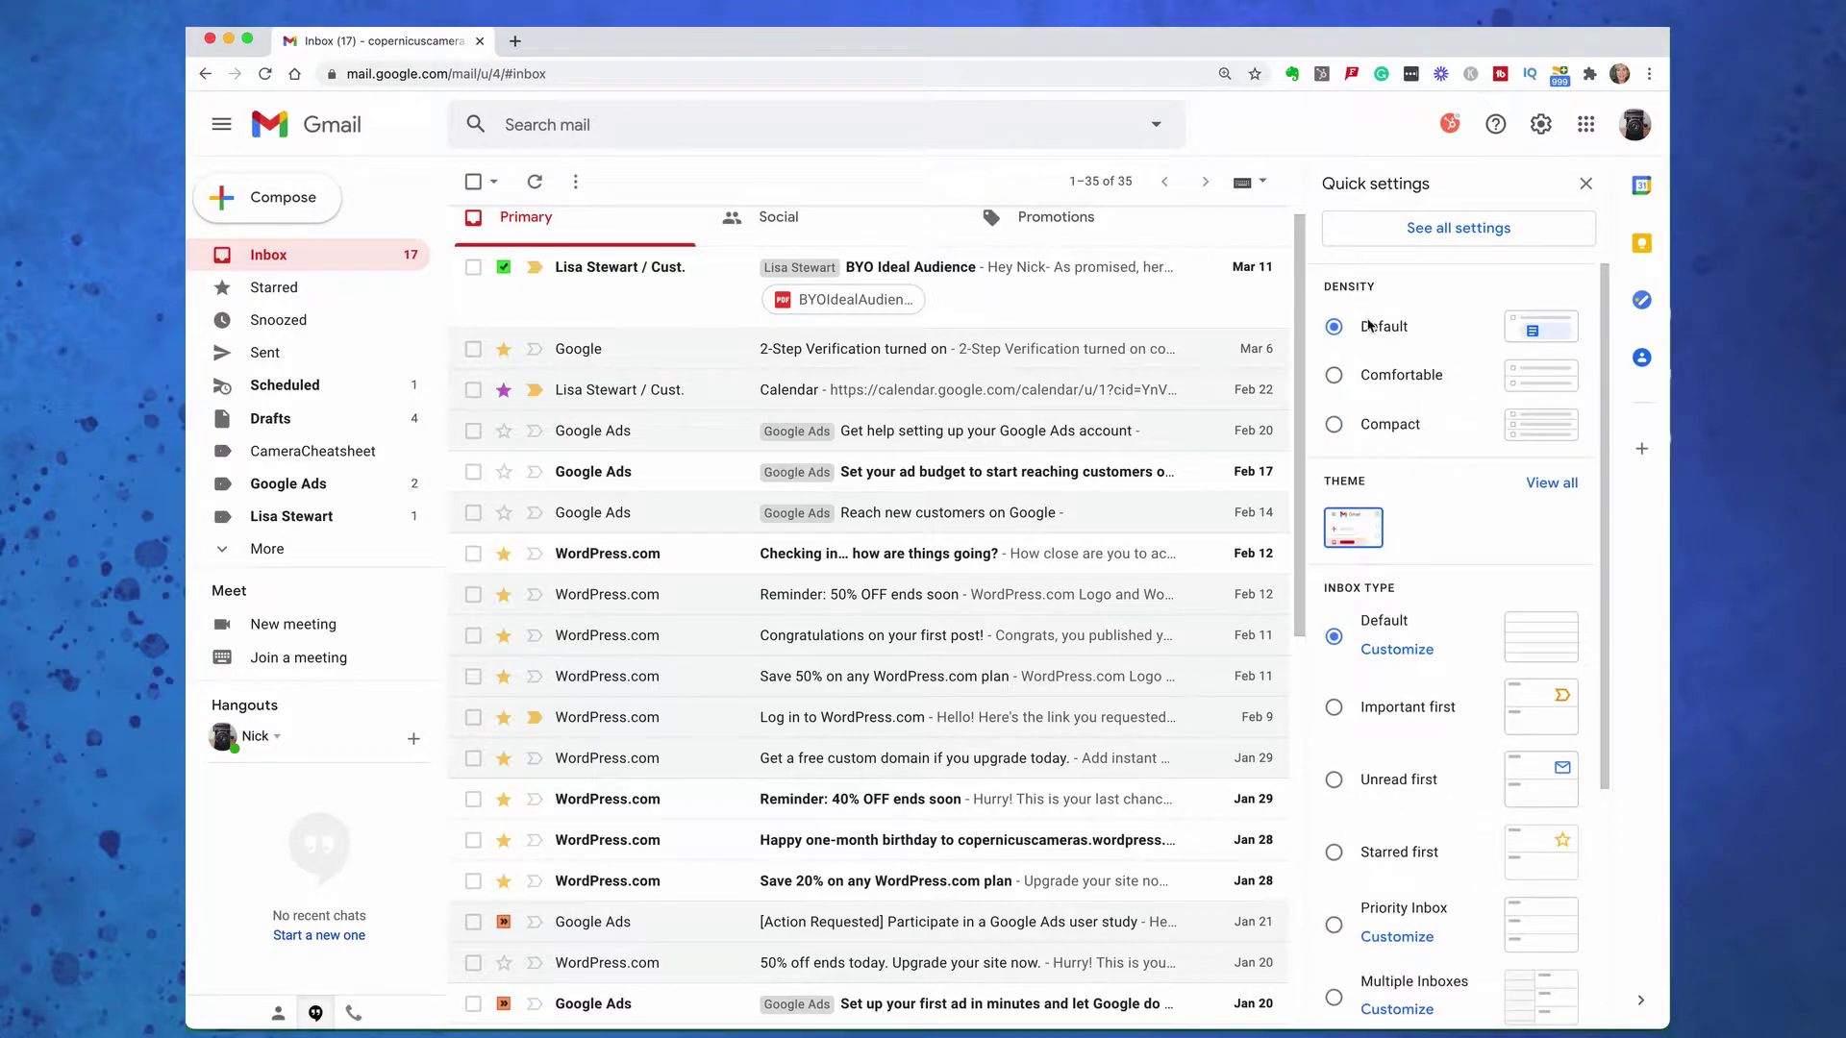
{"action": "left_click", "coordinate": [1335, 375]}
{"action": "left_click", "coordinate": [1335, 428]}
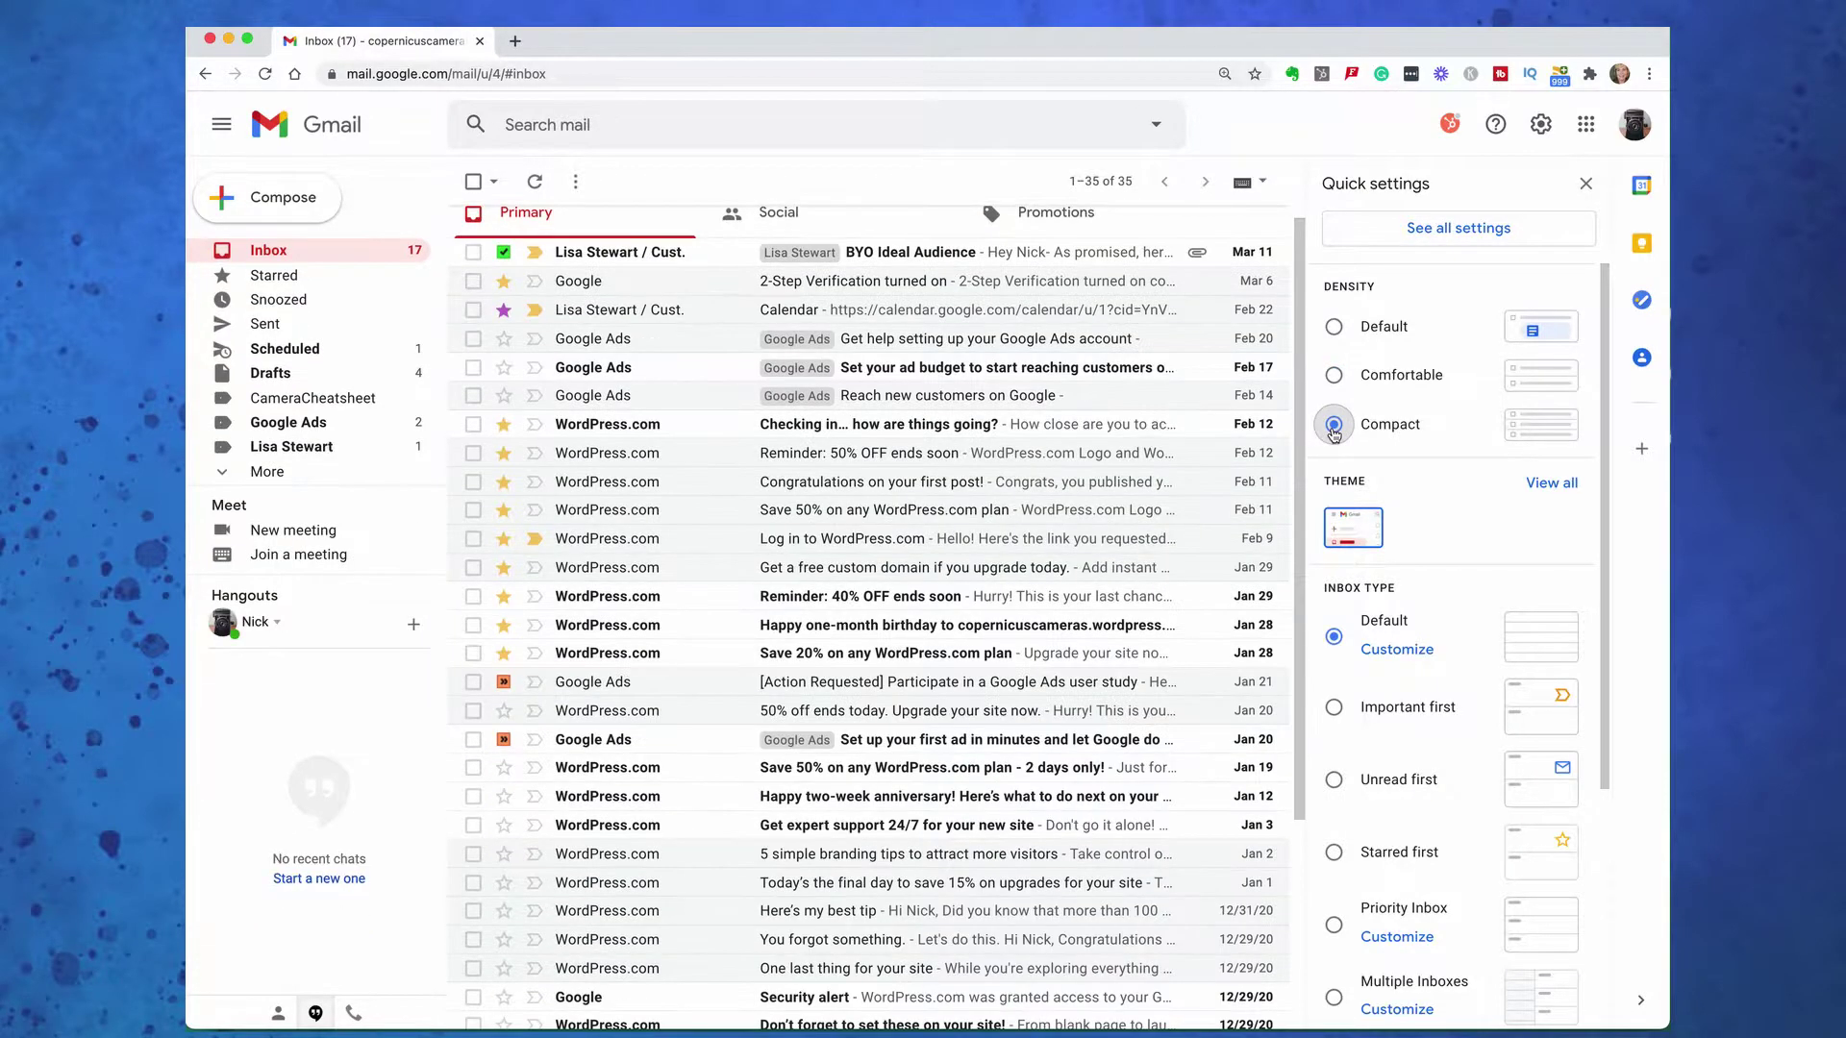
{"action": "left_click", "coordinate": [1335, 377]}
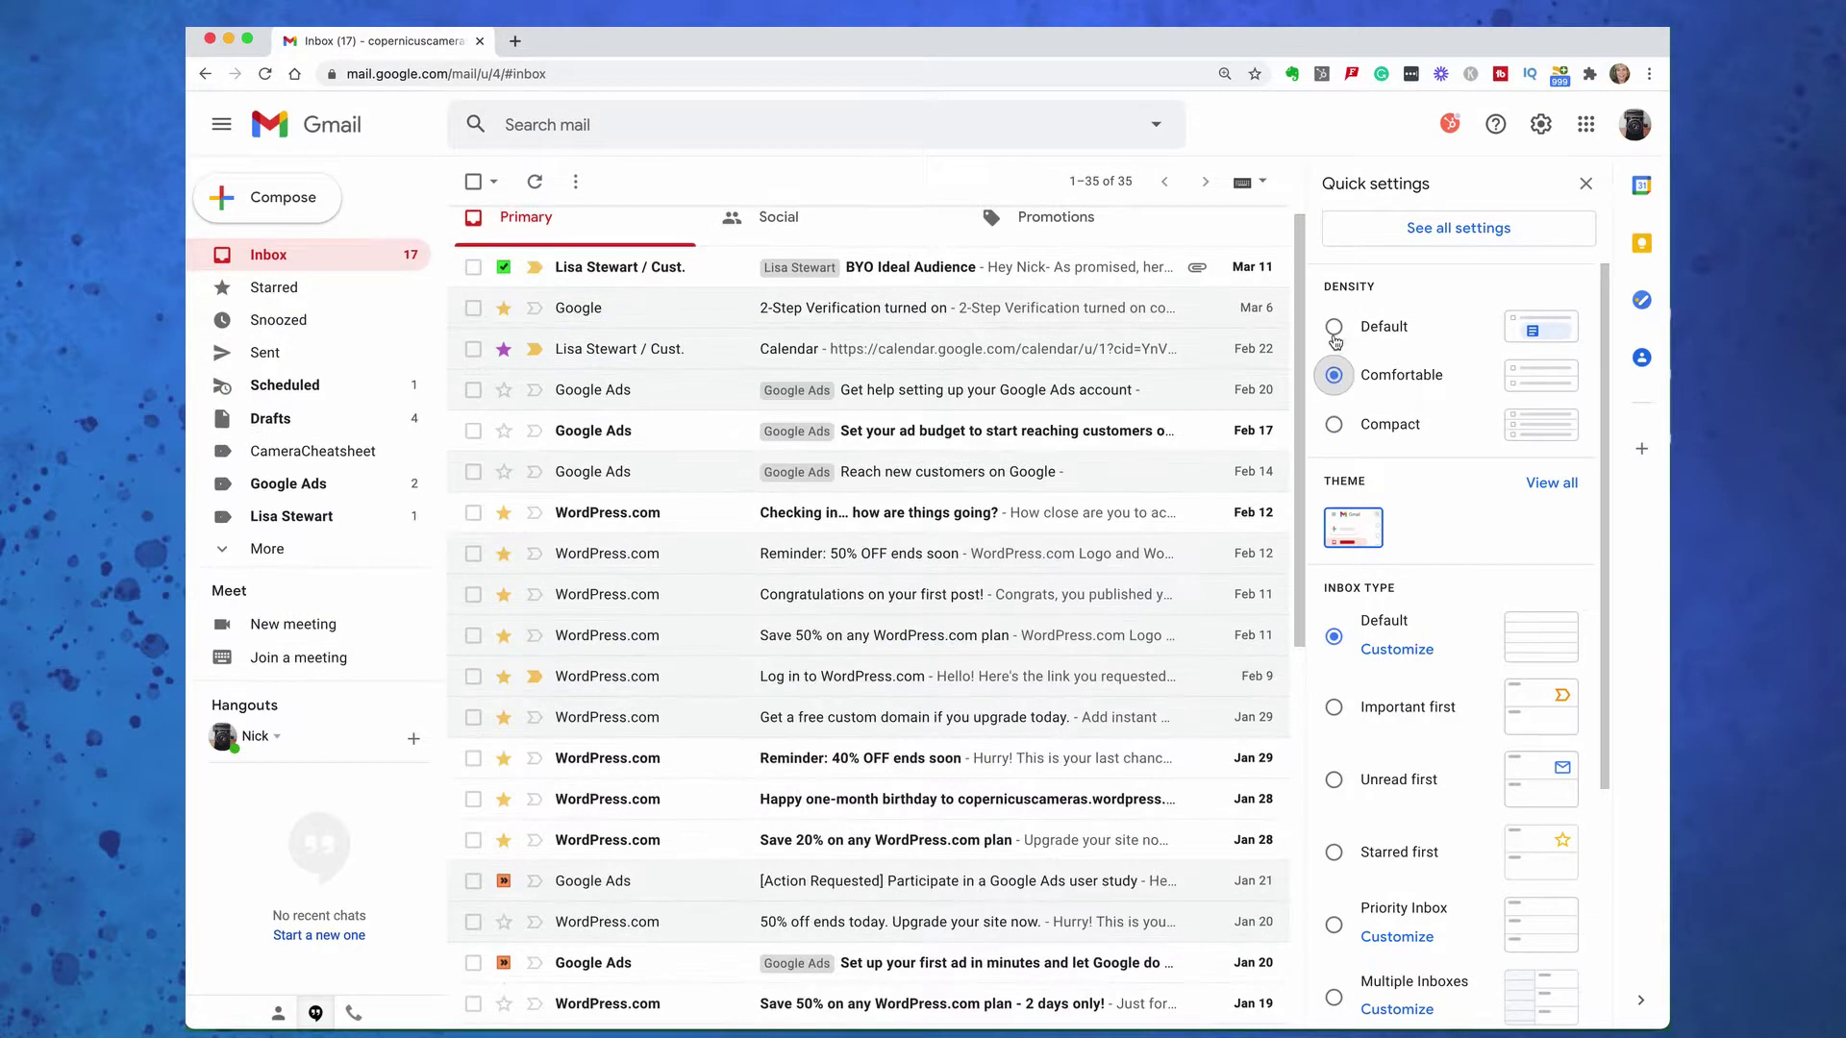
{"action": "left_click", "coordinate": [1335, 330]}
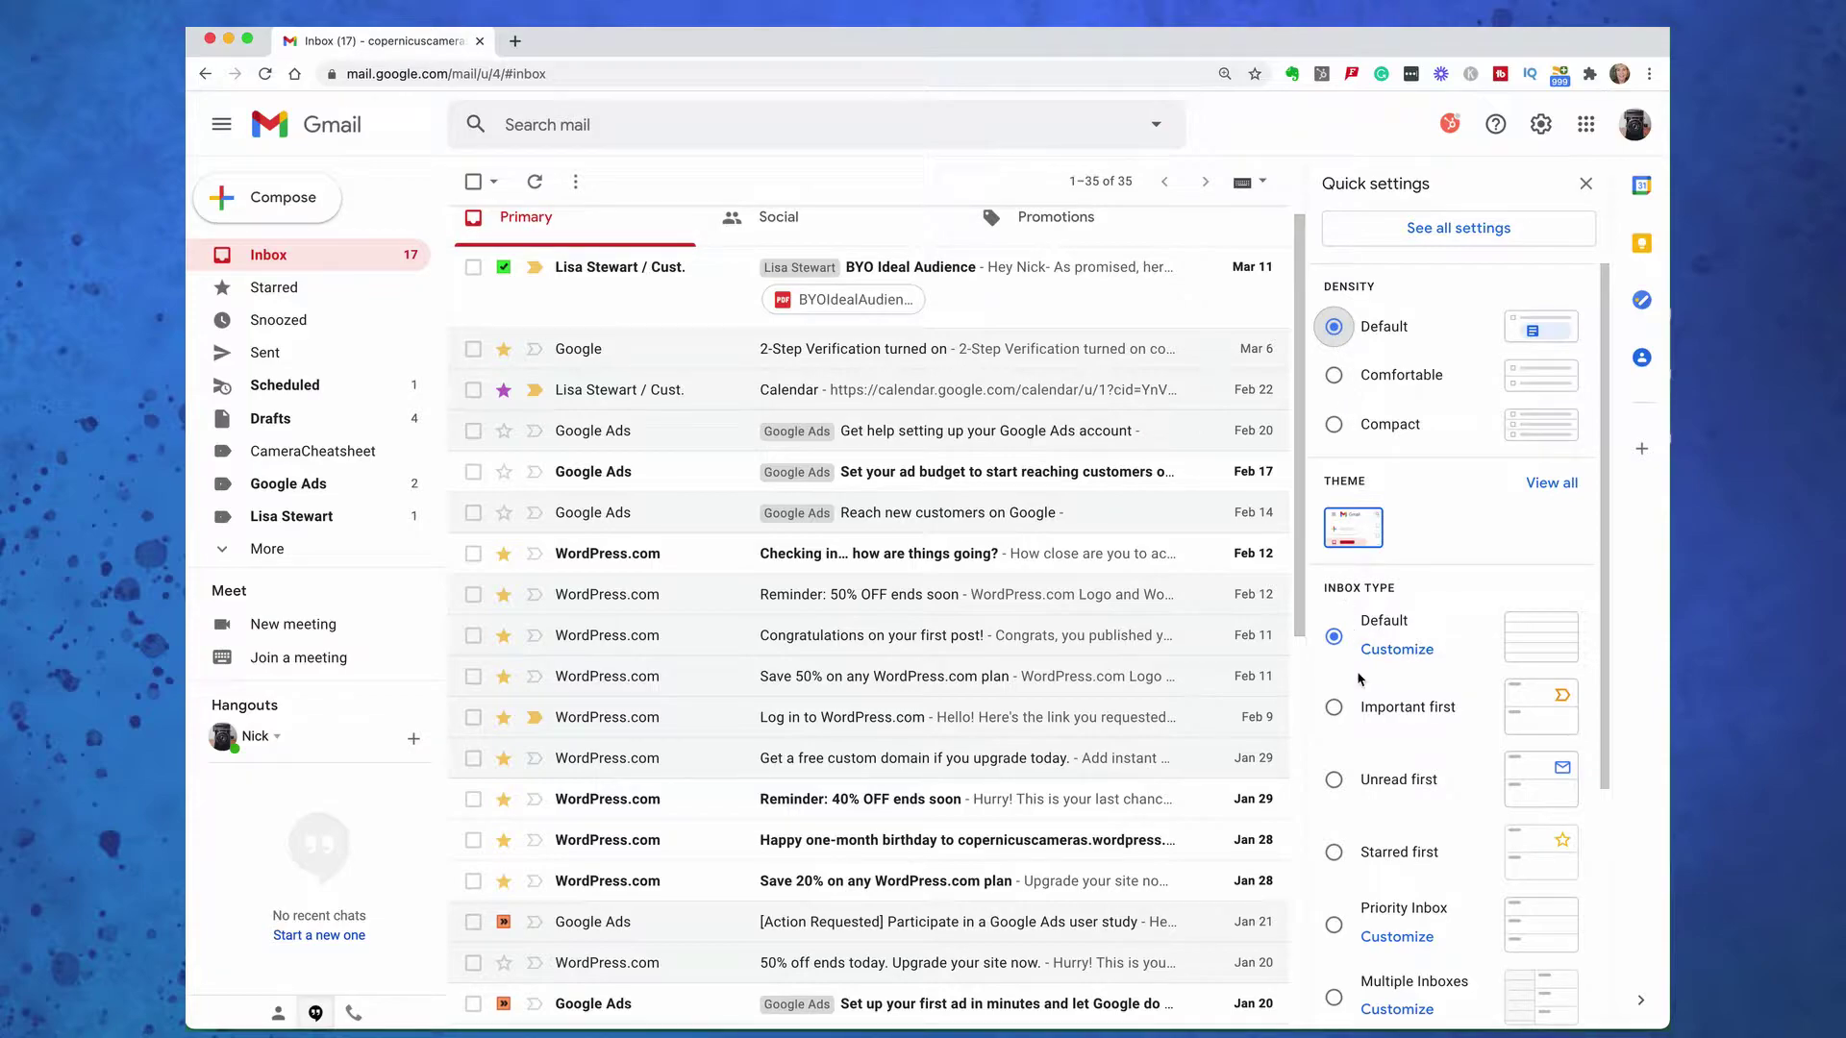
{"action": "left_click", "coordinate": [1334, 712]}
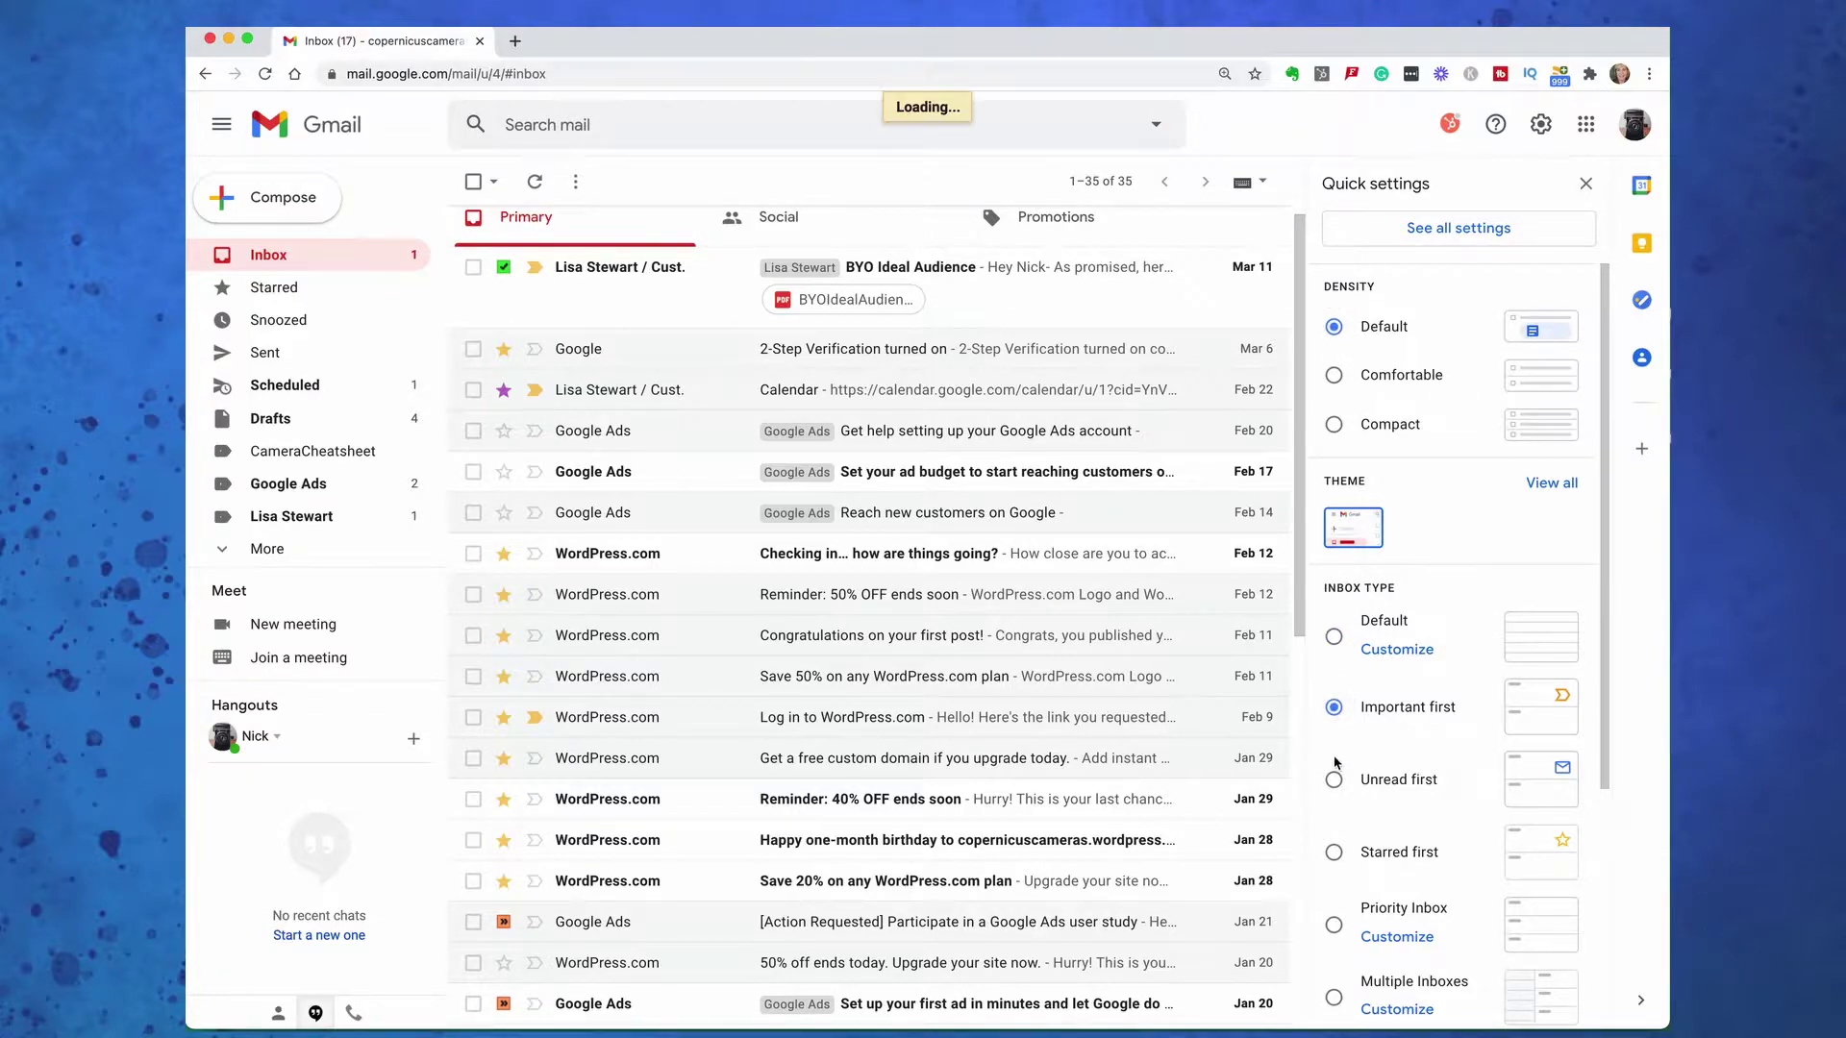
{"action": "left_click", "coordinate": [1336, 780]}
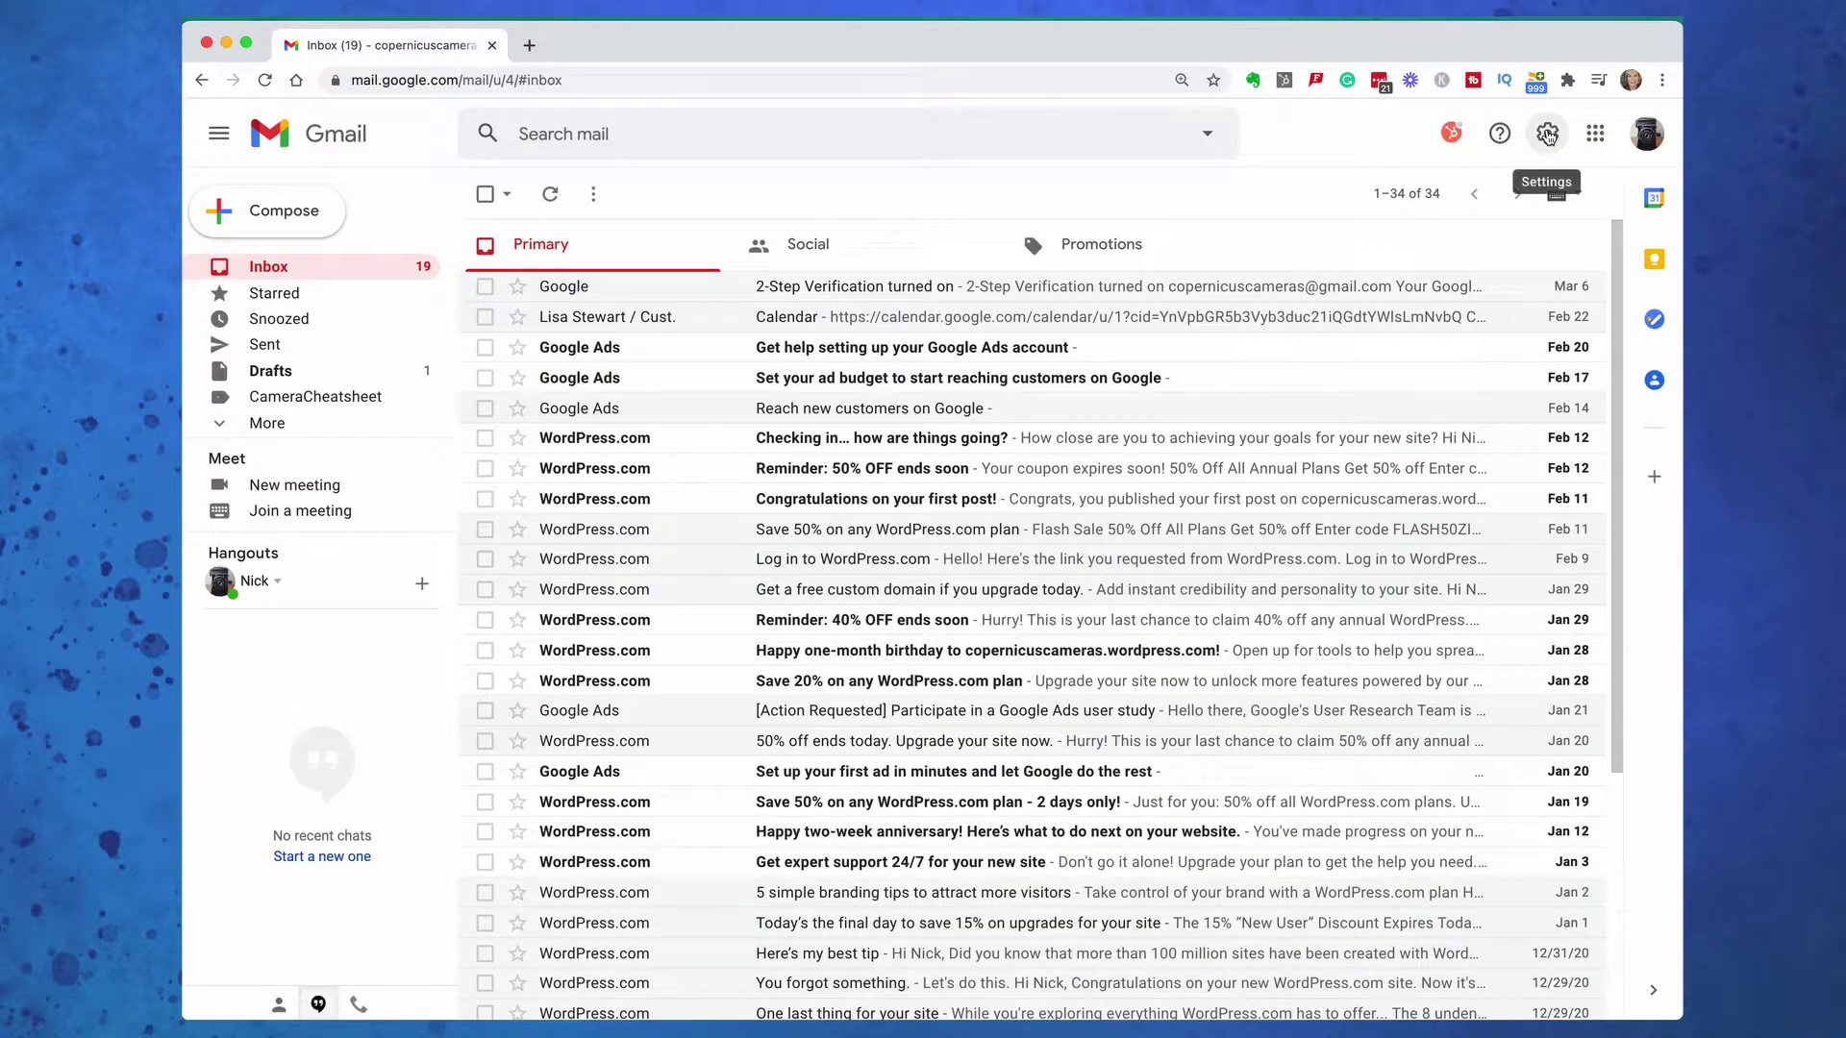
Toggle list density through Default, Comfortable and Compact, then sort the inbox Important first, then Unread first
{"action": "left_click", "coordinate": [1547, 134]}
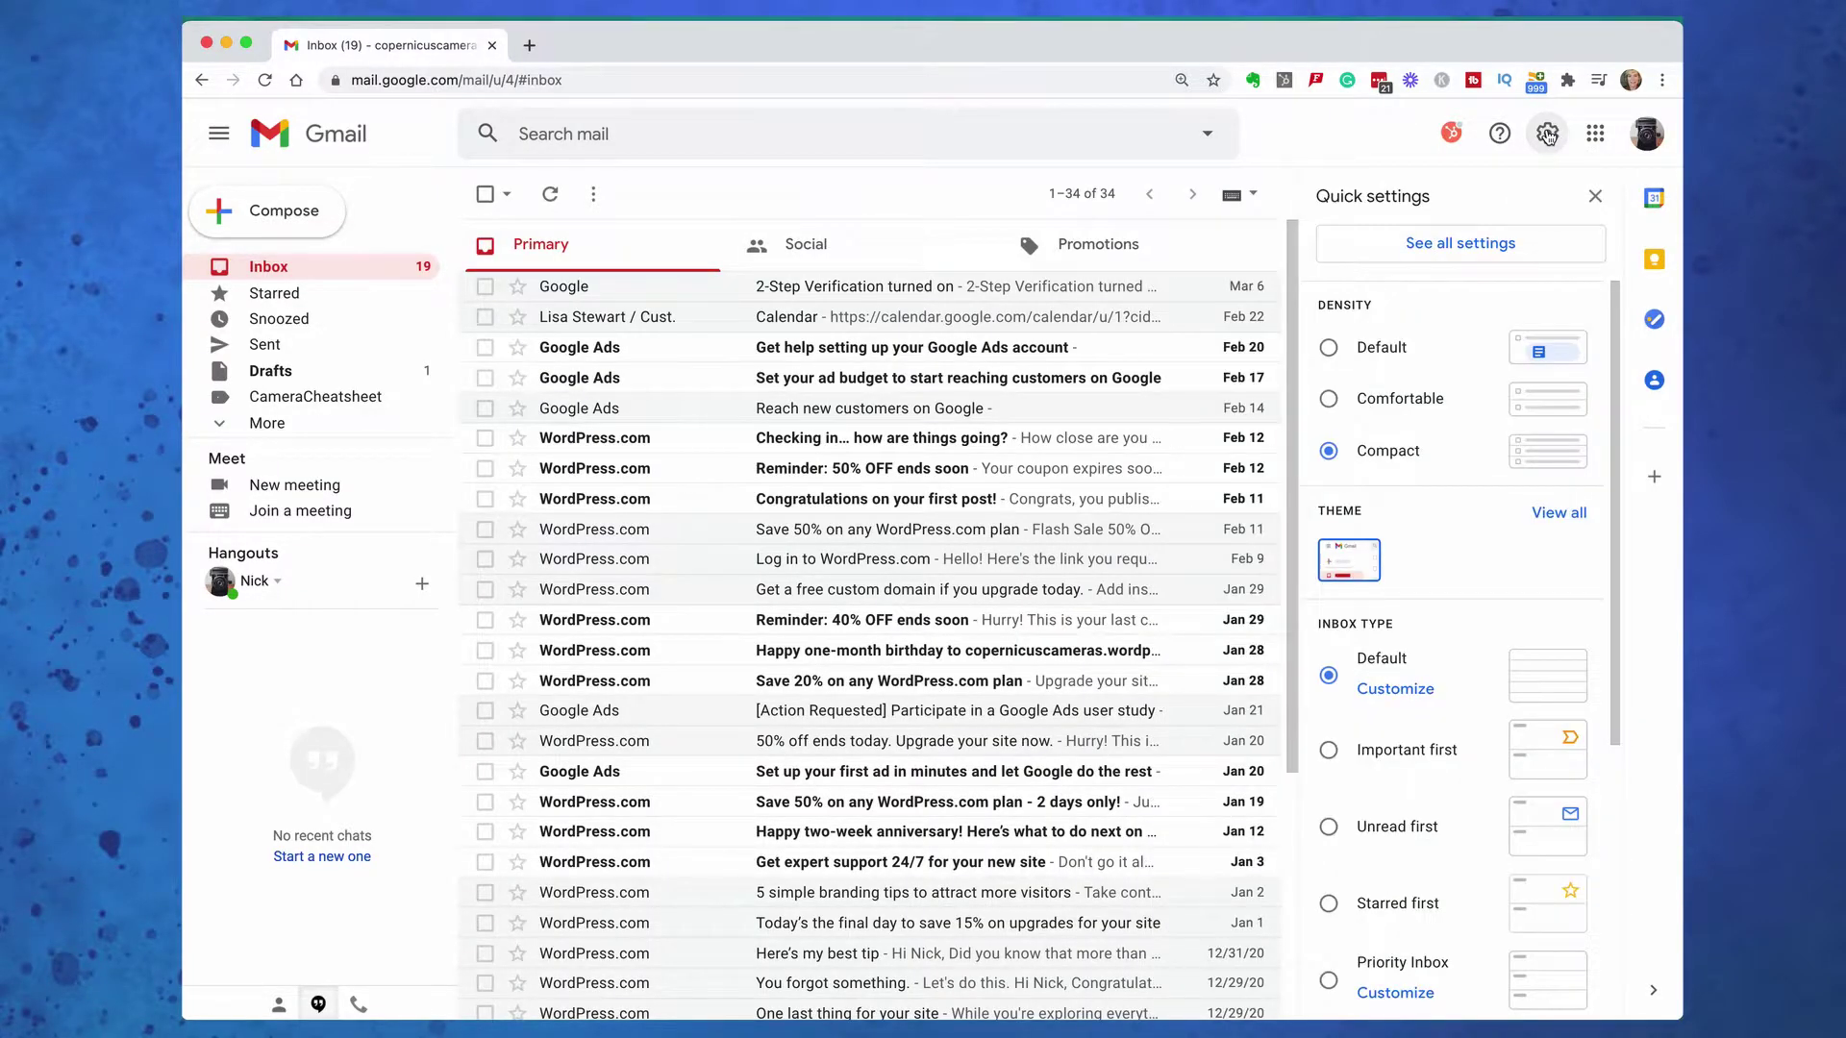
{"action": "left_click", "coordinate": [1377, 348]}
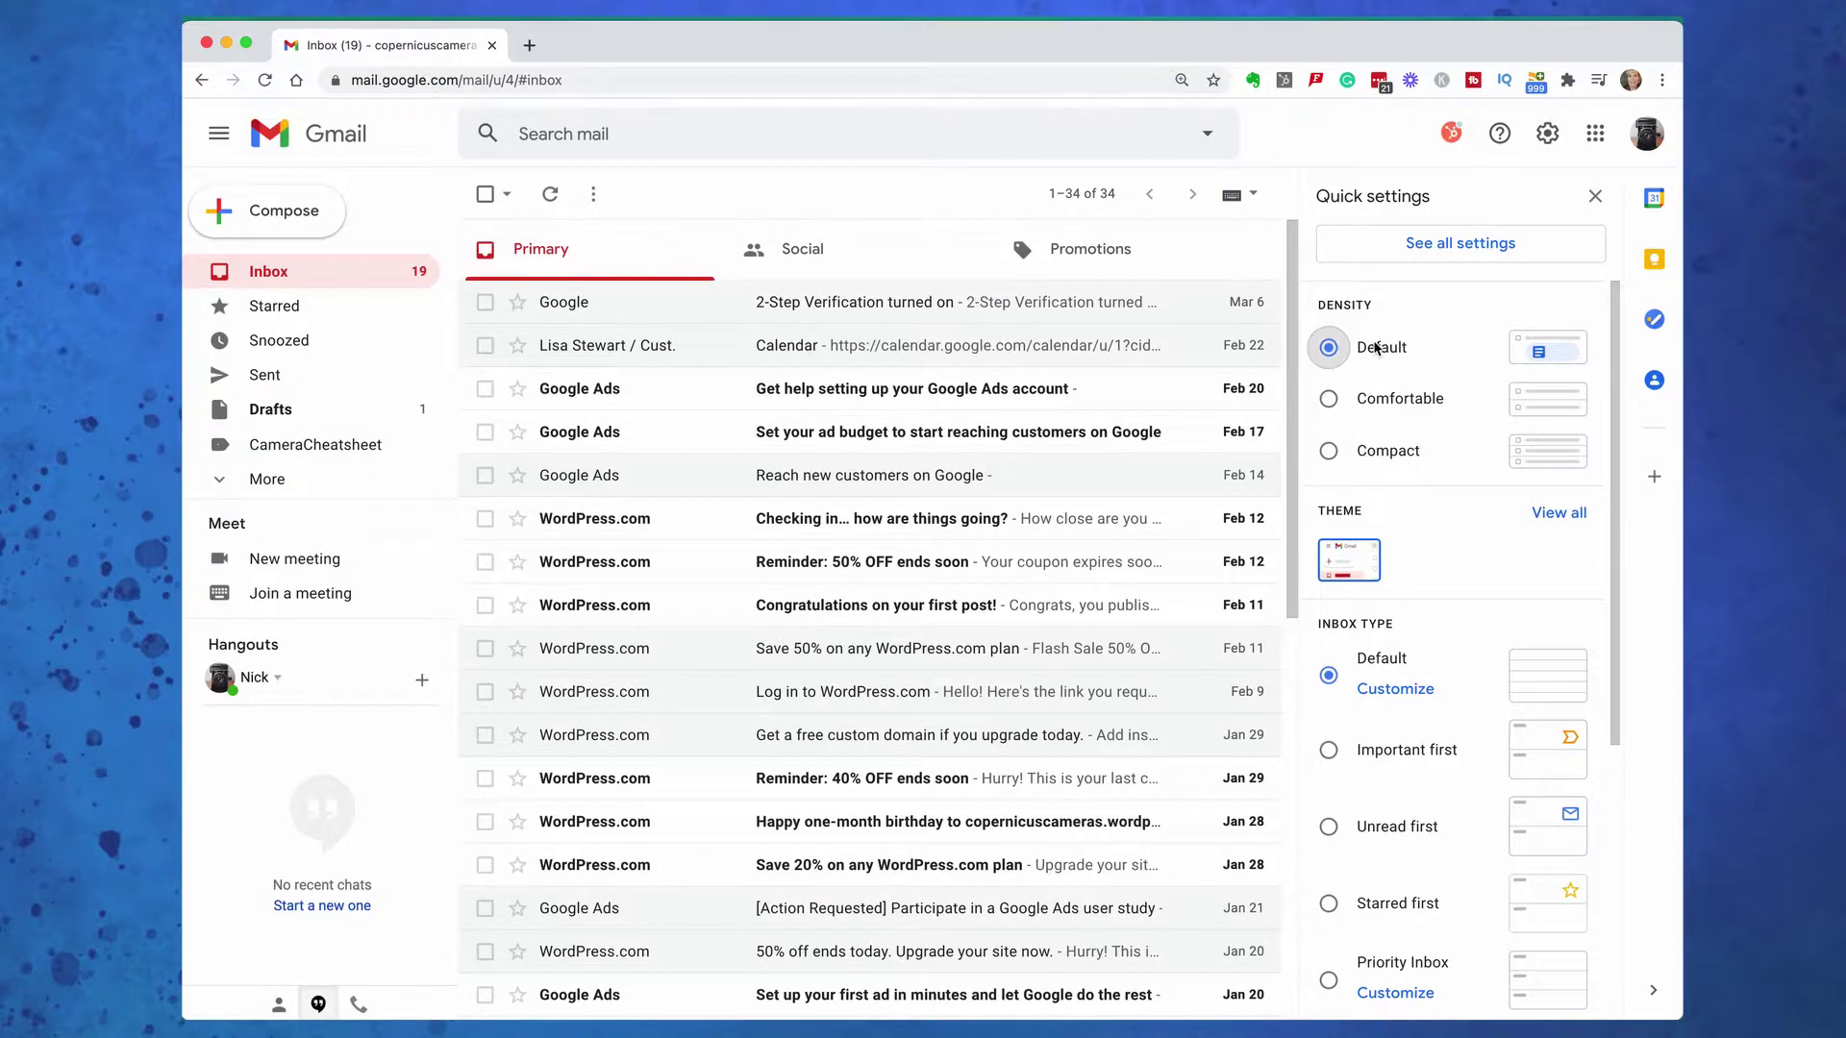
{"action": "left_click", "coordinate": [1379, 402]}
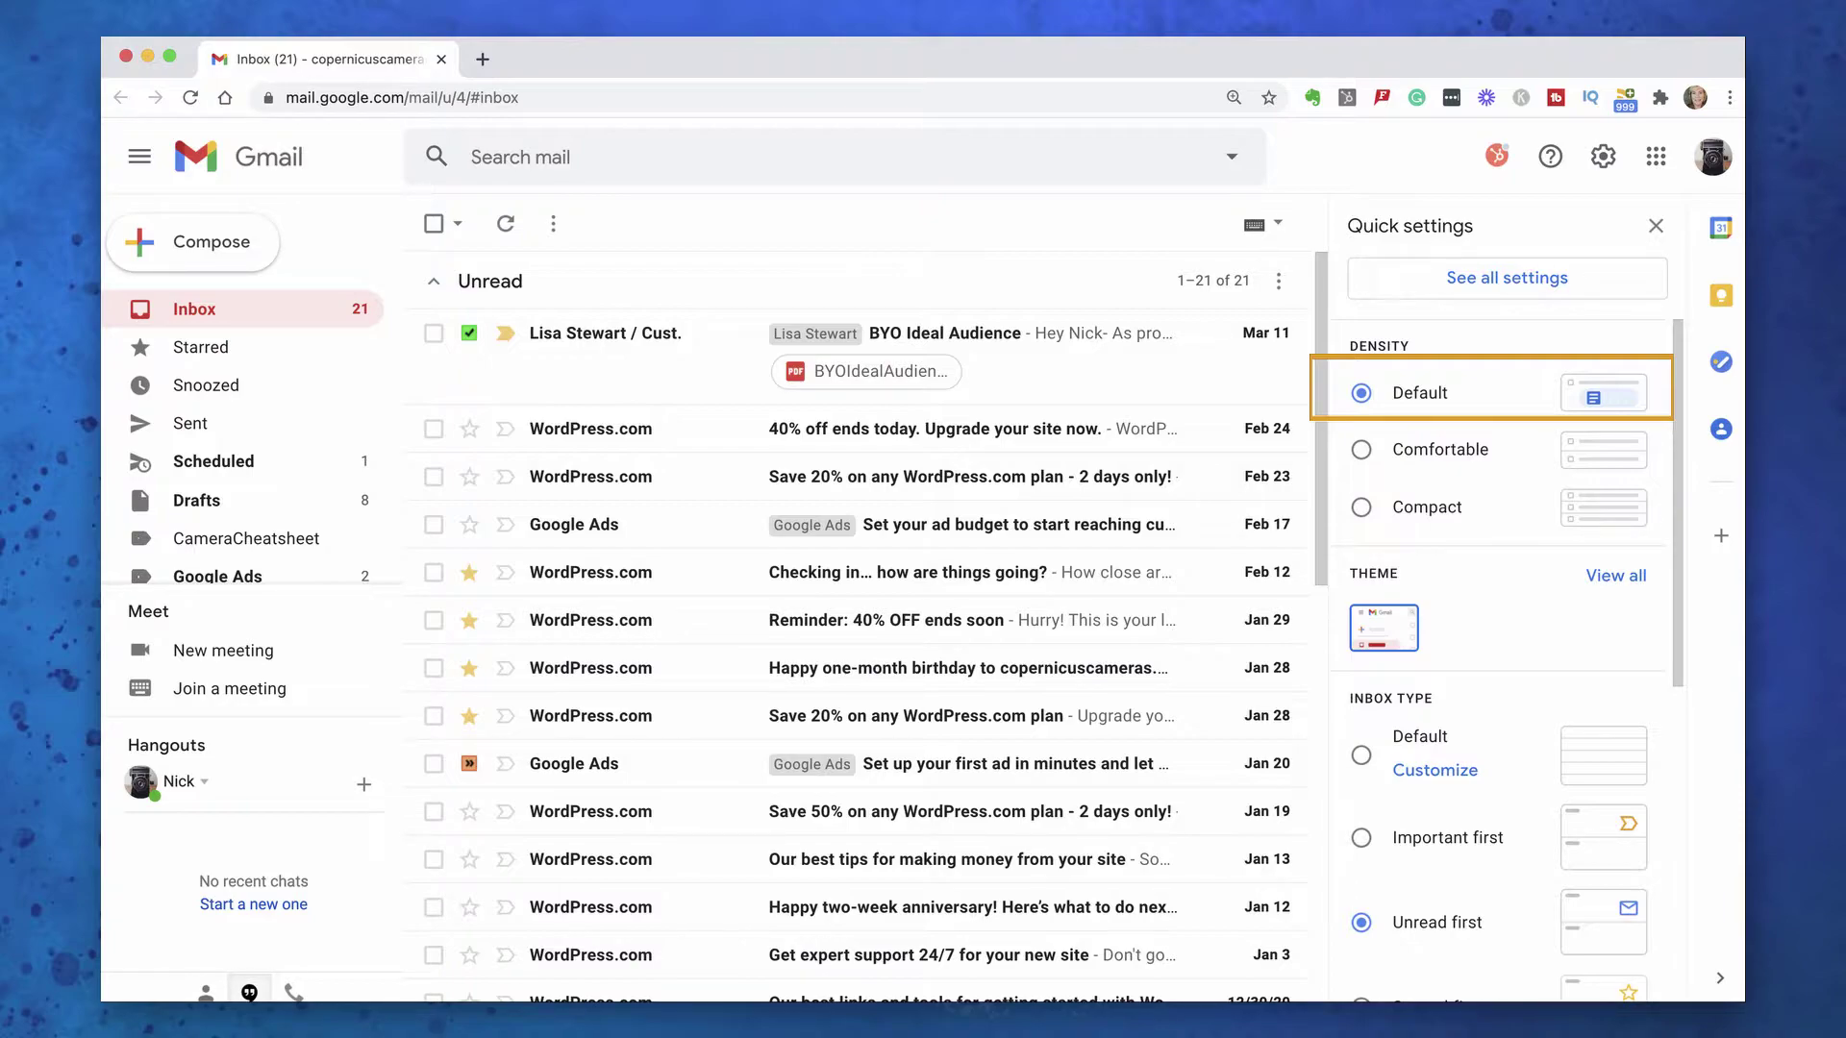
{"action": "left_click", "coordinate": [1362, 450]}
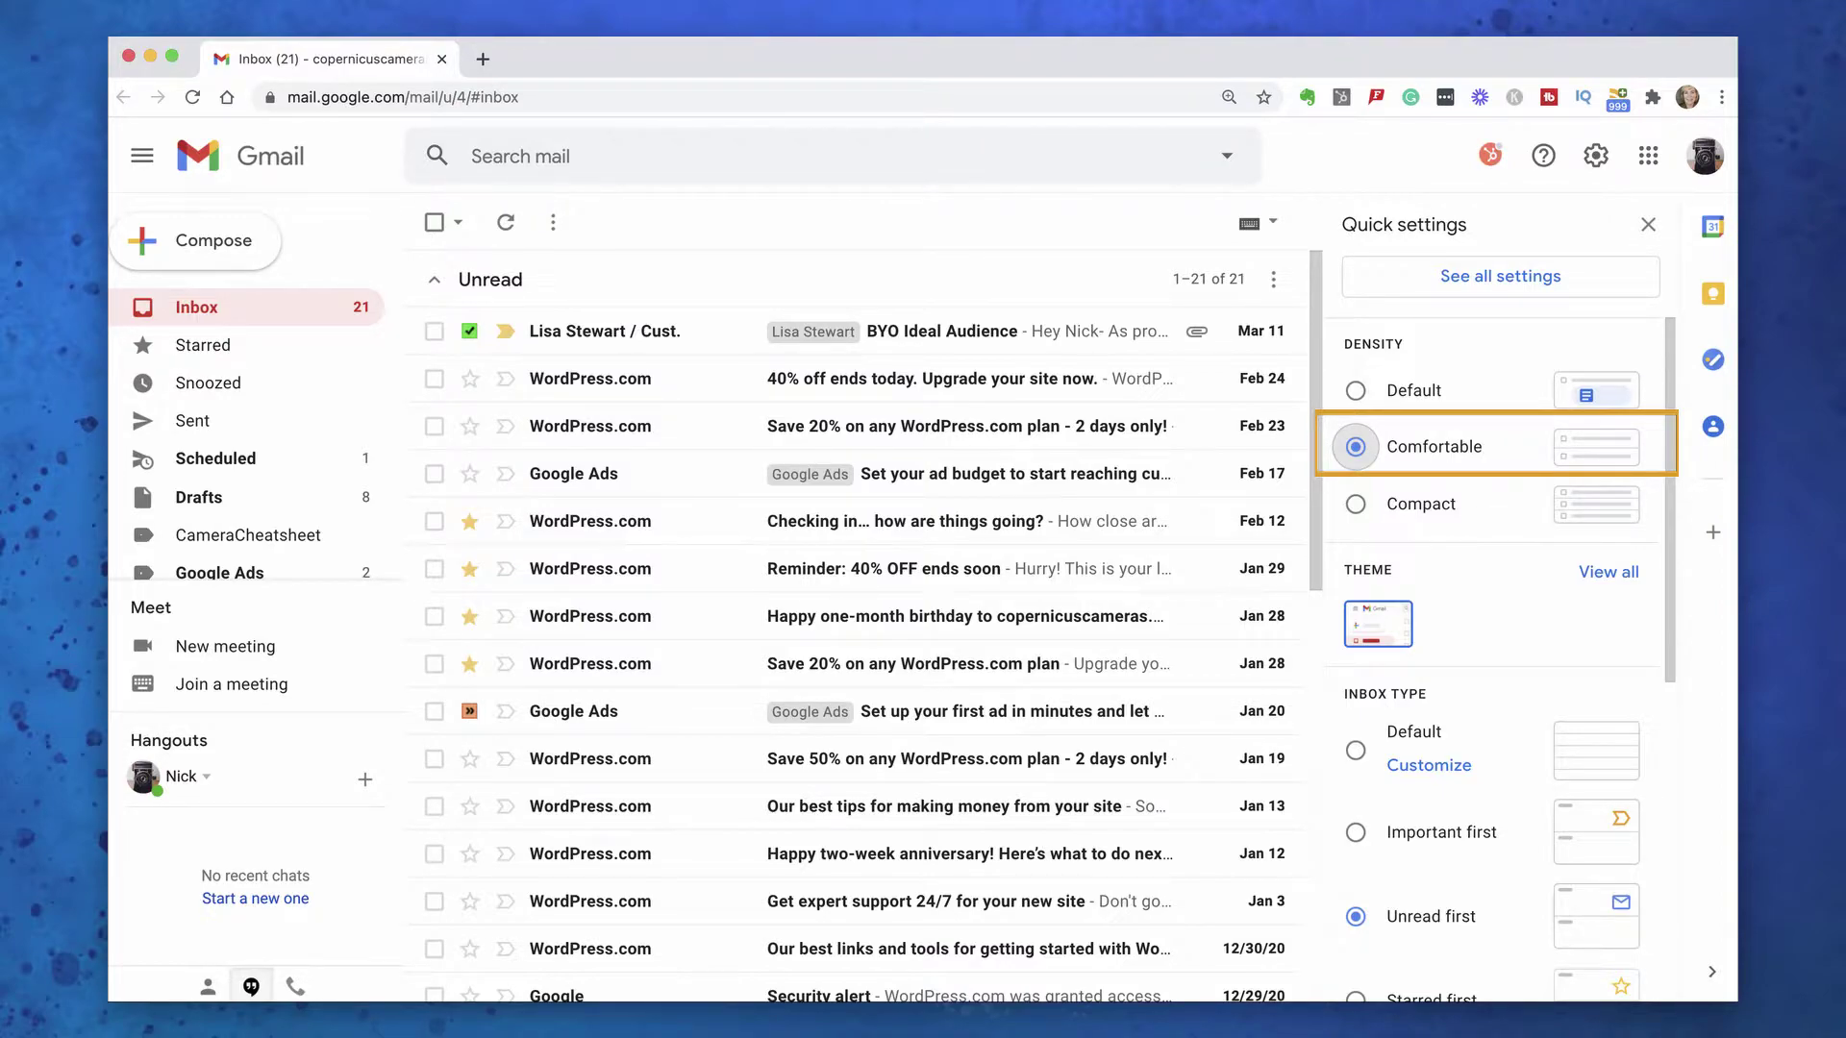
{"action": "left_click", "coordinate": [1356, 504]}
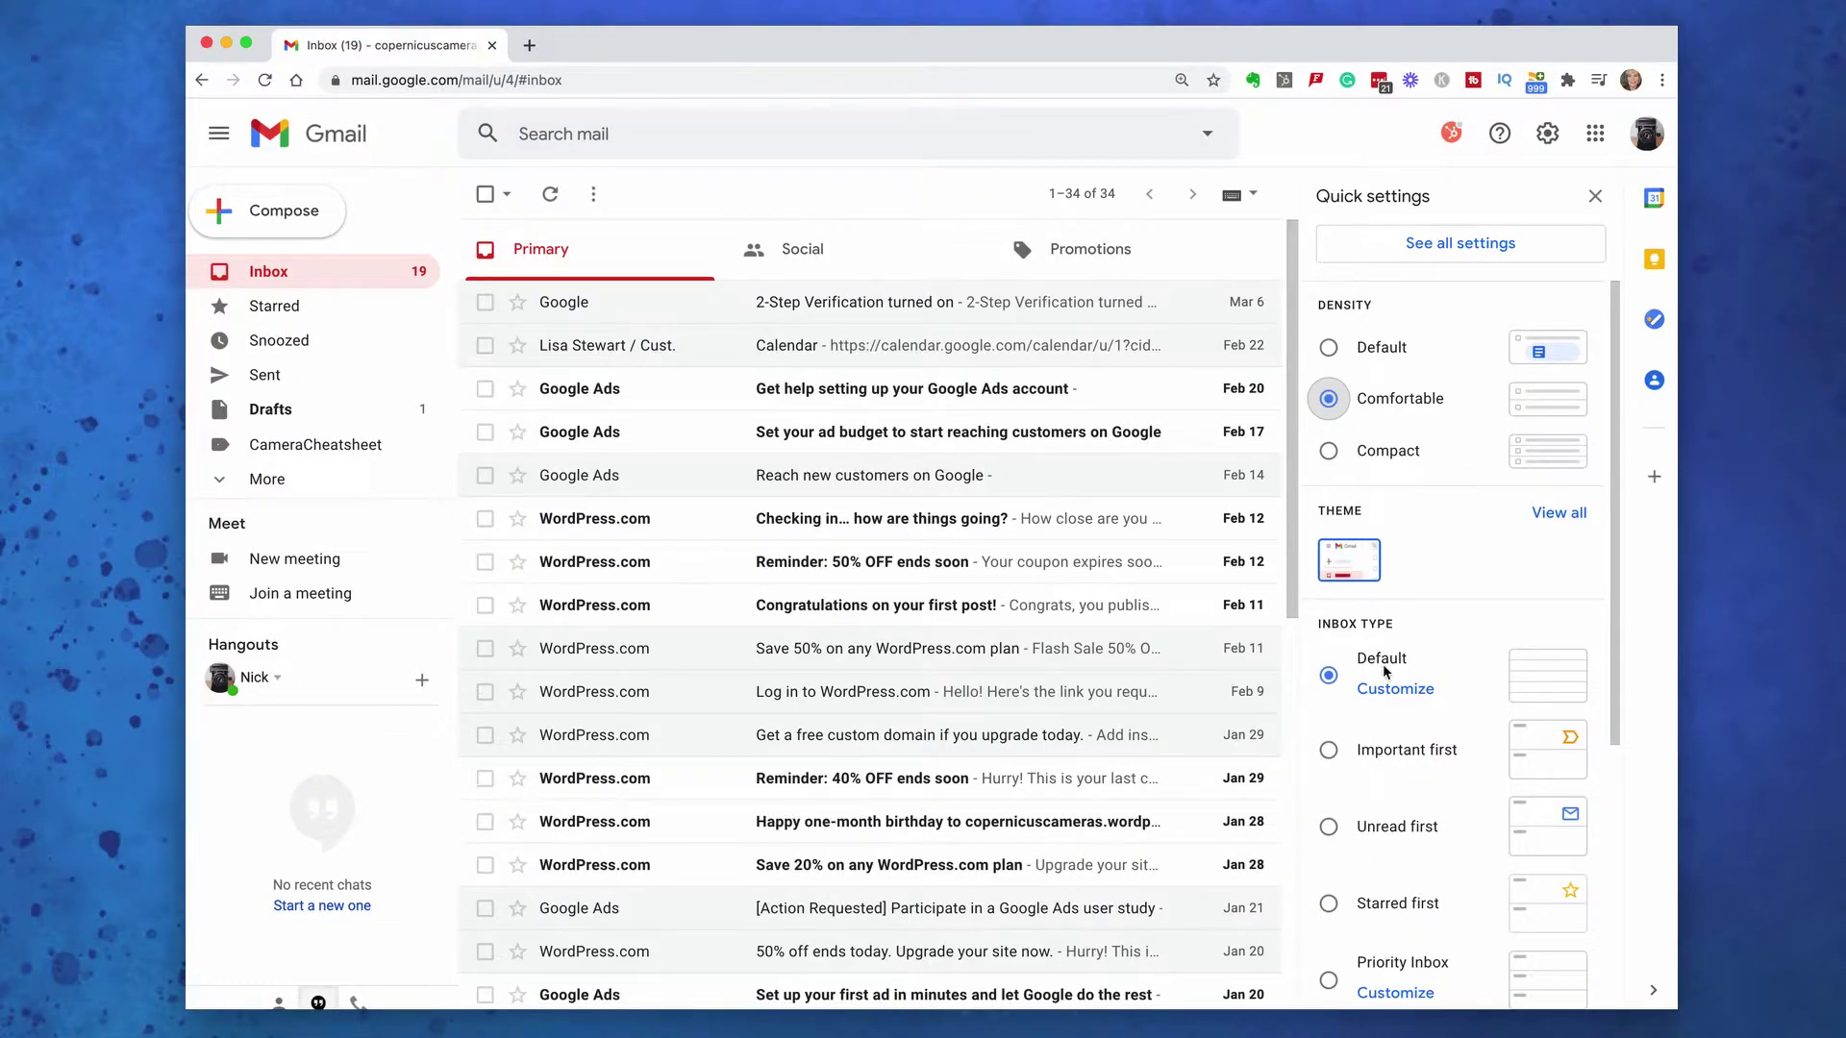
{"action": "scroll", "coordinate": [1382, 663], "scroll_direction": "down", "scroll_amount": 3}
{"action": "left_click", "coordinate": [1381, 609]}
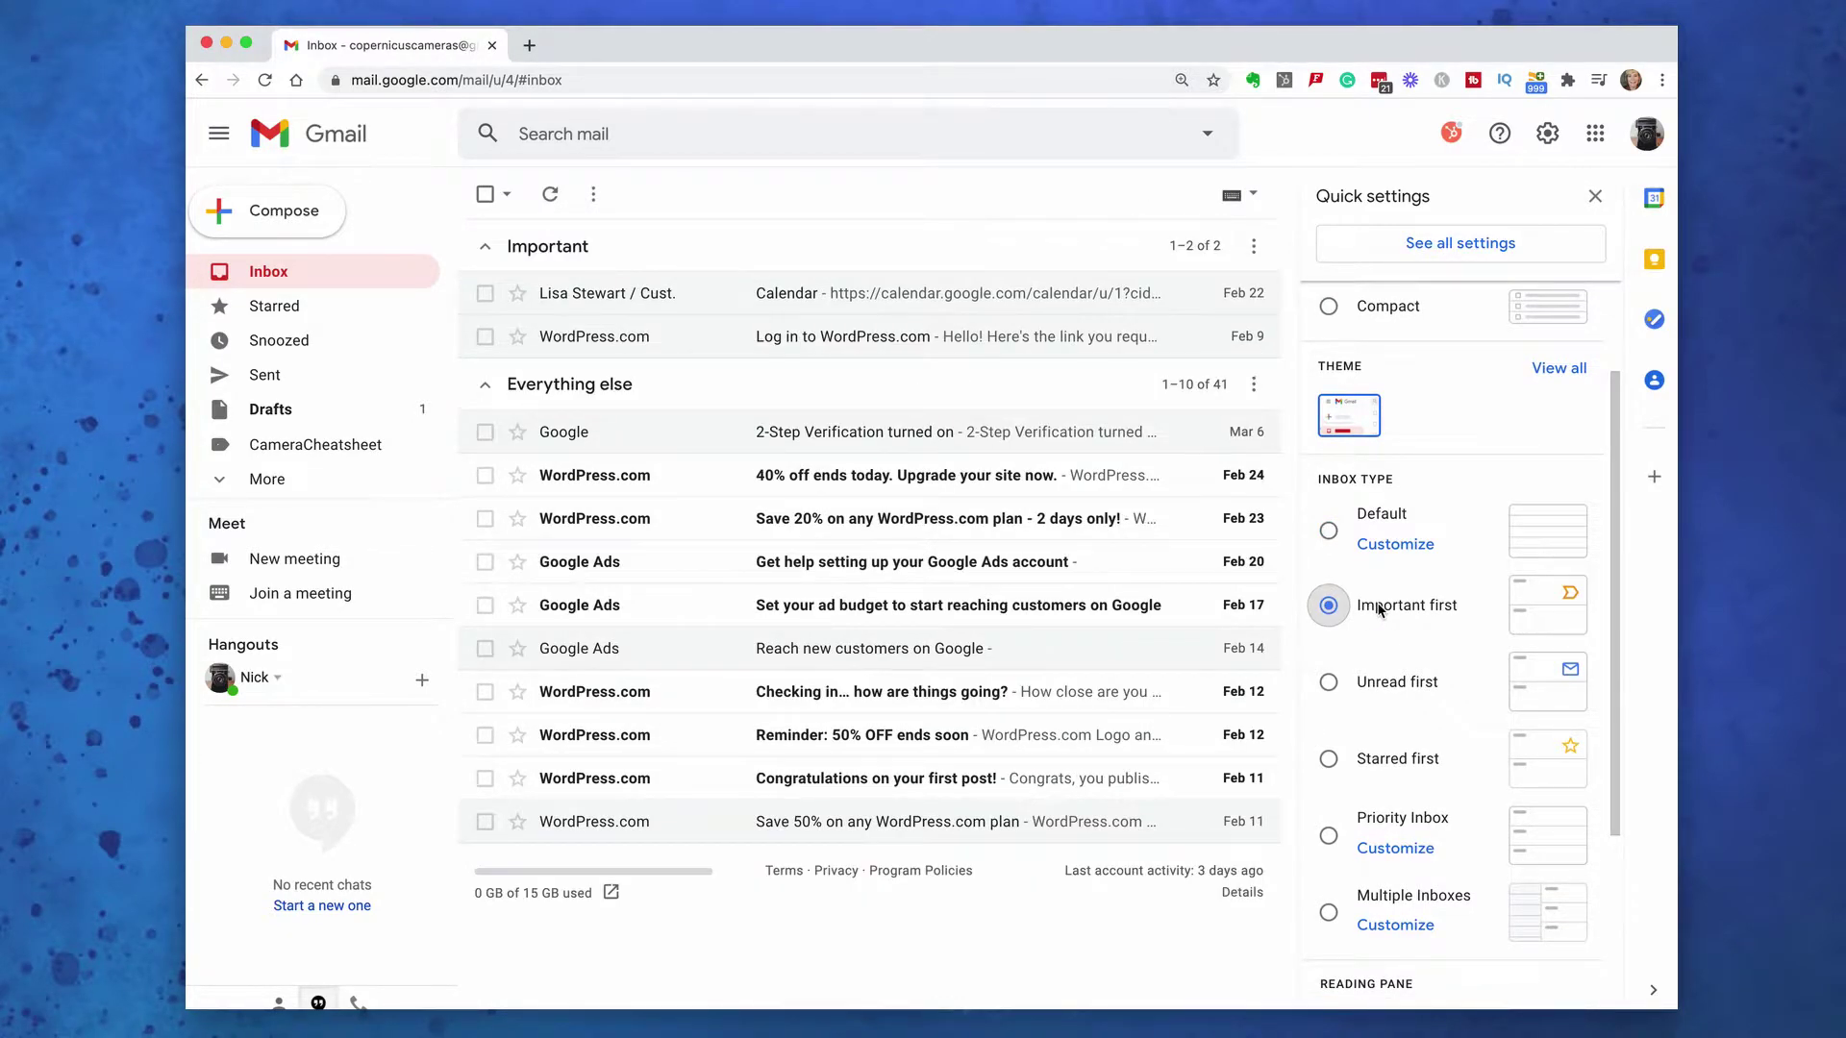
{"action": "left_click", "coordinate": [1374, 684]}
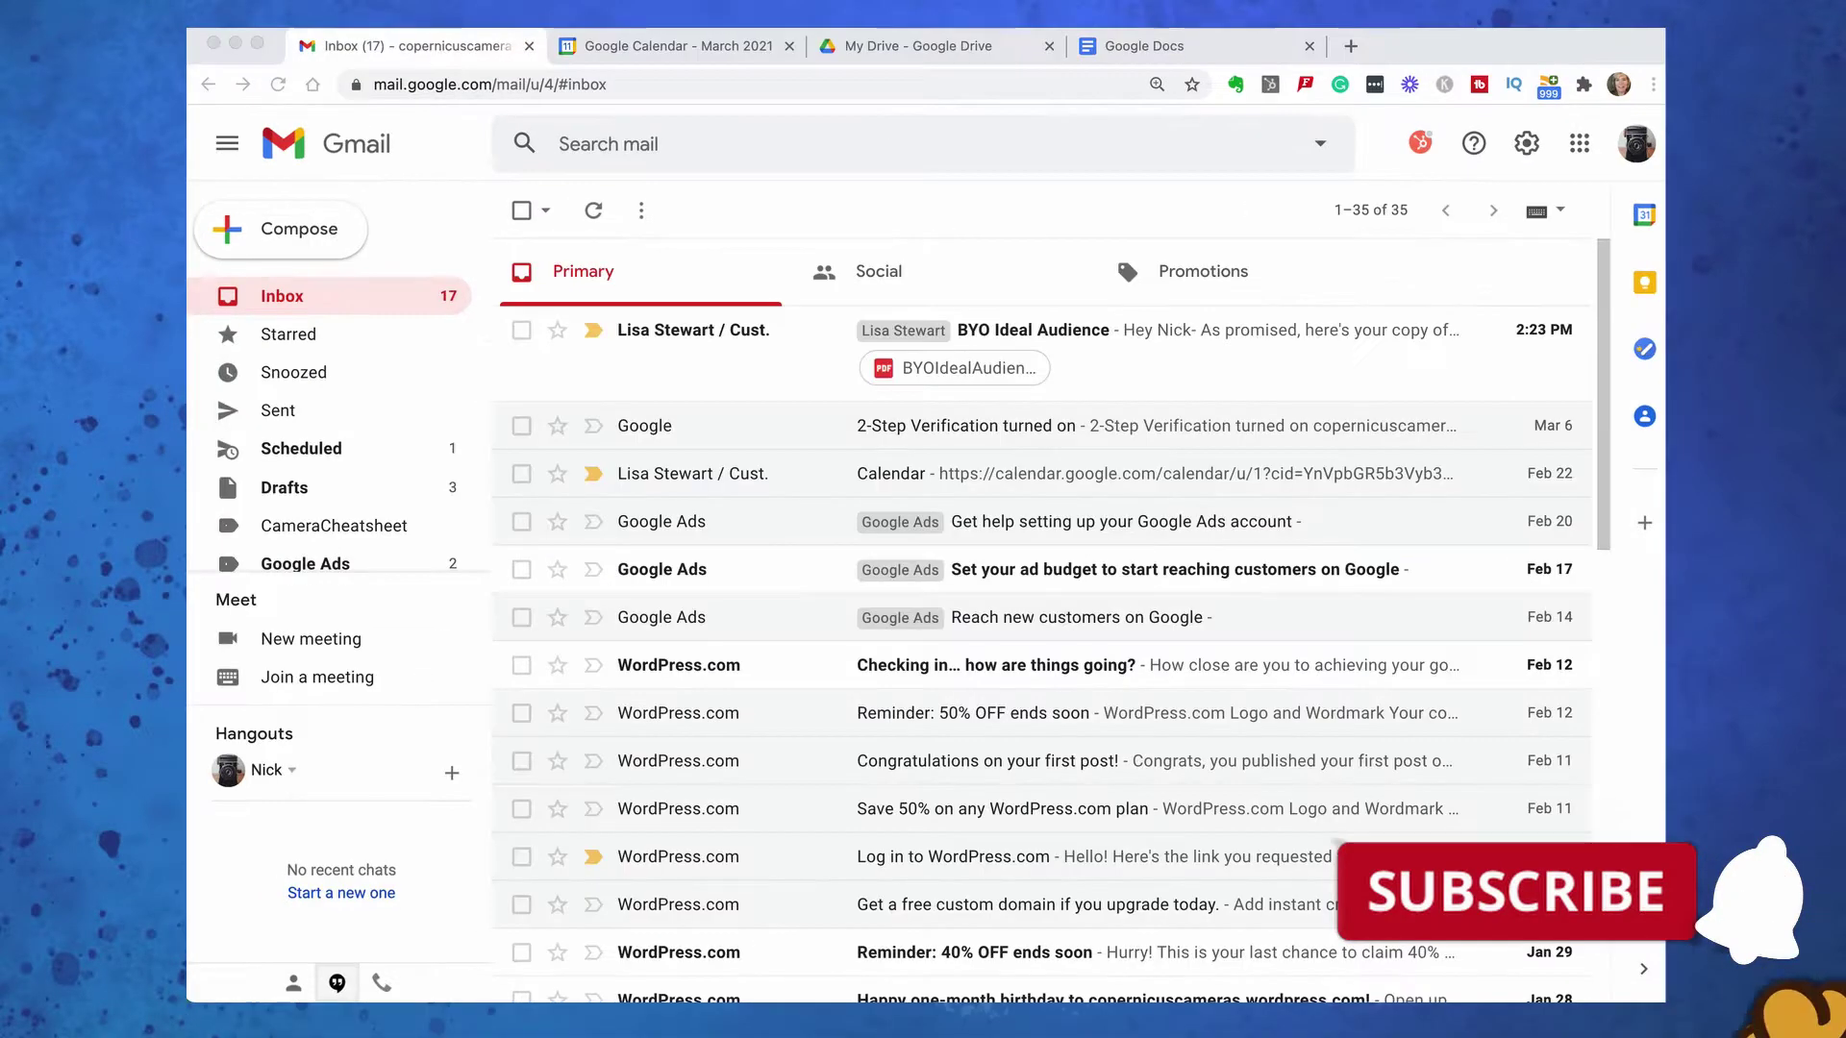
{"action": "key", "text": "super+Tab"}
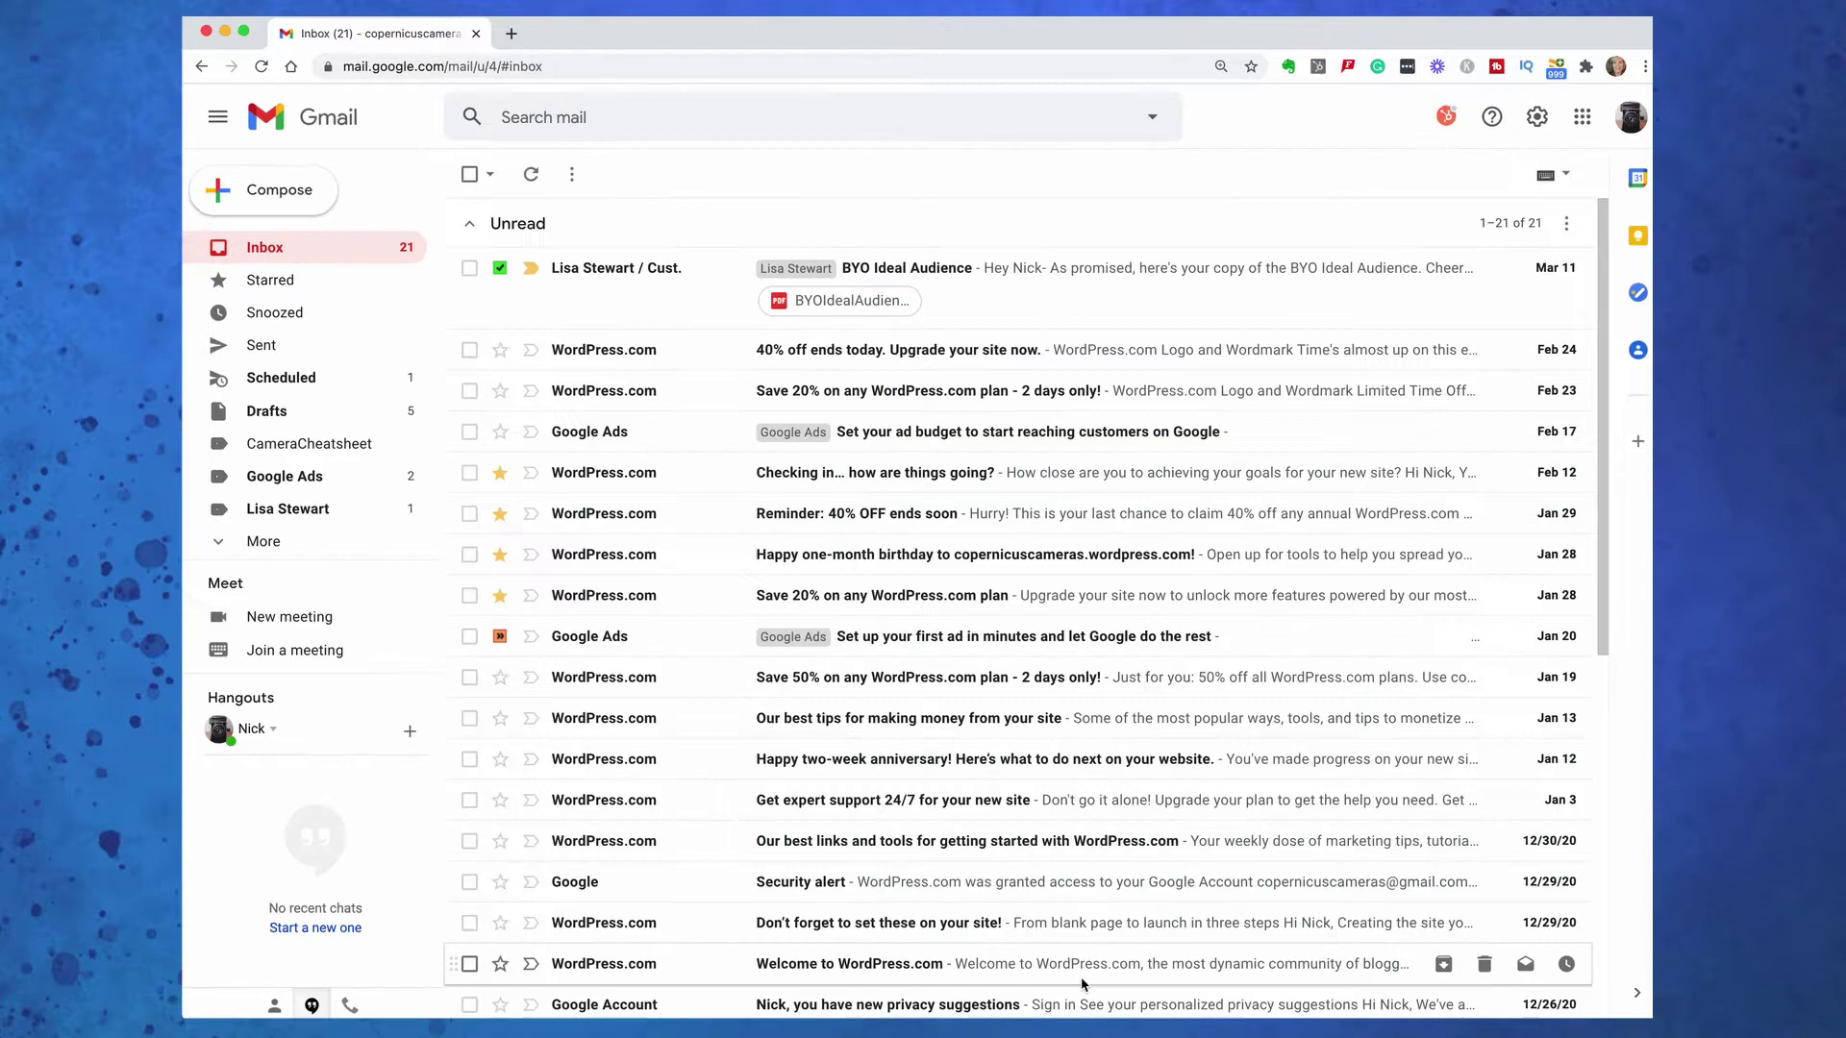
Start a new message and try inserting the Photography Class - Saturday, March 13 template
{"action": "left_click", "coordinate": [277, 190]}
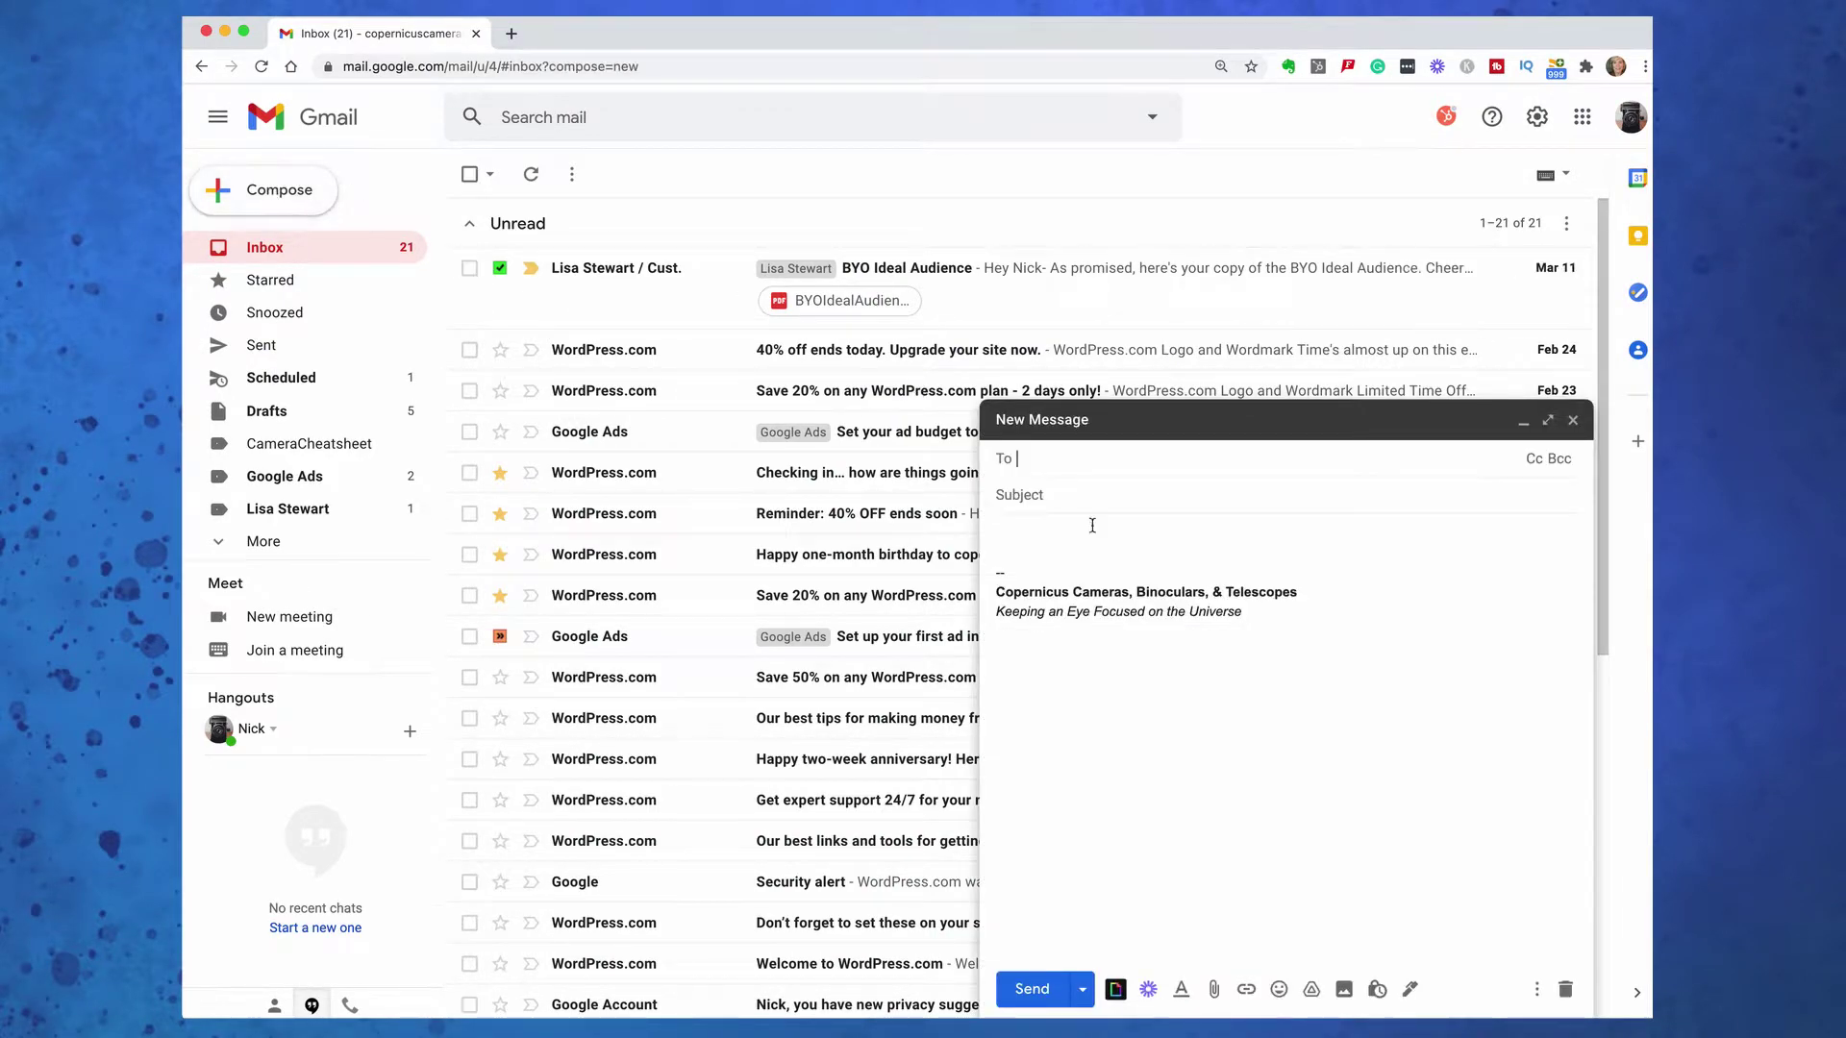
{"action": "left_click", "coordinate": [1536, 989]}
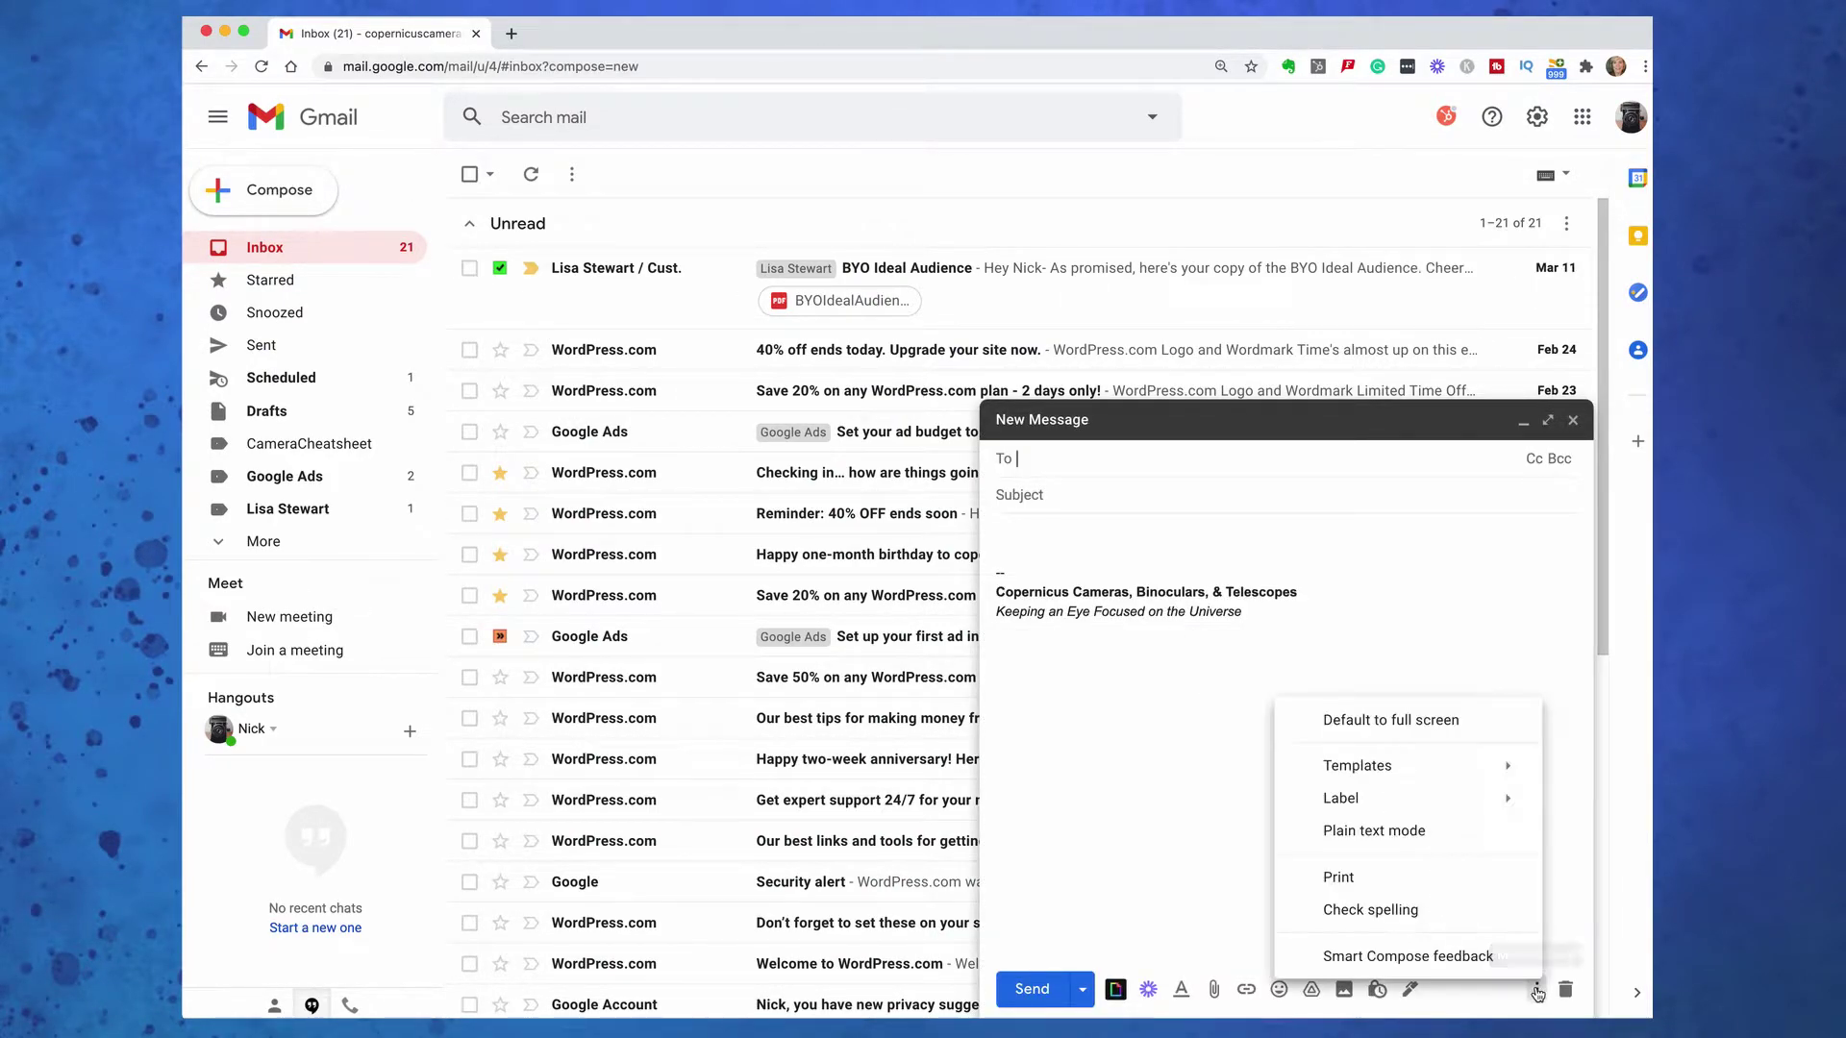
{"action": "mouse_move", "coordinate": [1510, 777]}
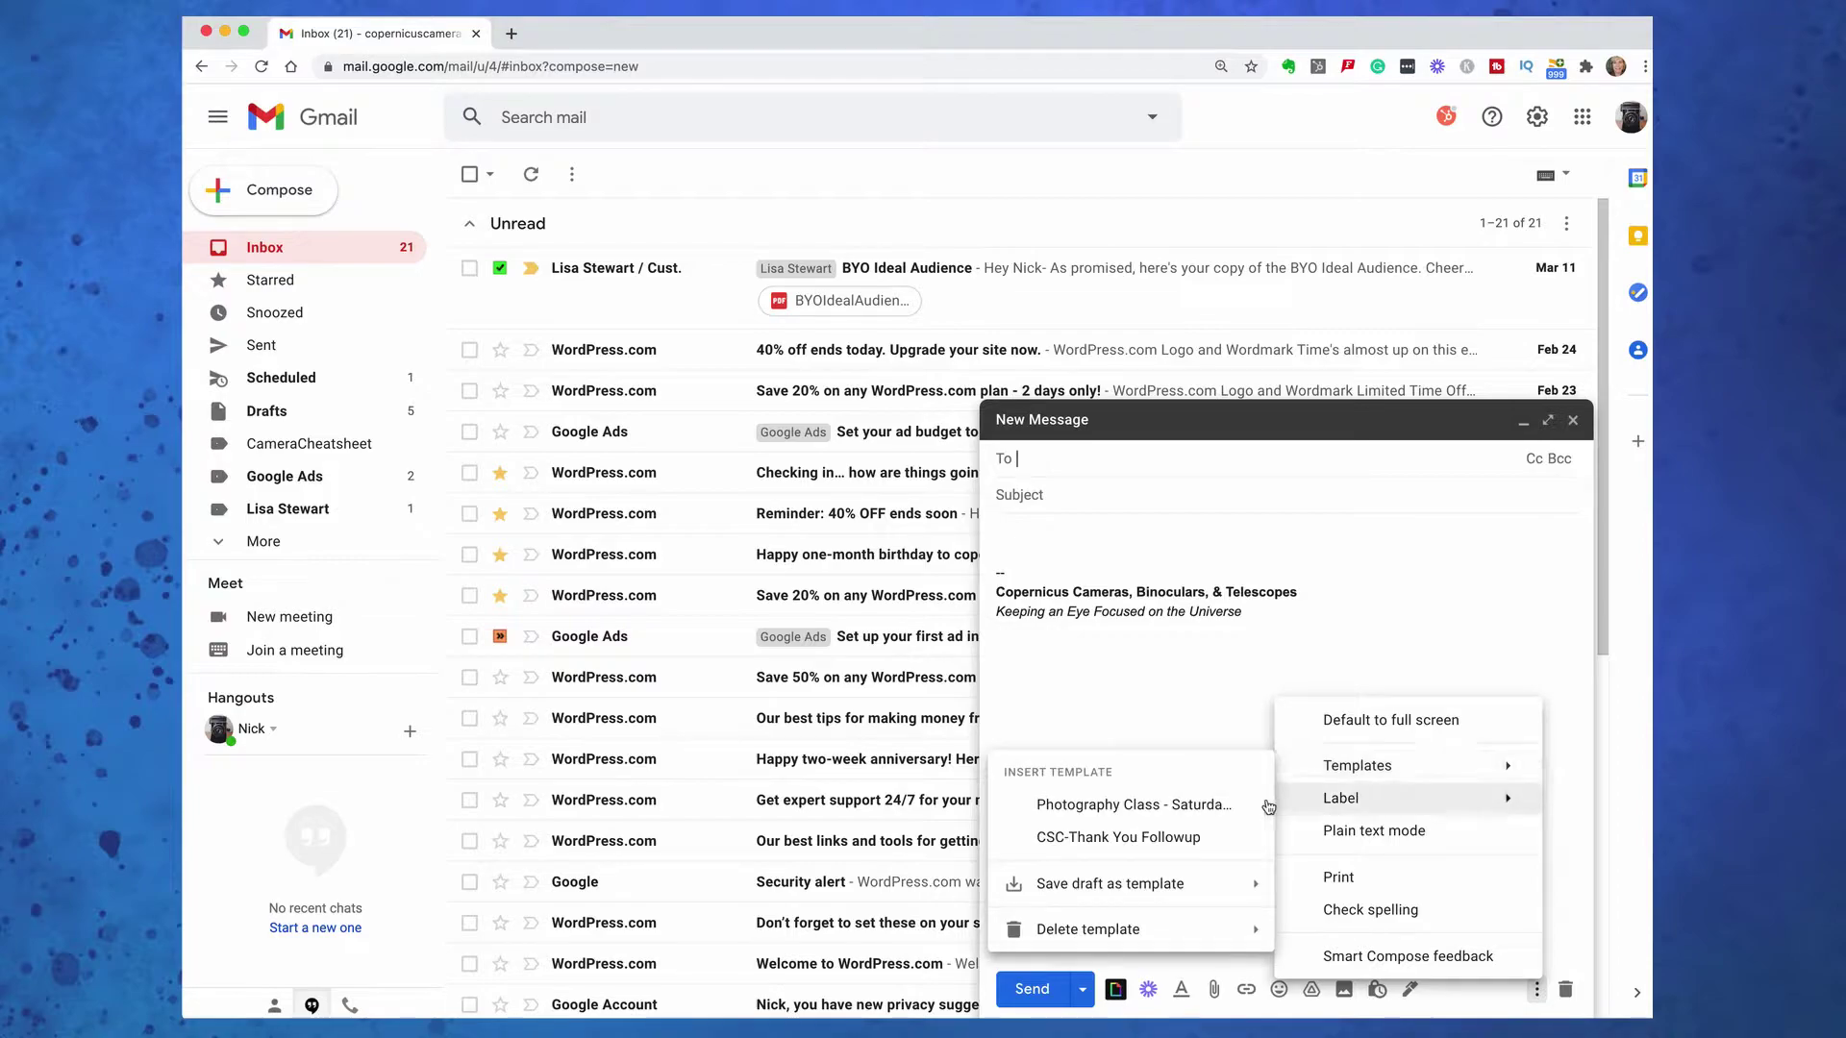
{"action": "left_click", "coordinate": [1213, 801]}
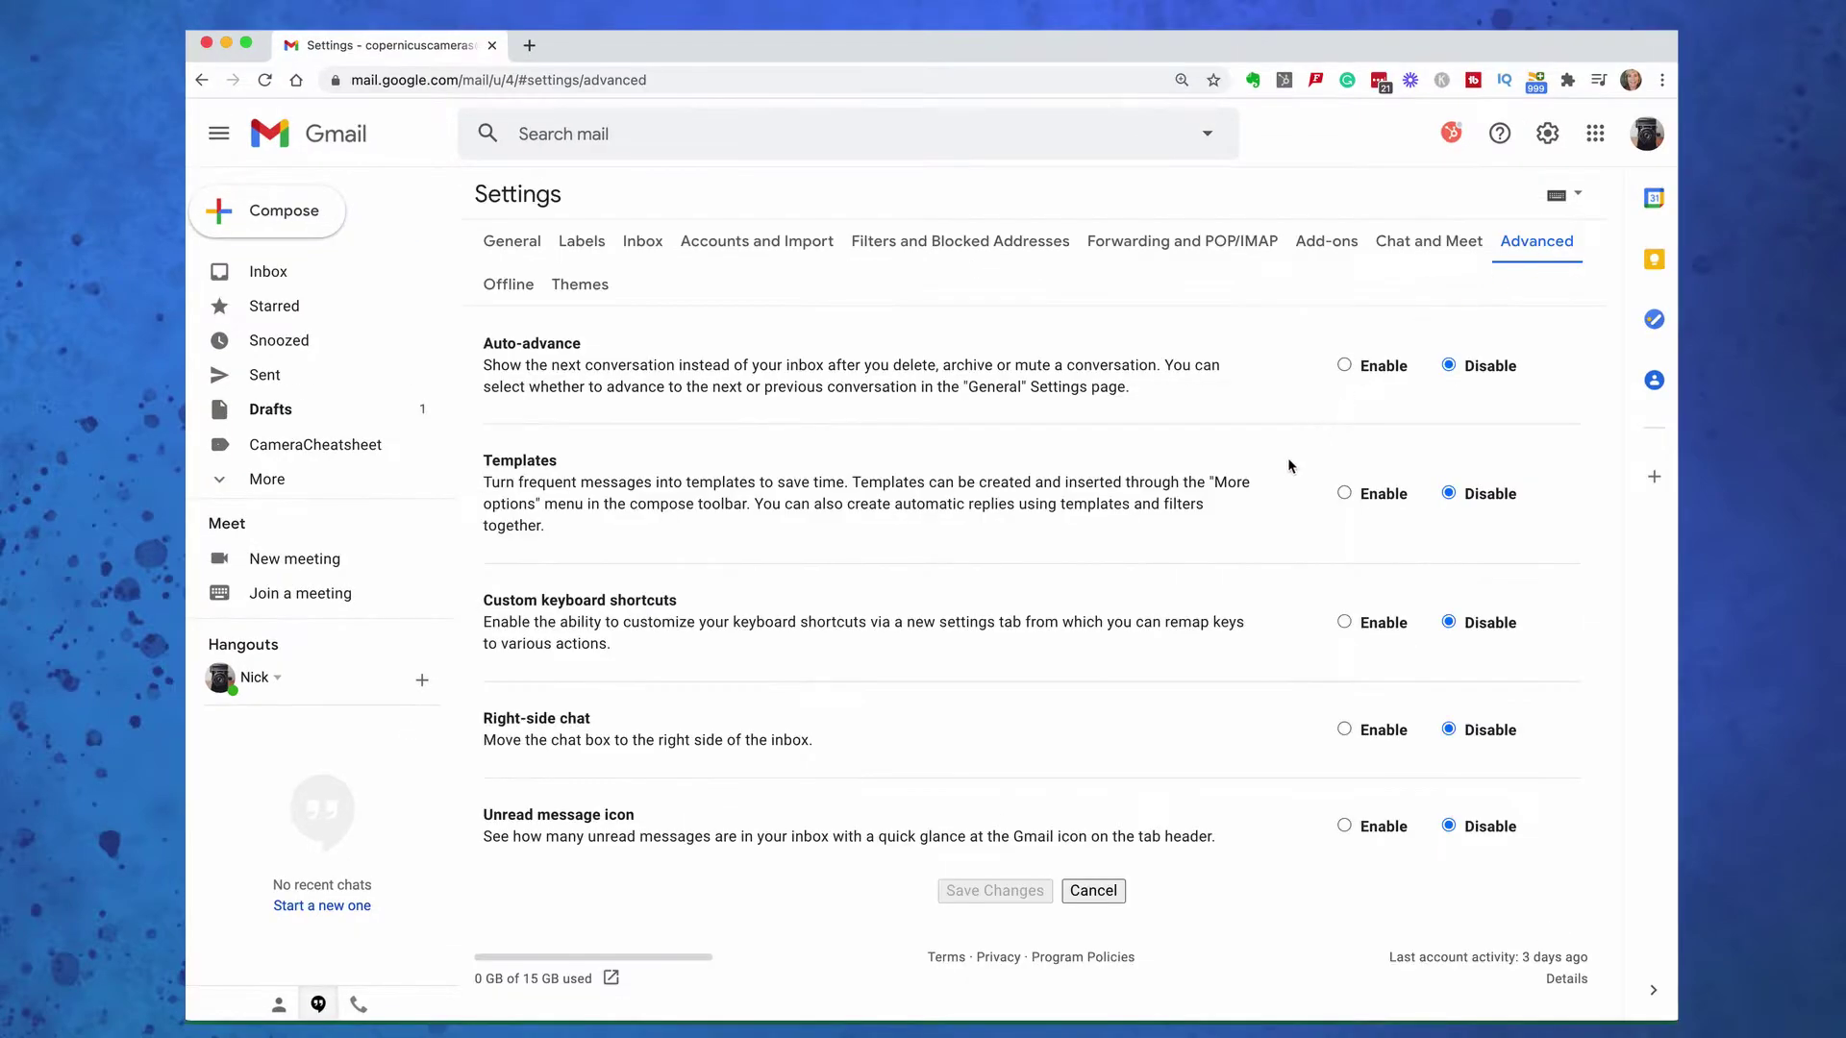
Enable Templates in Advanced settings, then fill a new message from the Photography Class - Saturday, March 13 template
{"action": "left_click", "coordinate": [1344, 494]}
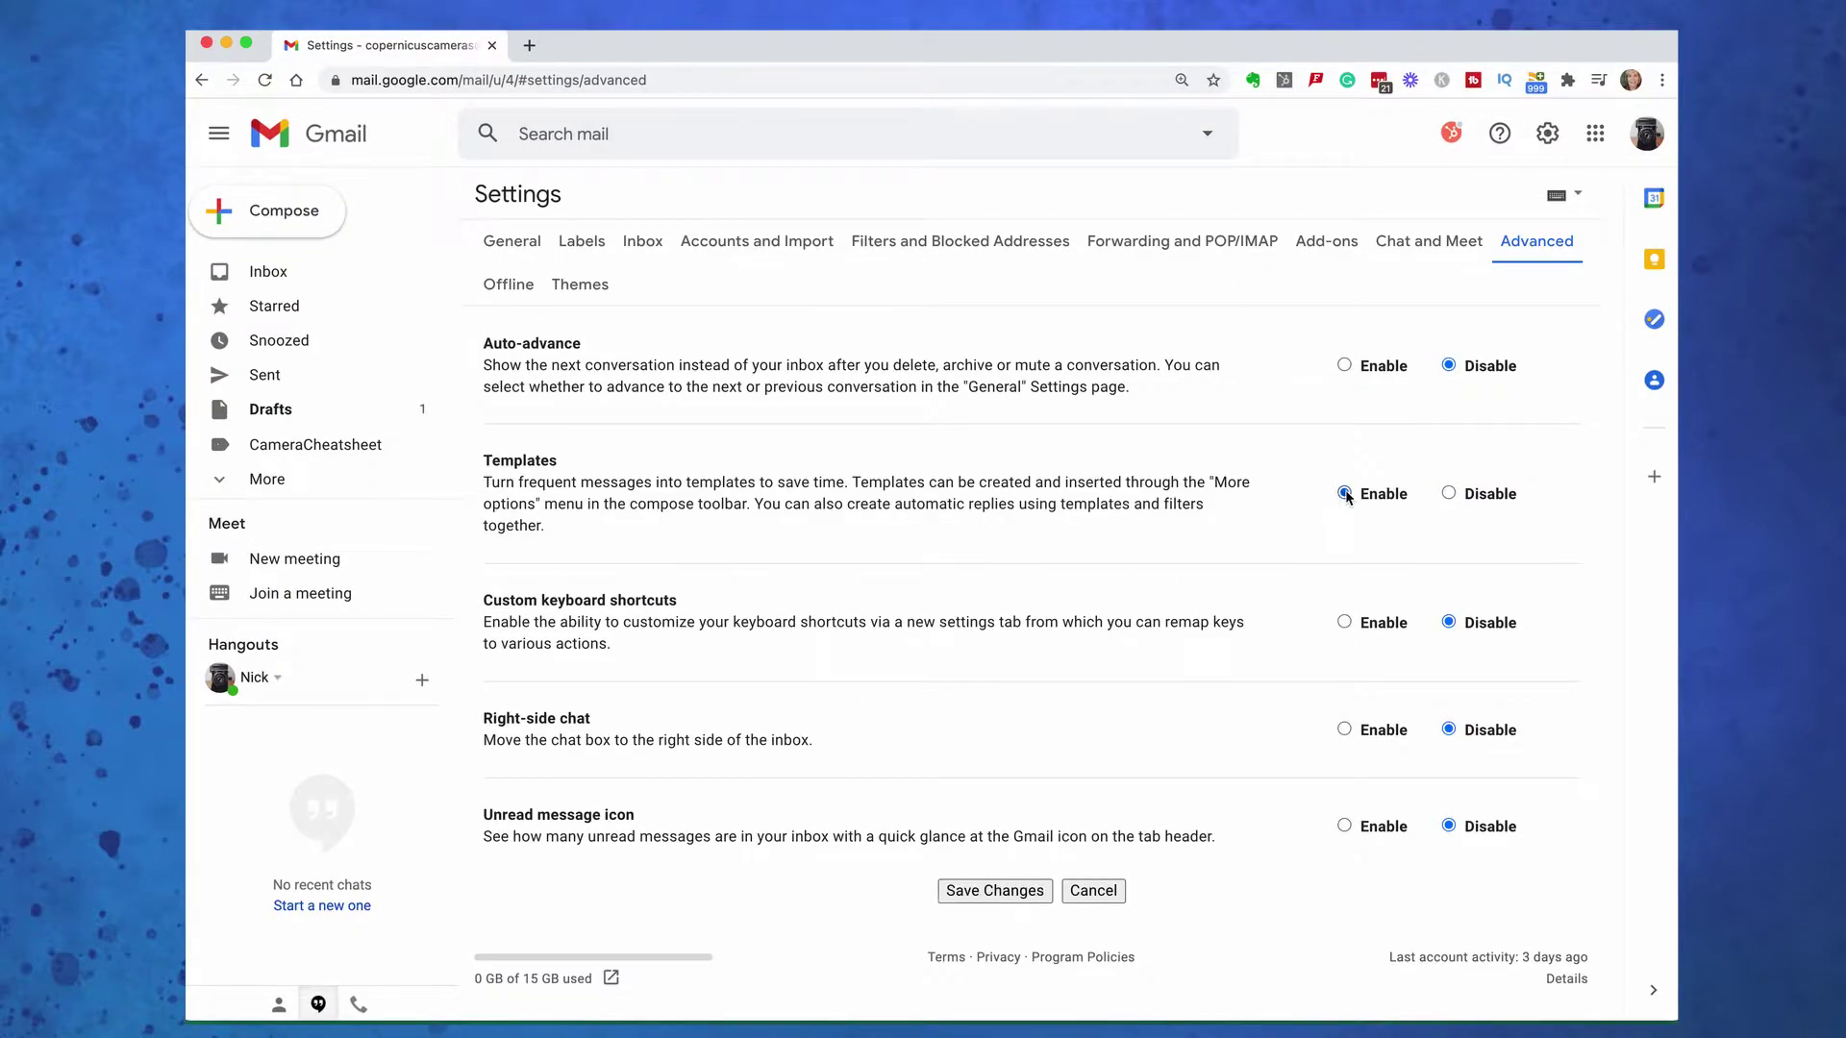
{"action": "left_click", "coordinate": [970, 889]}
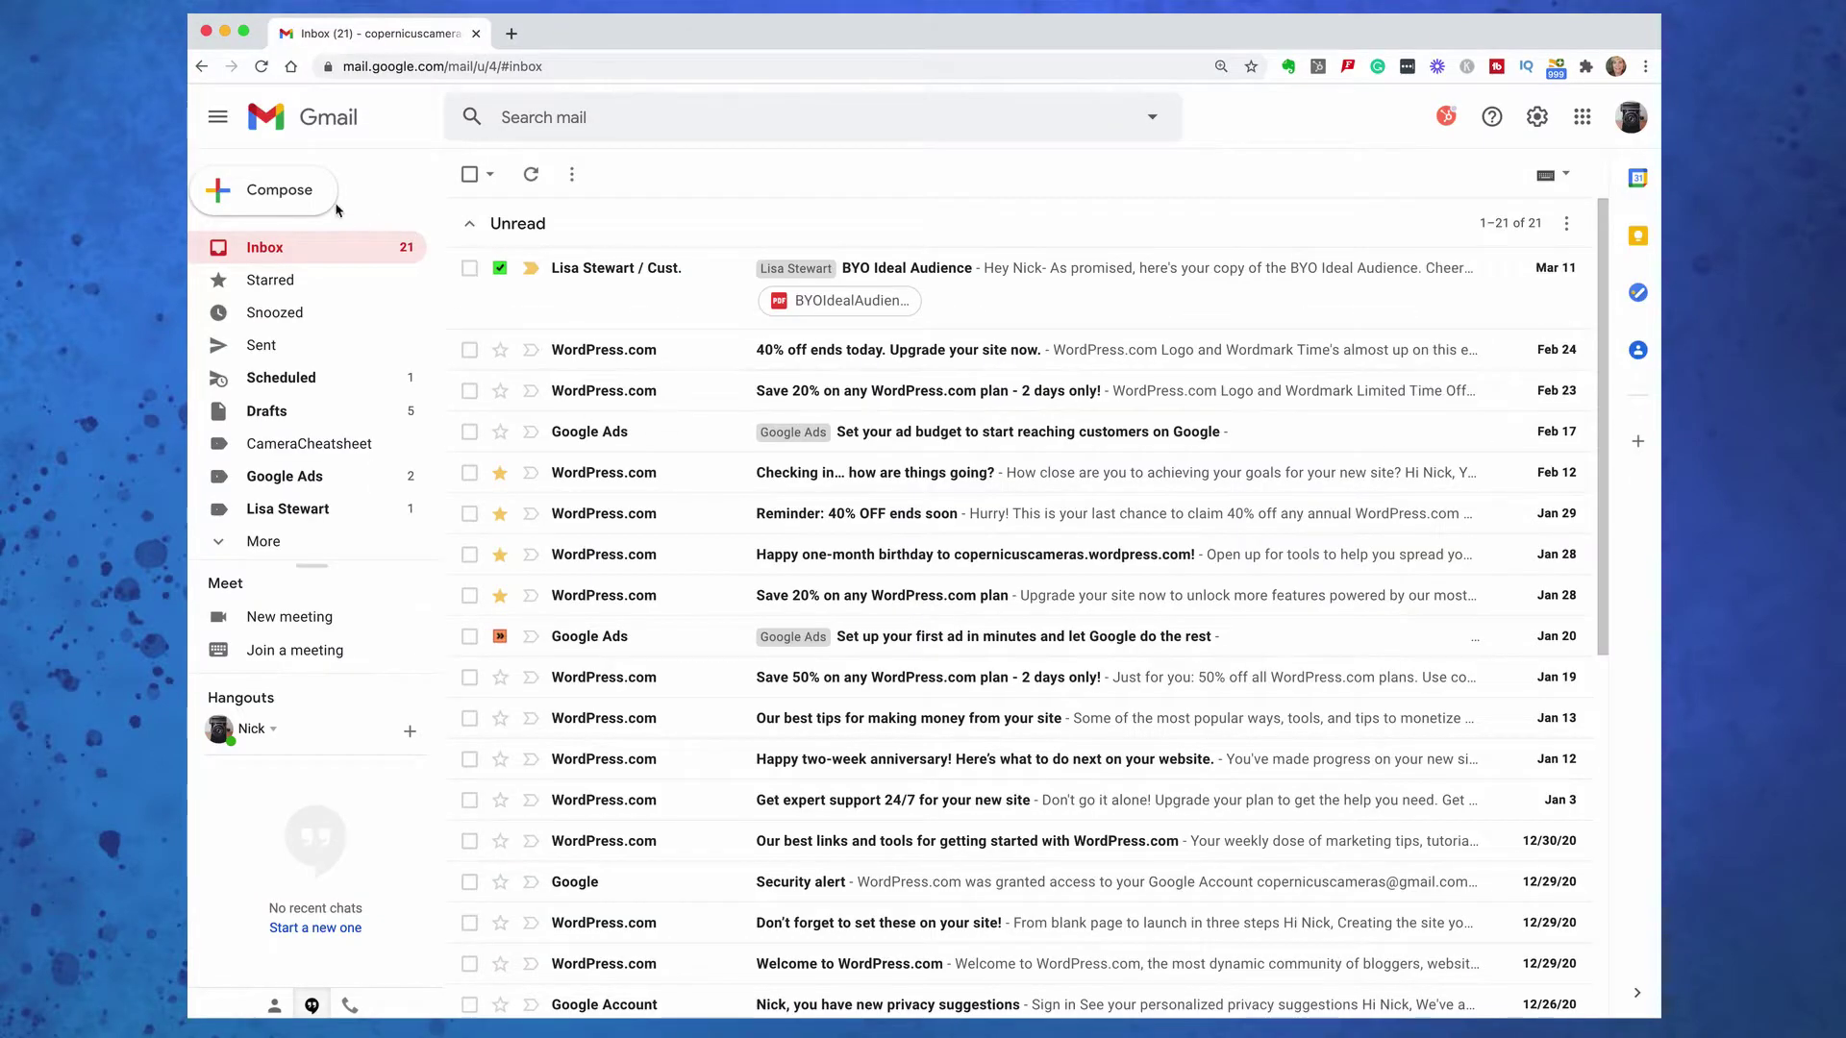
{"action": "left_click", "coordinate": [286, 191]}
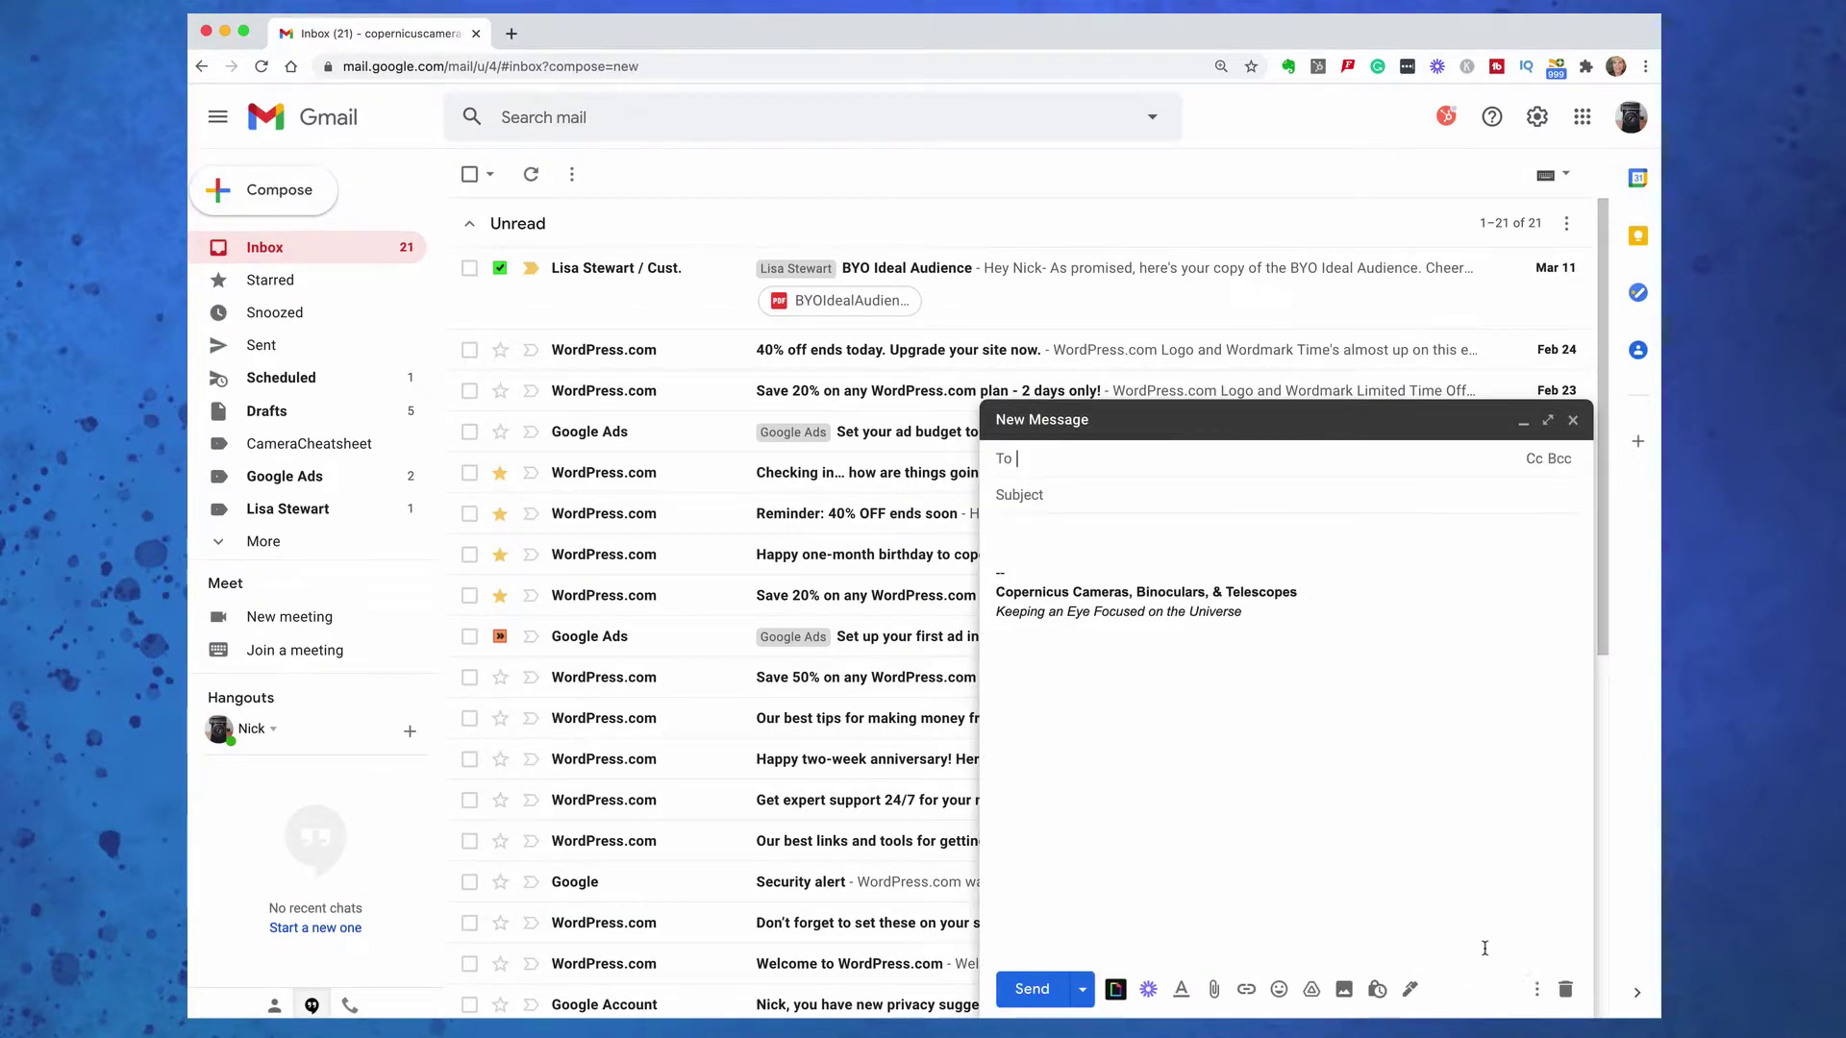
{"action": "left_click", "coordinate": [1537, 989]}
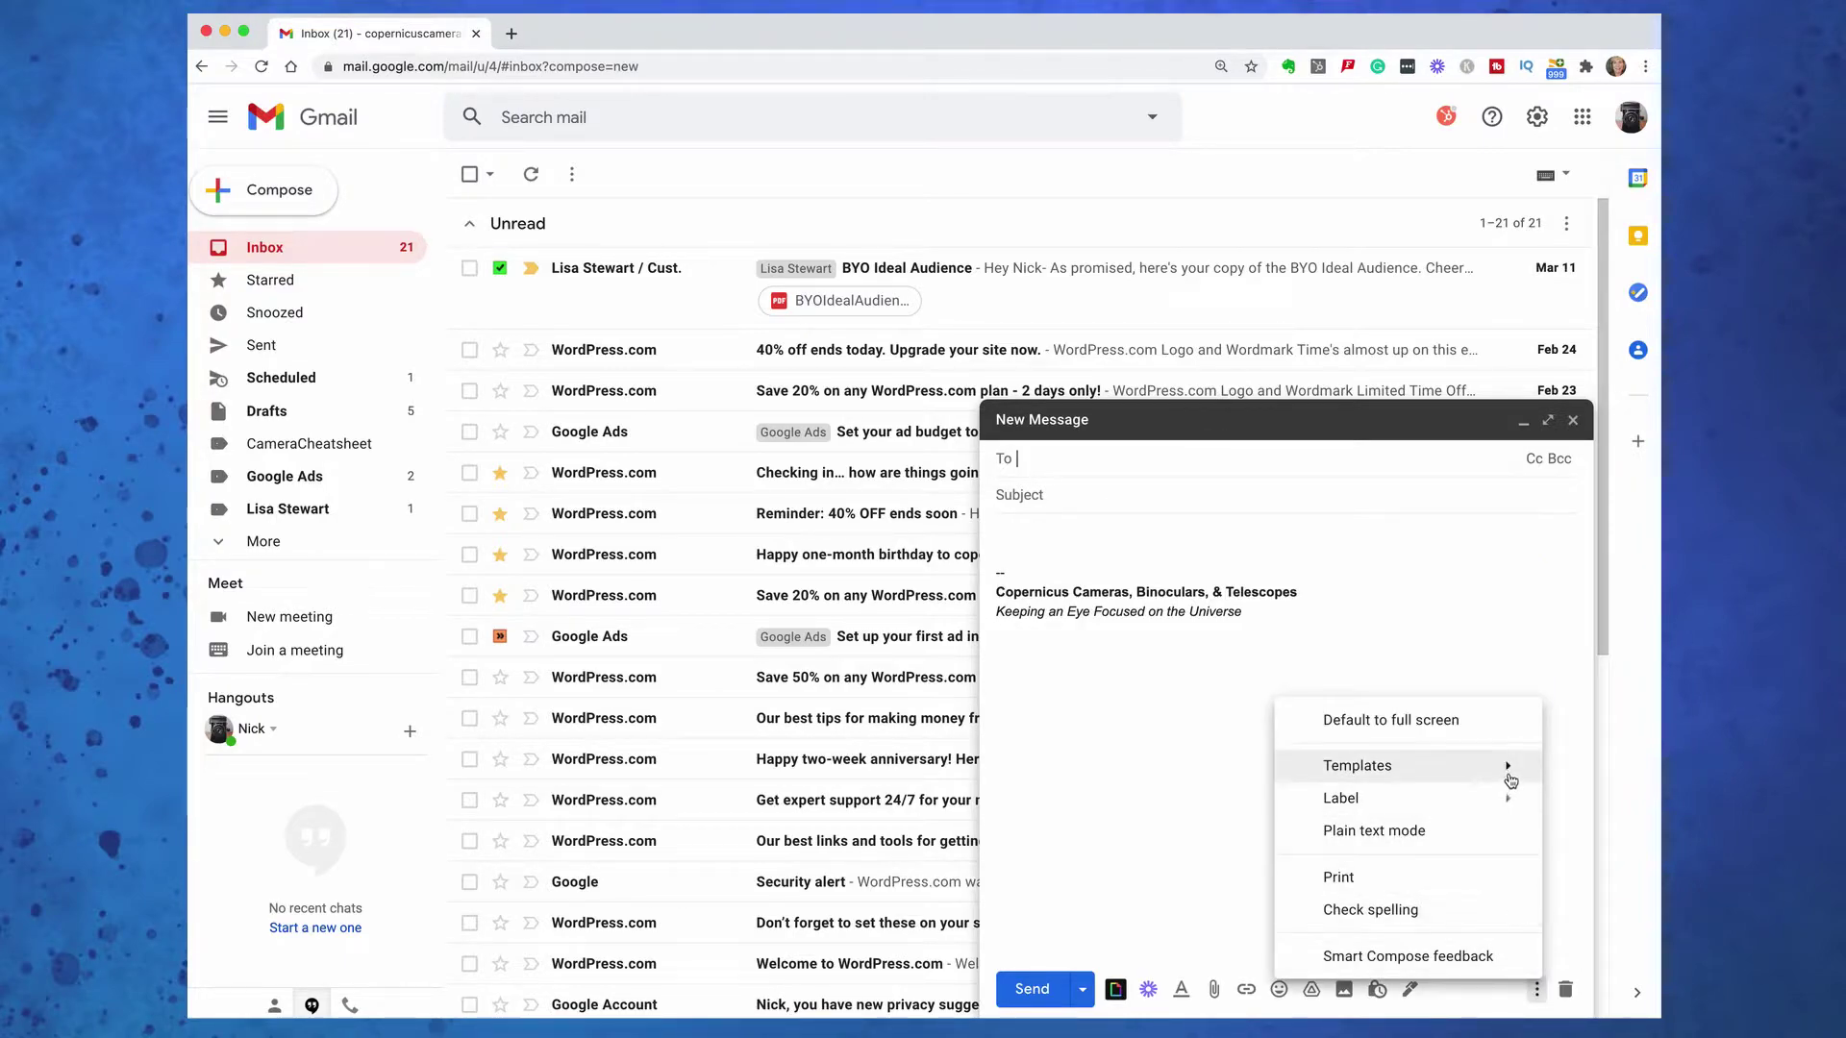
{"action": "mouse_move", "coordinate": [1510, 767]}
{"action": "left_click", "coordinate": [1221, 806]}
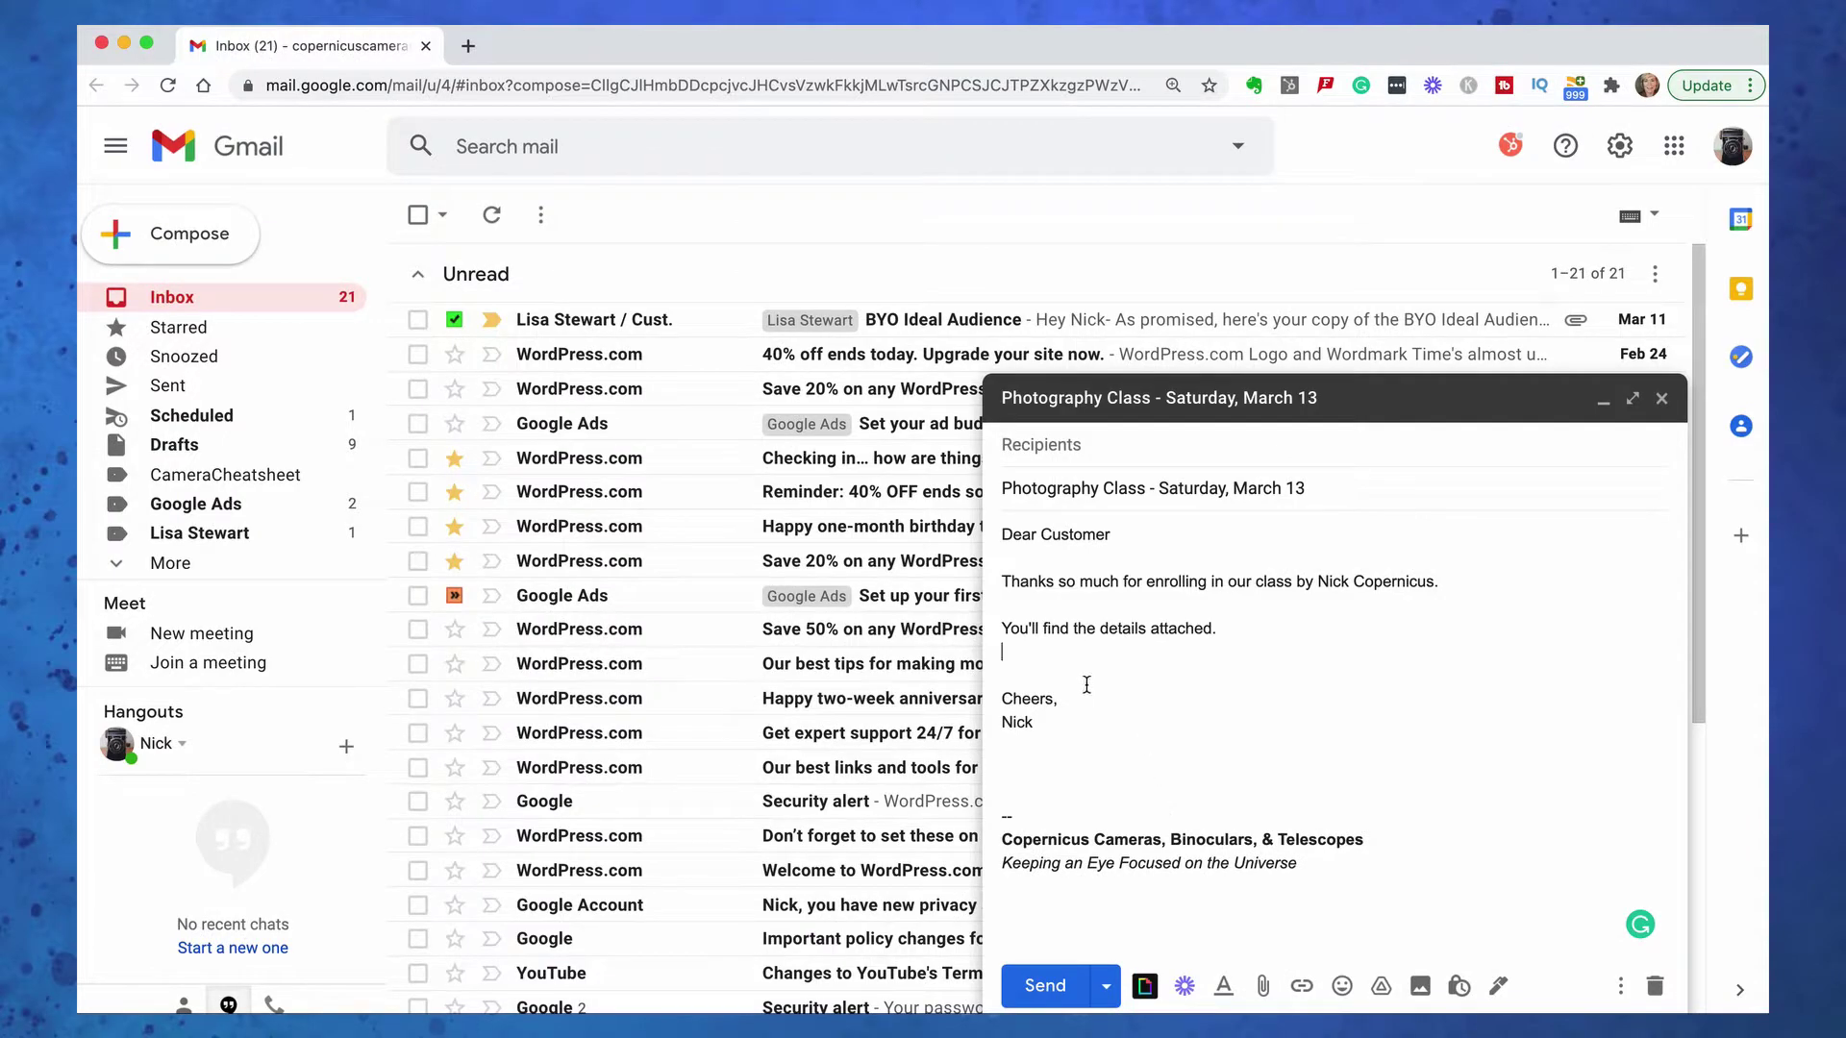
Insert the Photography Class document from Google Drive into the message as a Drive link
{"action": "left_click", "coordinate": [1382, 987]}
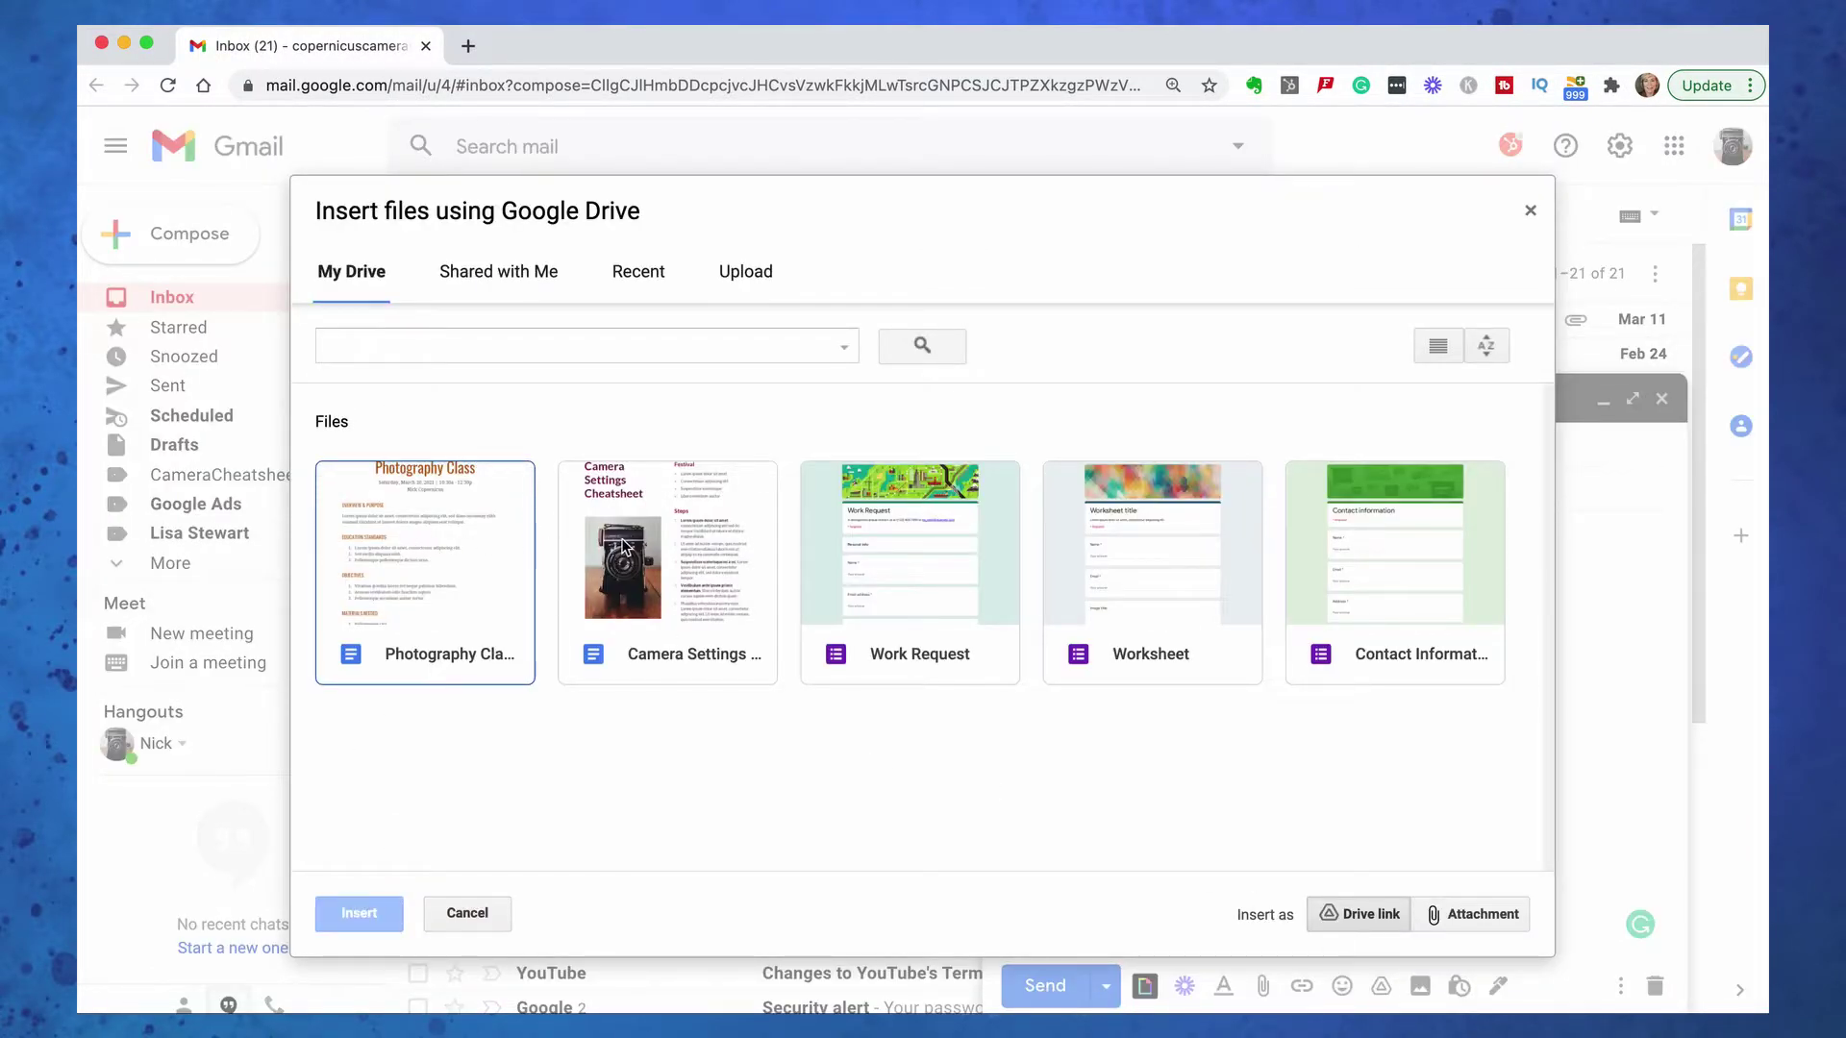
{"action": "left_click", "coordinate": [438, 553]}
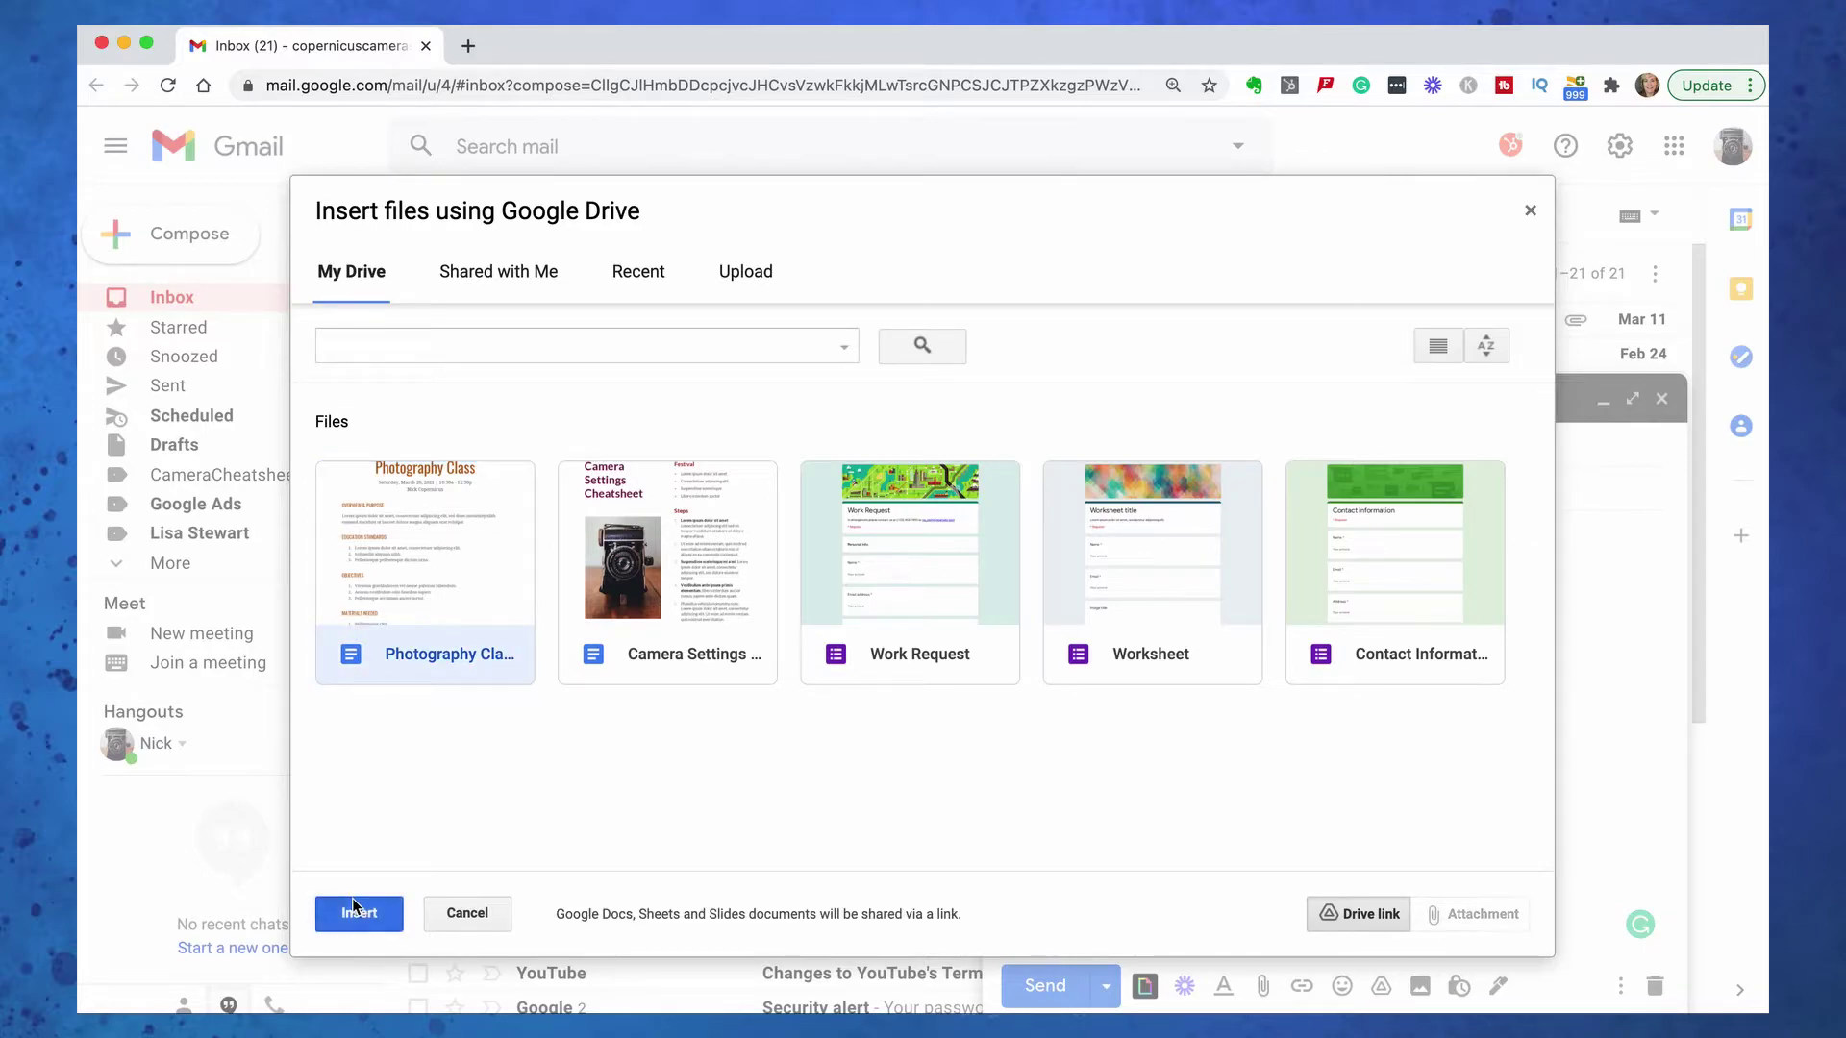
{"action": "left_click", "coordinate": [358, 912]}
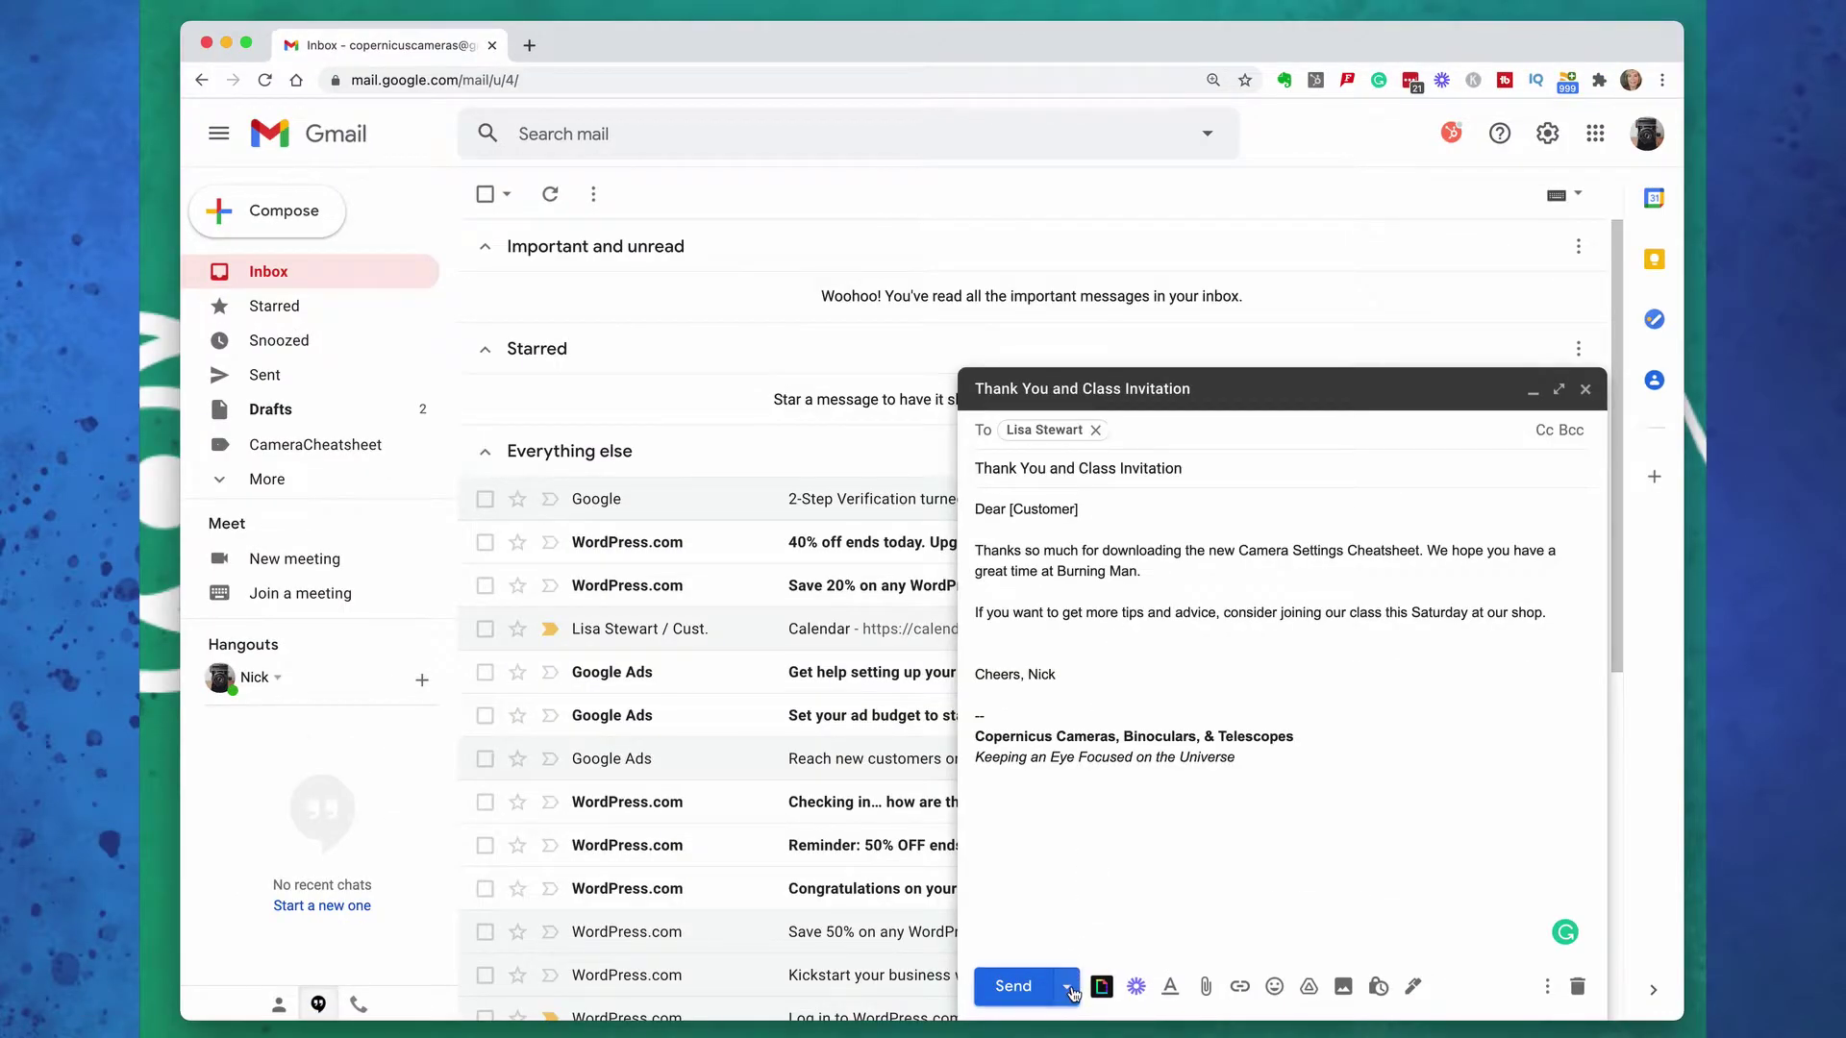
Schedule Thank You and Class Invitation for Monday, Mar 15, 8:00 AM; send, then undo, Thank You Followup
{"action": "left_click", "coordinate": [1067, 986]}
{"action": "left_click", "coordinate": [1074, 950]}
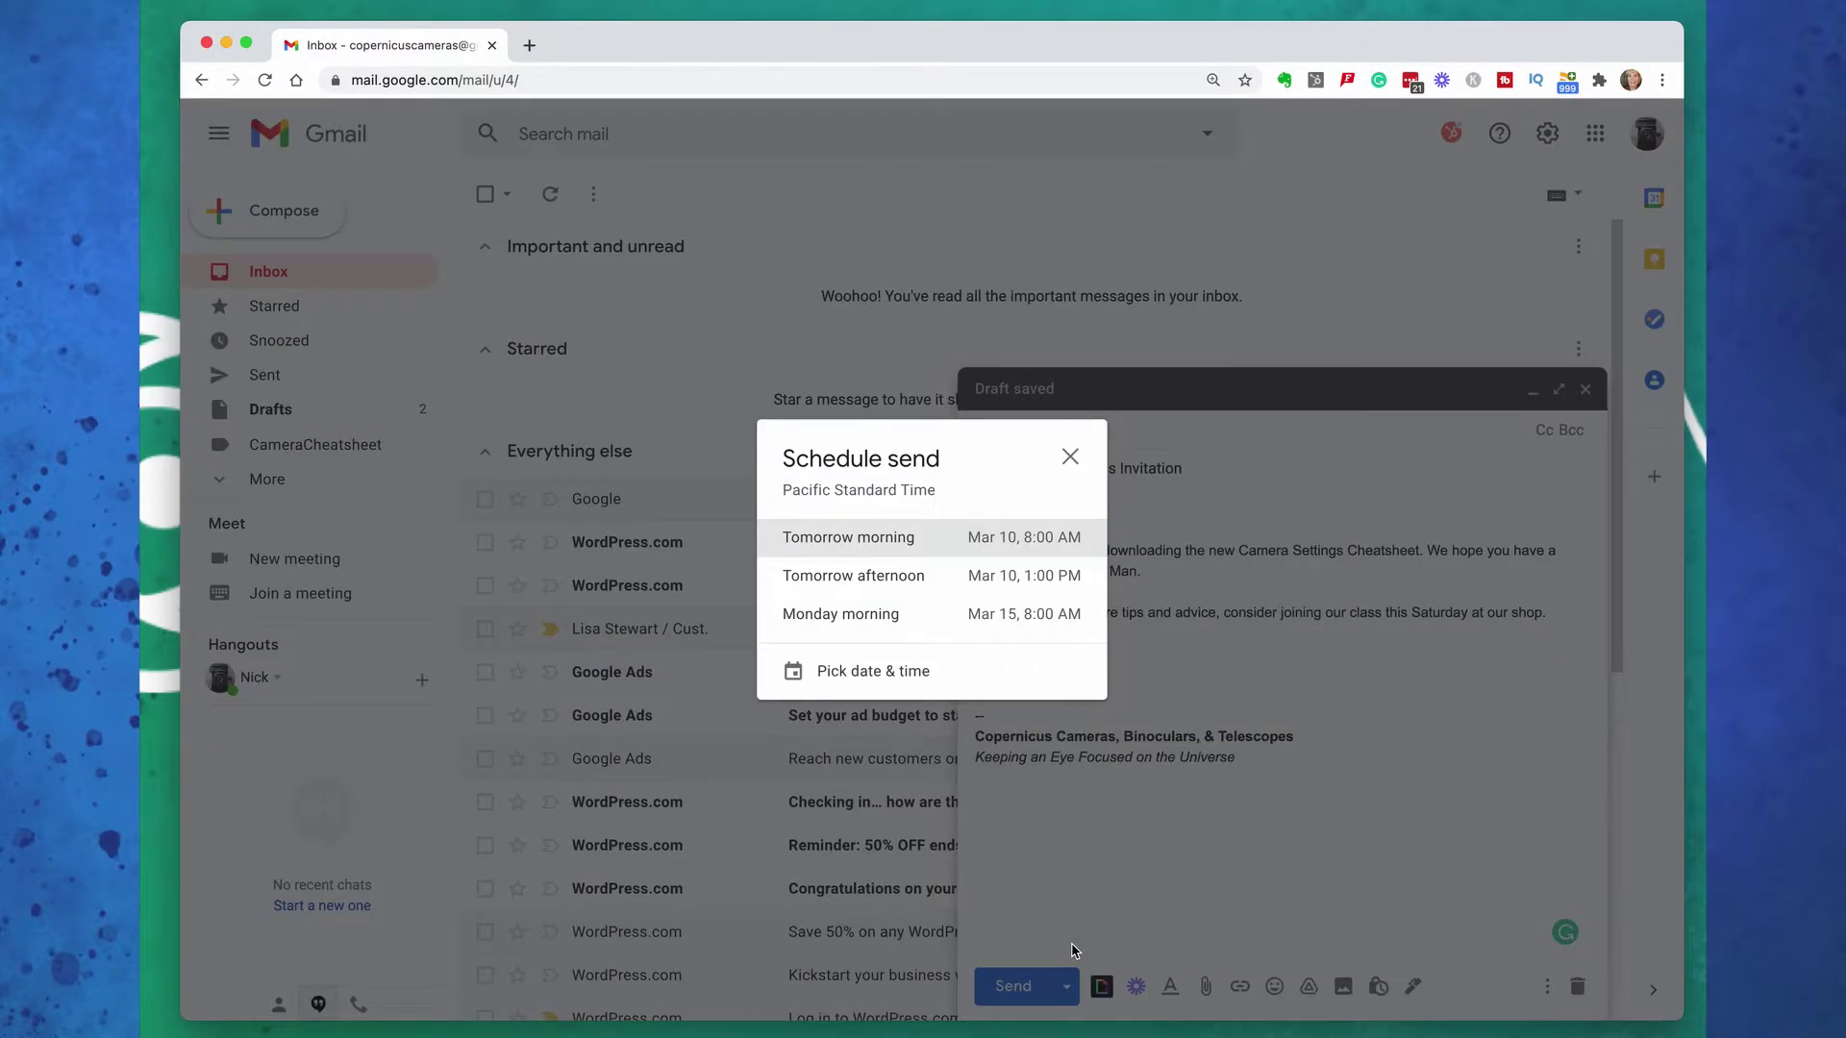
{"action": "left_click", "coordinate": [981, 621]}
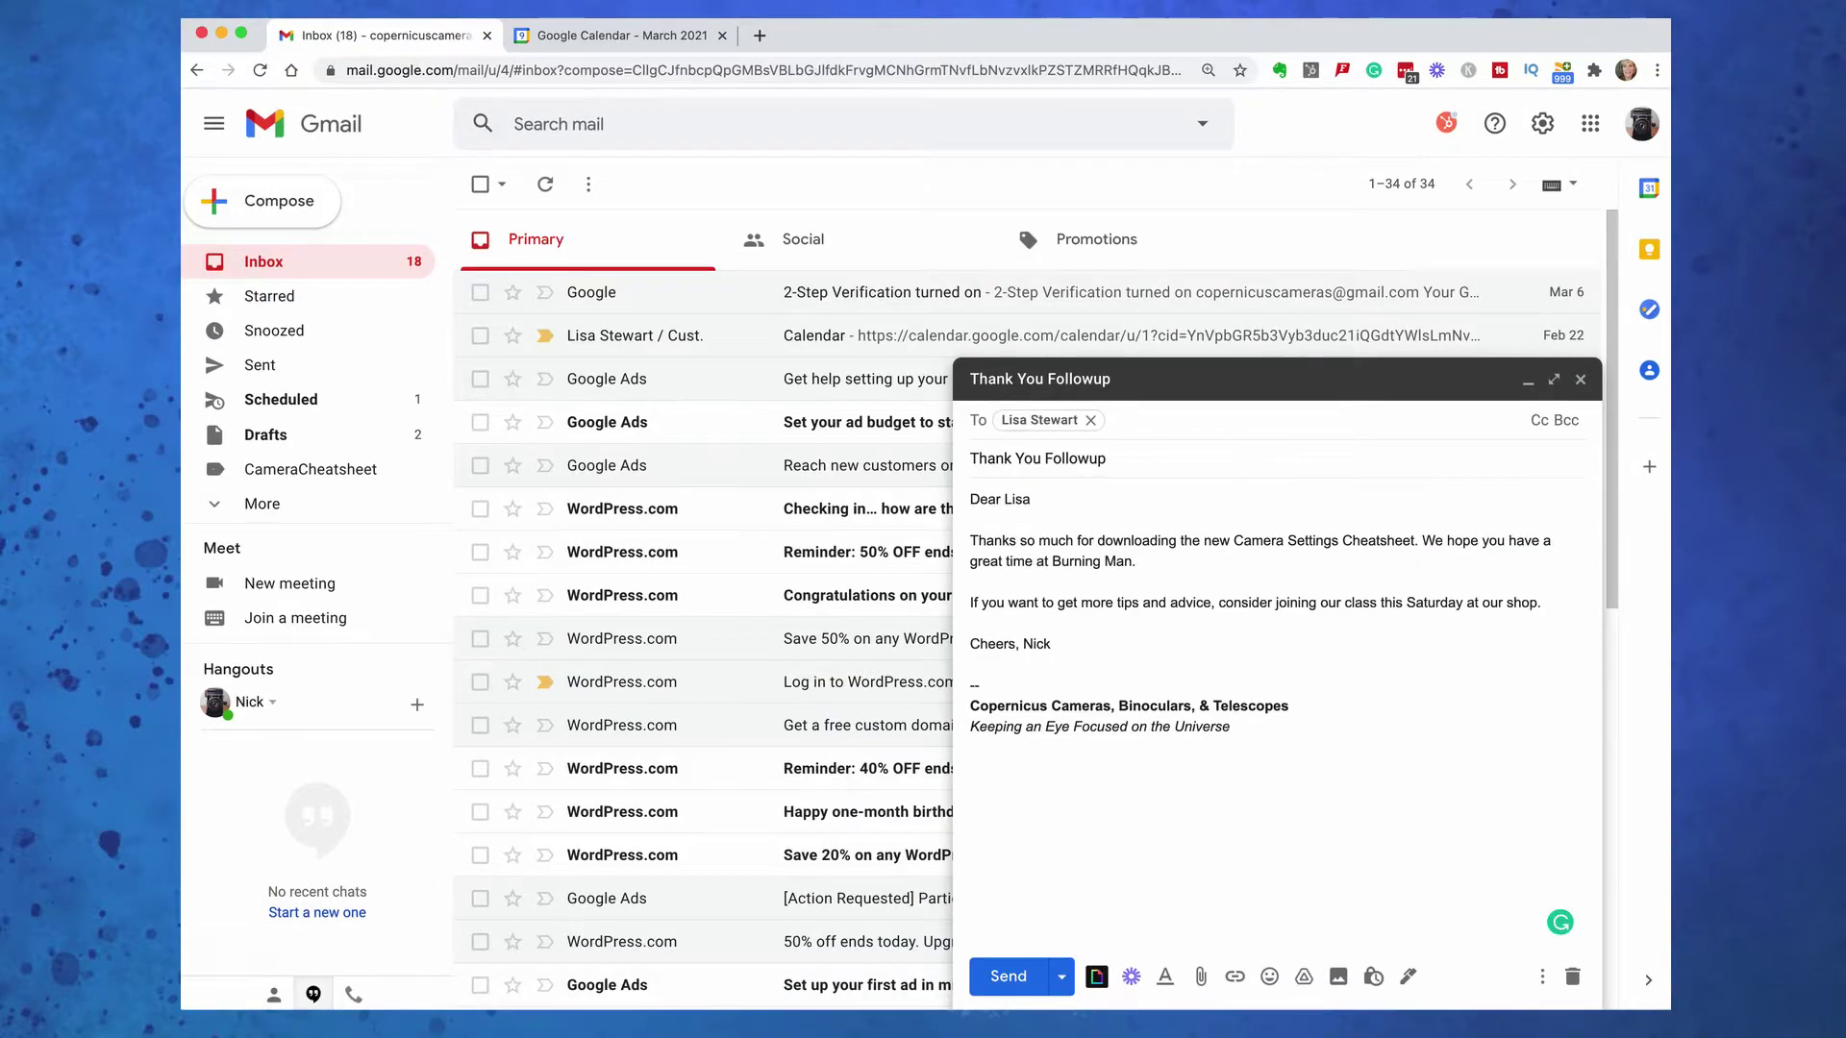
{"action": "left_click", "coordinate": [1006, 980]}
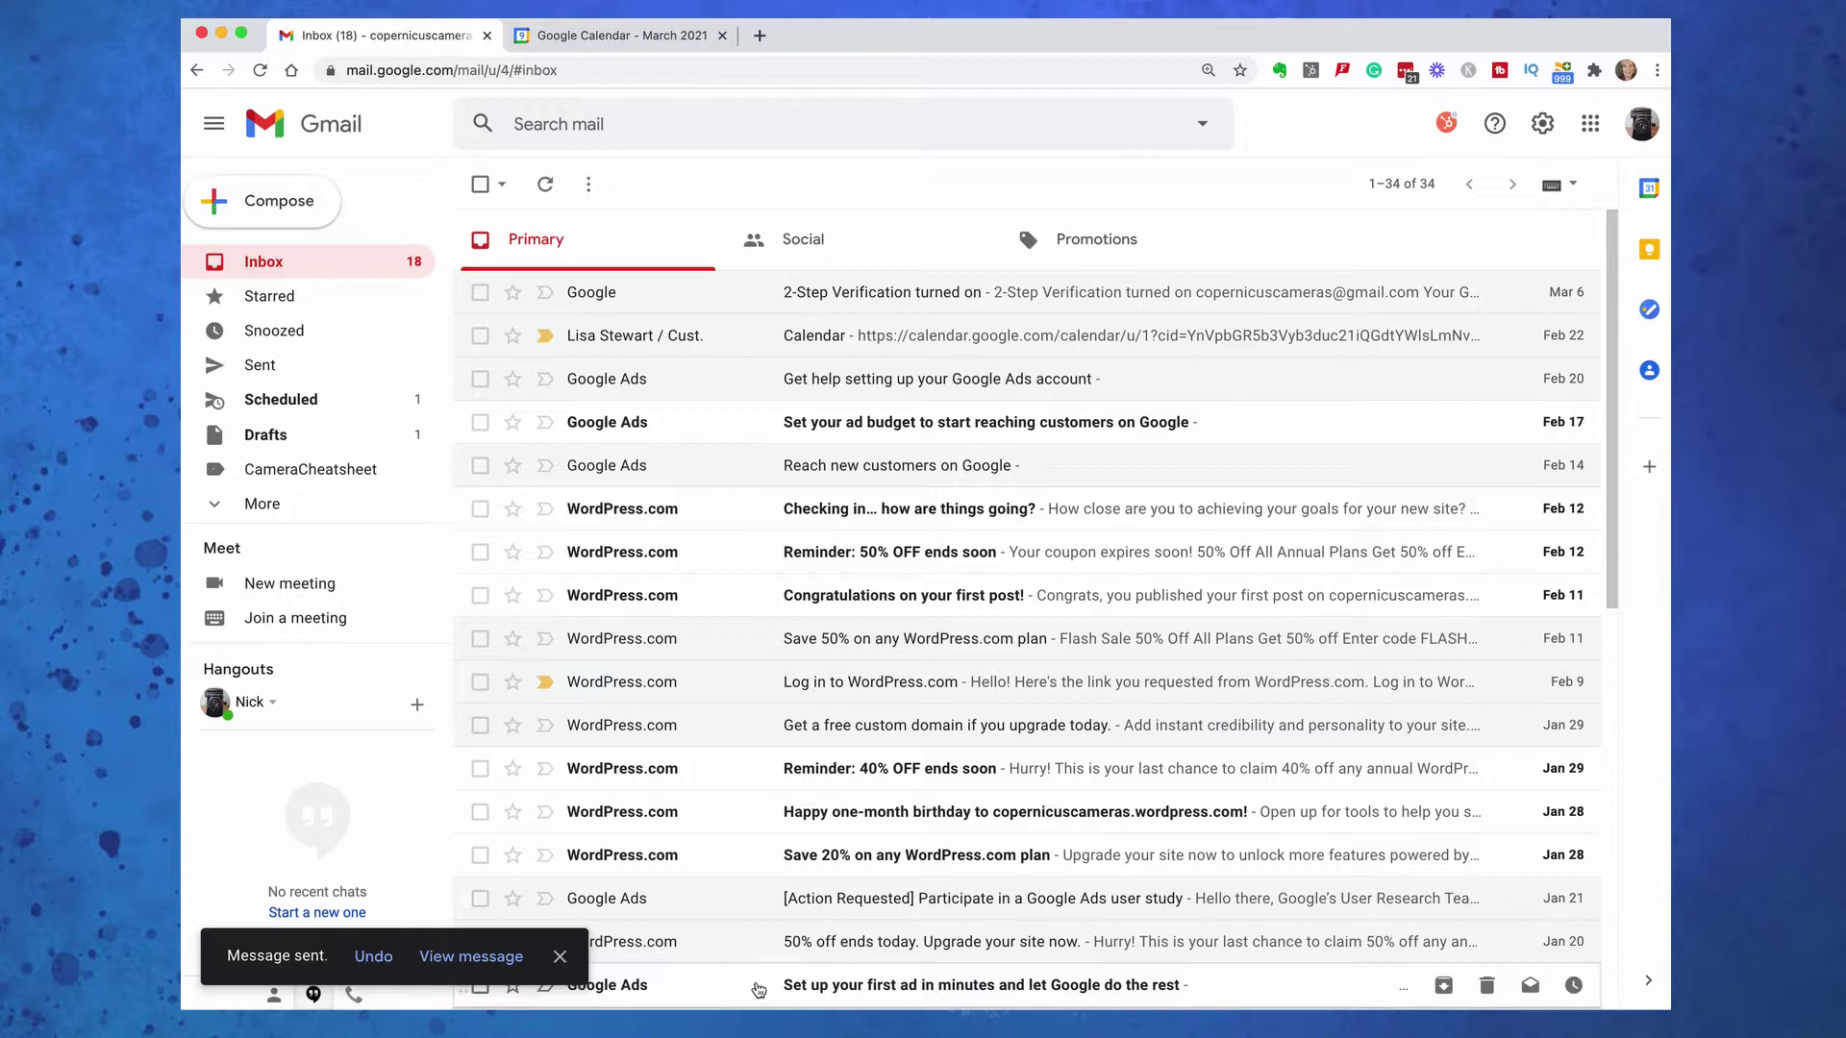
{"action": "left_click", "coordinate": [374, 958]}
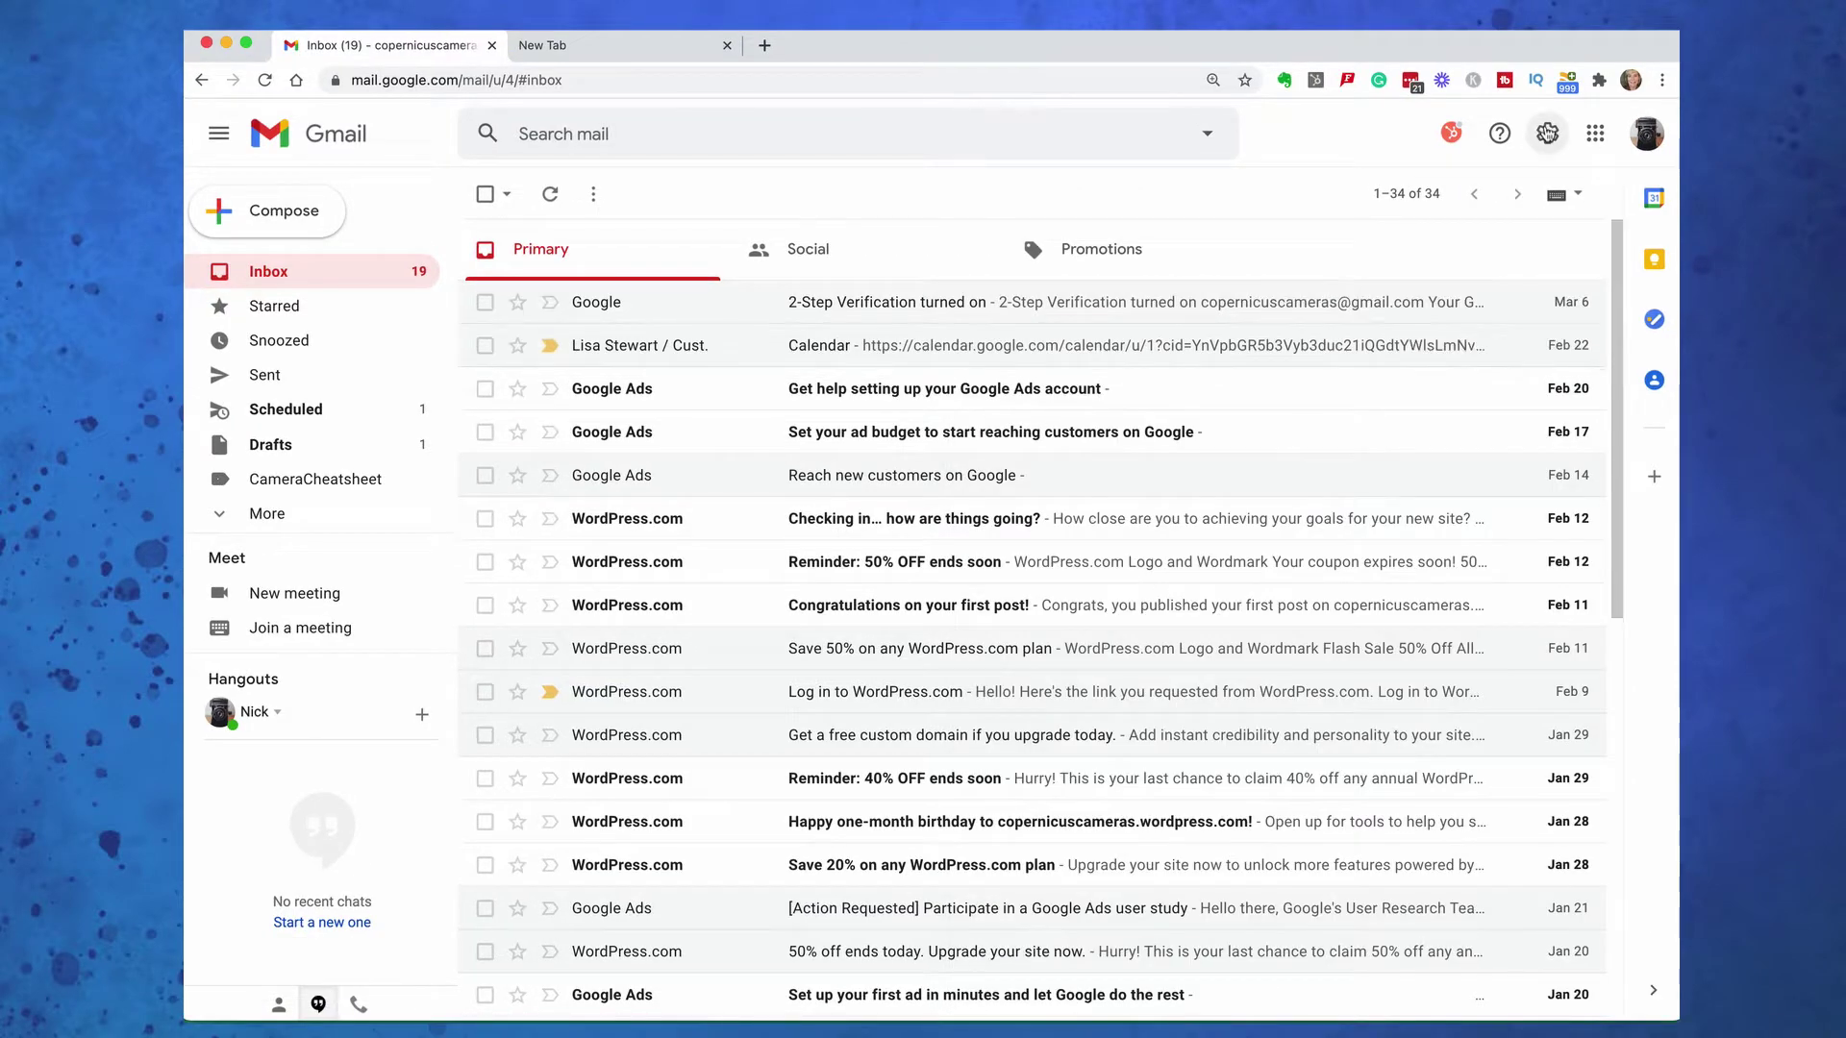
Set the Undo Send cancellation period to 30 seconds on the General settings tab
{"action": "left_click", "coordinate": [1547, 133]}
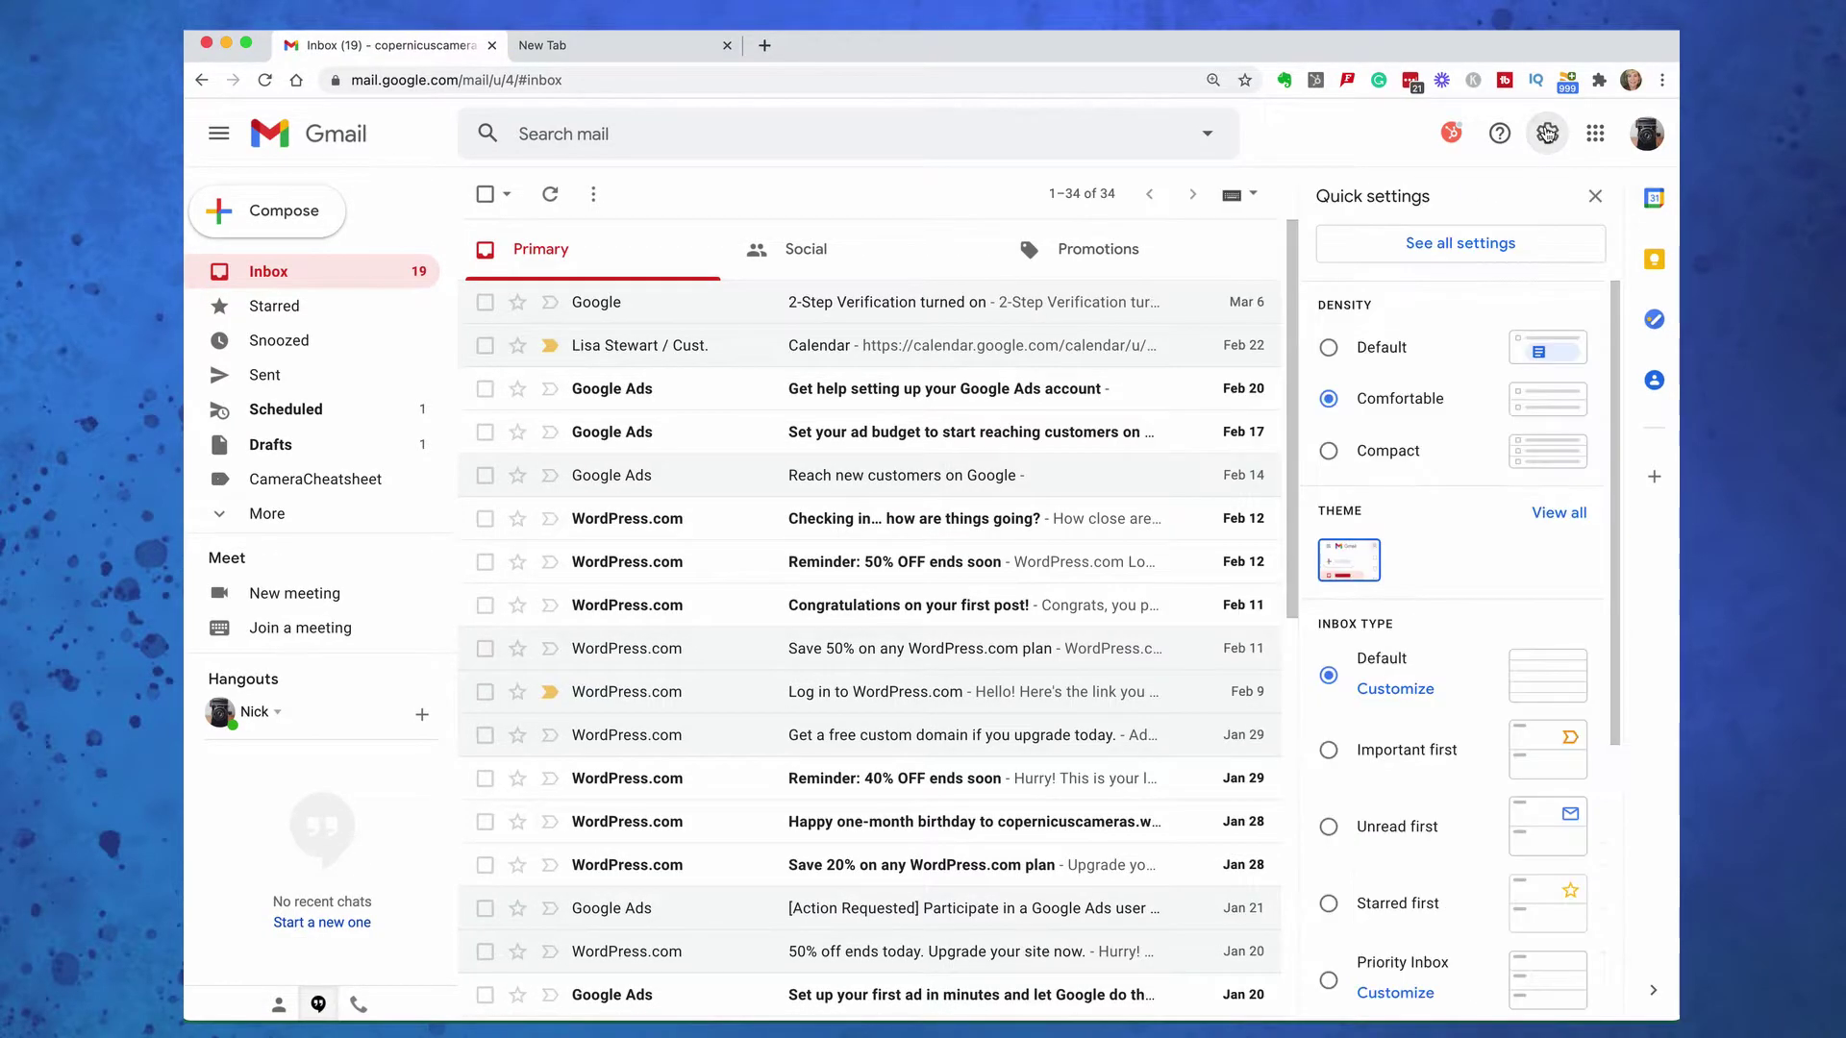
{"action": "left_click", "coordinate": [1483, 246]}
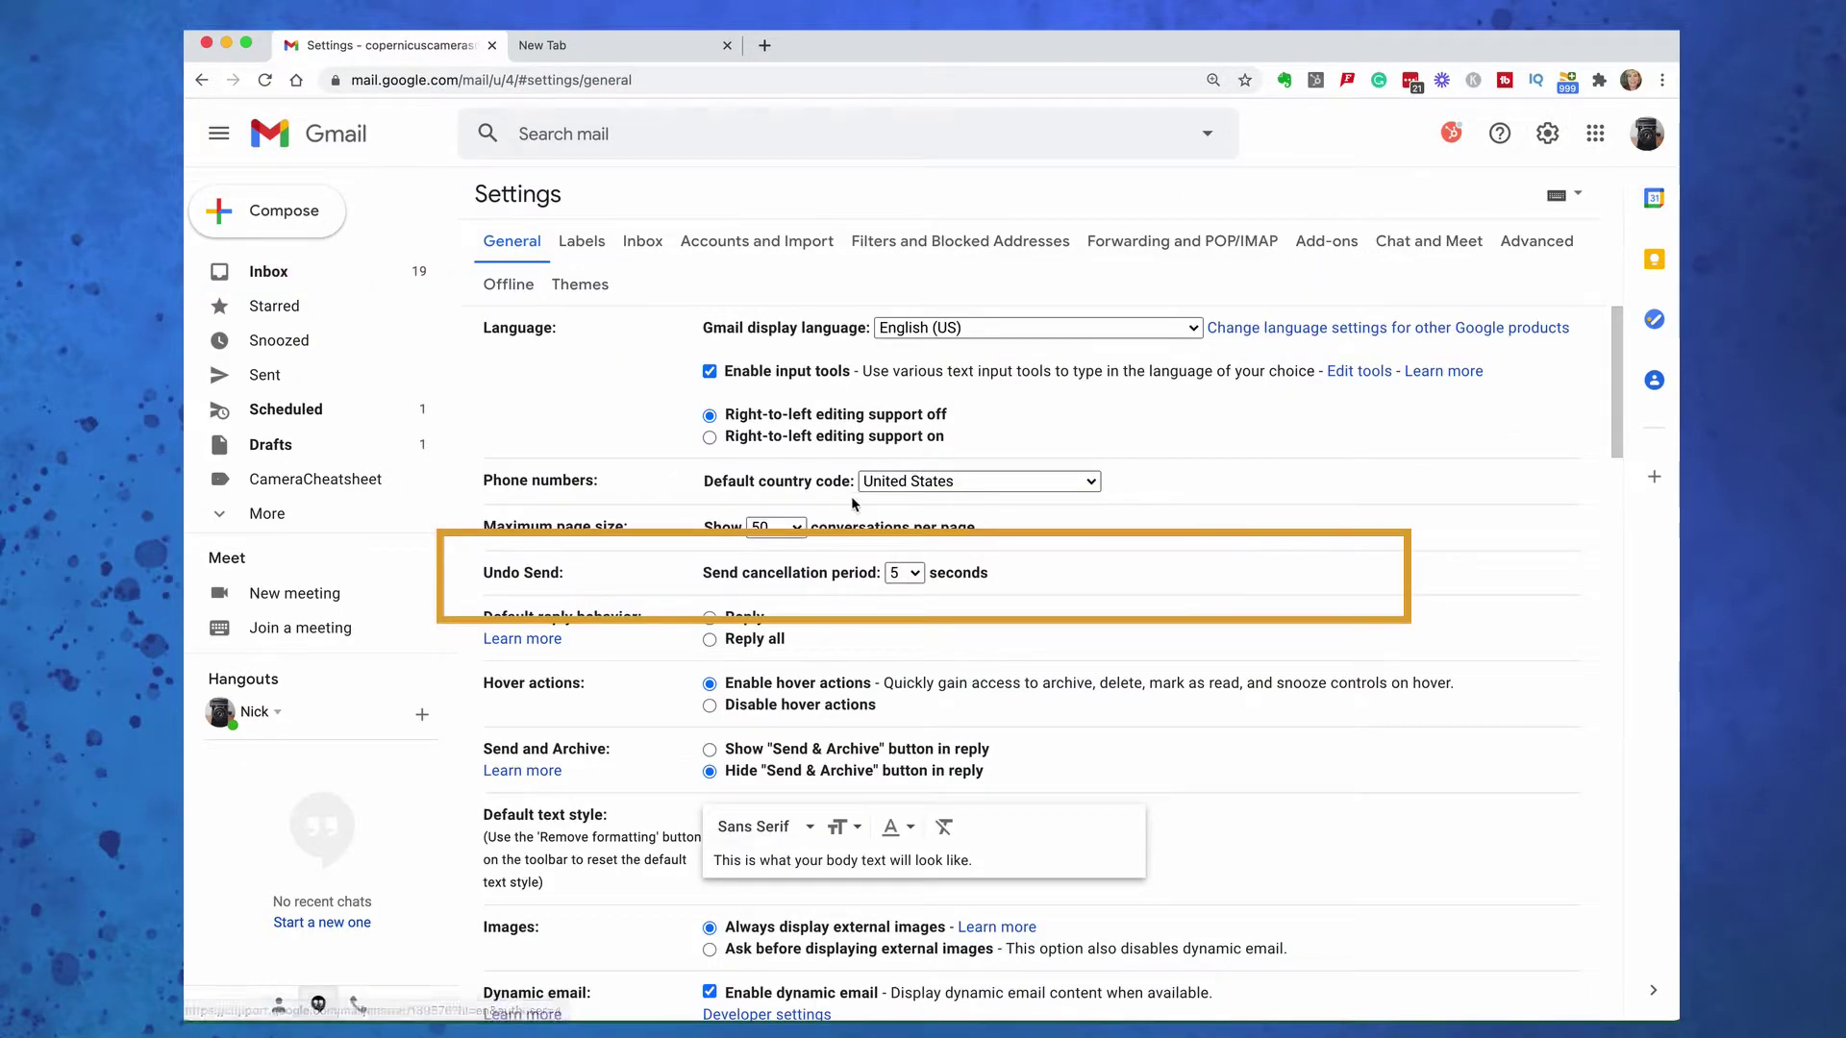
{"action": "left_click", "coordinate": [904, 573]}
{"action": "left_click", "coordinate": [906, 648]}
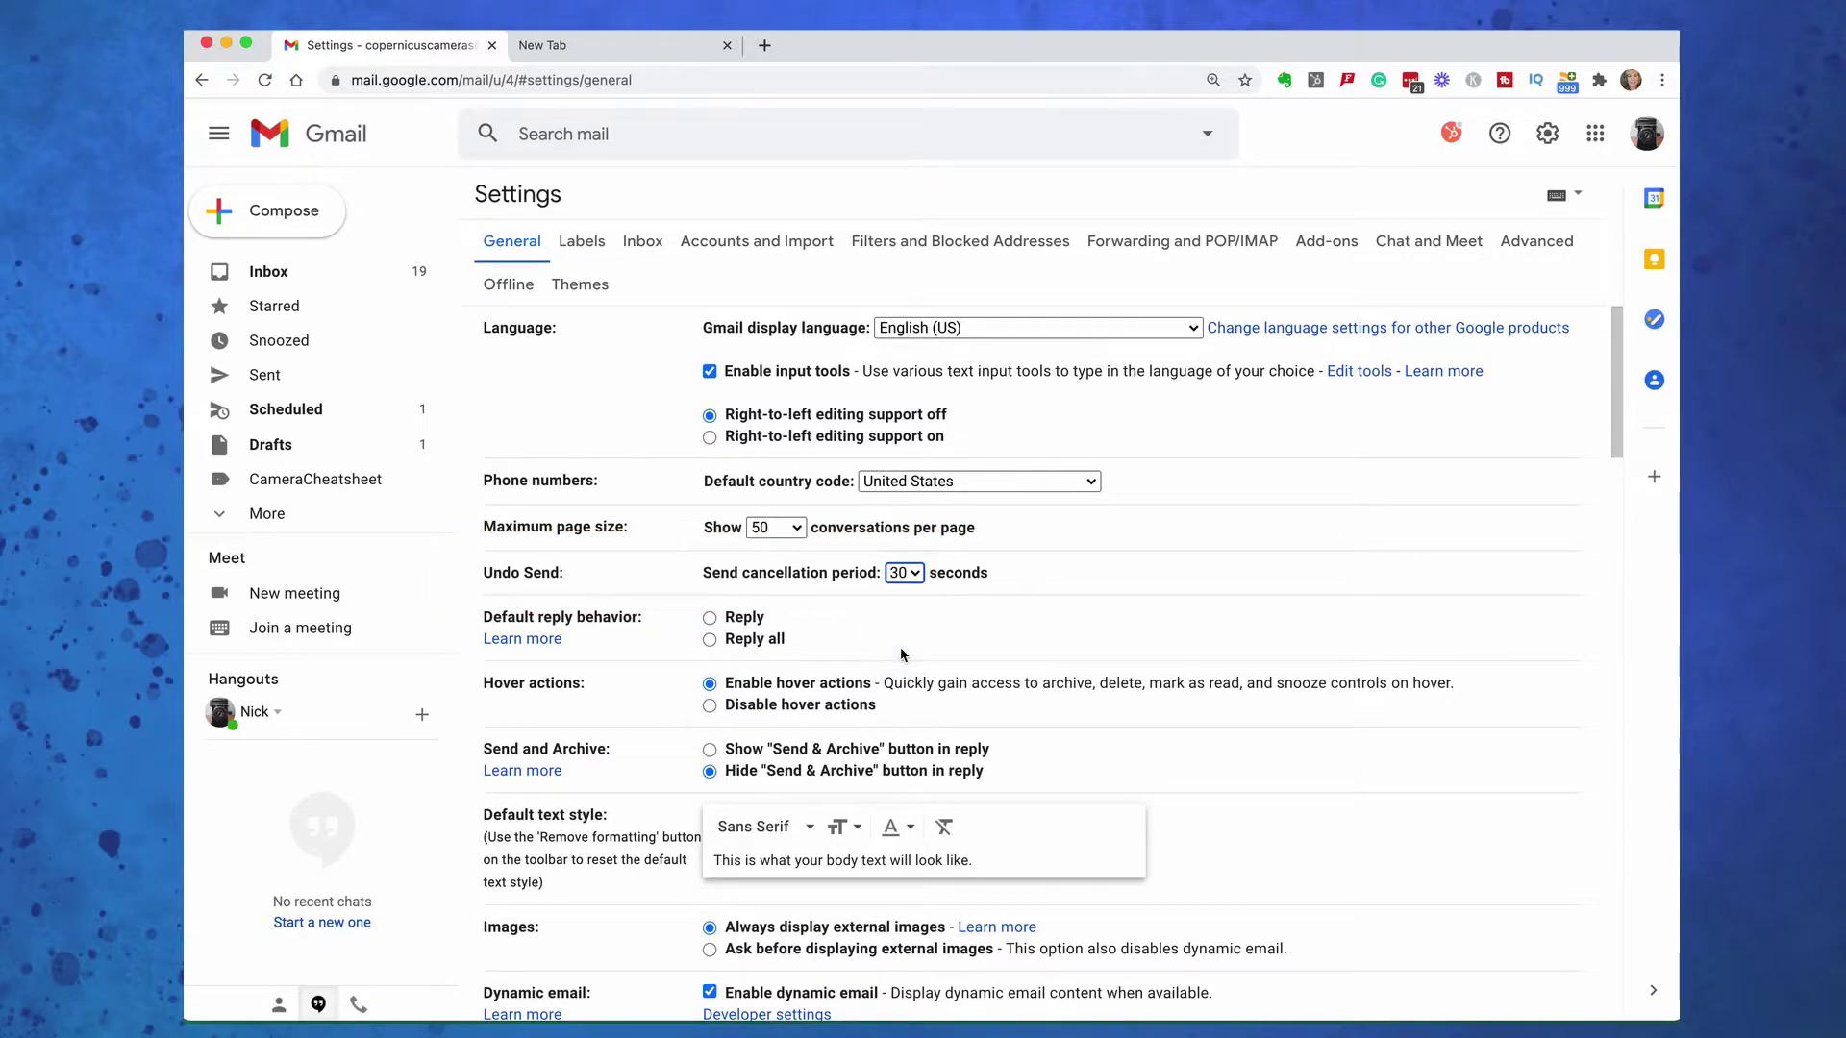
{"action": "scroll", "coordinate": [1233, 636], "scroll_direction": "down", "scroll_amount": 20}
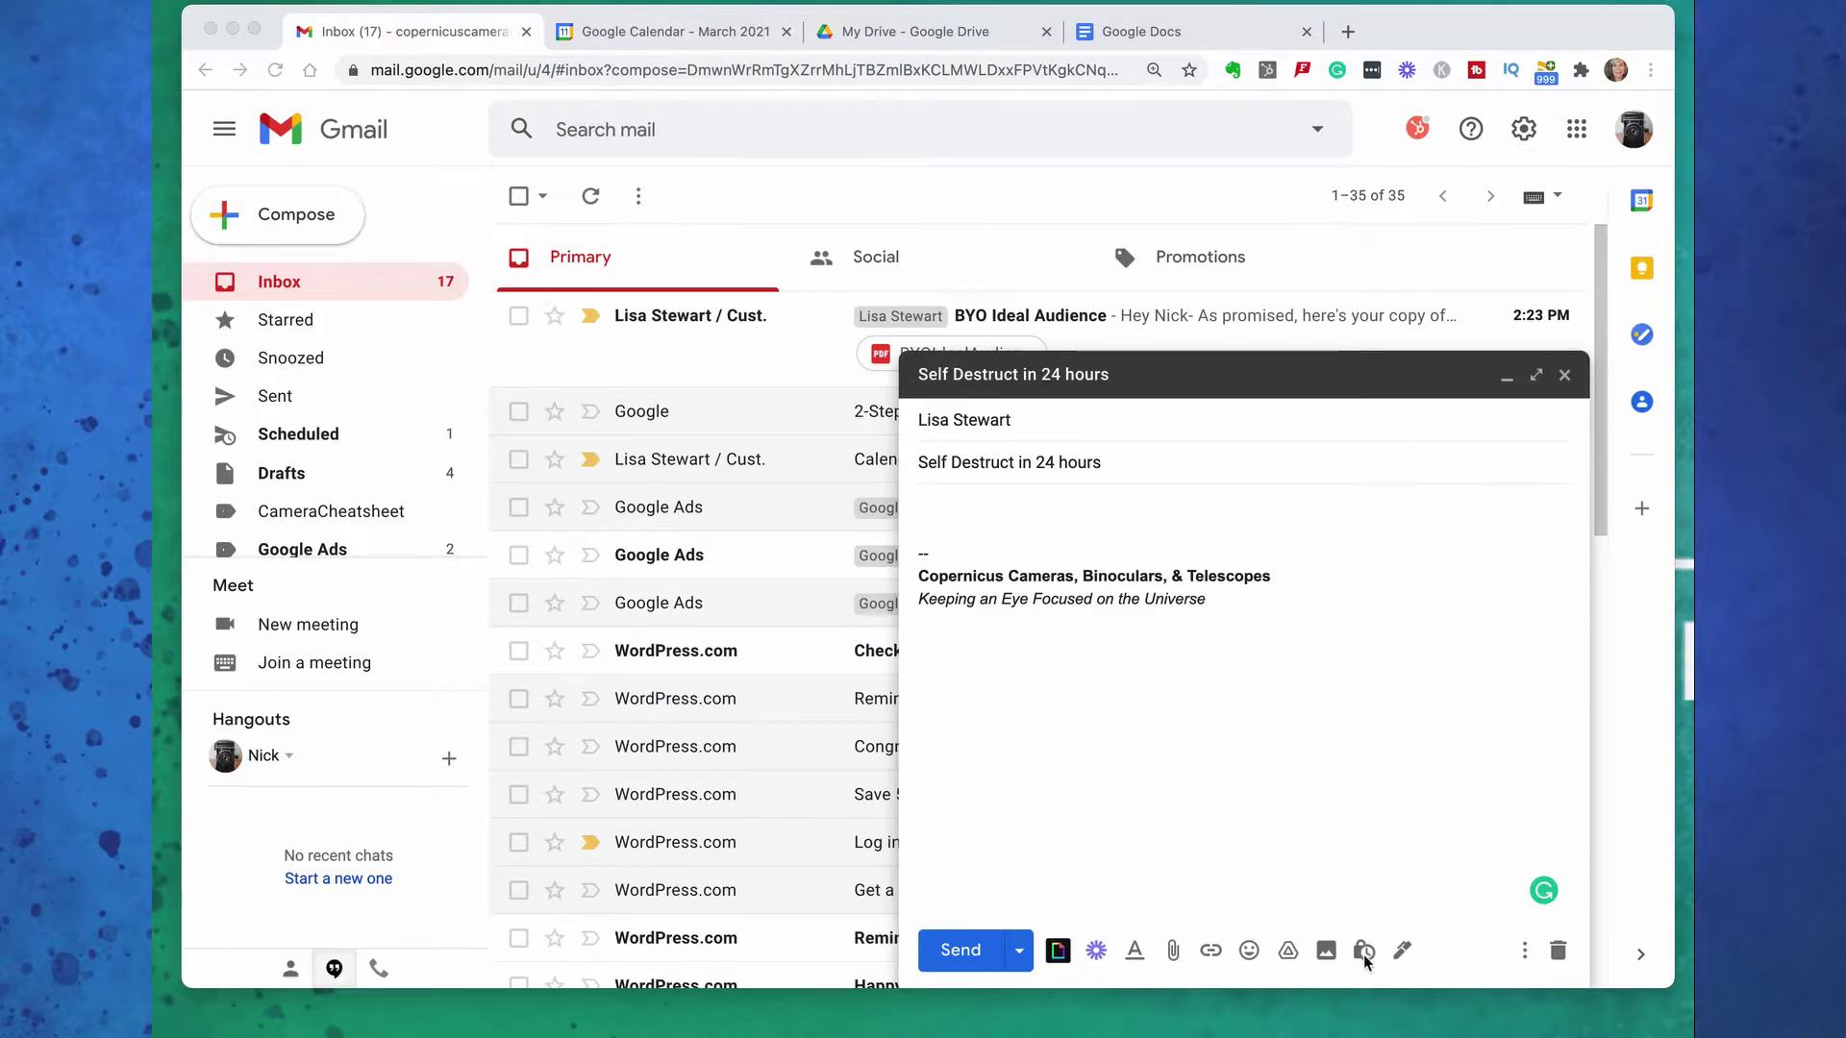
Make the Self Destruct draft confidential, expiring in 1 day, with no SMS passcode
{"action": "left_click", "coordinate": [1364, 957]}
{"action": "left_click", "coordinate": [1364, 954]}
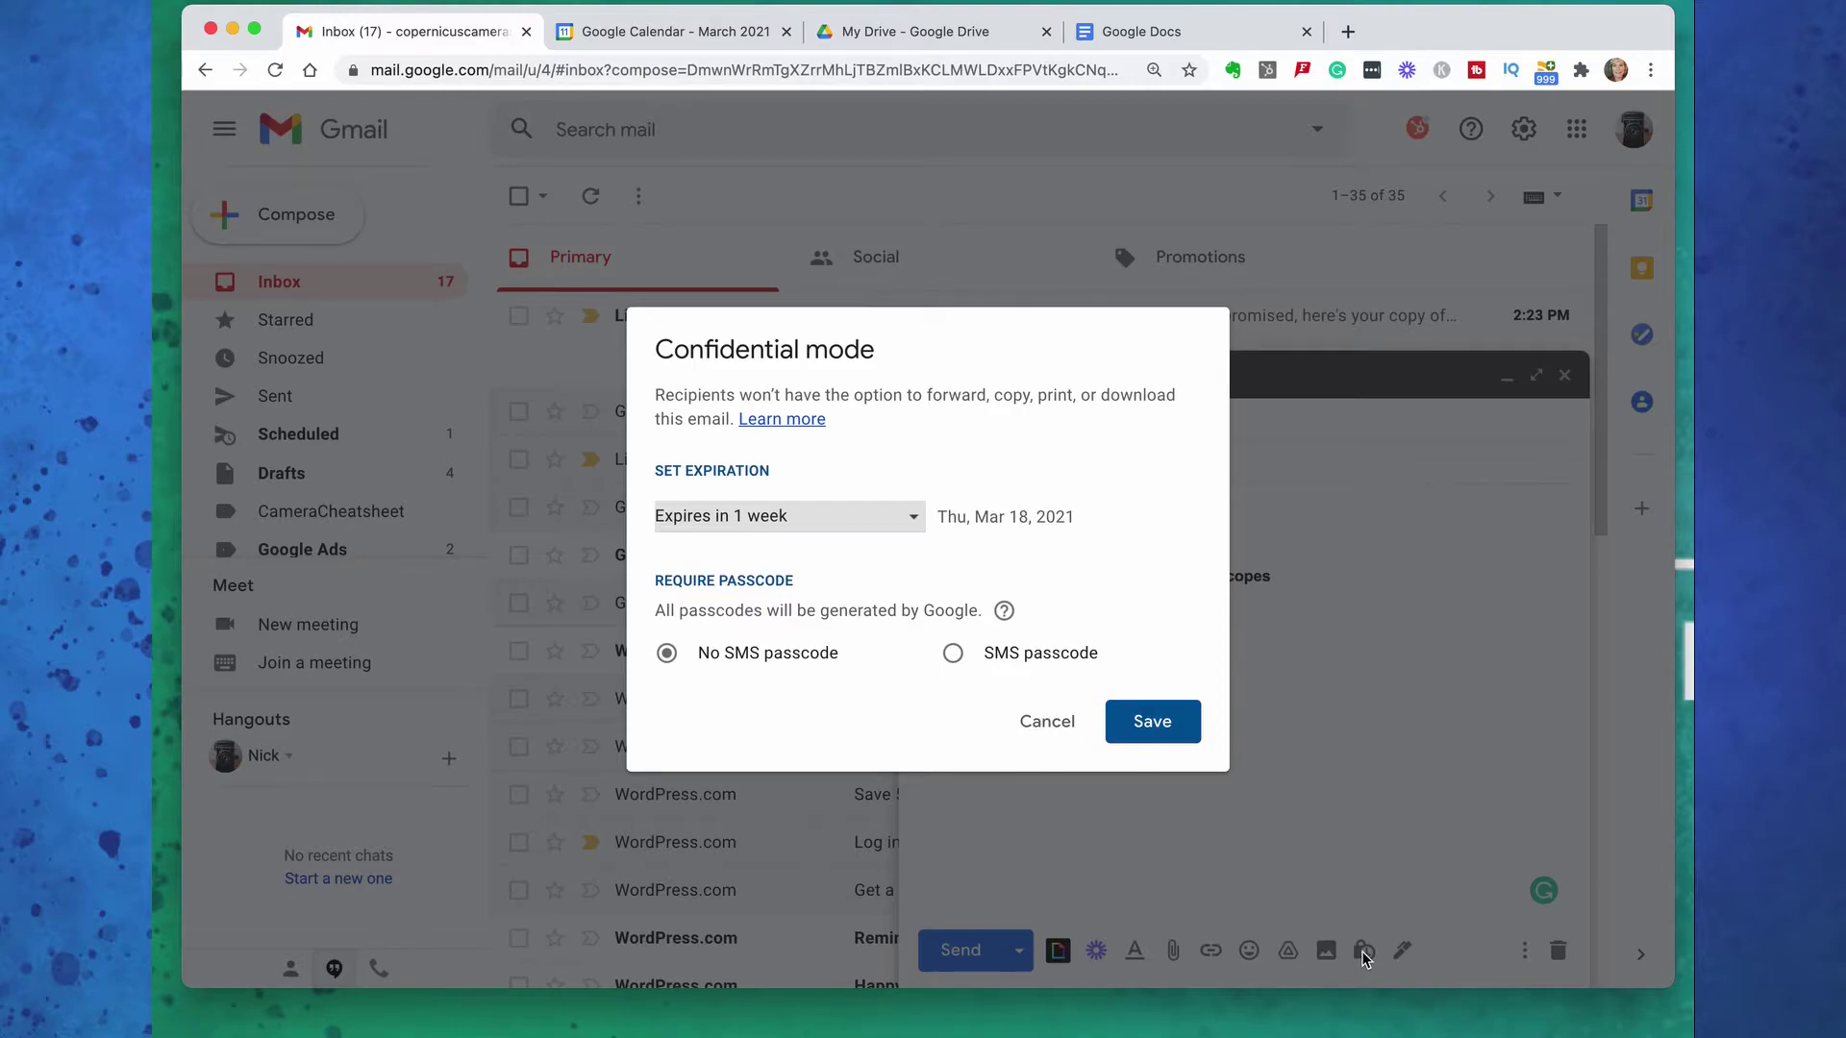
{"action": "left_click", "coordinate": [911, 520]}
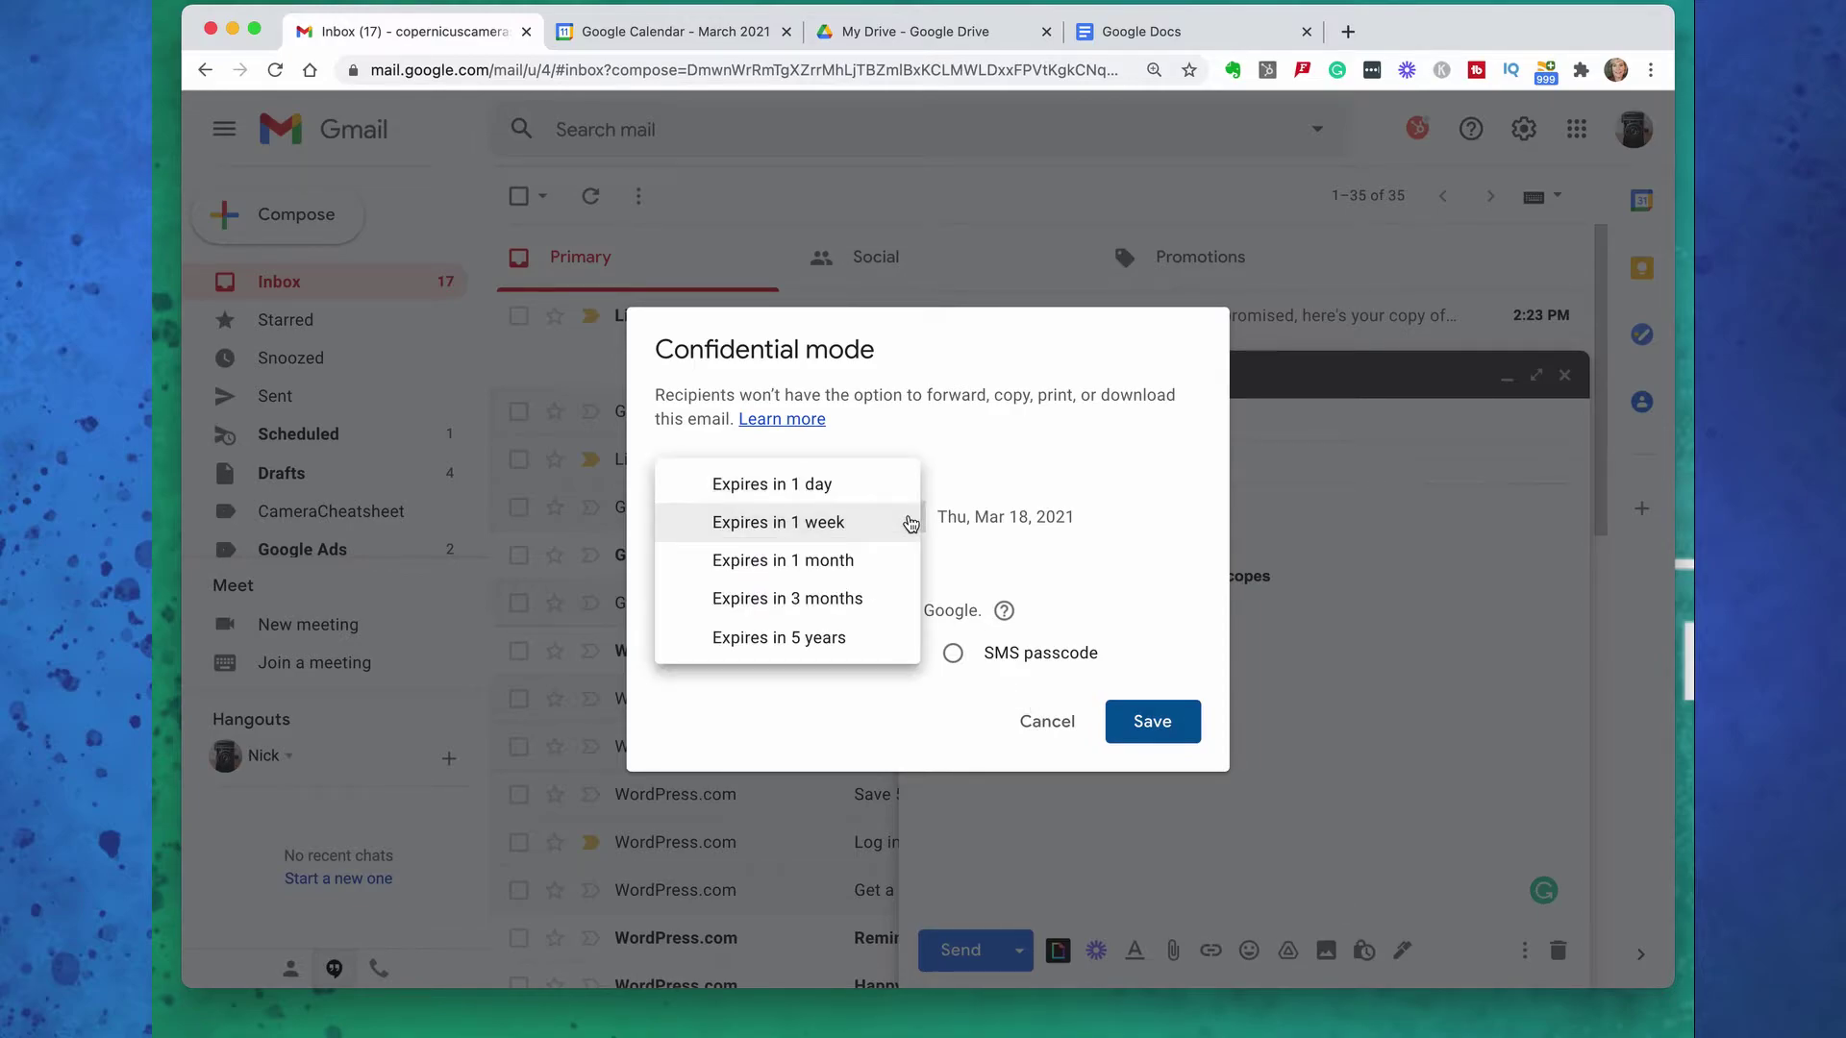
{"action": "left_click", "coordinate": [872, 486]}
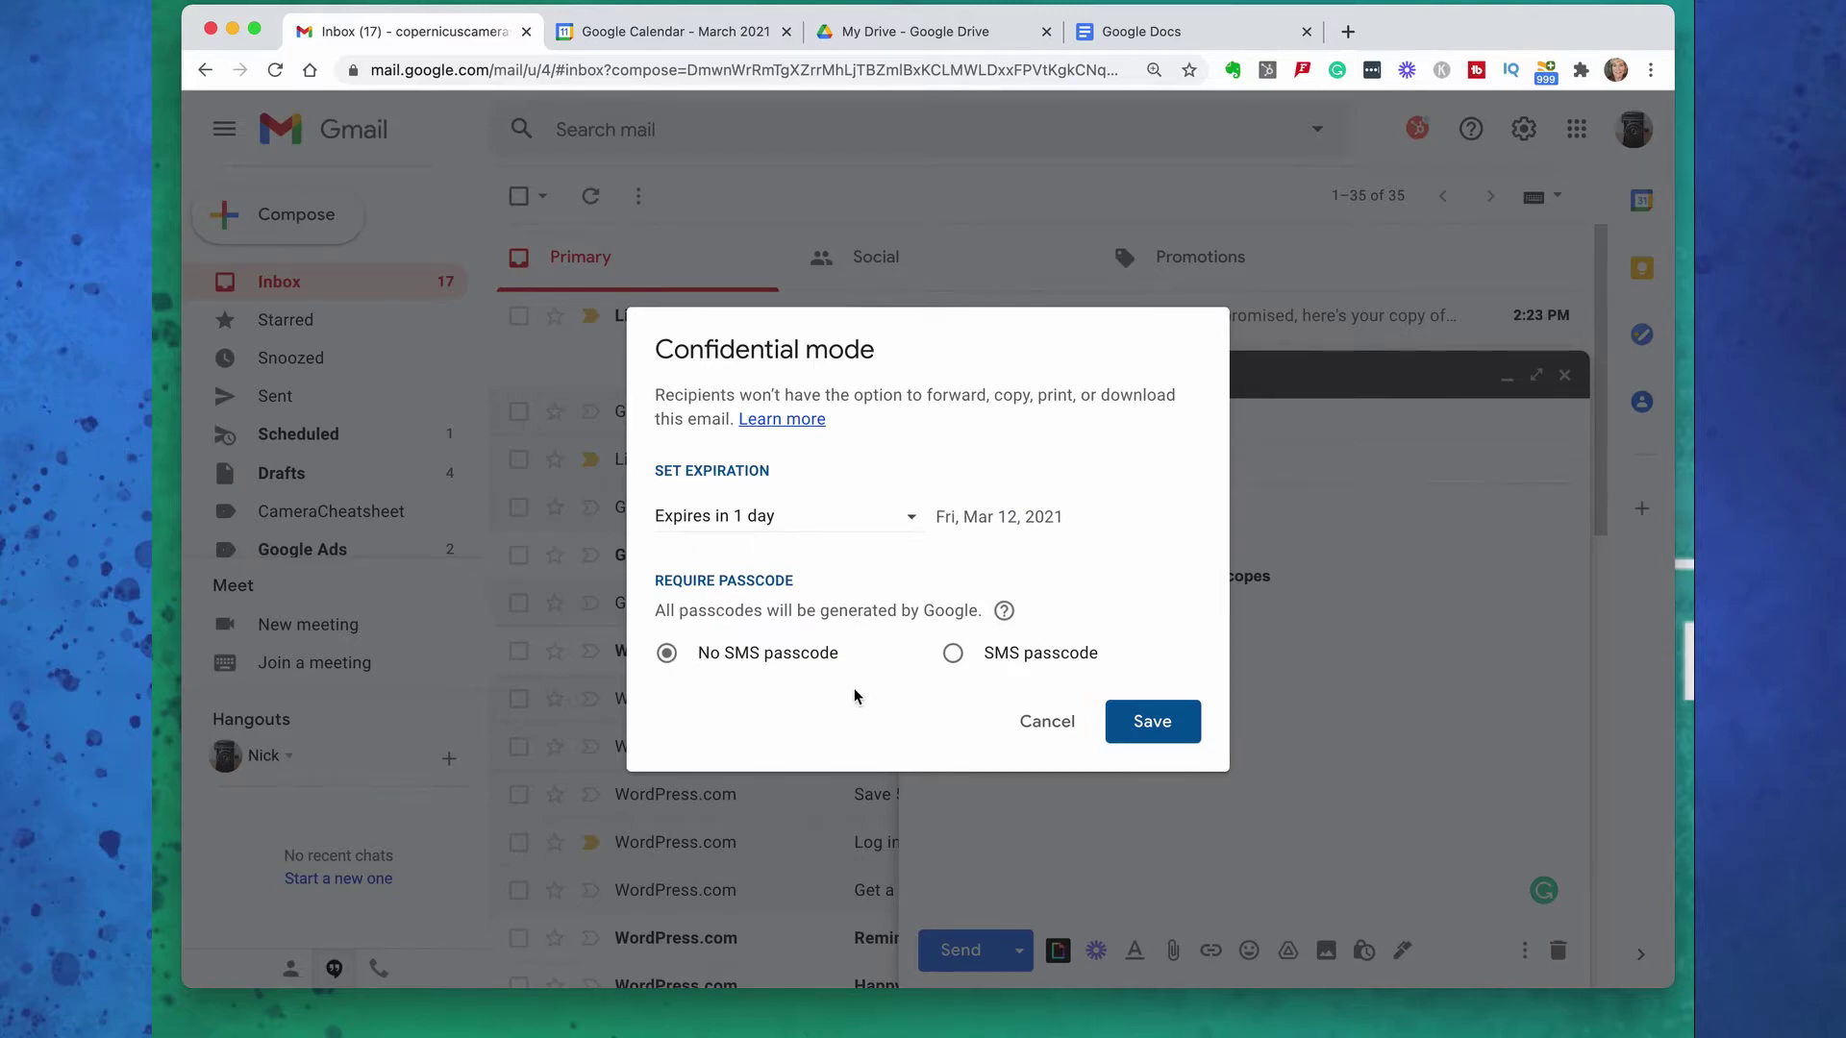
{"action": "left_click", "coordinate": [952, 655]}
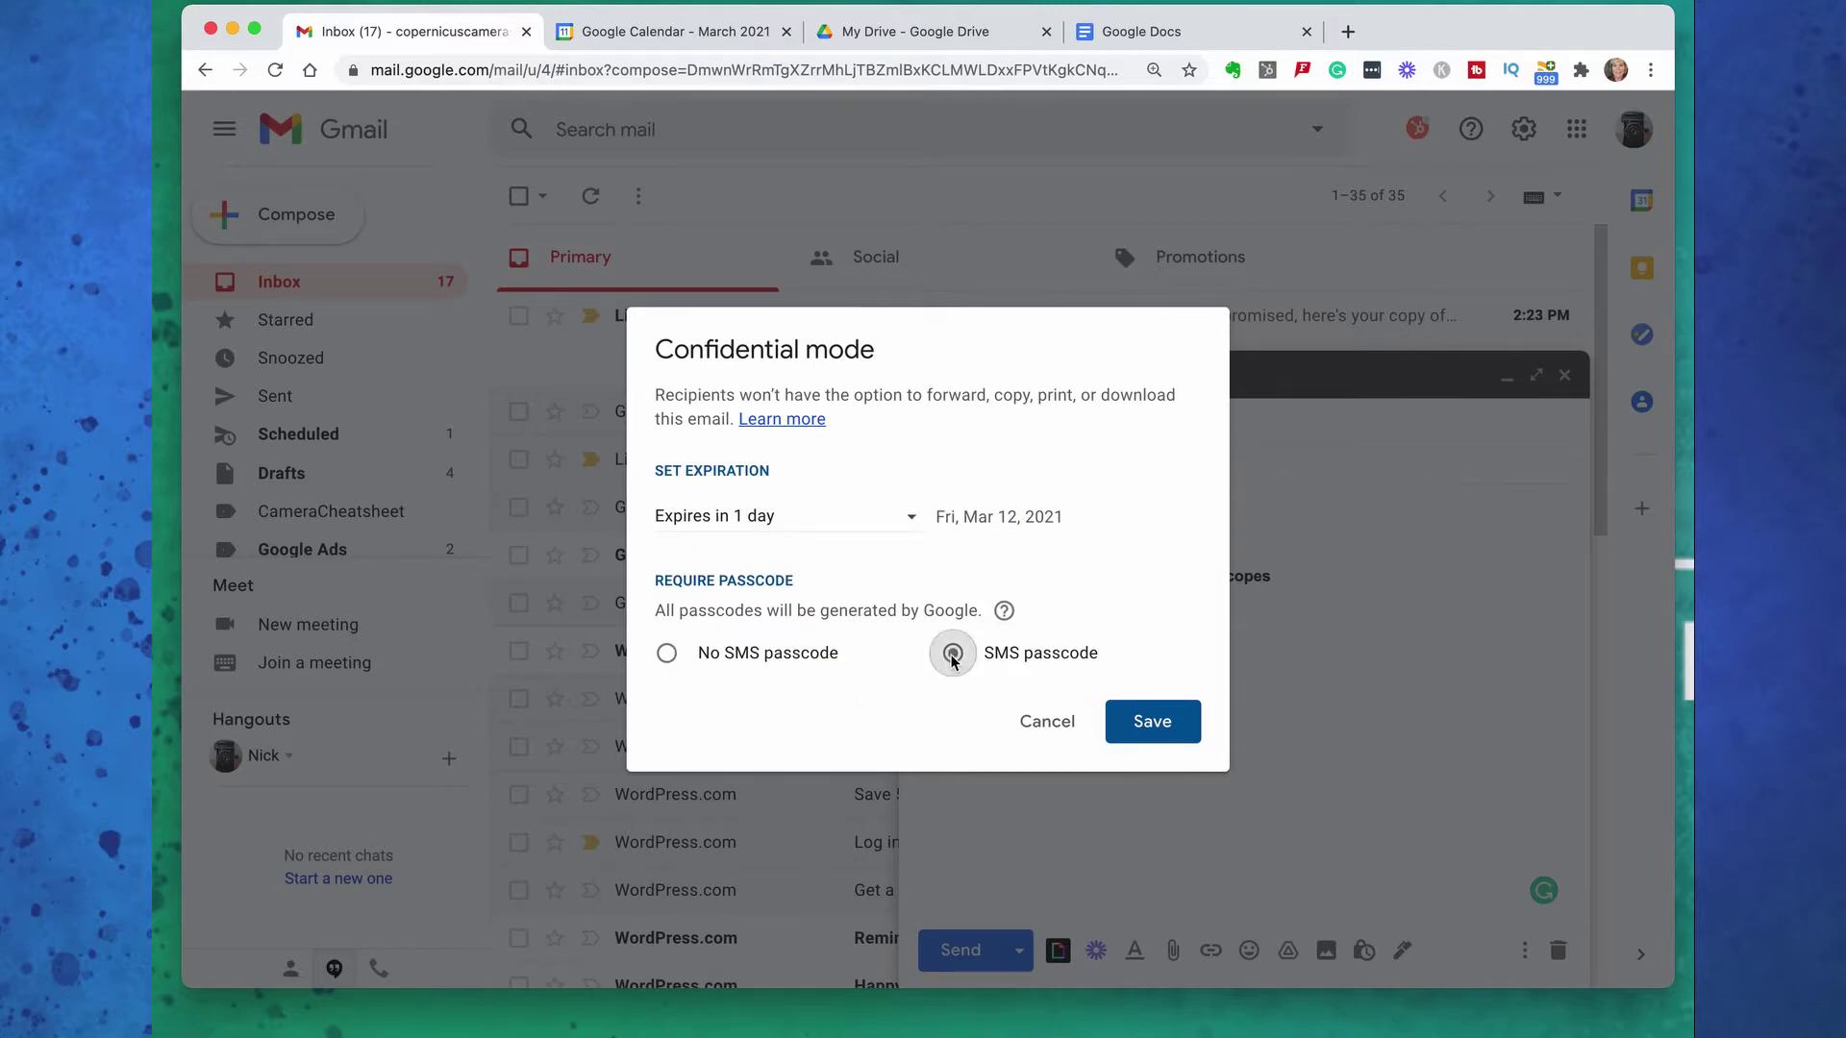
{"action": "left_click", "coordinate": [667, 660]}
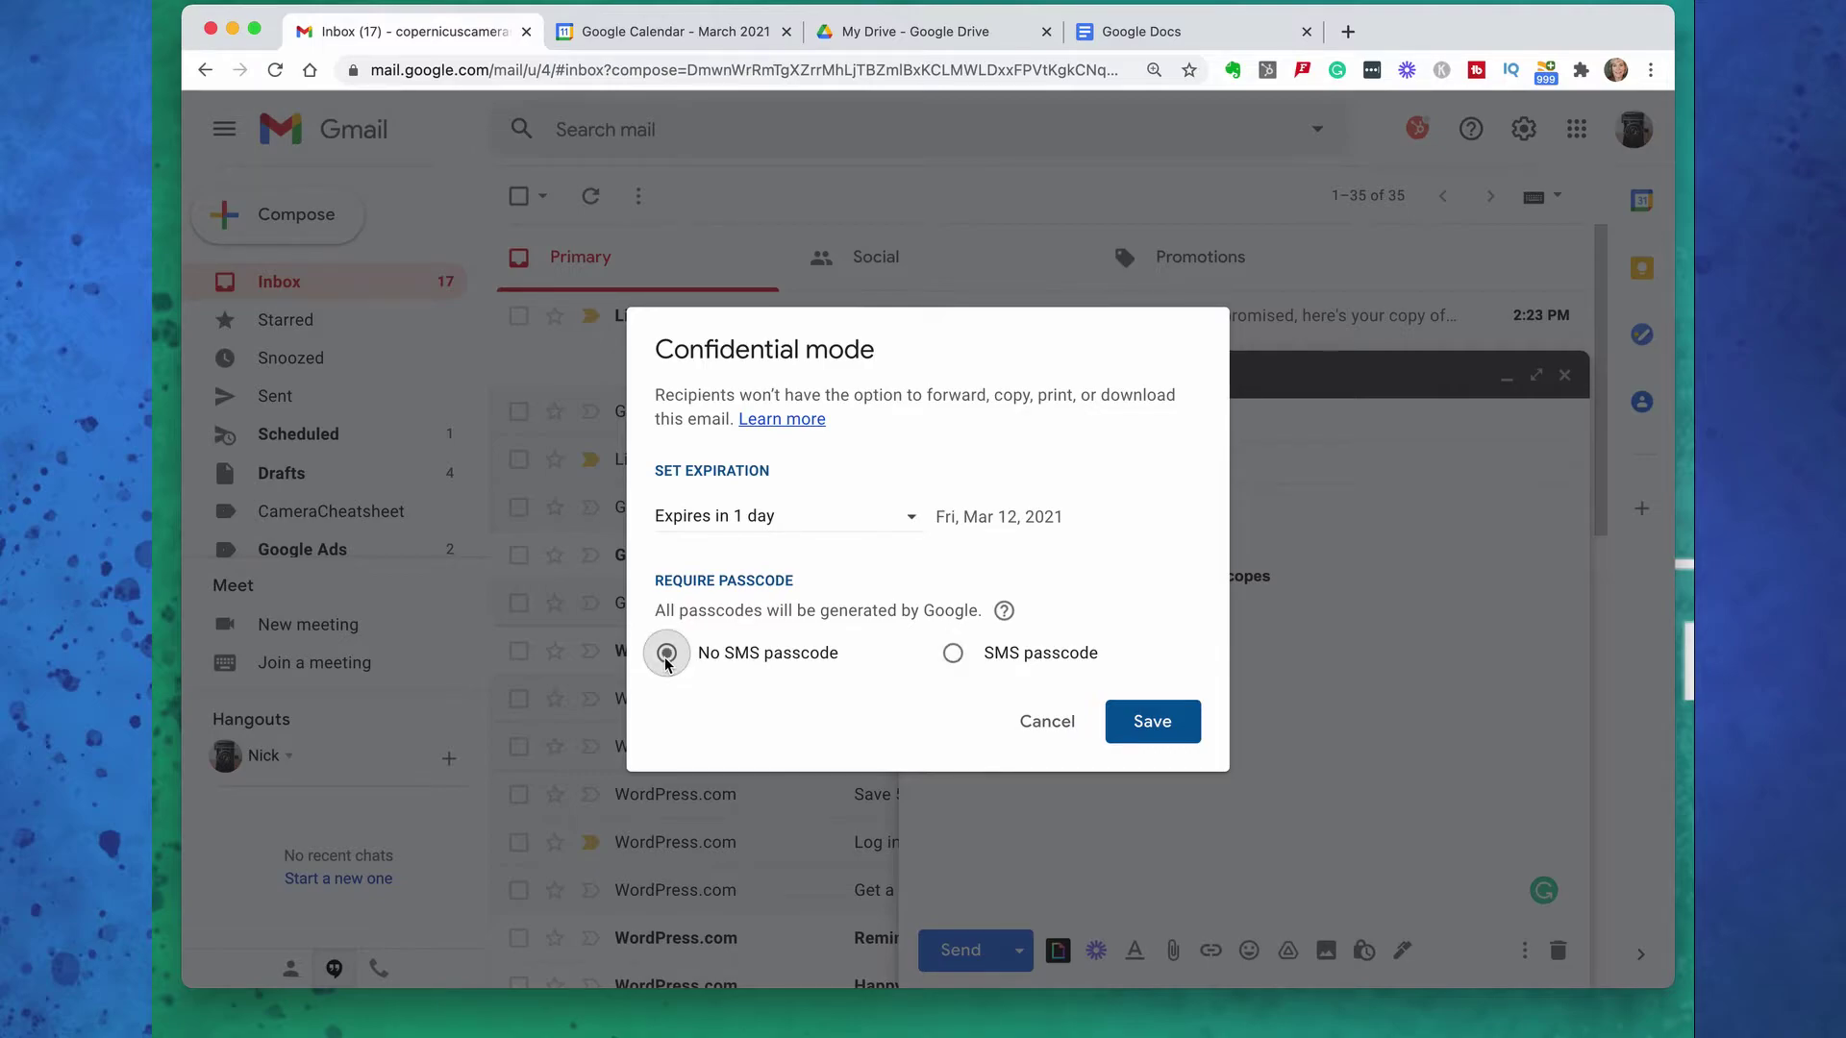
{"action": "left_click", "coordinate": [1153, 719]}
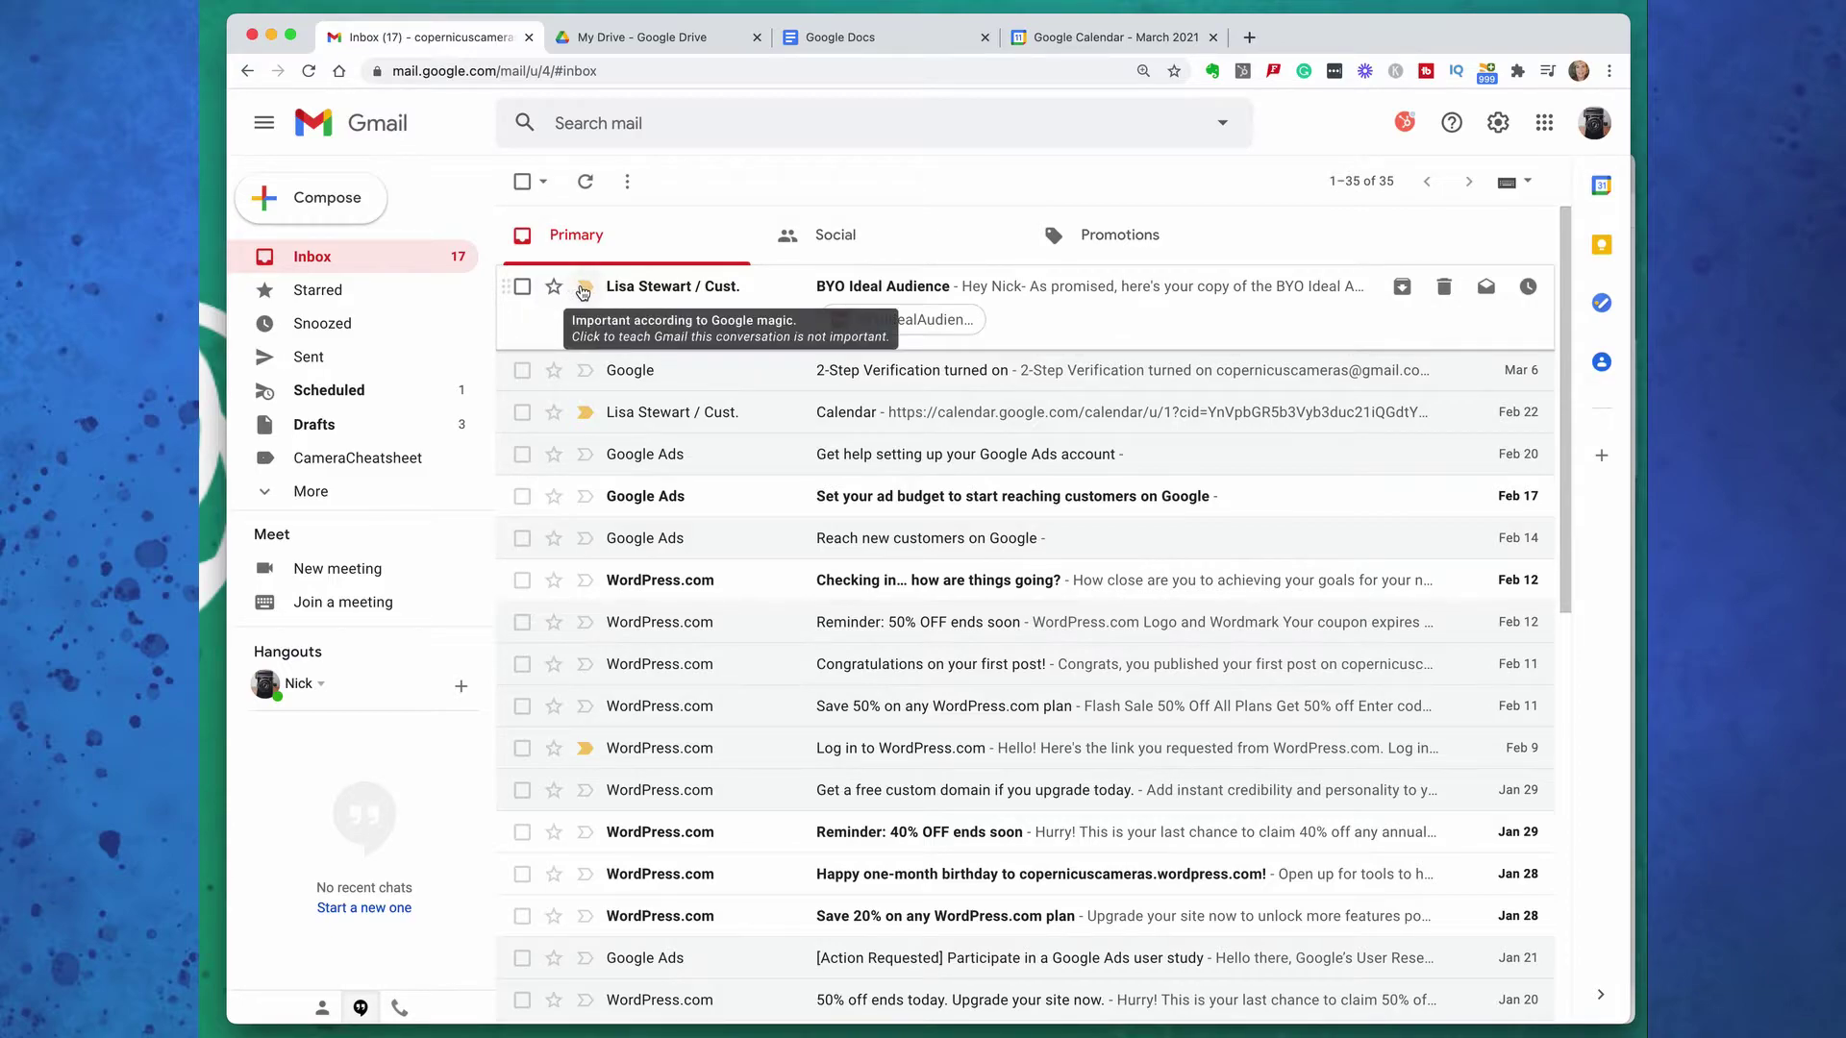
Tag the BYO Ideal Audience email with a new label named after its sender
{"action": "left_click", "coordinate": [522, 287]}
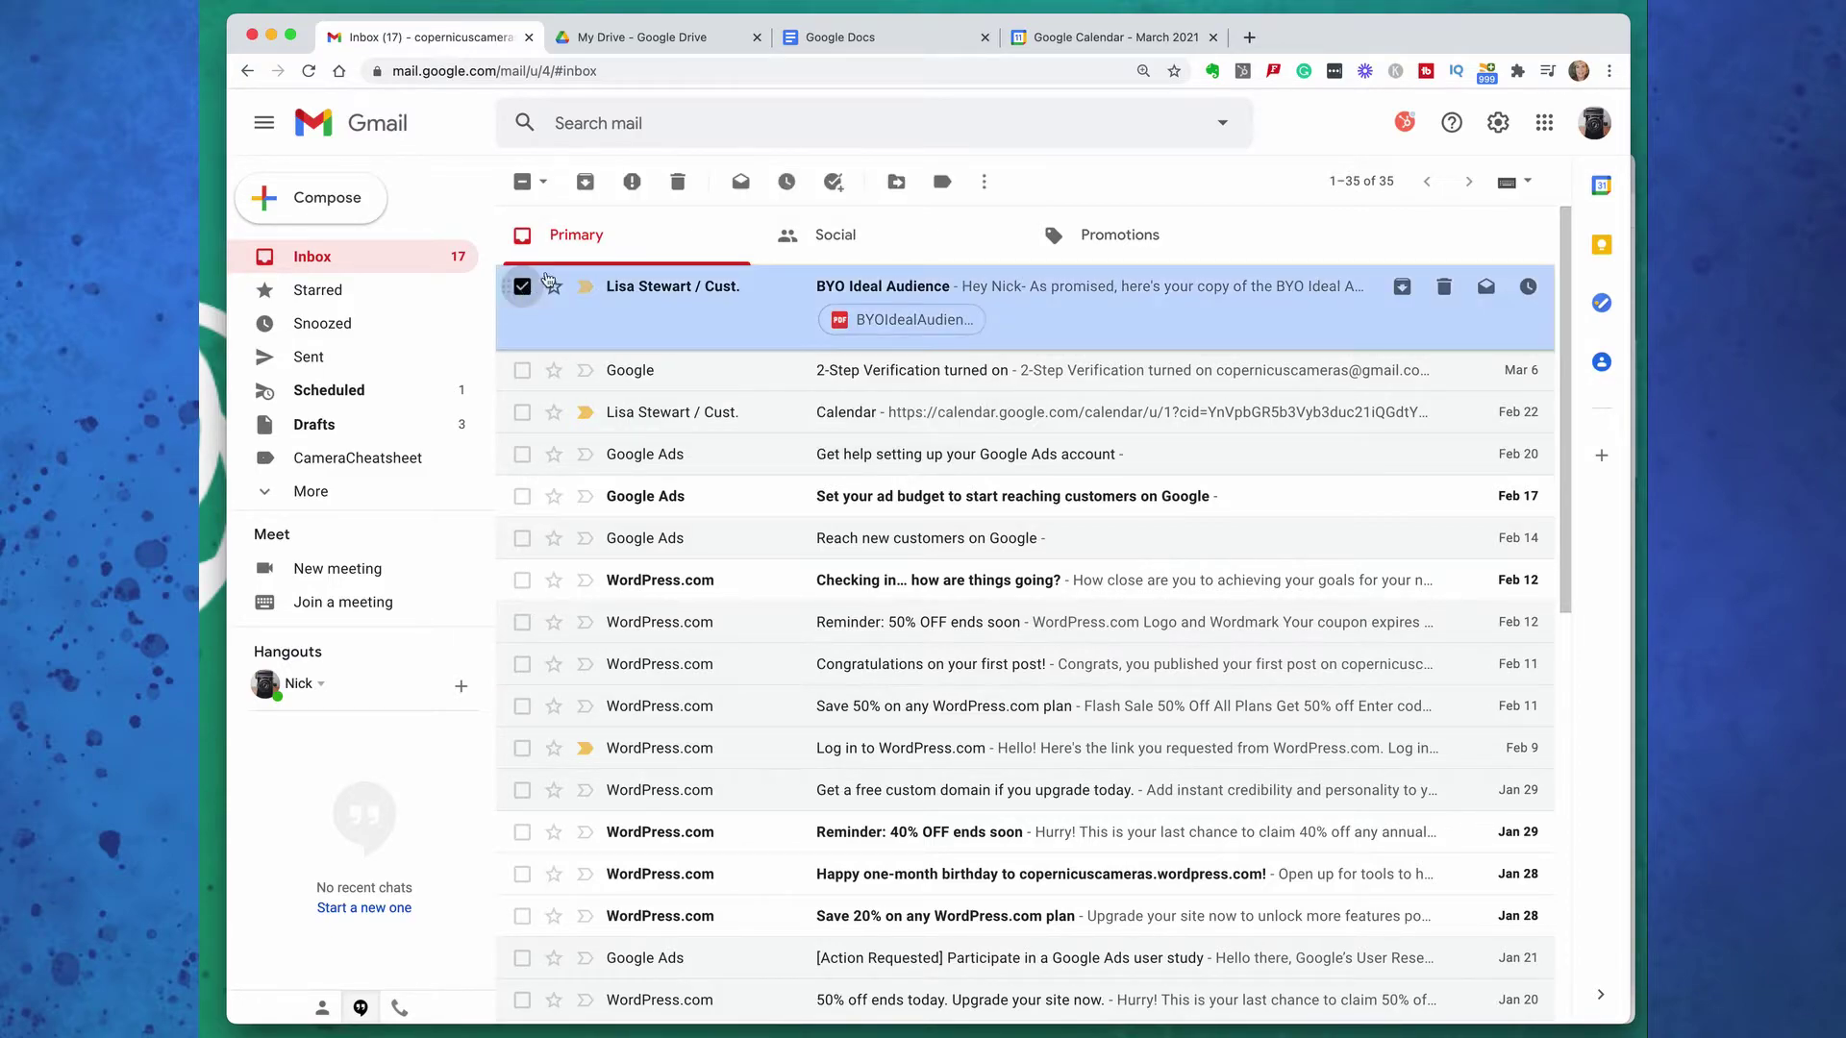
{"action": "left_click", "coordinate": [942, 182]}
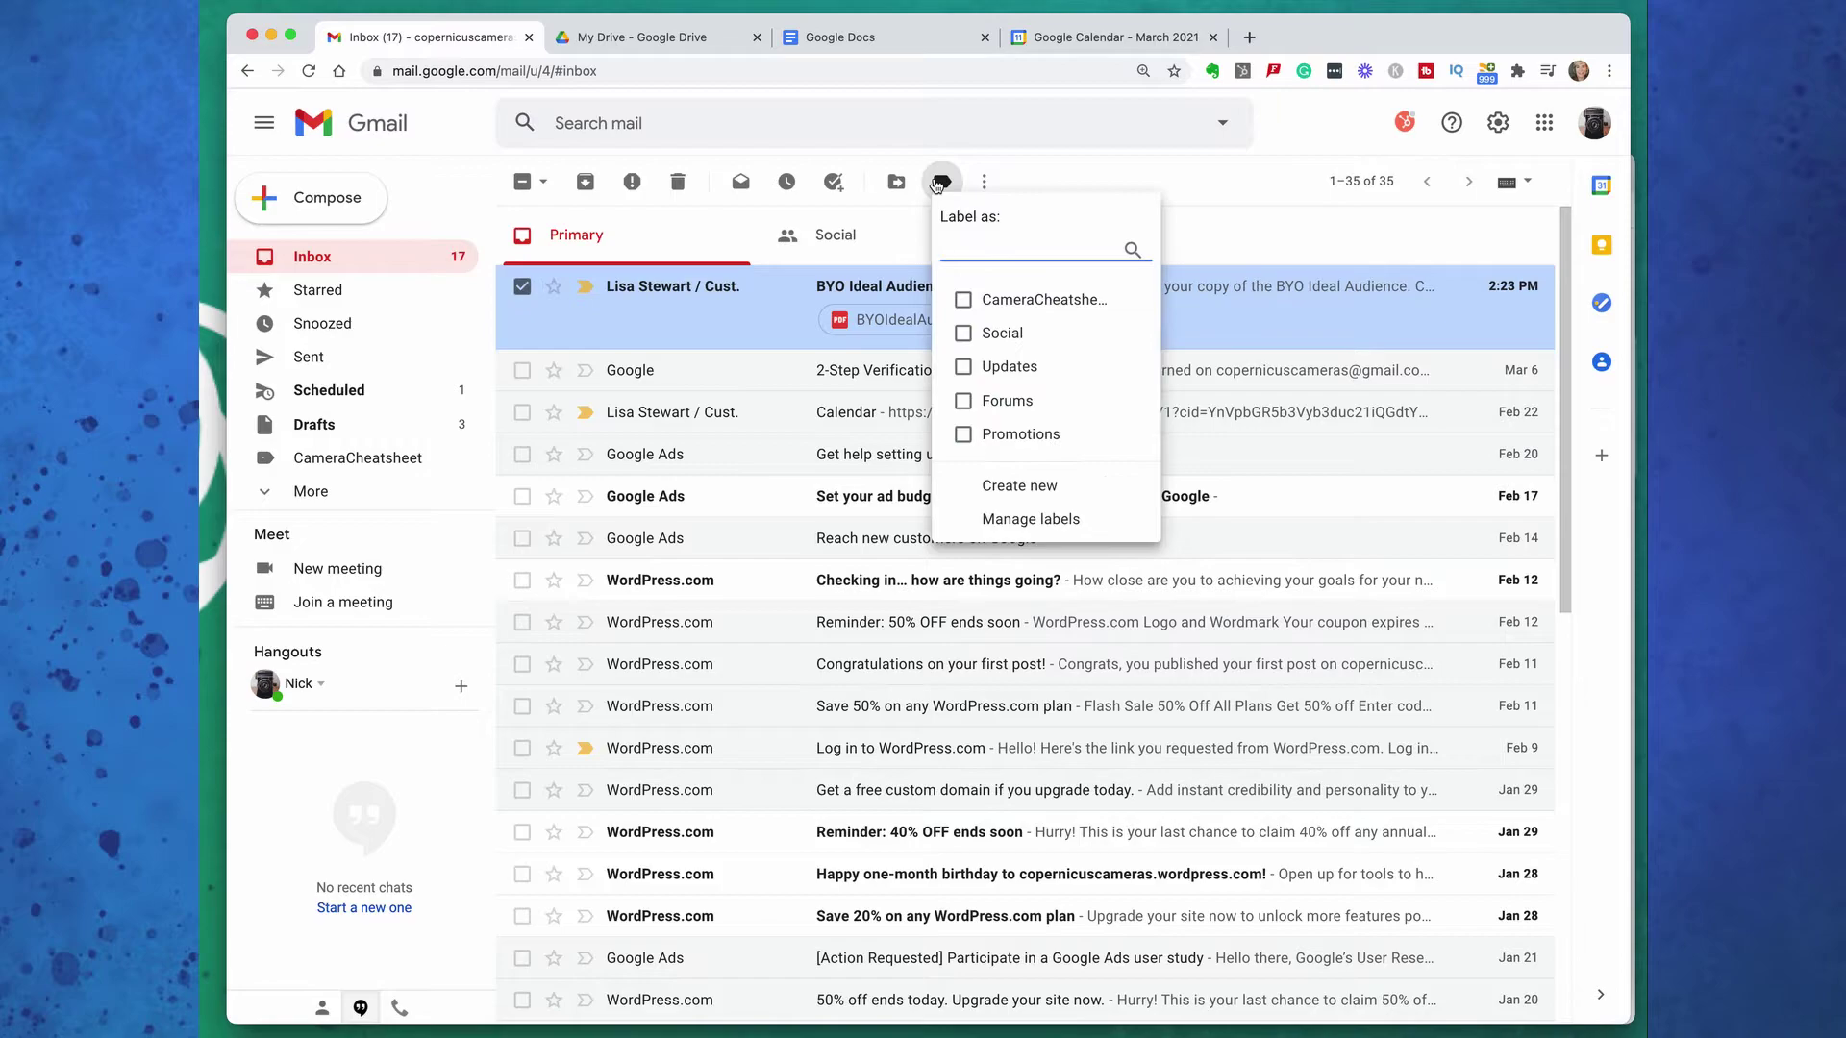
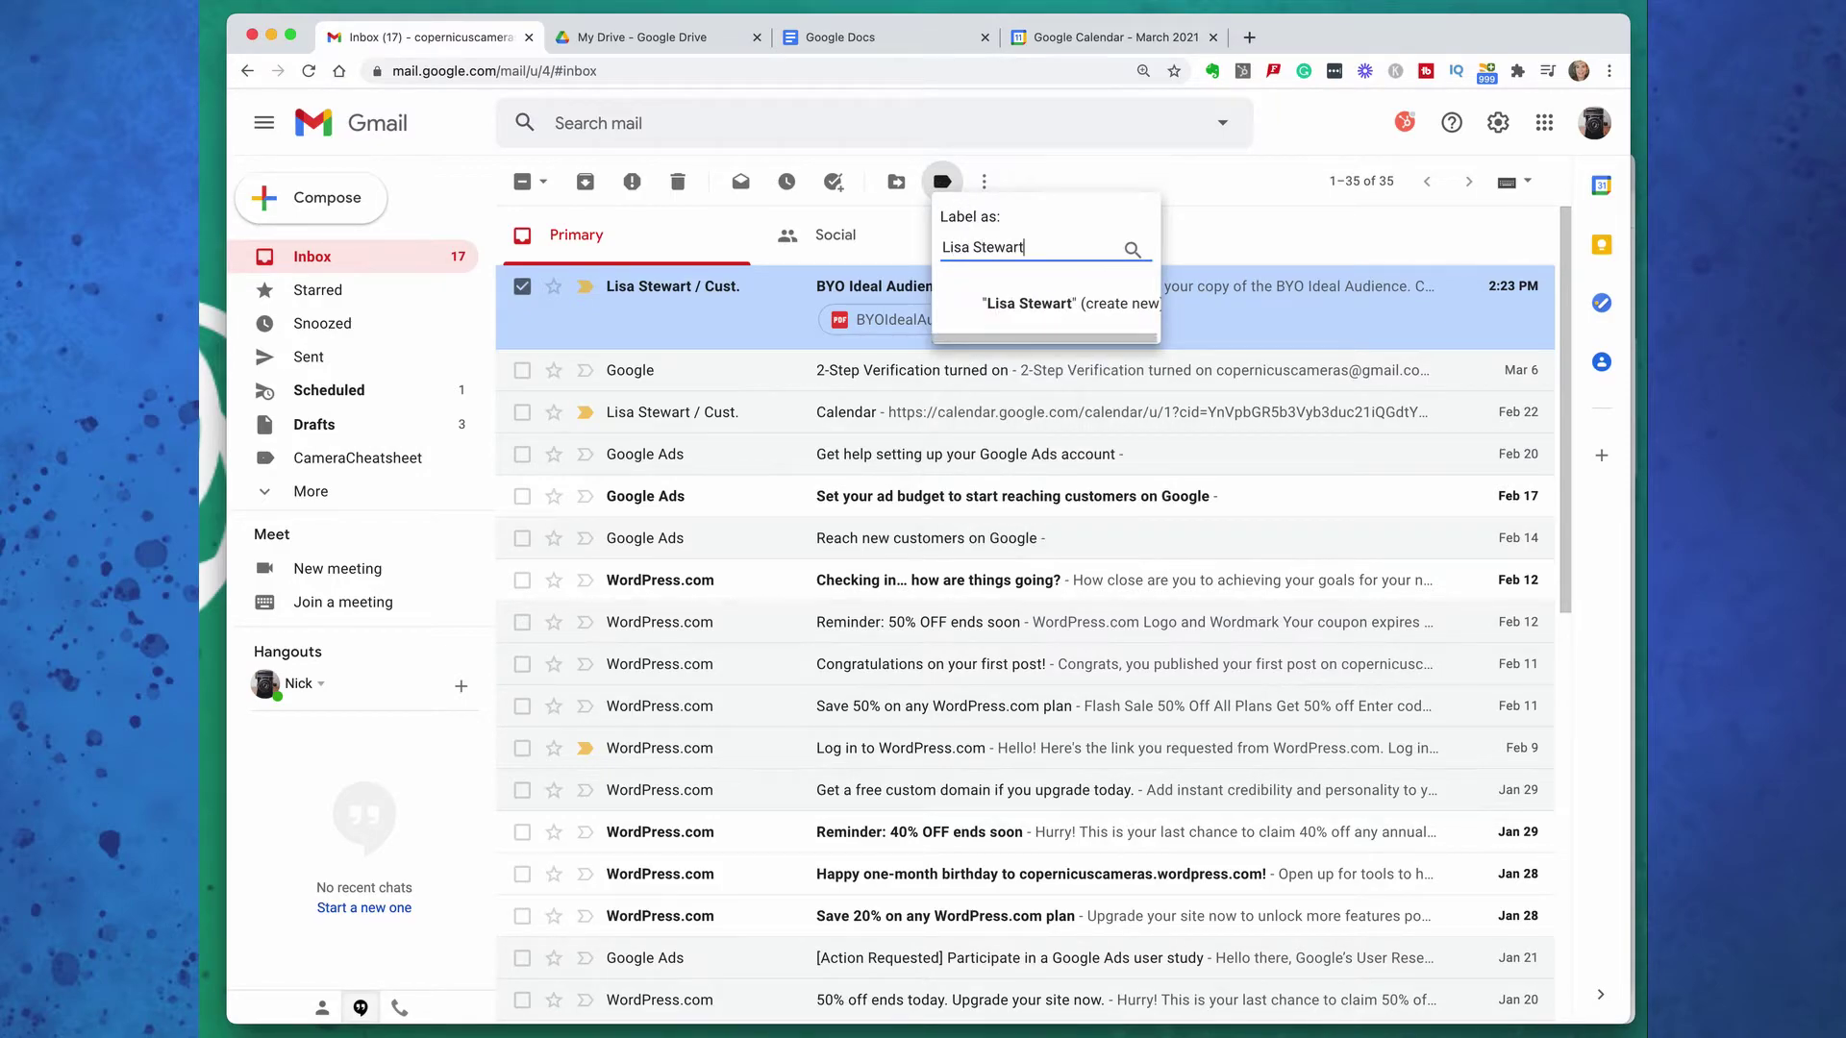
{"action": "left_click", "coordinate": [1039, 303]}
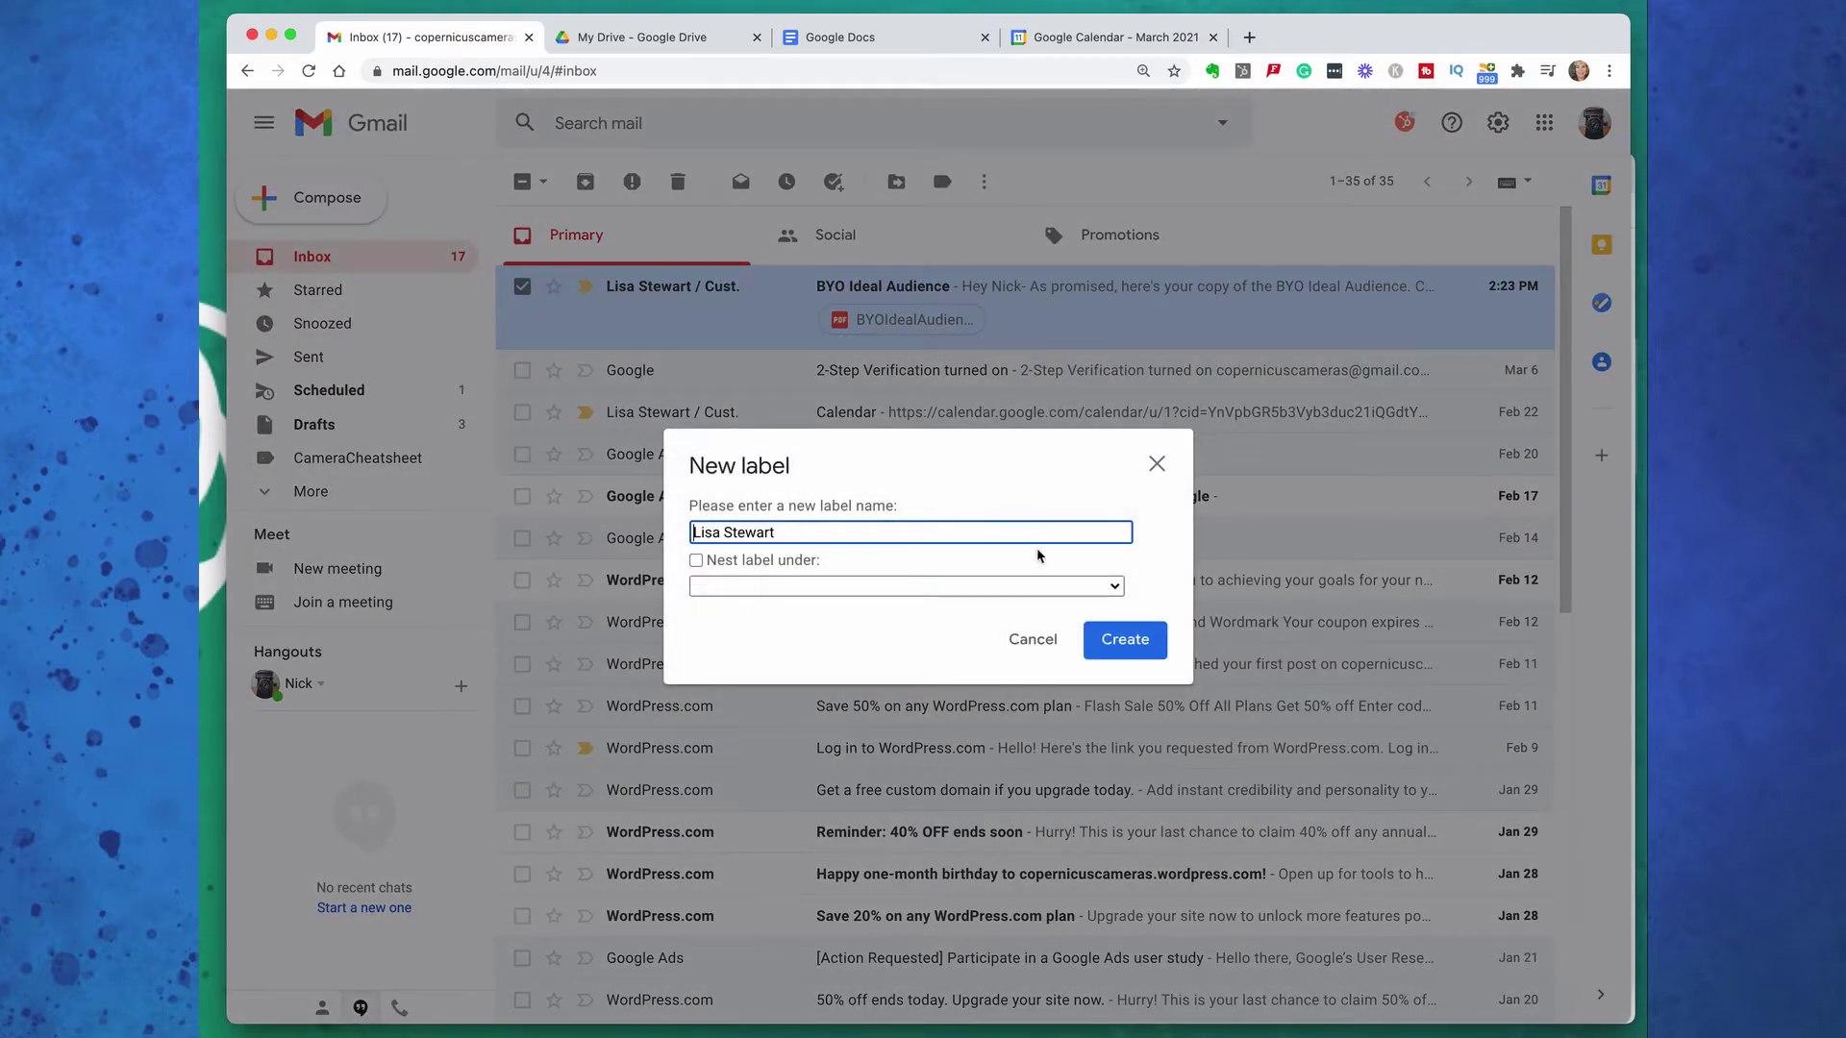
{"action": "left_click", "coordinate": [1122, 642]}
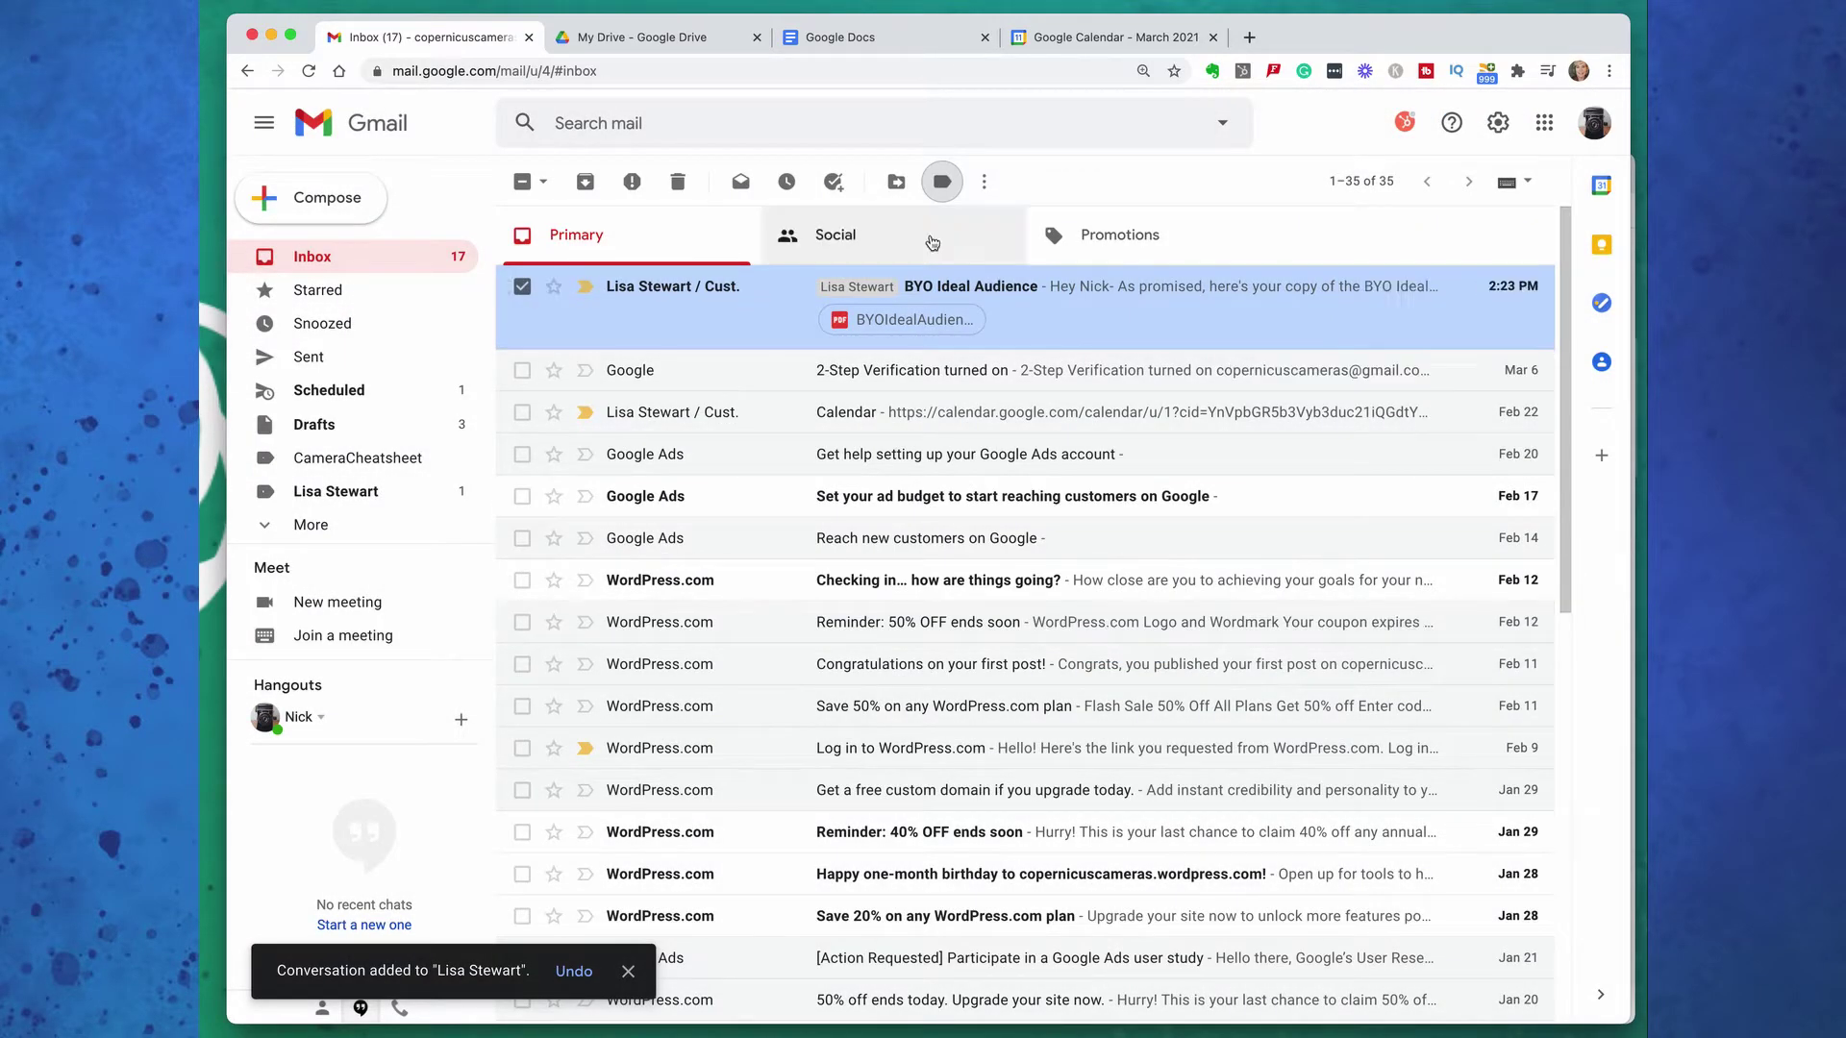
Create a filter for the sender's address that applies the new sender label
{"action": "left_click", "coordinate": [986, 184]}
{"action": "left_click", "coordinate": [1037, 319]}
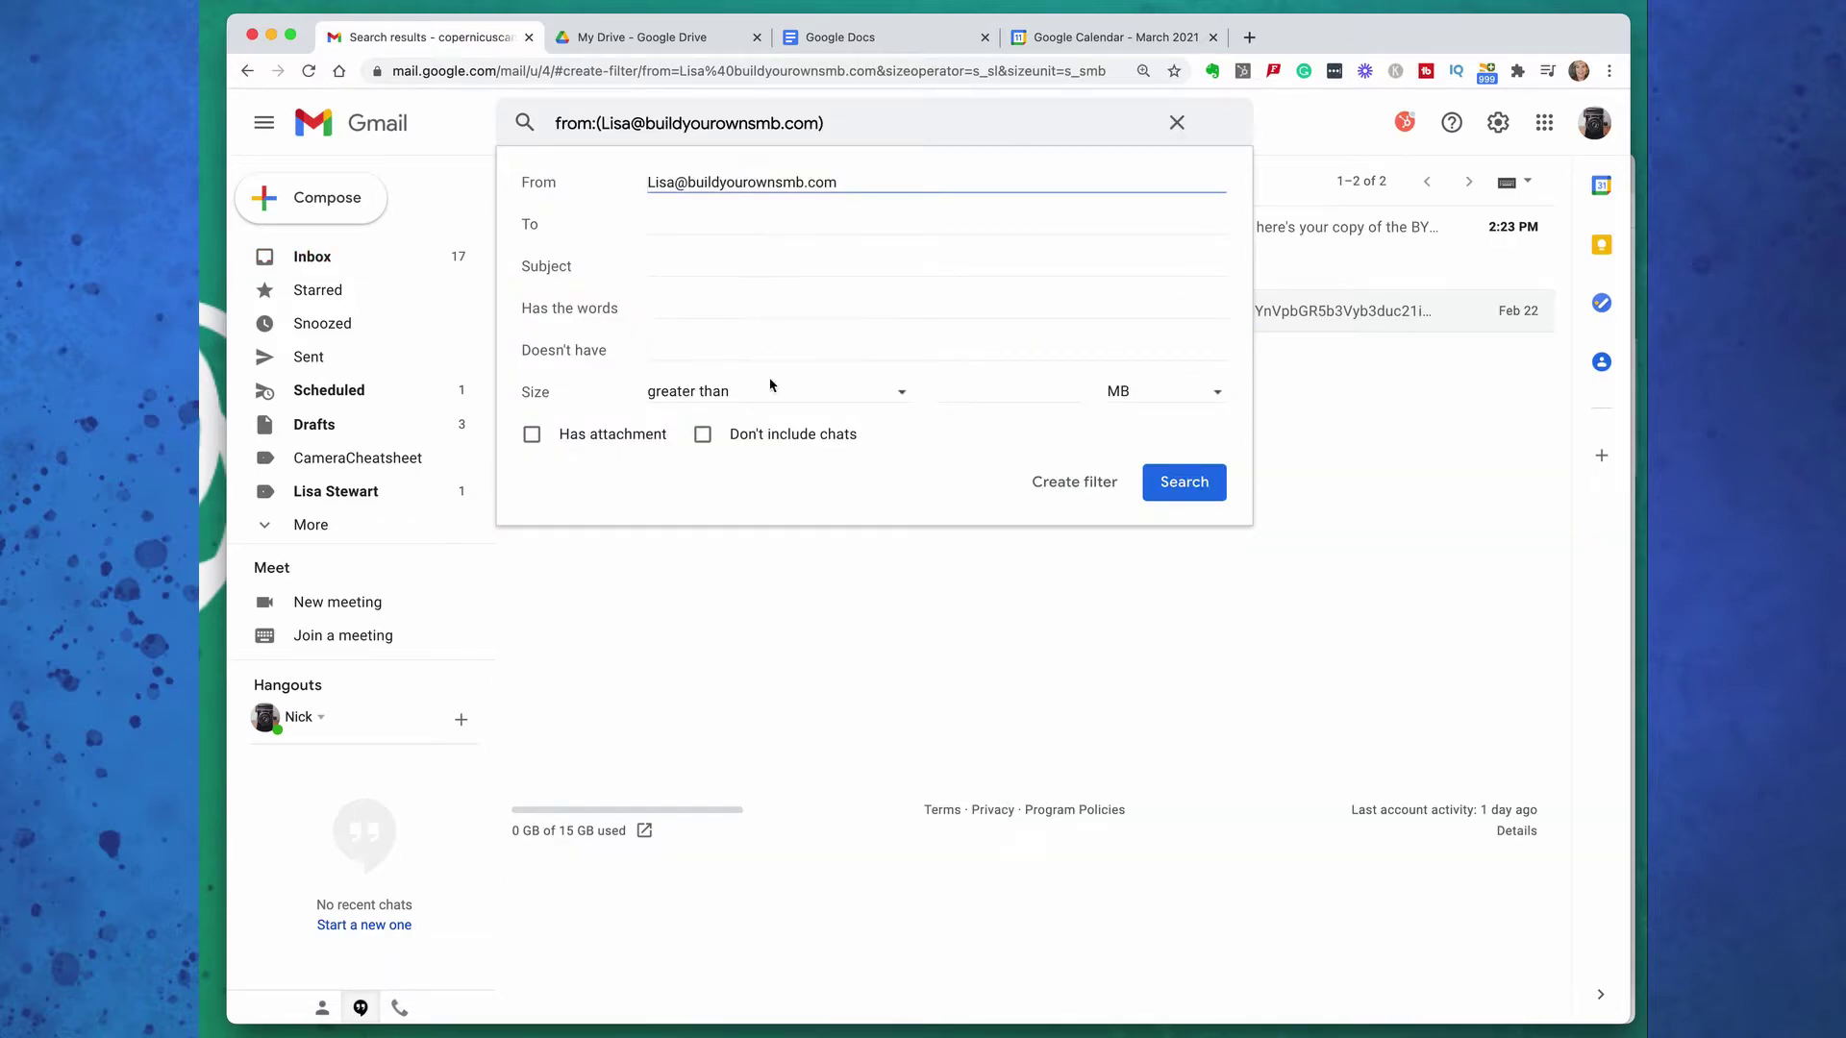
{"action": "left_click", "coordinate": [1074, 482]}
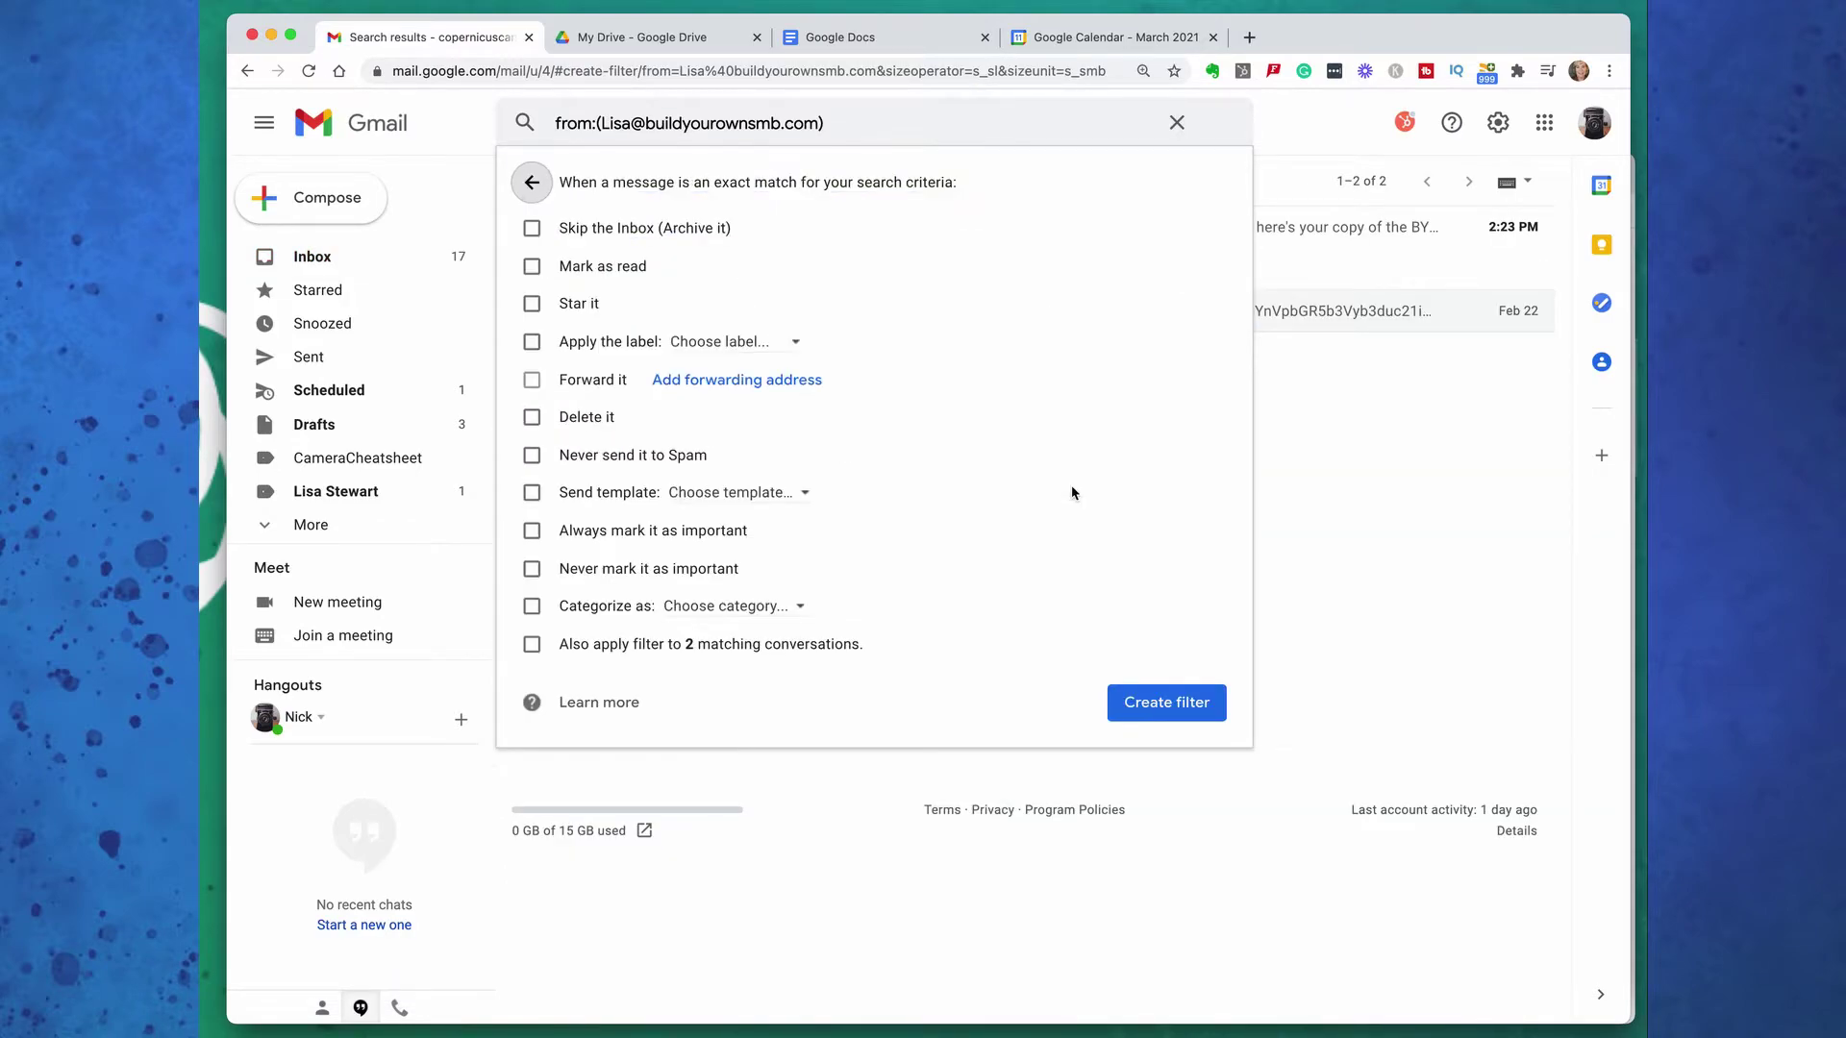
{"action": "left_click", "coordinate": [606, 344]}
{"action": "left_click", "coordinate": [723, 344]}
{"action": "left_click", "coordinate": [798, 465]}
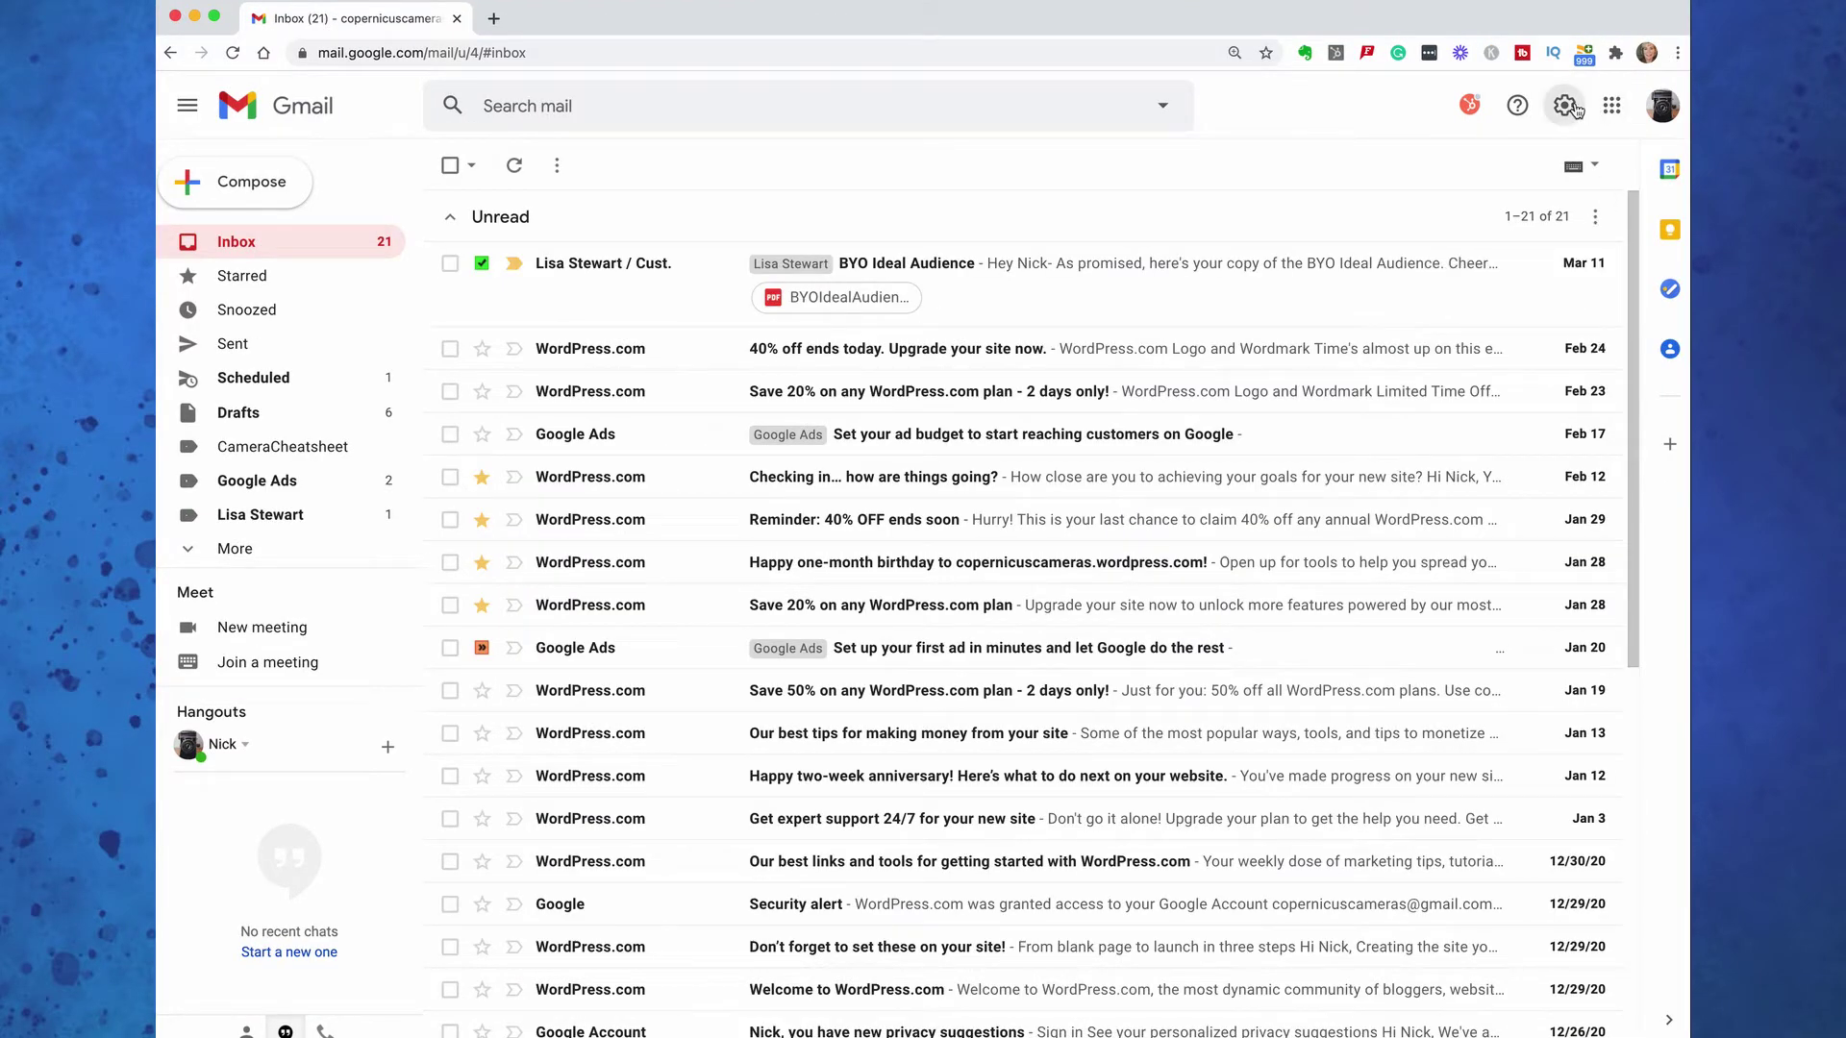
Open Gmail's full settings at the Filters and Blocked Addresses page
{"action": "left_click", "coordinate": [1571, 108]}
{"action": "left_click", "coordinate": [1497, 221]}
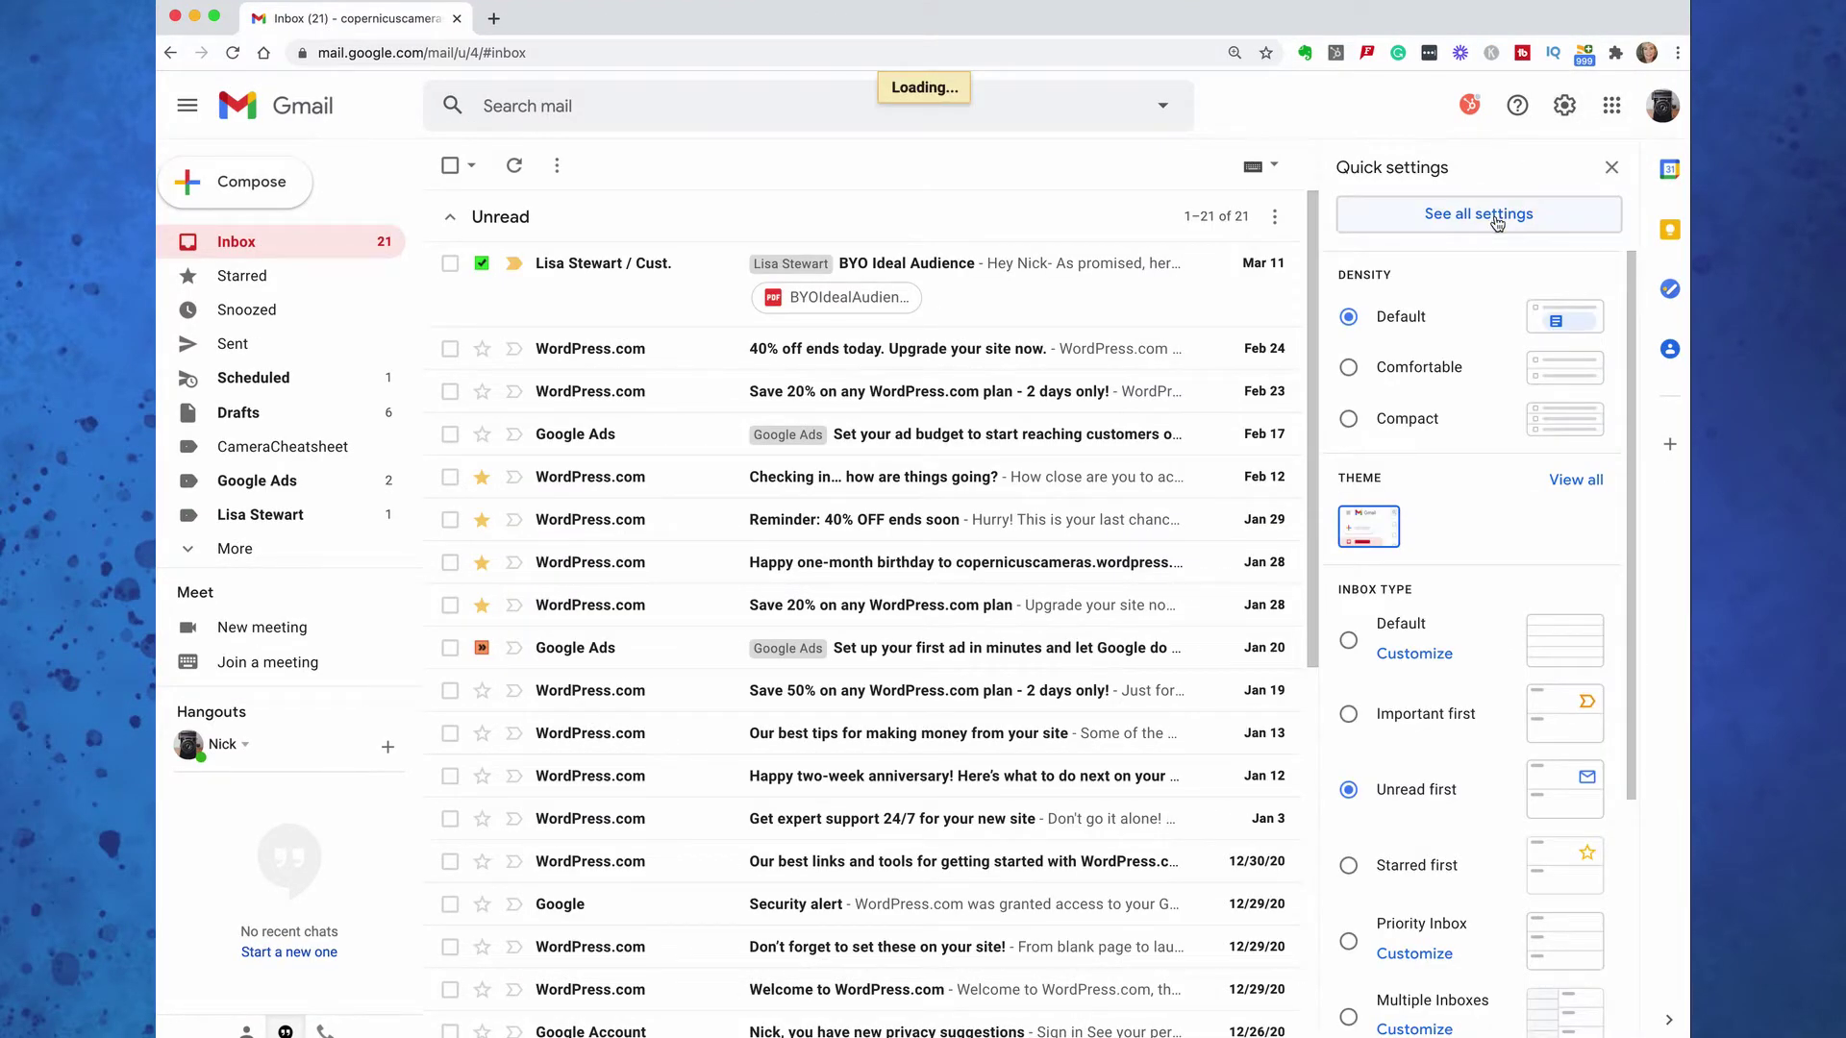
{"action": "left_click", "coordinate": [925, 213]}
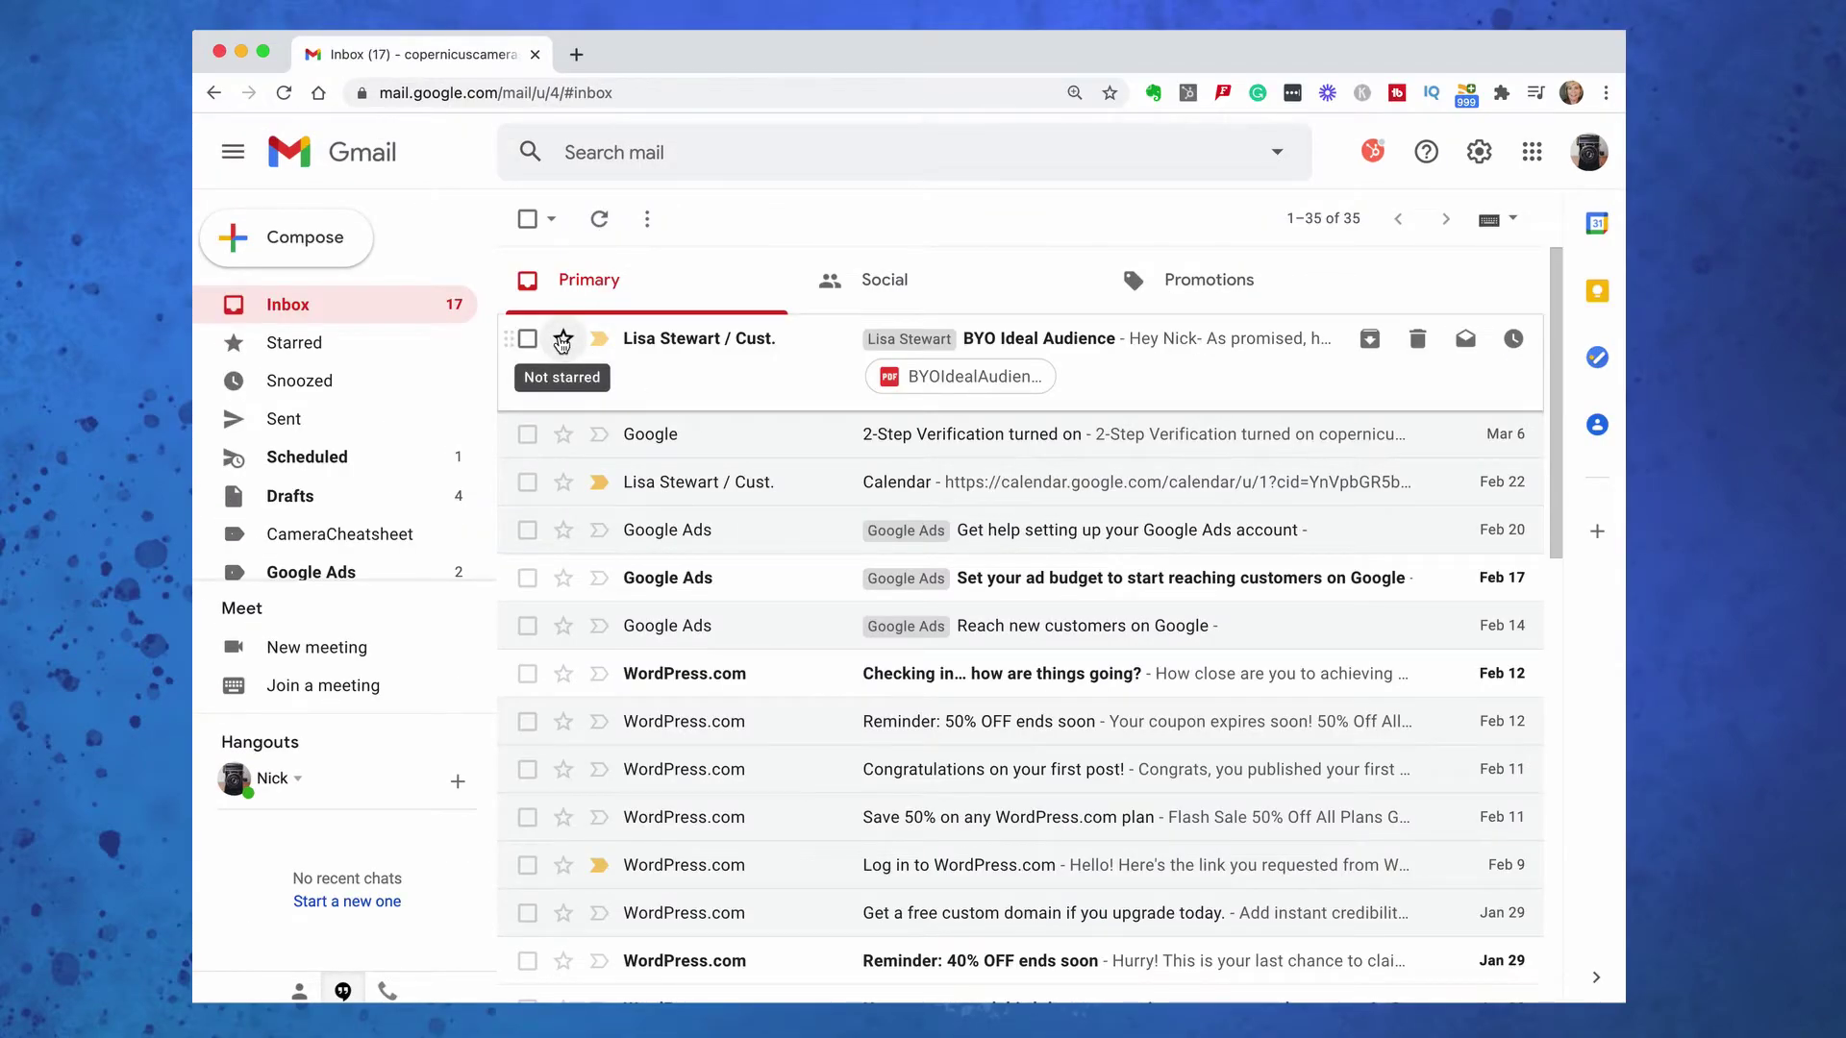
Add the red ! and orange » markers to stars in use and save the settings
{"action": "left_click", "coordinate": [1478, 152]}
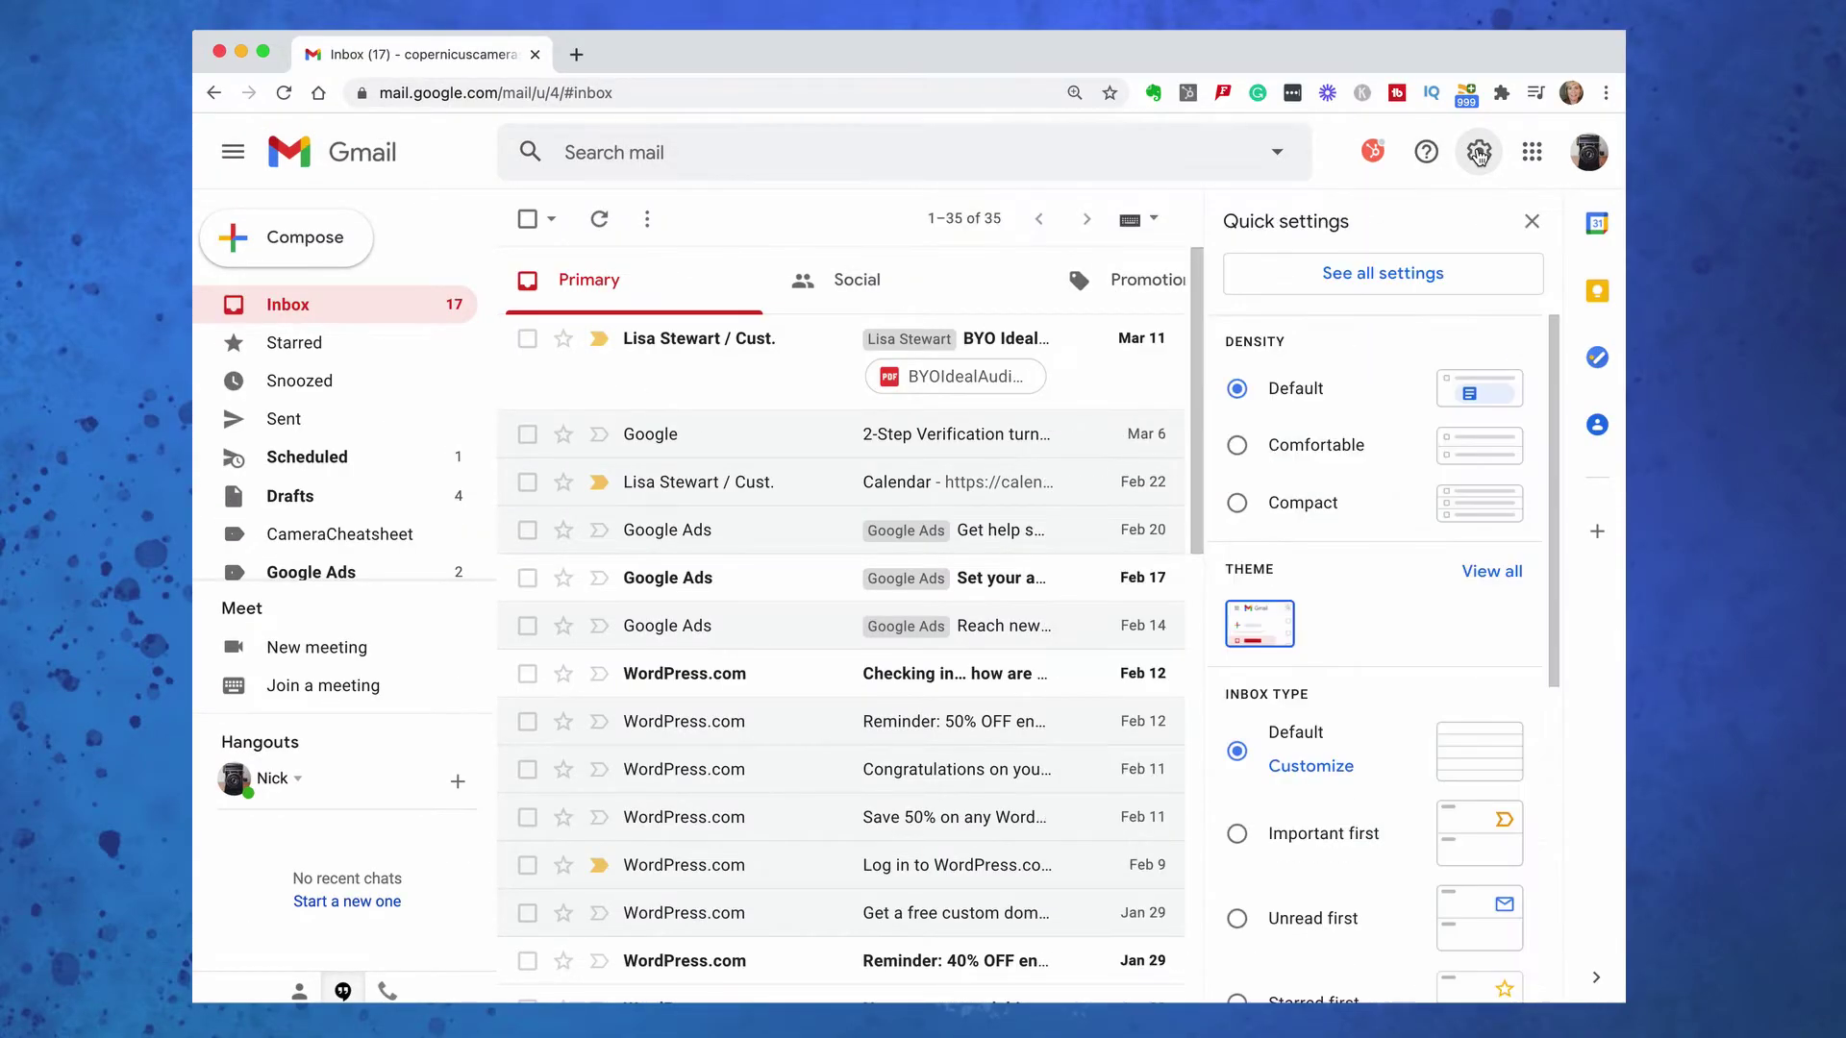
{"action": "left_click", "coordinate": [1387, 284]}
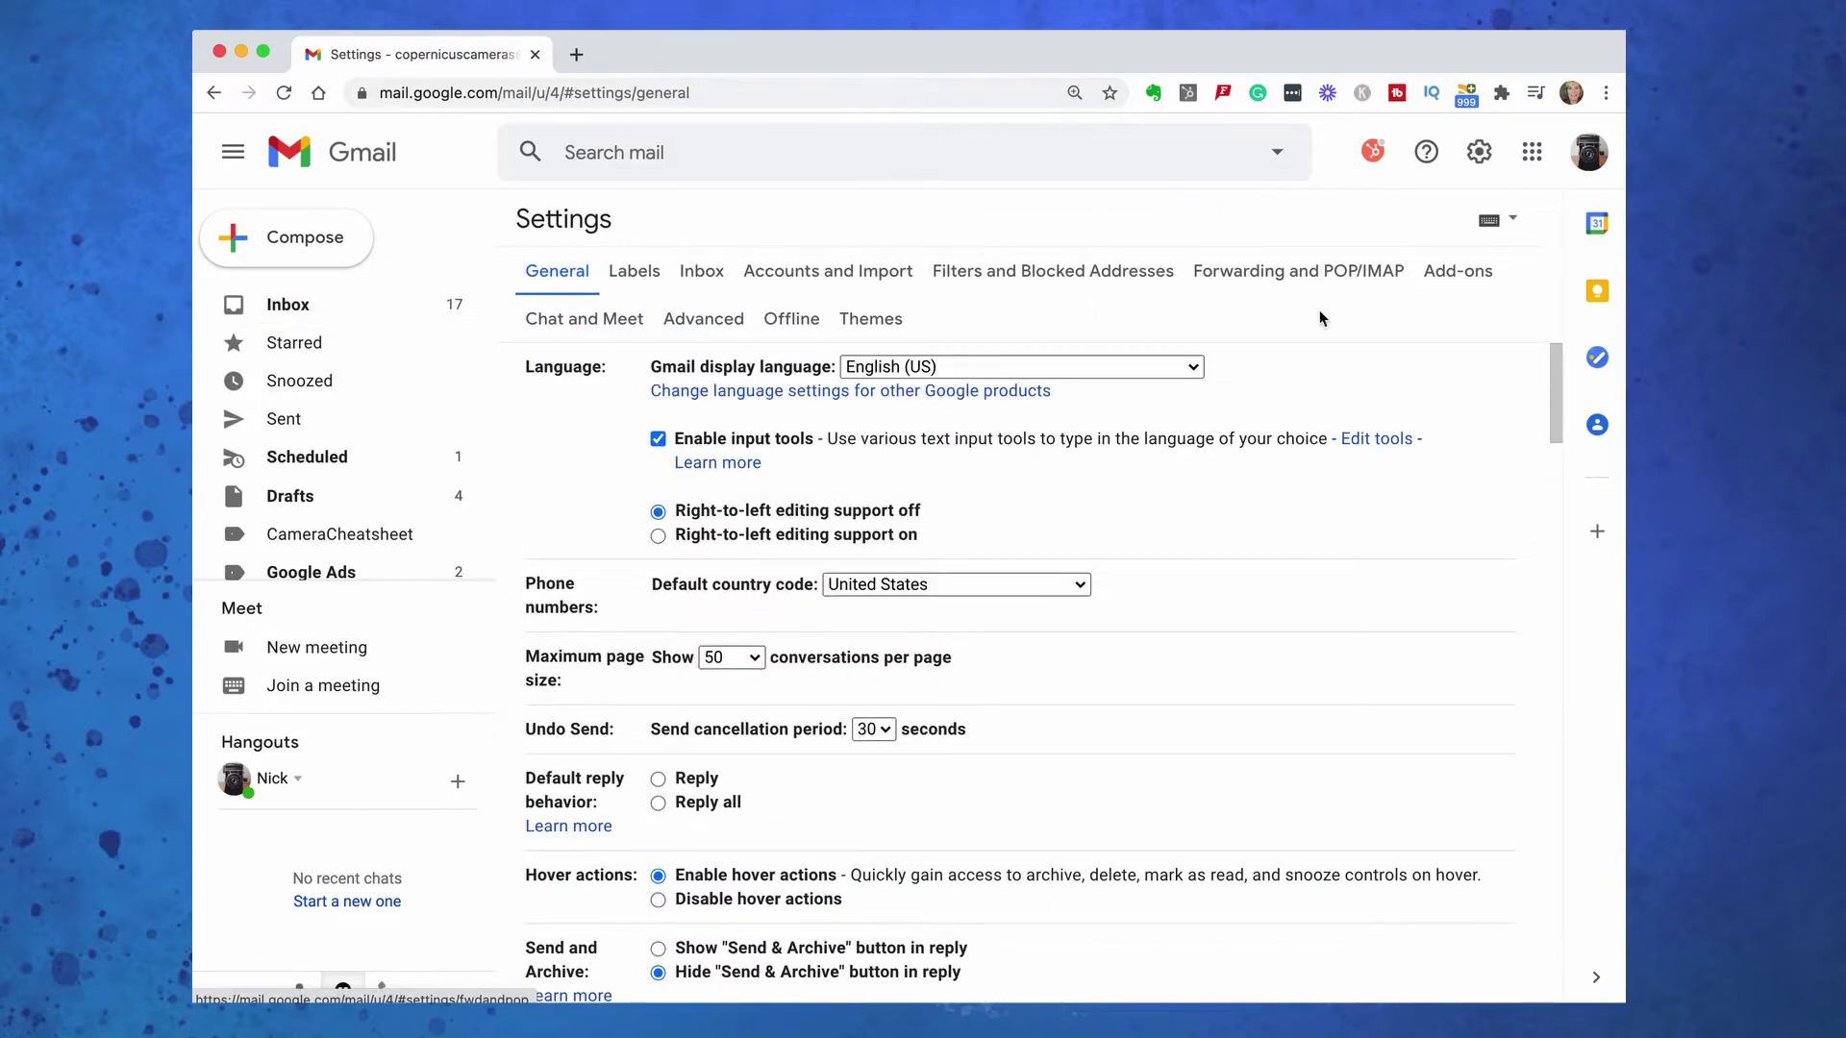
{"action": "scroll", "coordinate": [1093, 764], "scroll_direction": "down", "scroll_amount": 5}
{"action": "scroll", "coordinate": [1093, 771], "scroll_direction": "down", "scroll_amount": 15}
{"action": "scroll", "coordinate": [1092, 771], "scroll_direction": "down", "scroll_amount": 14}
{"action": "scroll", "coordinate": [1092, 771], "scroll_direction": "down", "scroll_amount": 8}
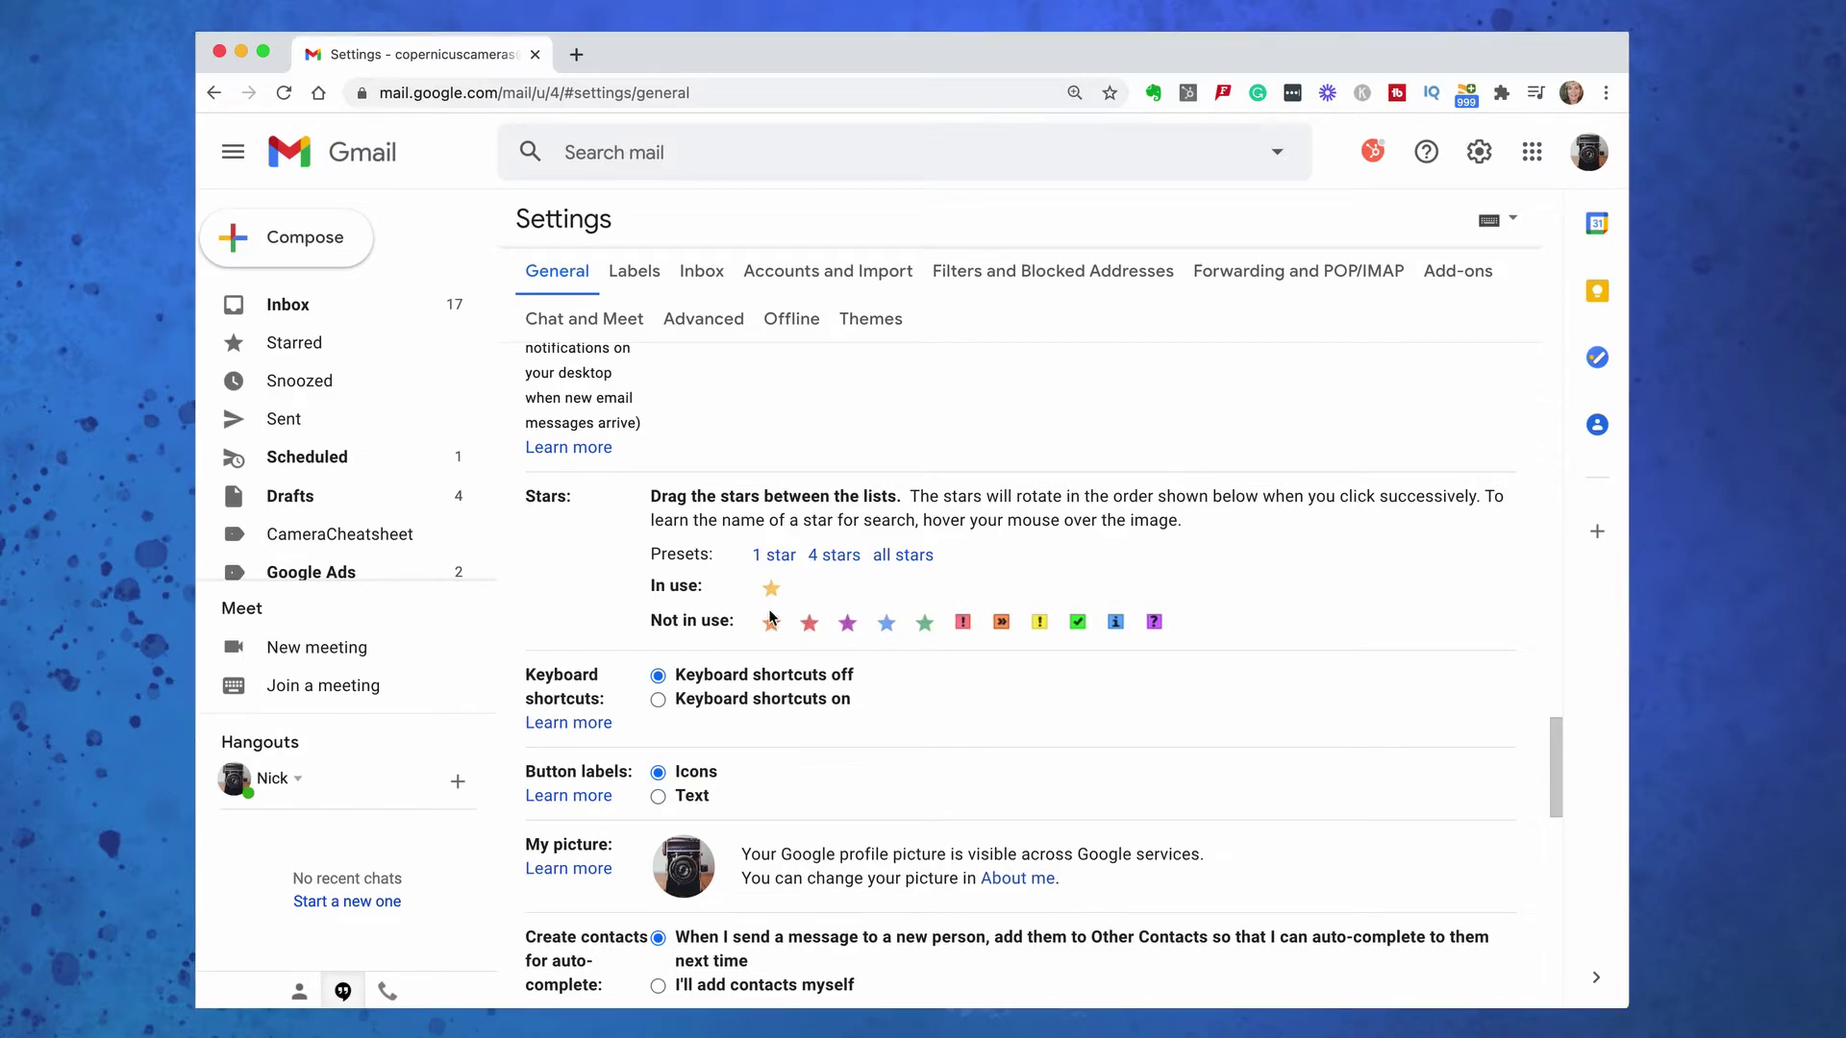
{"action": "left_click_drag", "start_coordinate": [963, 623], "coordinate": [962, 591]}
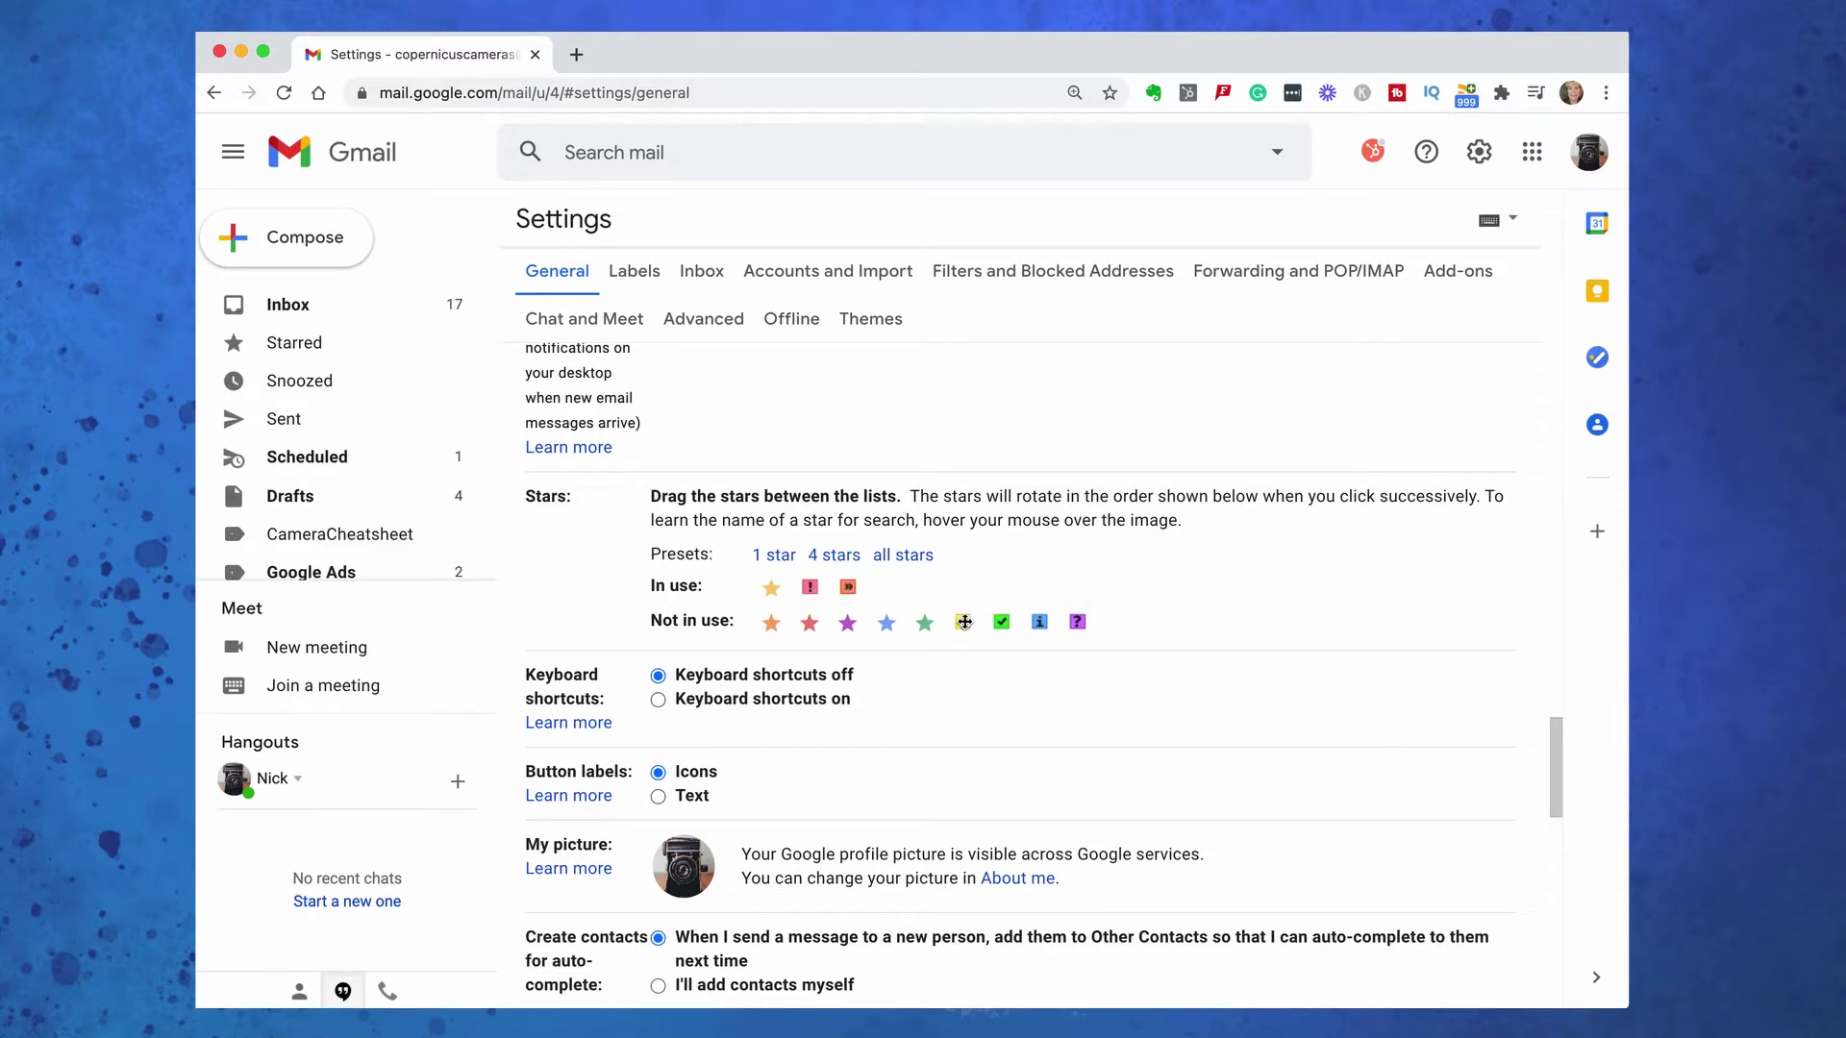
{"action": "scroll", "coordinate": [937, 753], "scroll_direction": "down", "scroll_amount": 10}
{"action": "scroll", "coordinate": [932, 748], "scroll_direction": "down", "scroll_amount": 3}
{"action": "left_click", "coordinate": [977, 883]}
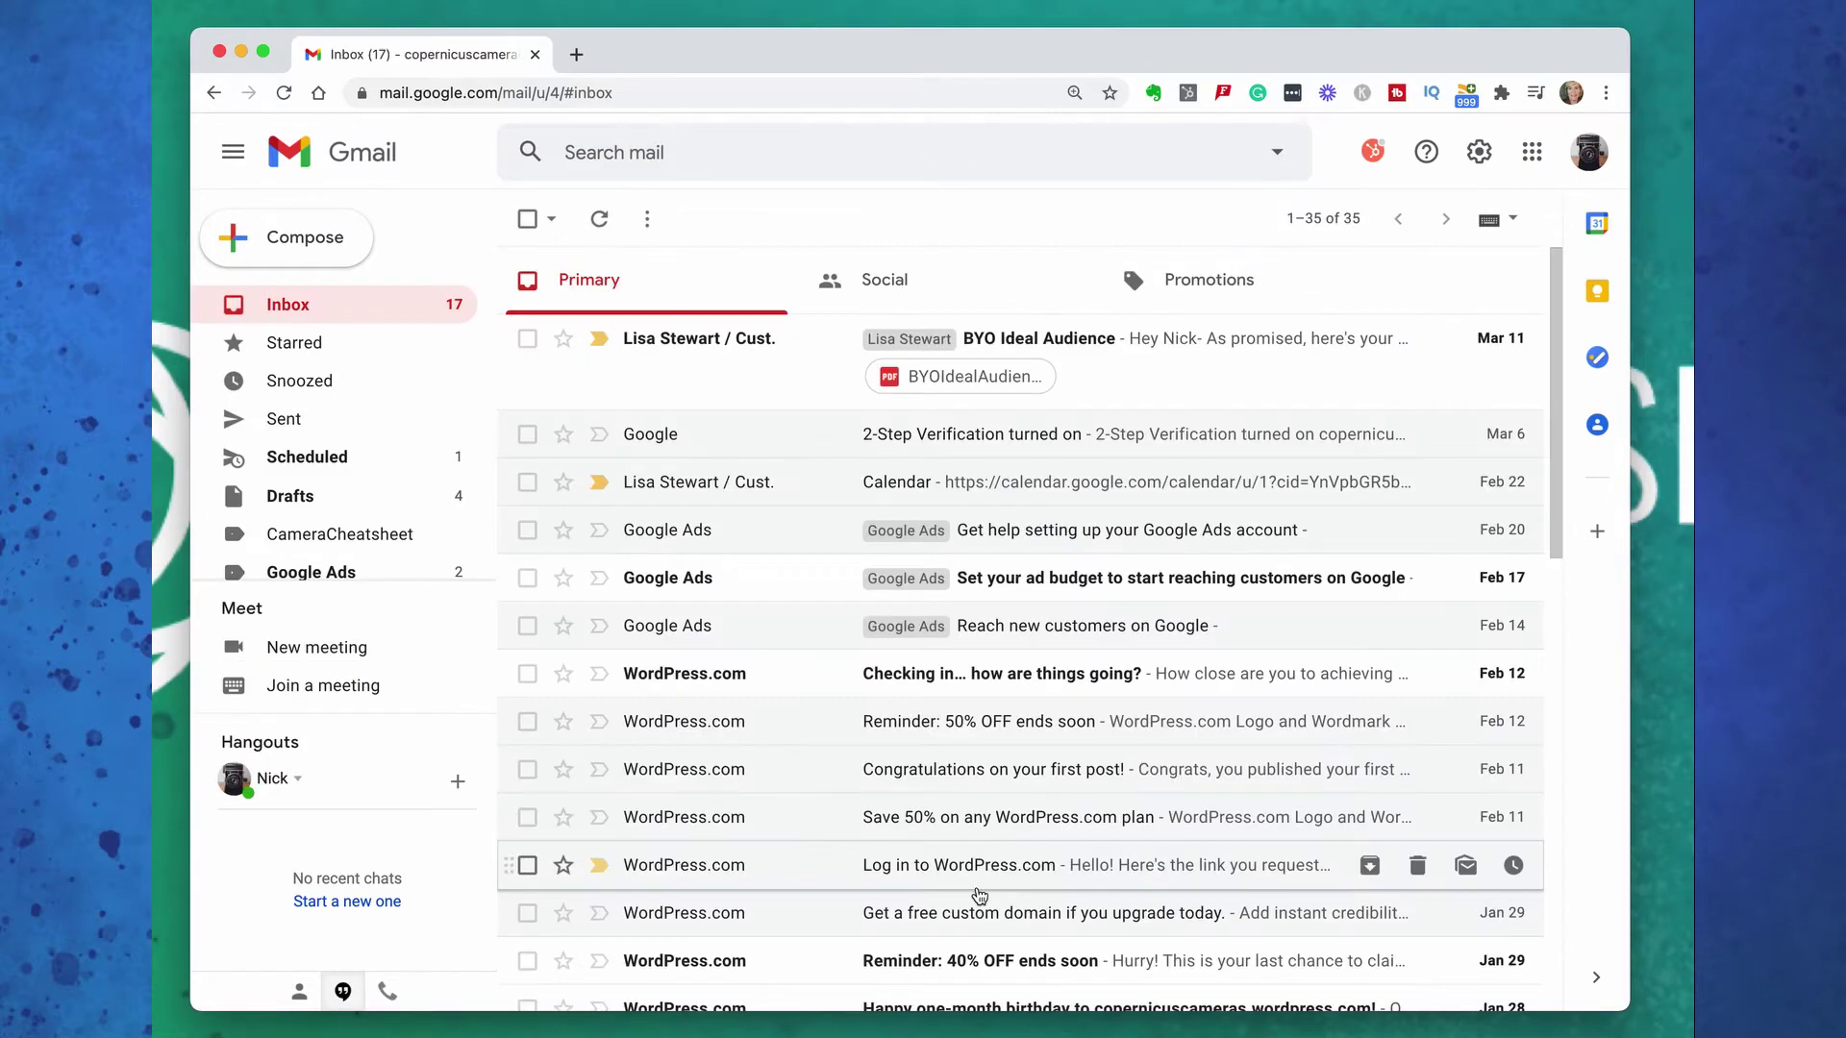
Cycle the BYO Ideal Audience email's star to the green check
{"action": "left_click", "coordinate": [563, 339]}
{"action": "left_click", "coordinate": [564, 341]}
{"action": "left_click", "coordinate": [565, 341]}
{"action": "left_click", "coordinate": [565, 341]}
{"action": "left_click", "coordinate": [564, 341]}
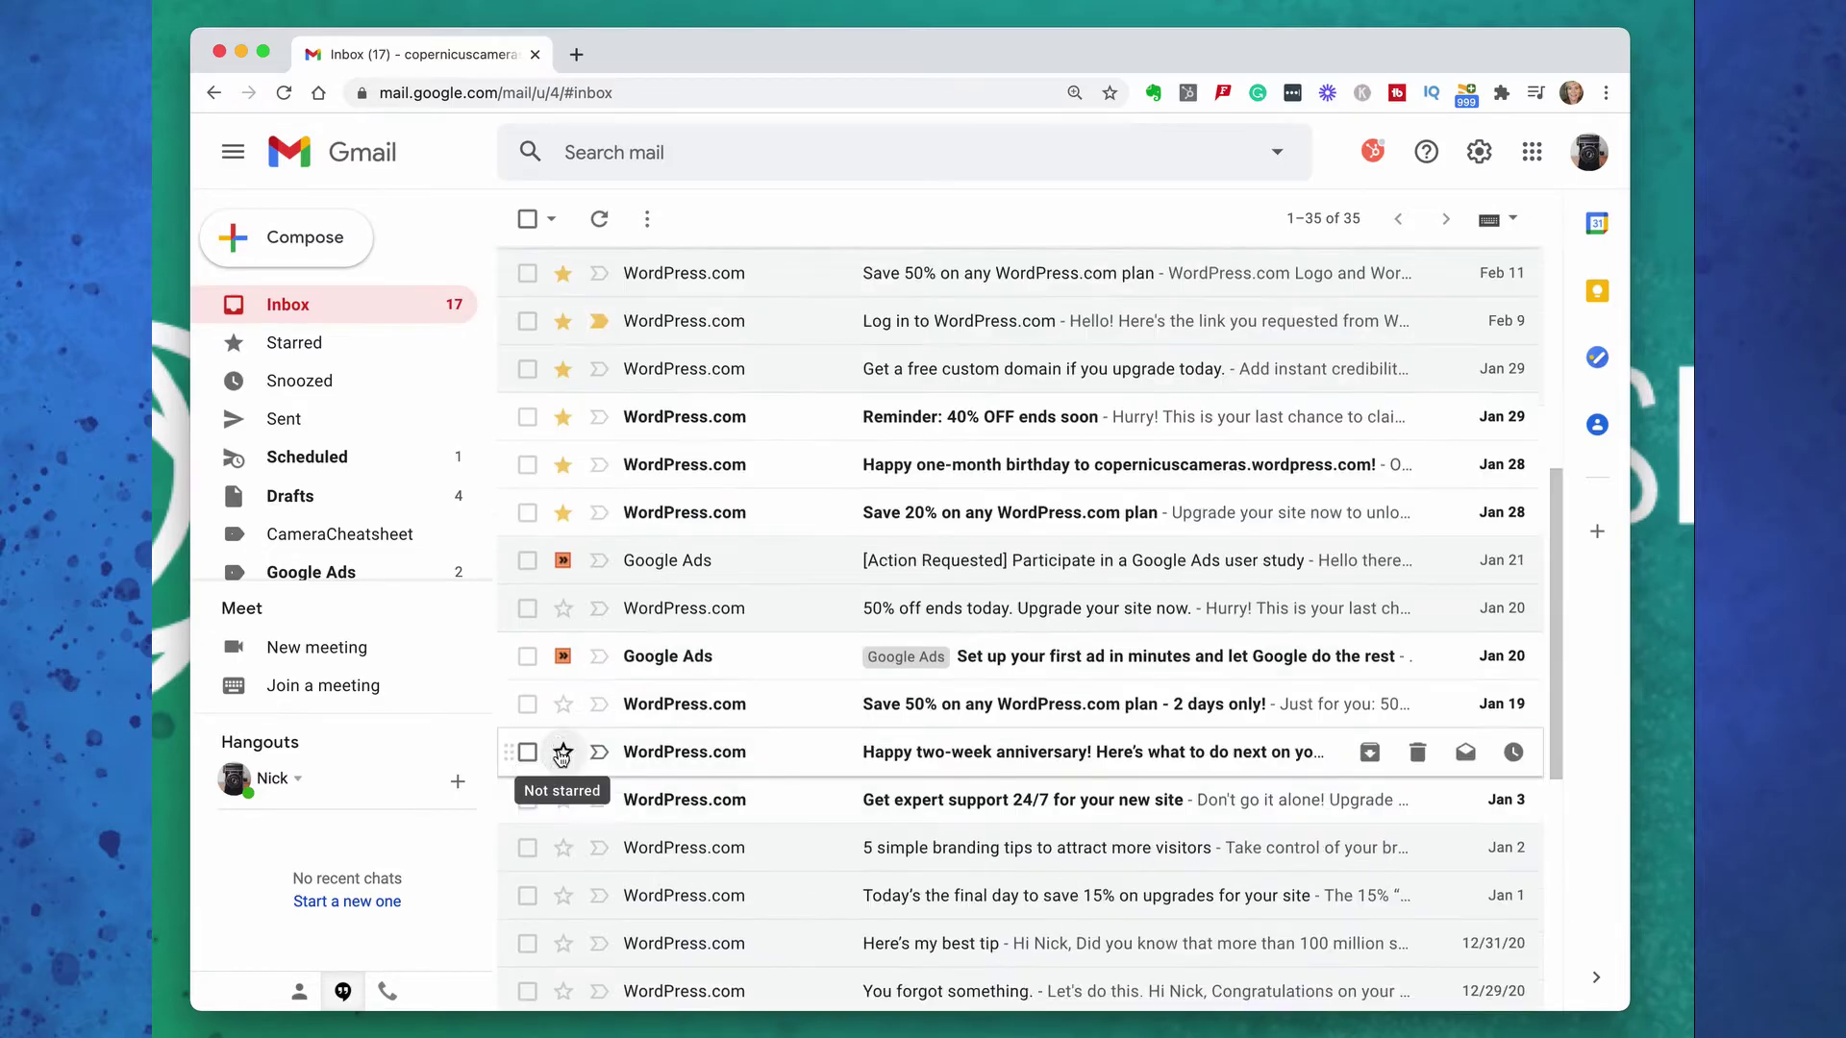
Show starred conversations, then search mail for google
{"action": "scroll", "coordinate": [494, 750], "scroll_direction": "up", "scroll_amount": 10}
{"action": "left_click", "coordinate": [293, 342]}
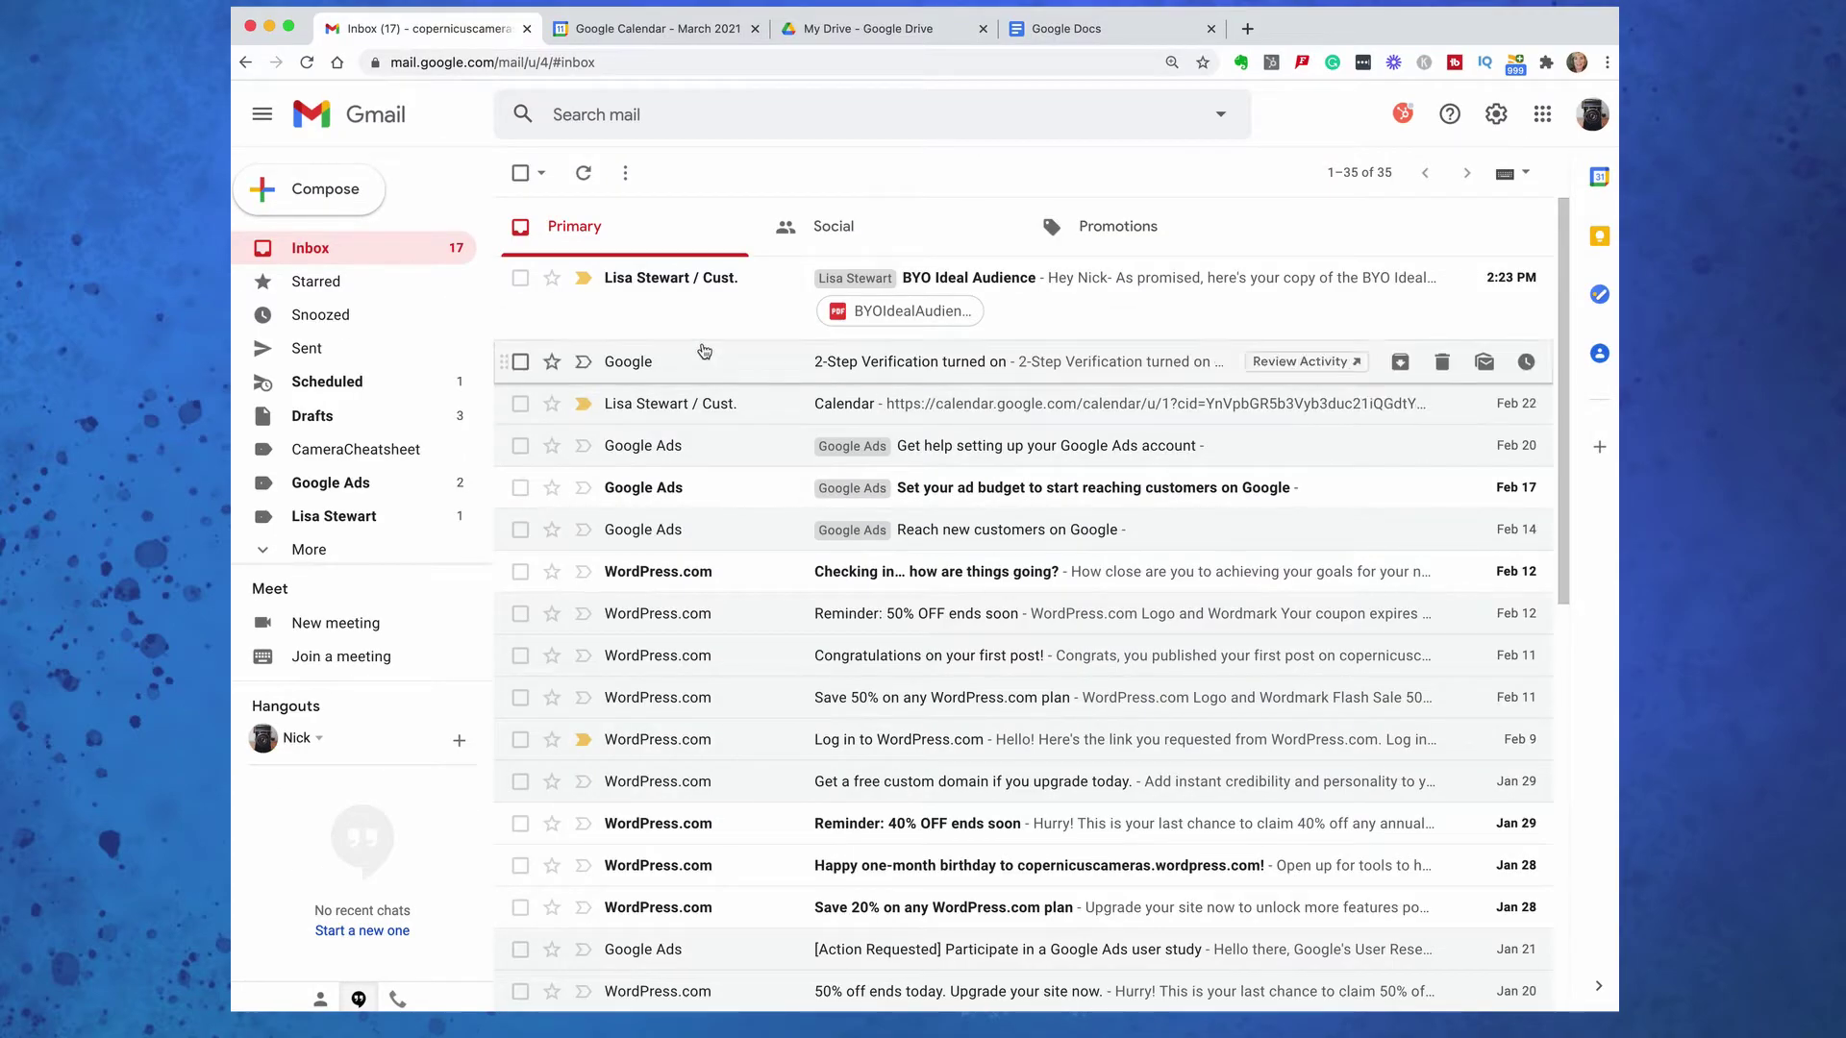
{"action": "left_click", "coordinate": [555, 114]}
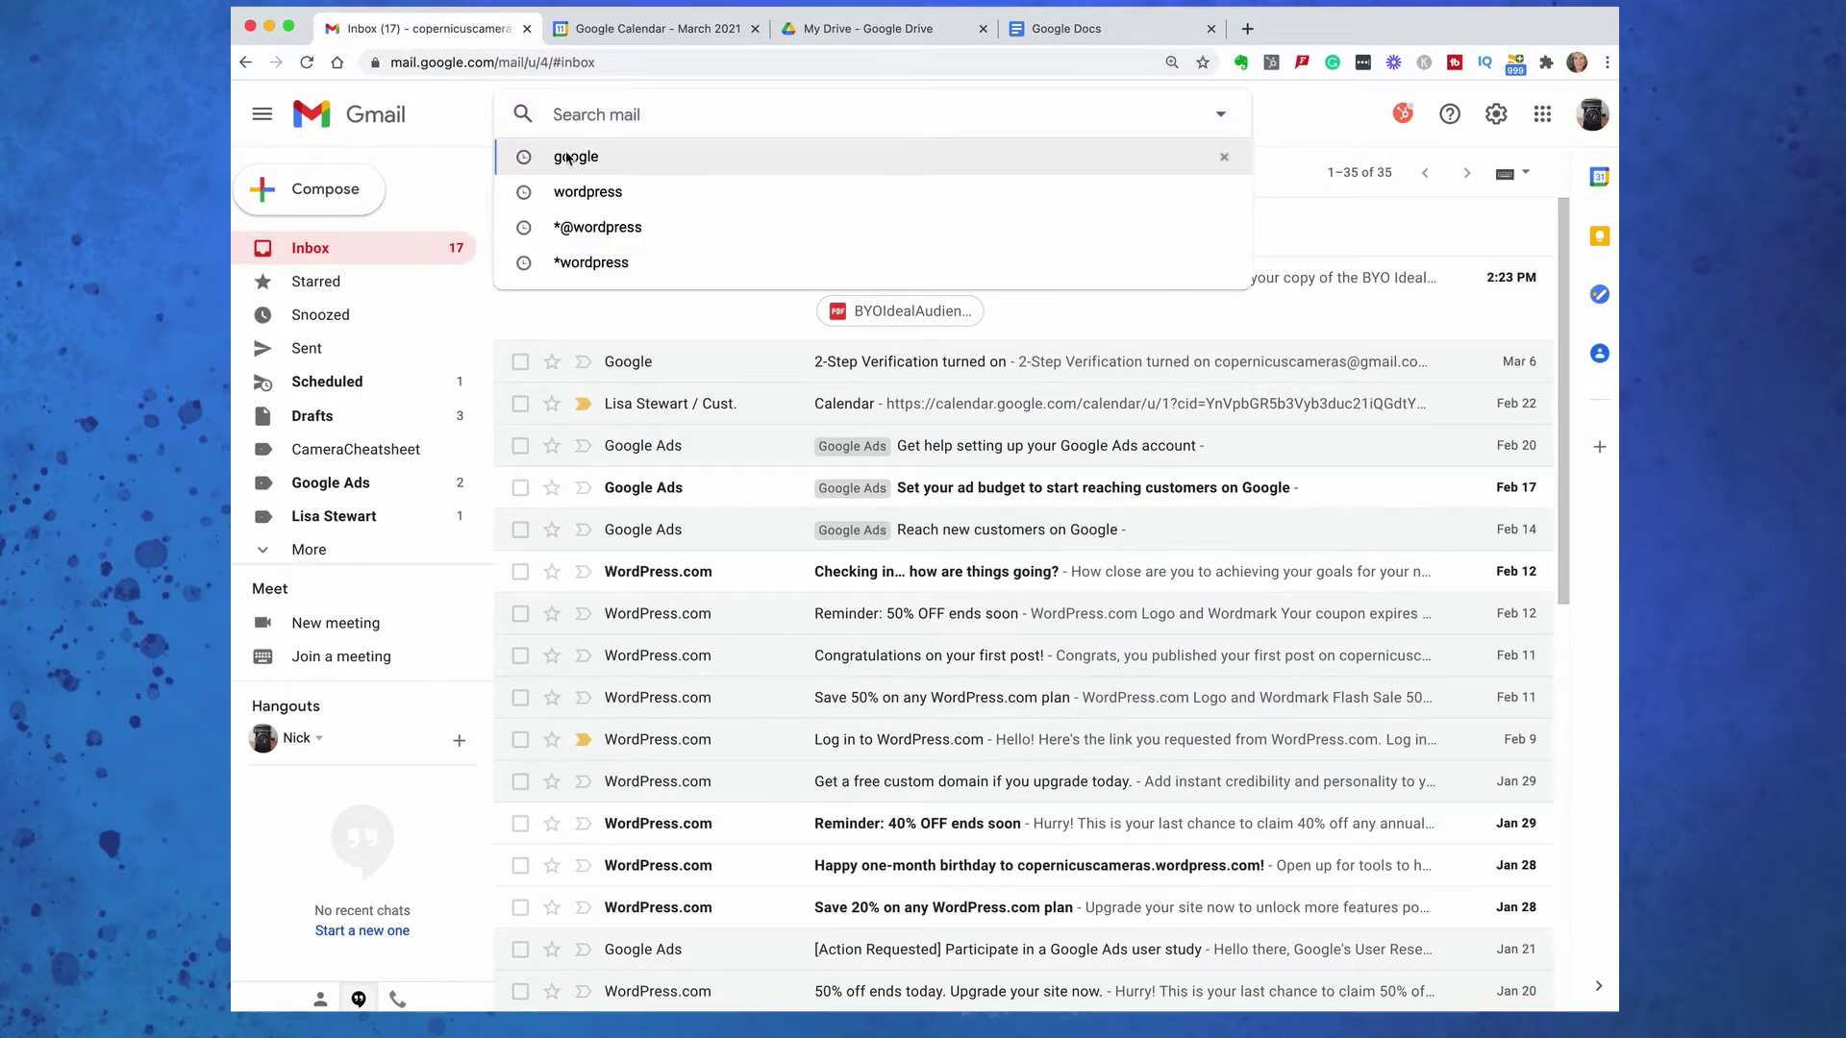
{"action": "left_click", "coordinate": [577, 157]}
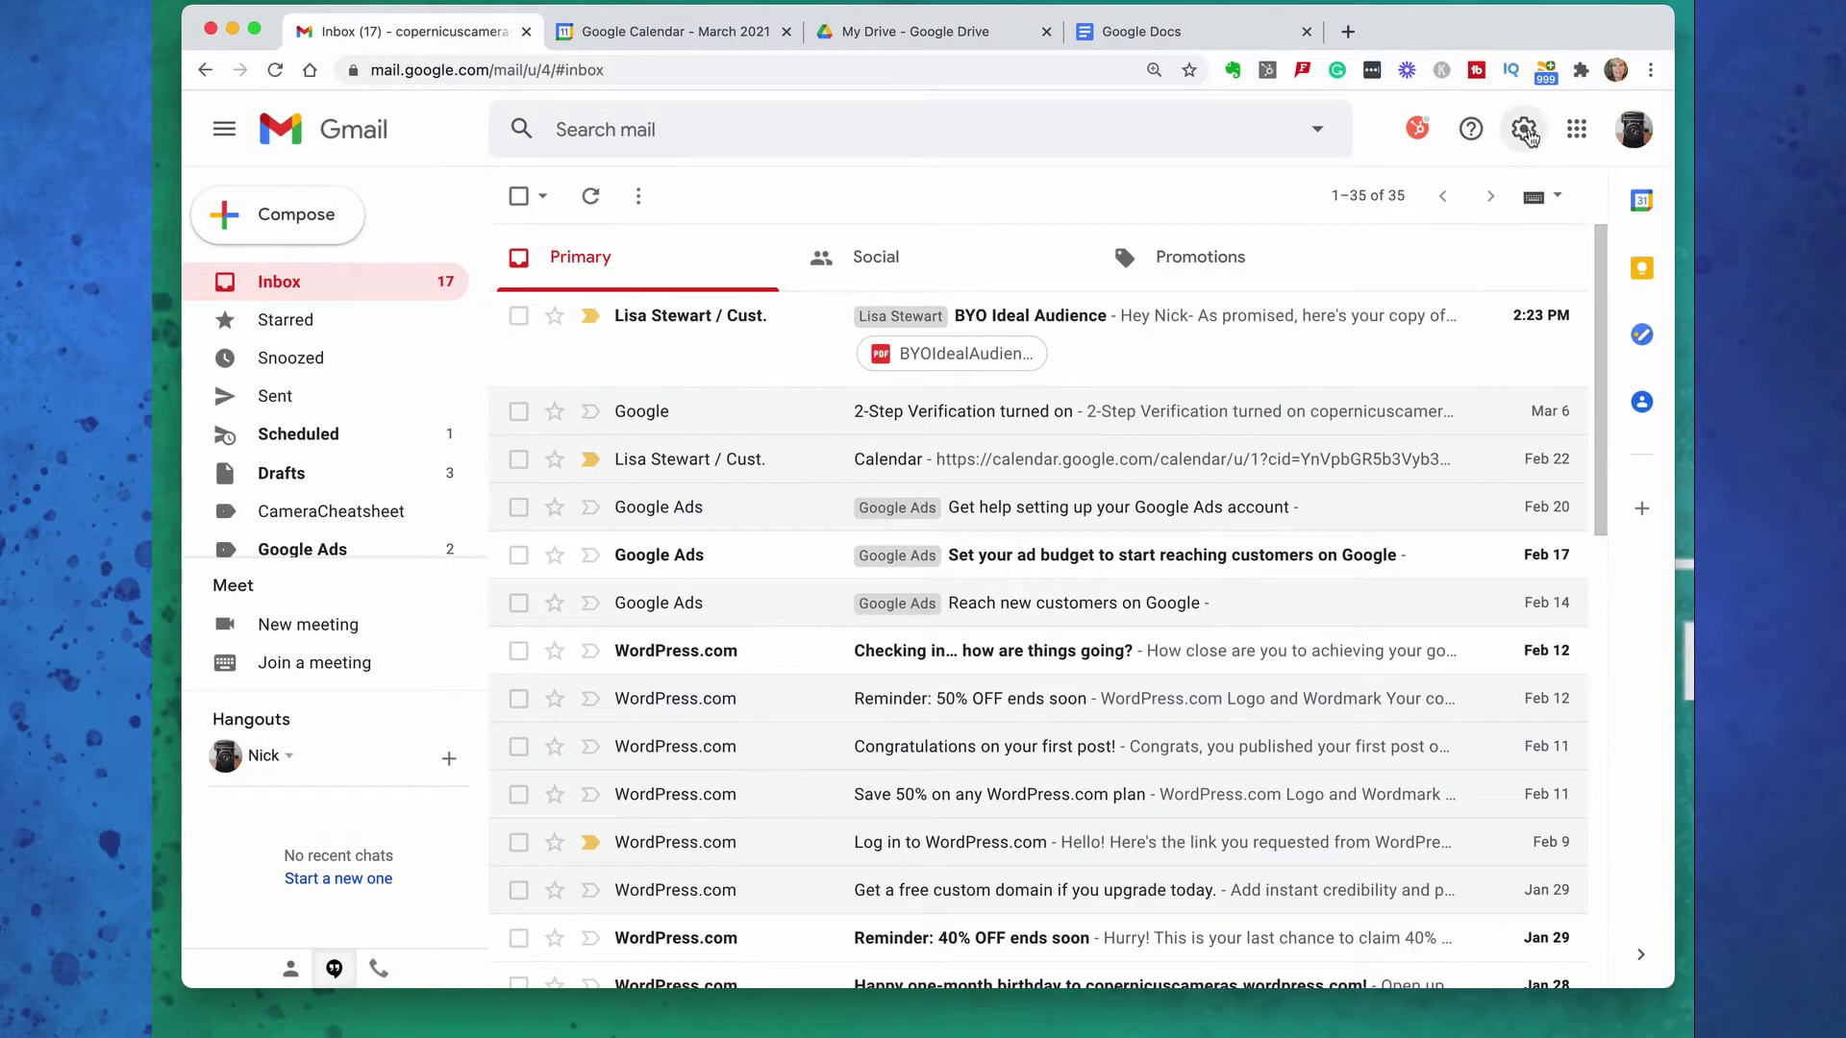
{"action": "left_click", "coordinate": [1527, 133]}
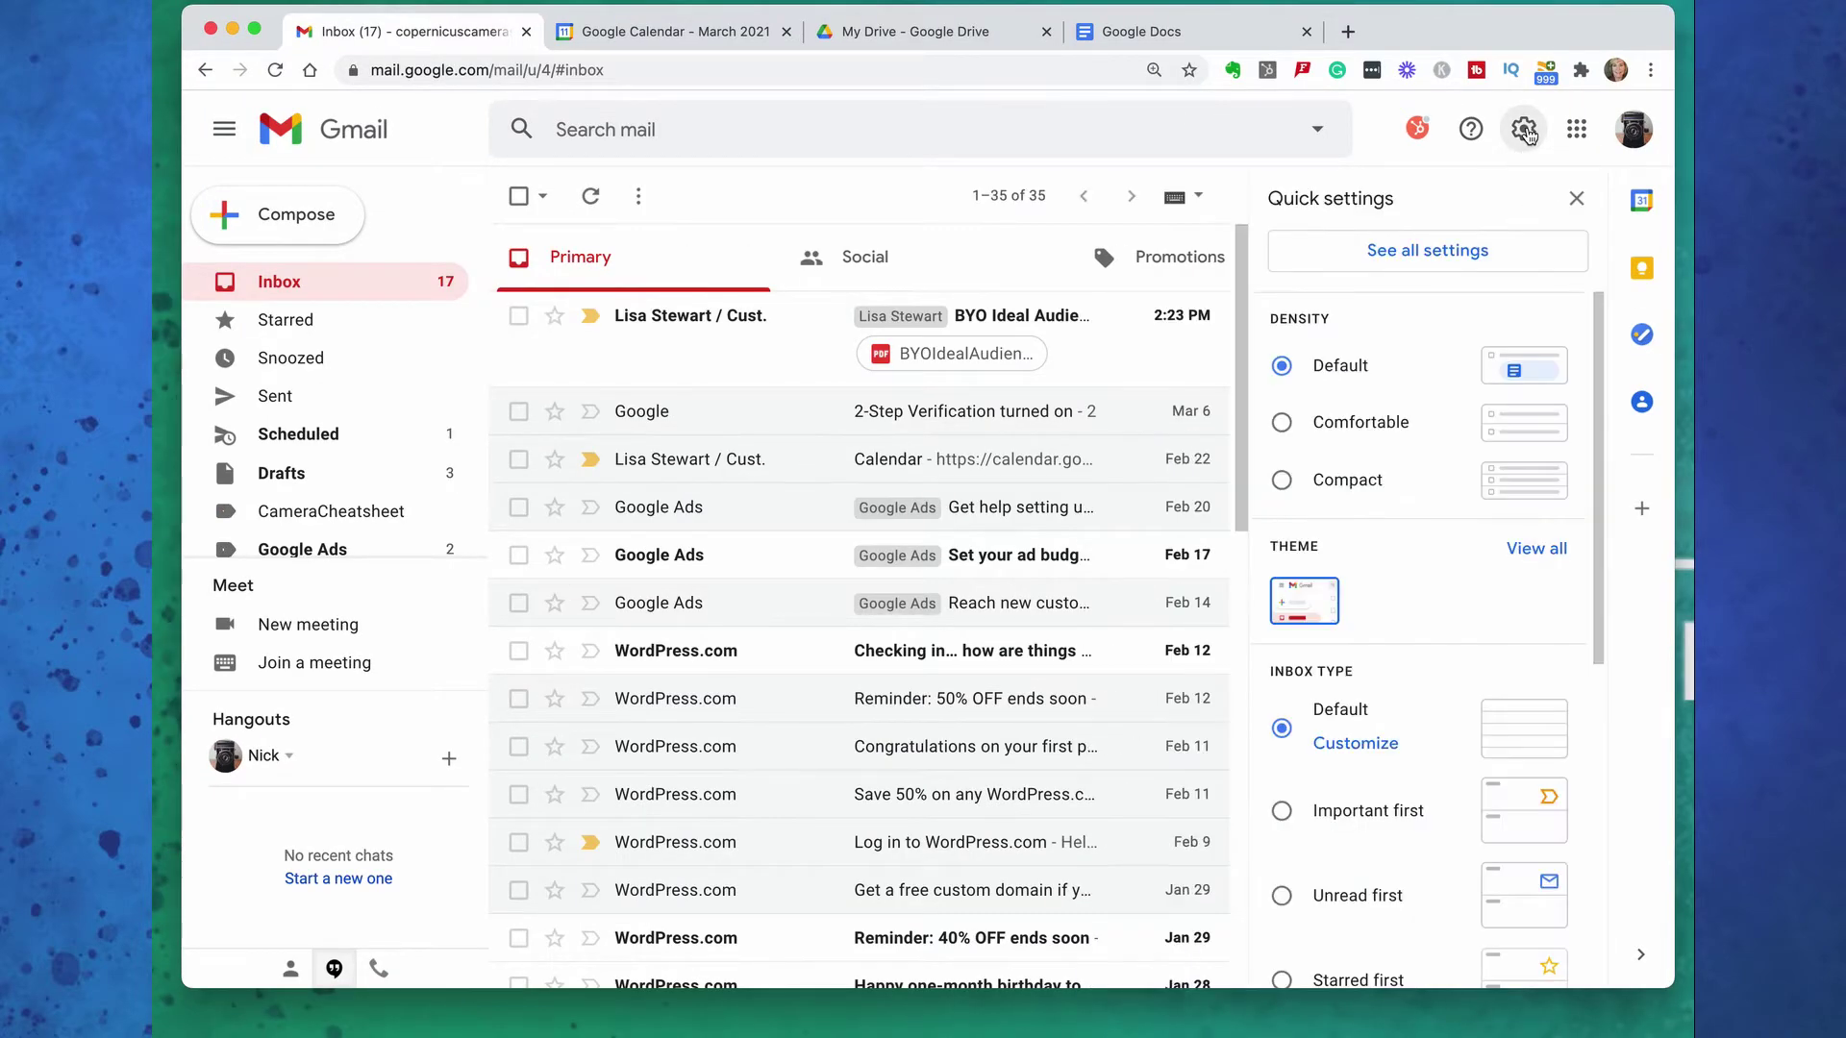
{"action": "left_click", "coordinate": [1498, 257]}
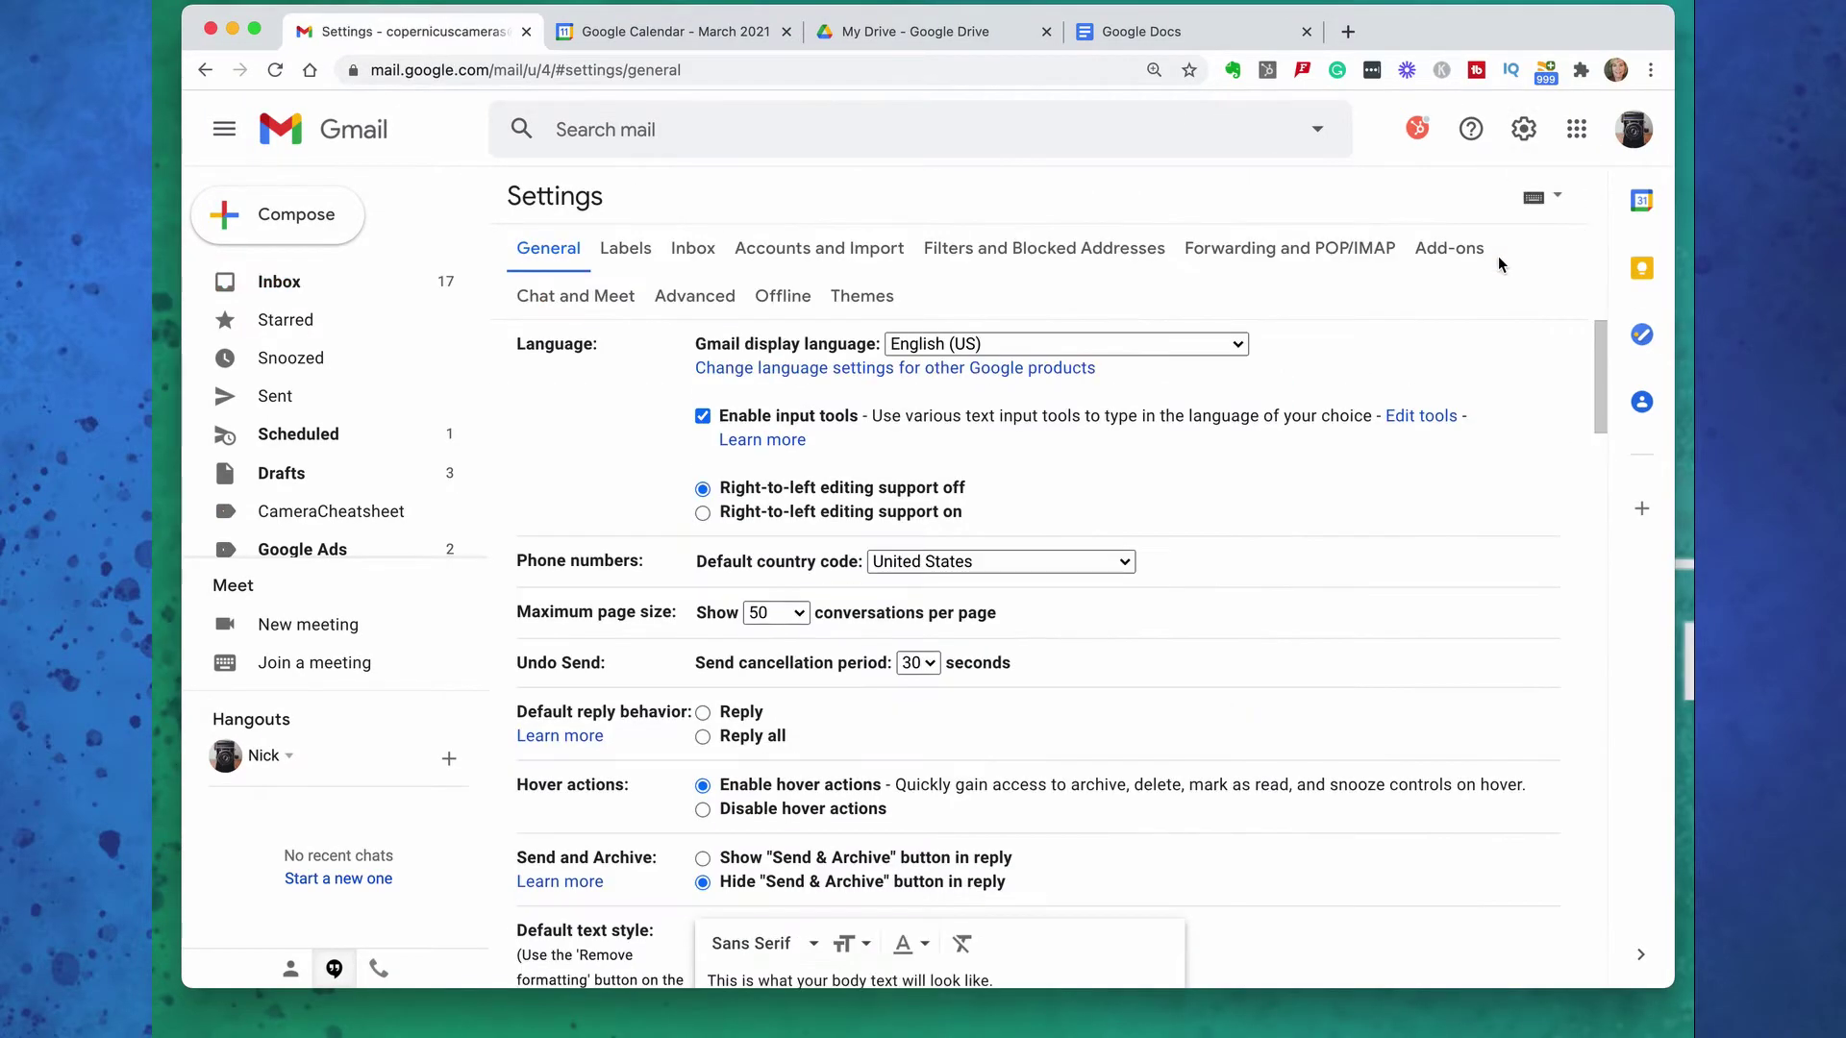
{"action": "scroll", "coordinate": [1358, 541], "scroll_direction": "down", "scroll_amount": 15}
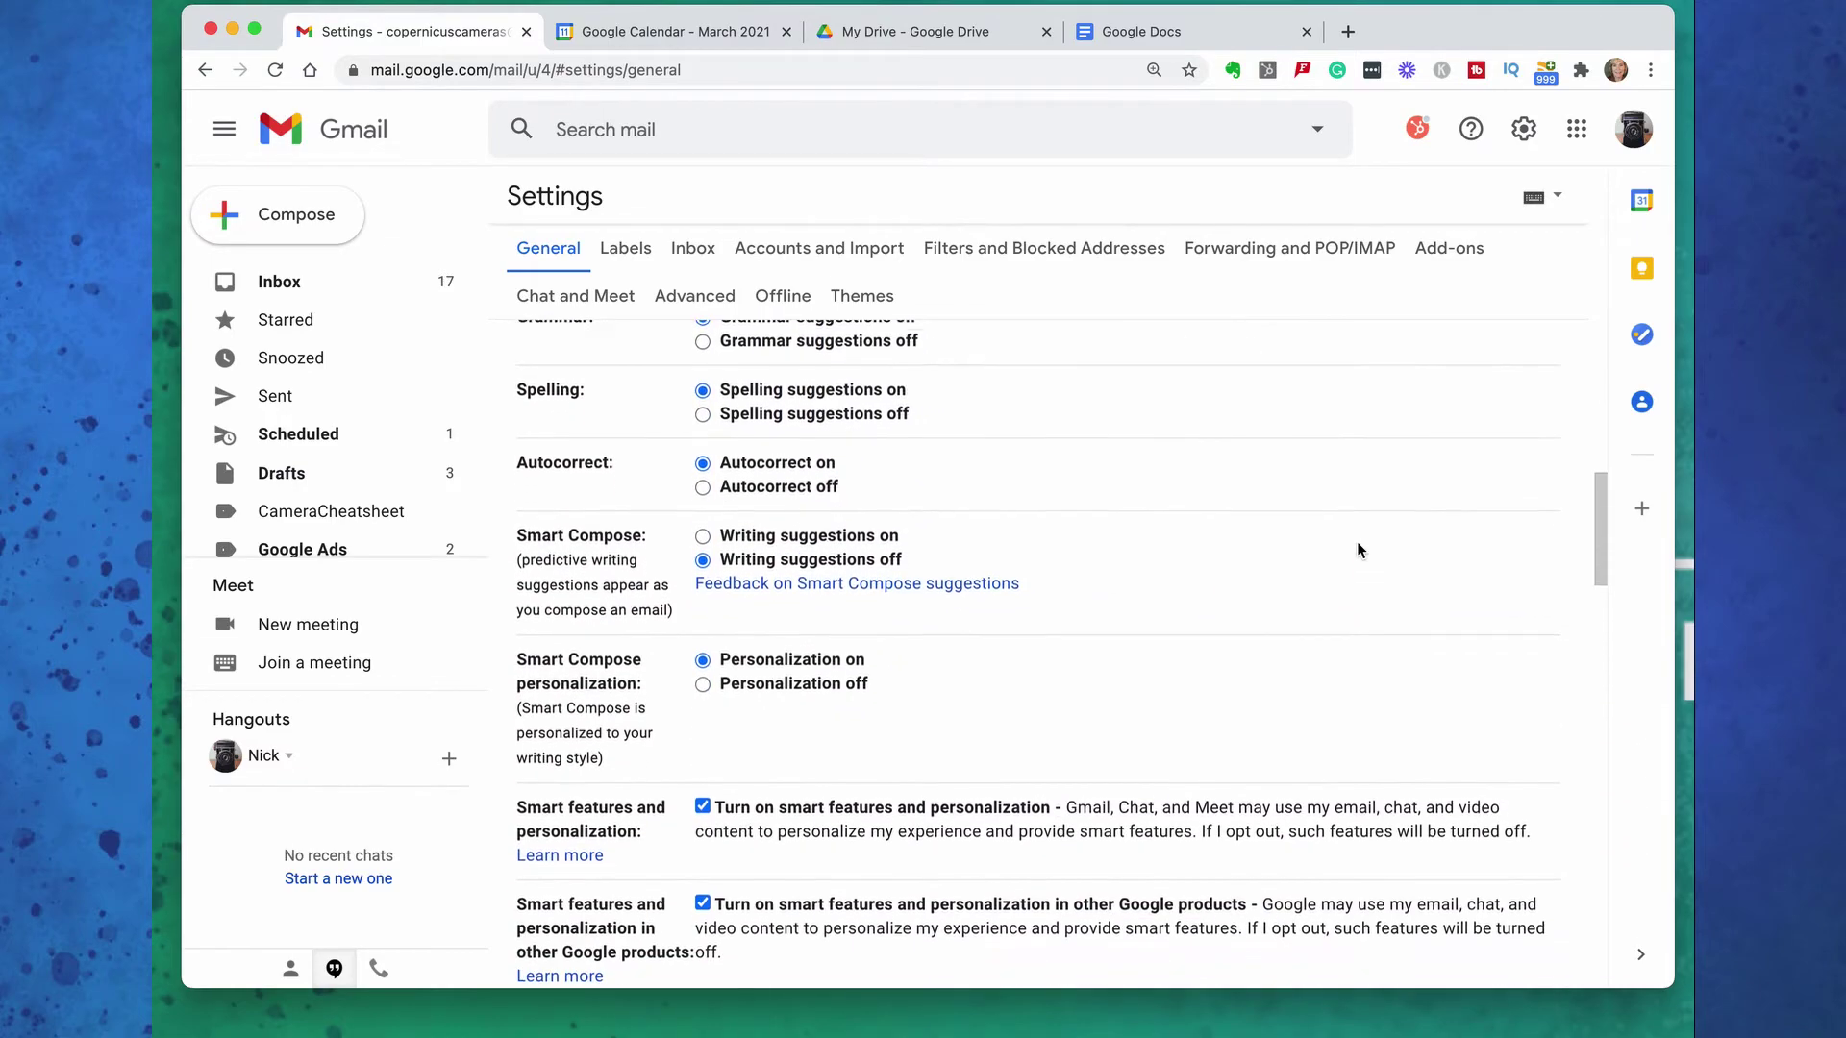
{"action": "scroll", "coordinate": [1358, 549], "scroll_direction": "down", "scroll_amount": 15}
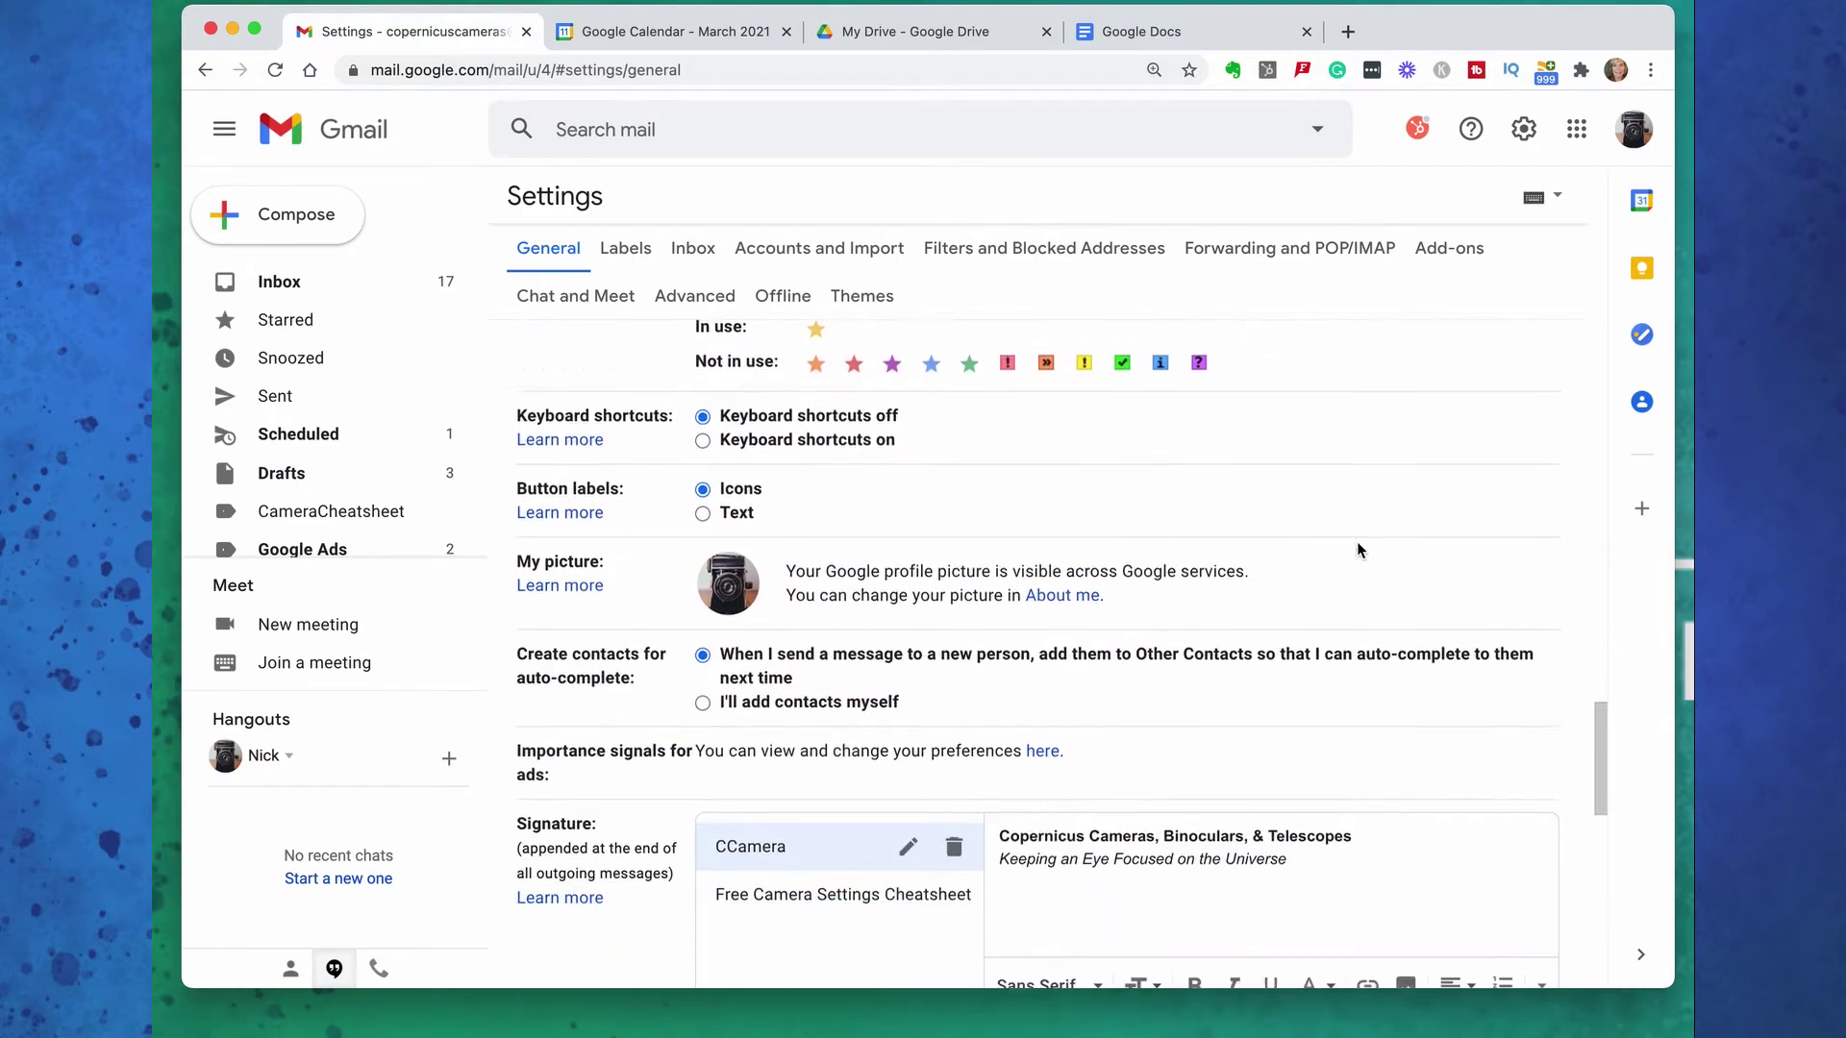
{"action": "scroll", "coordinate": [1358, 549], "scroll_direction": "down", "scroll_amount": 3}
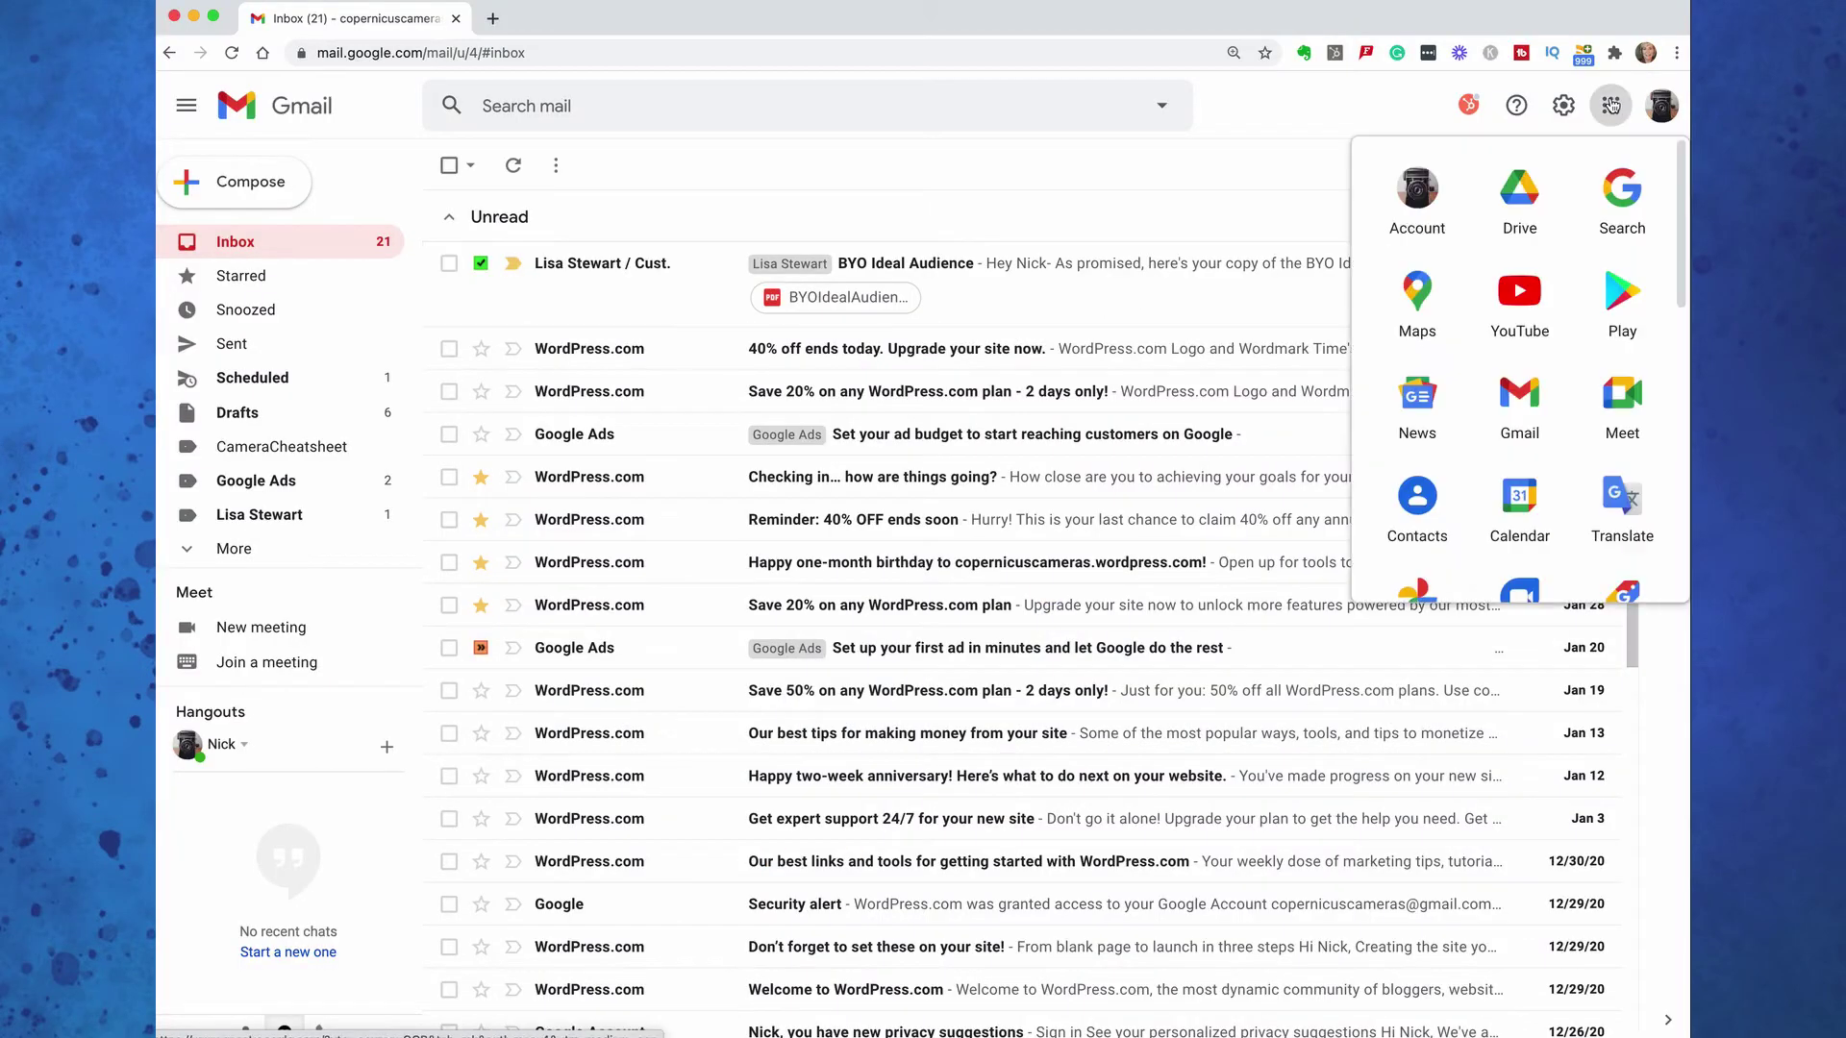
Open Google Drive and browse the Google Docs template gallery
{"action": "left_click", "coordinate": [1516, 188]}
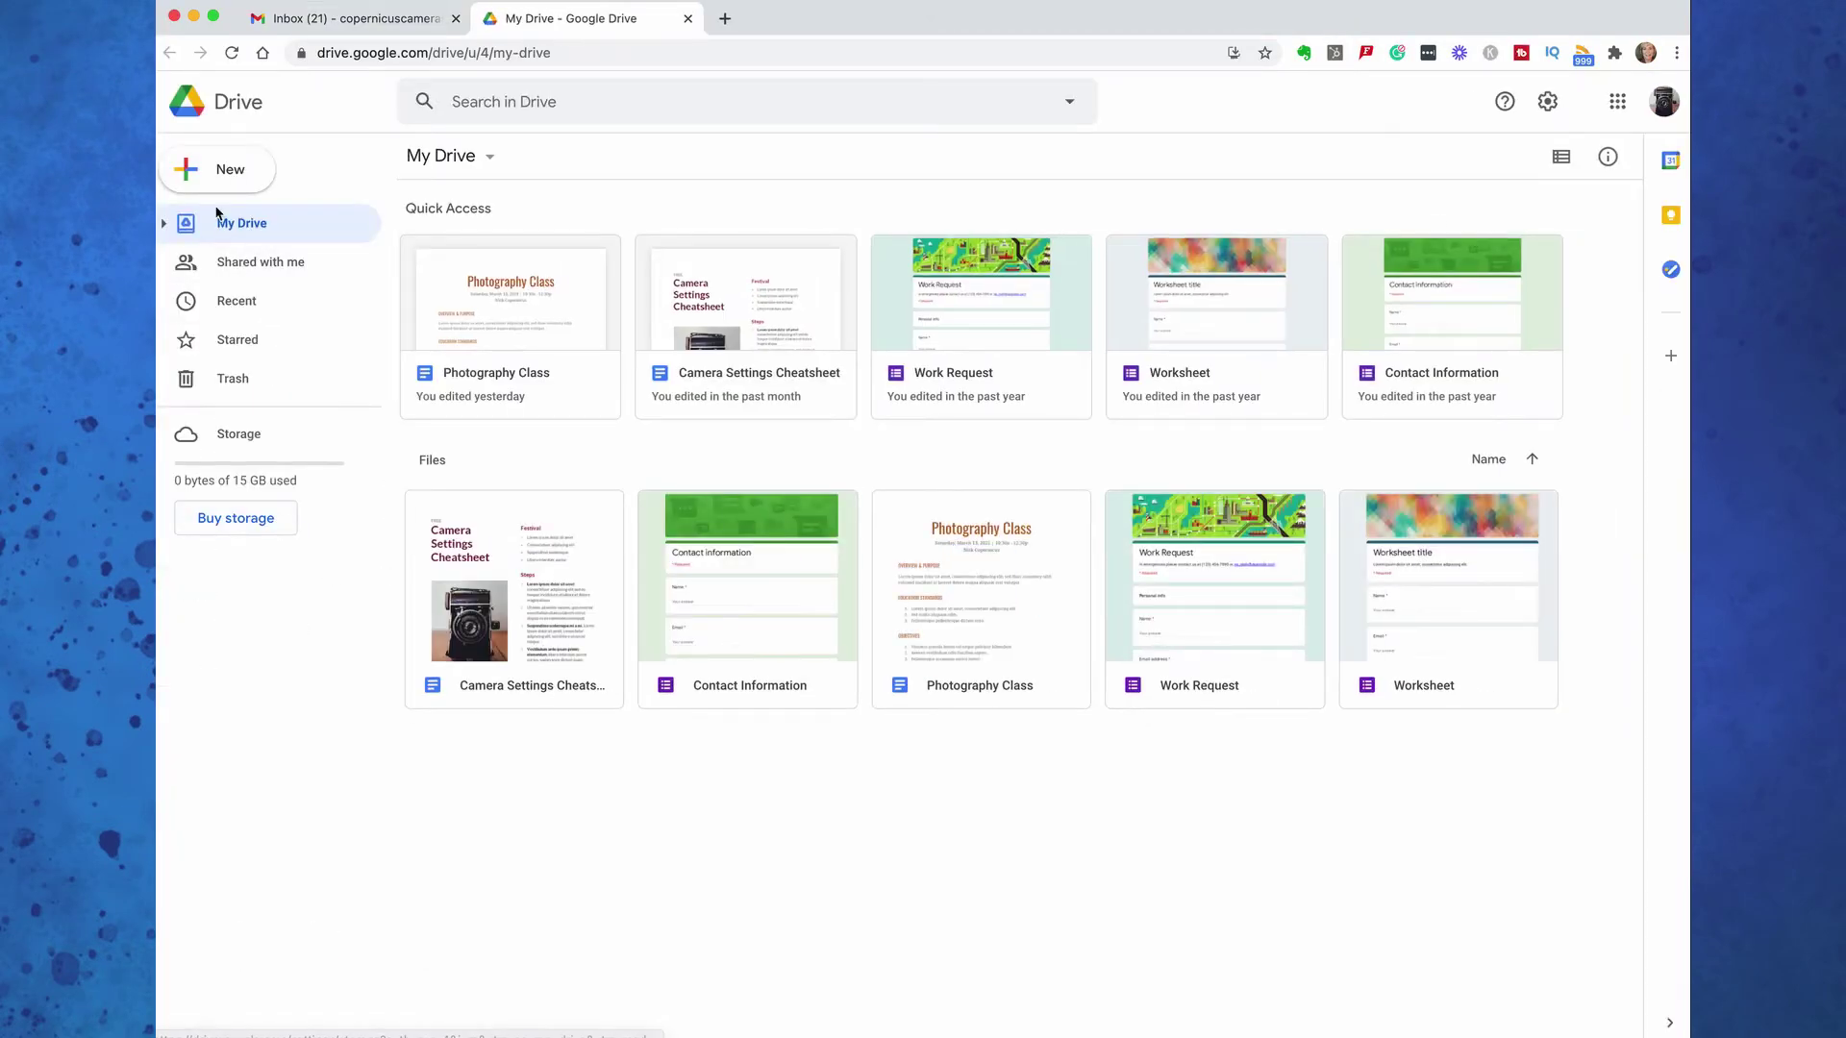
{"action": "left_click", "coordinate": [219, 170]}
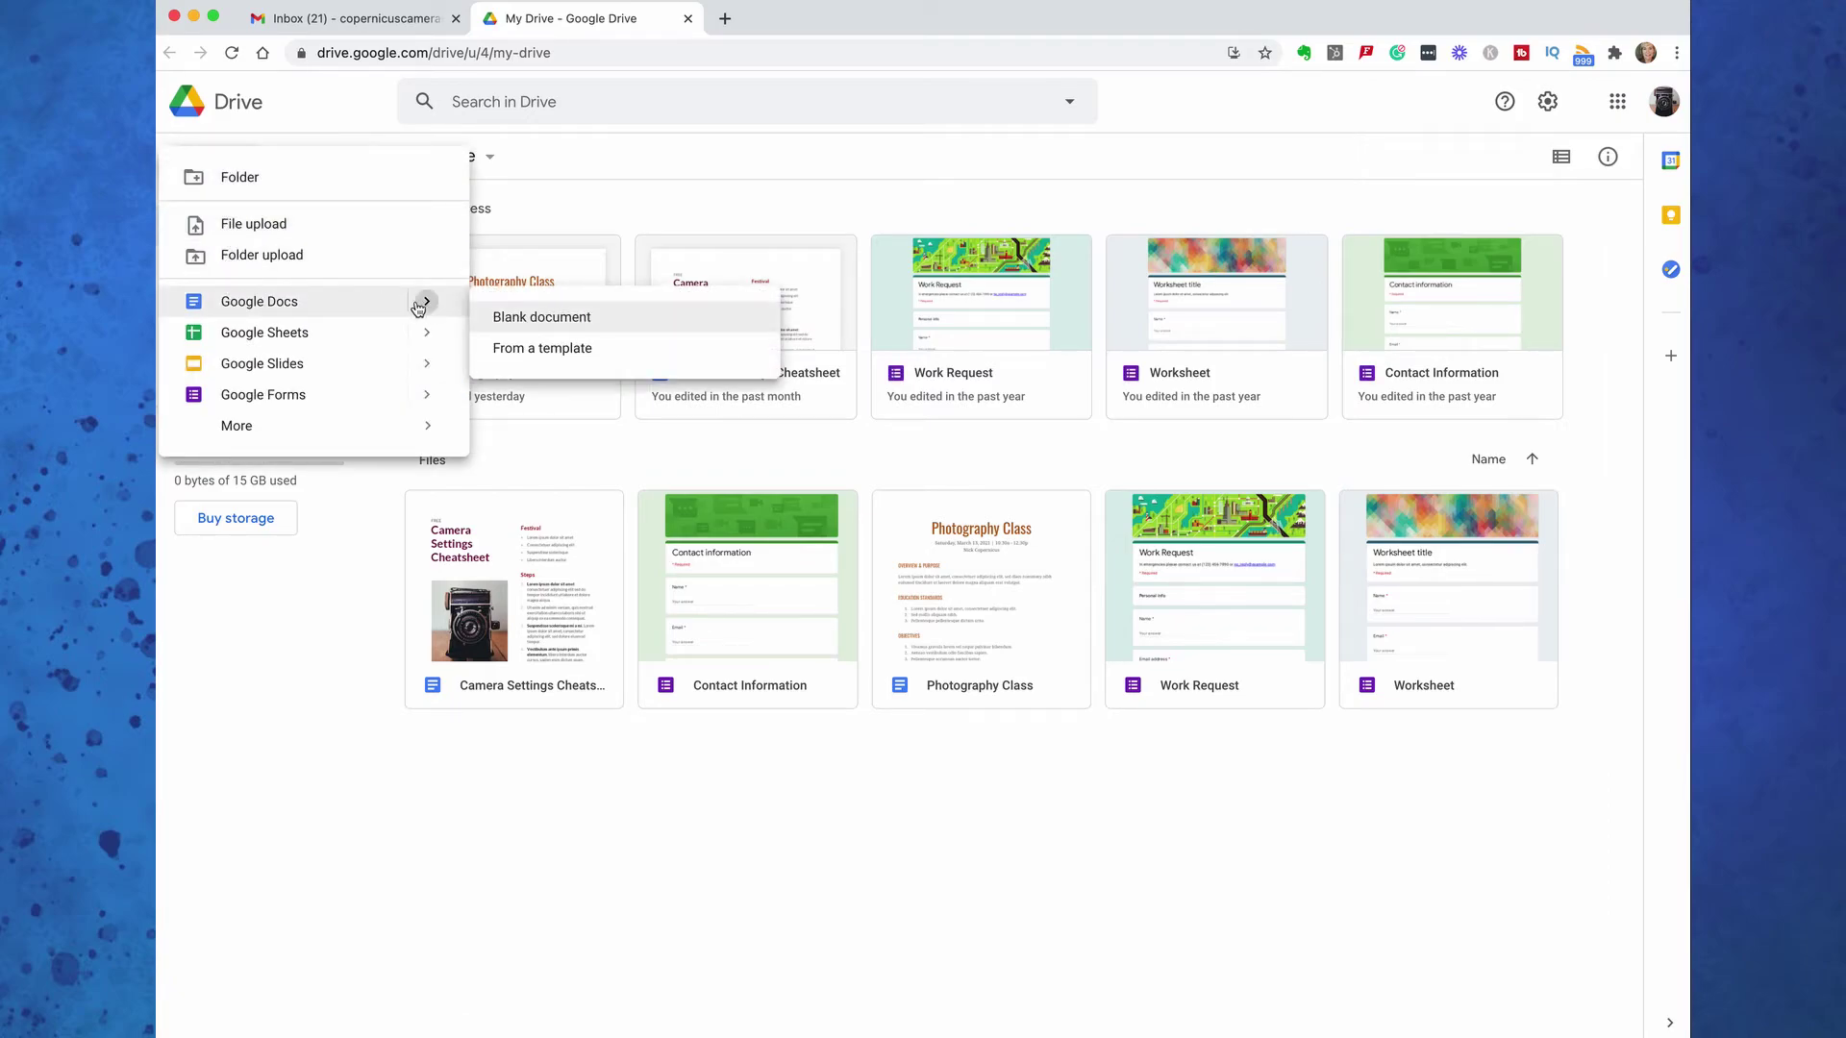
{"action": "mouse_move", "coordinate": [423, 371]}
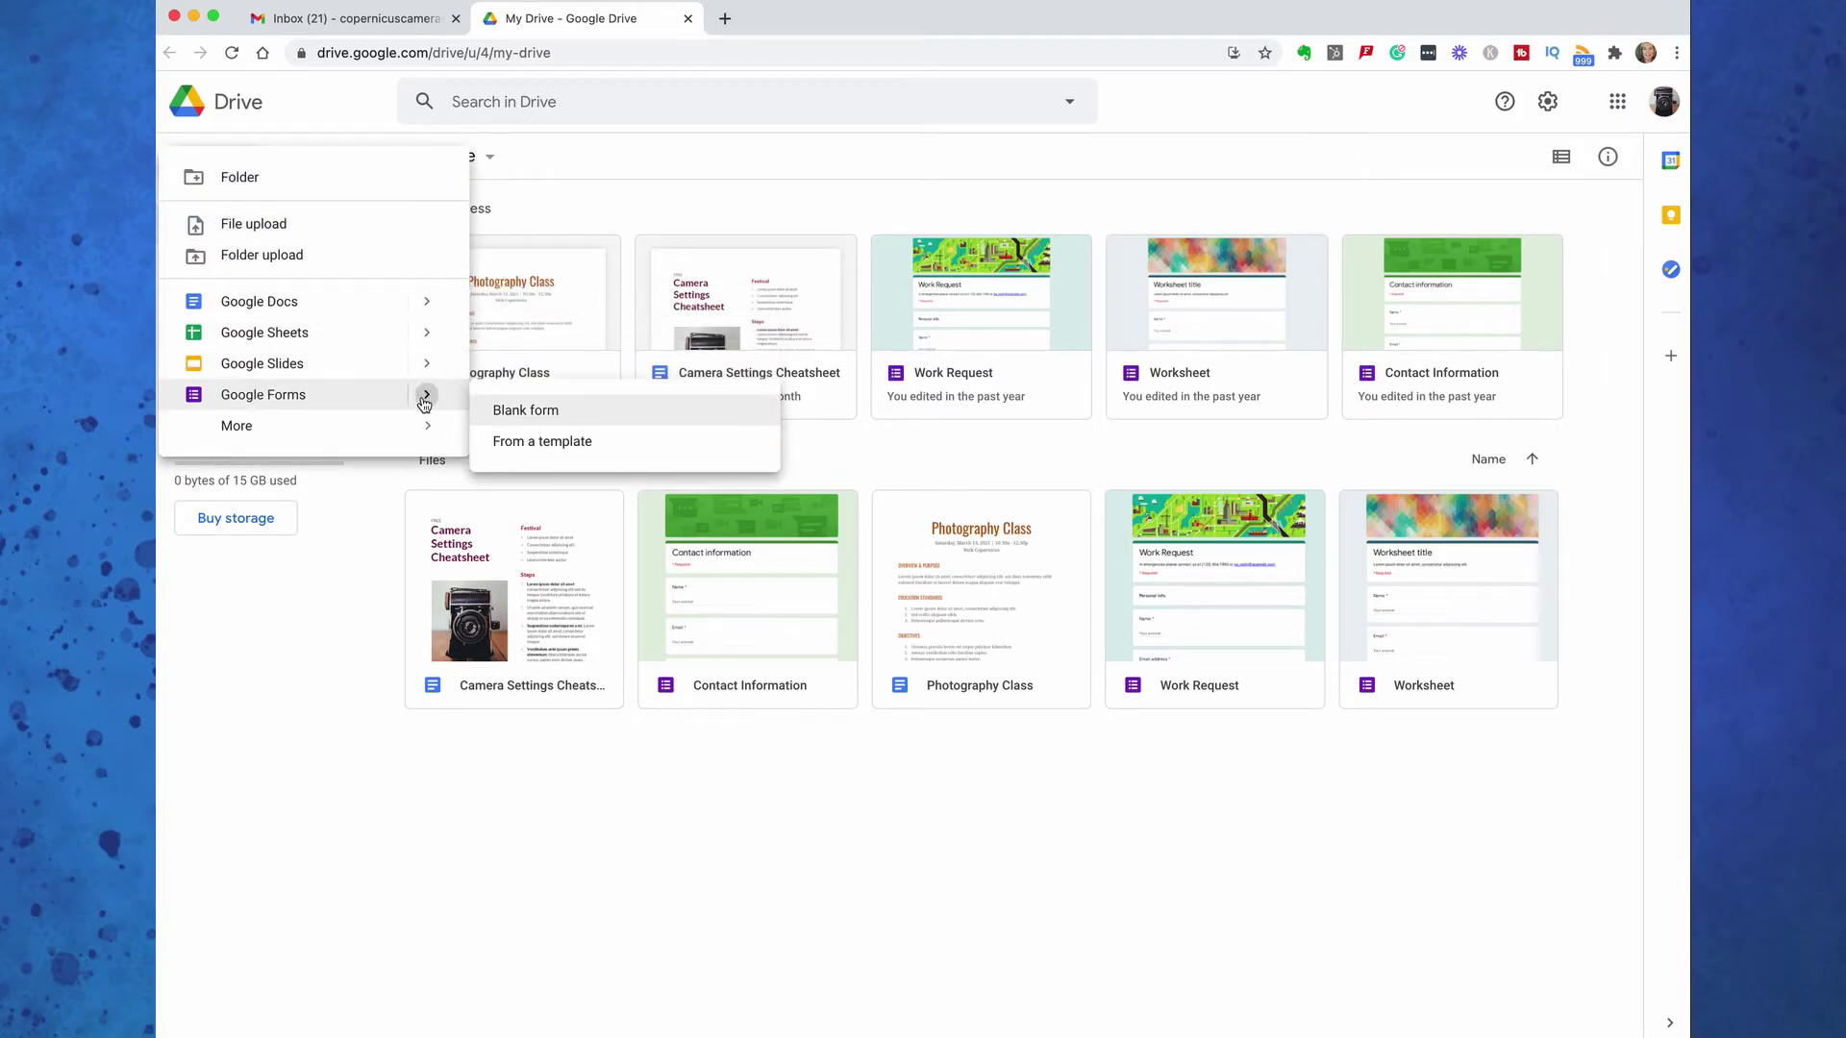
{"action": "mouse_move", "coordinate": [424, 313]}
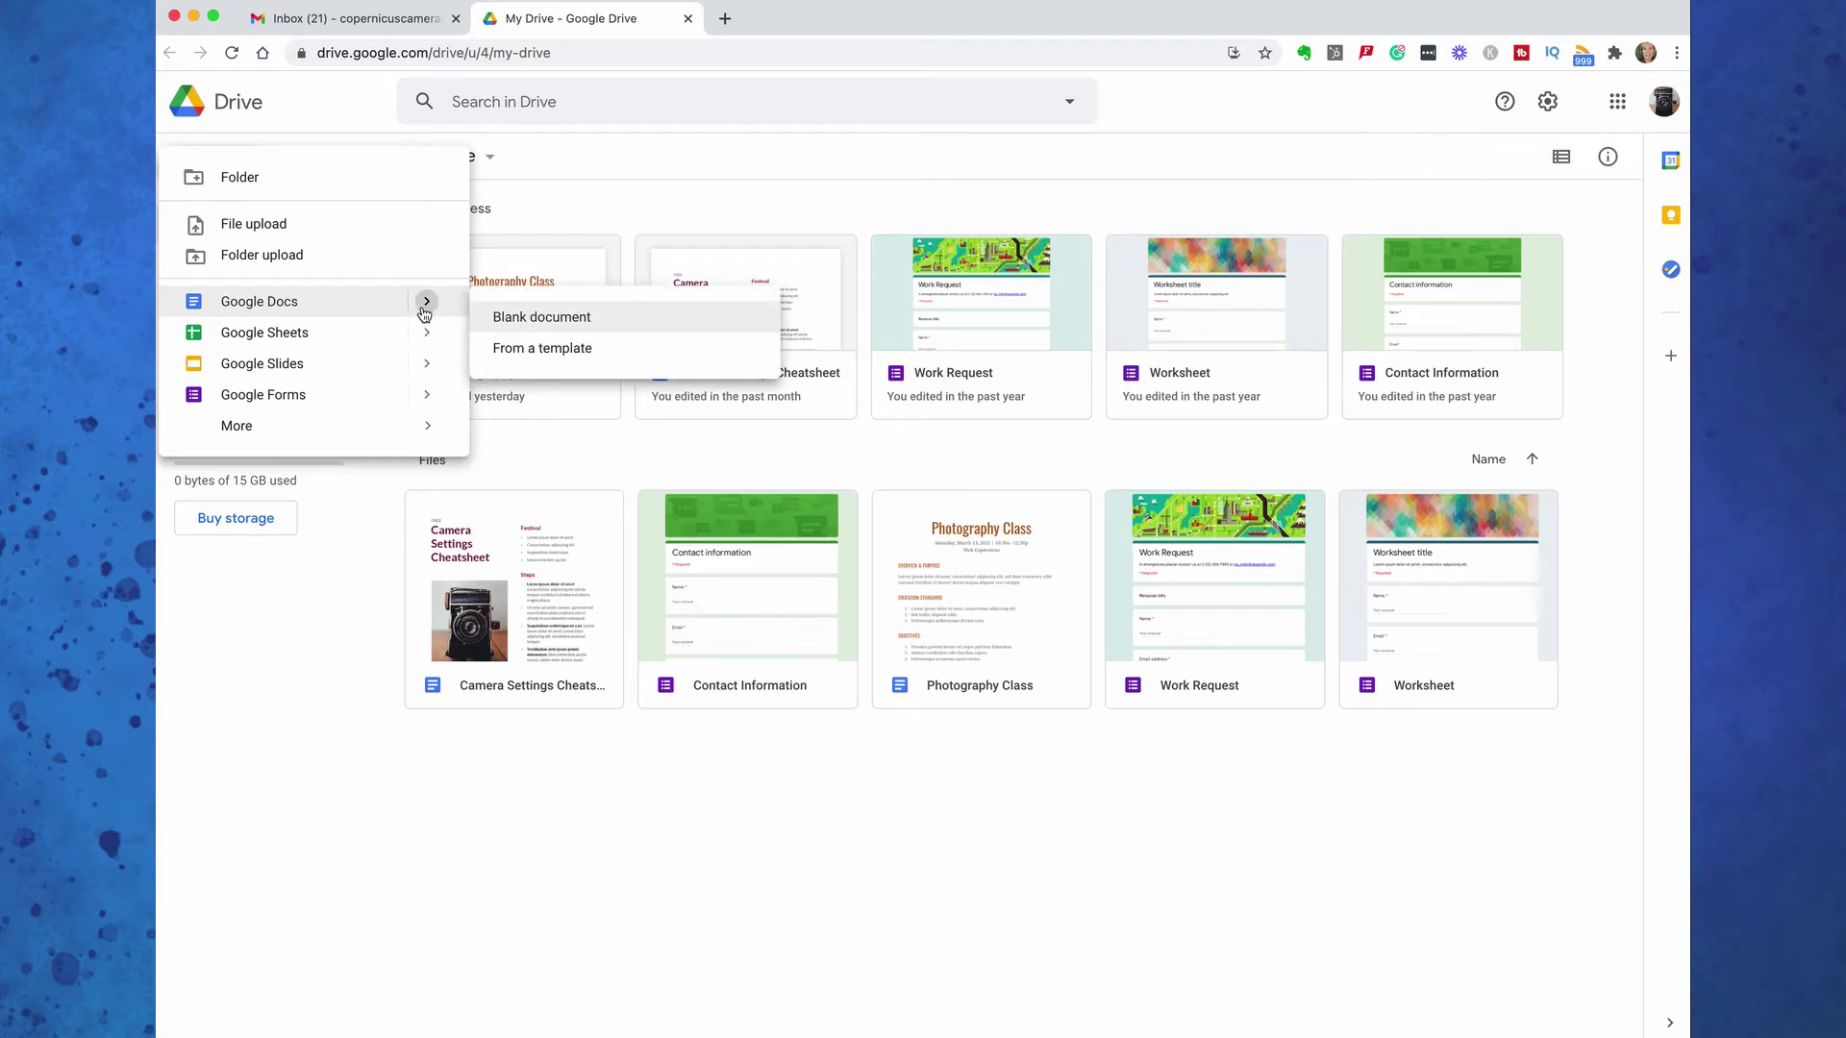
{"action": "left_click", "coordinate": [520, 342]}
{"action": "scroll", "coordinate": [268, 483], "scroll_direction": "down", "scroll_amount": 12}
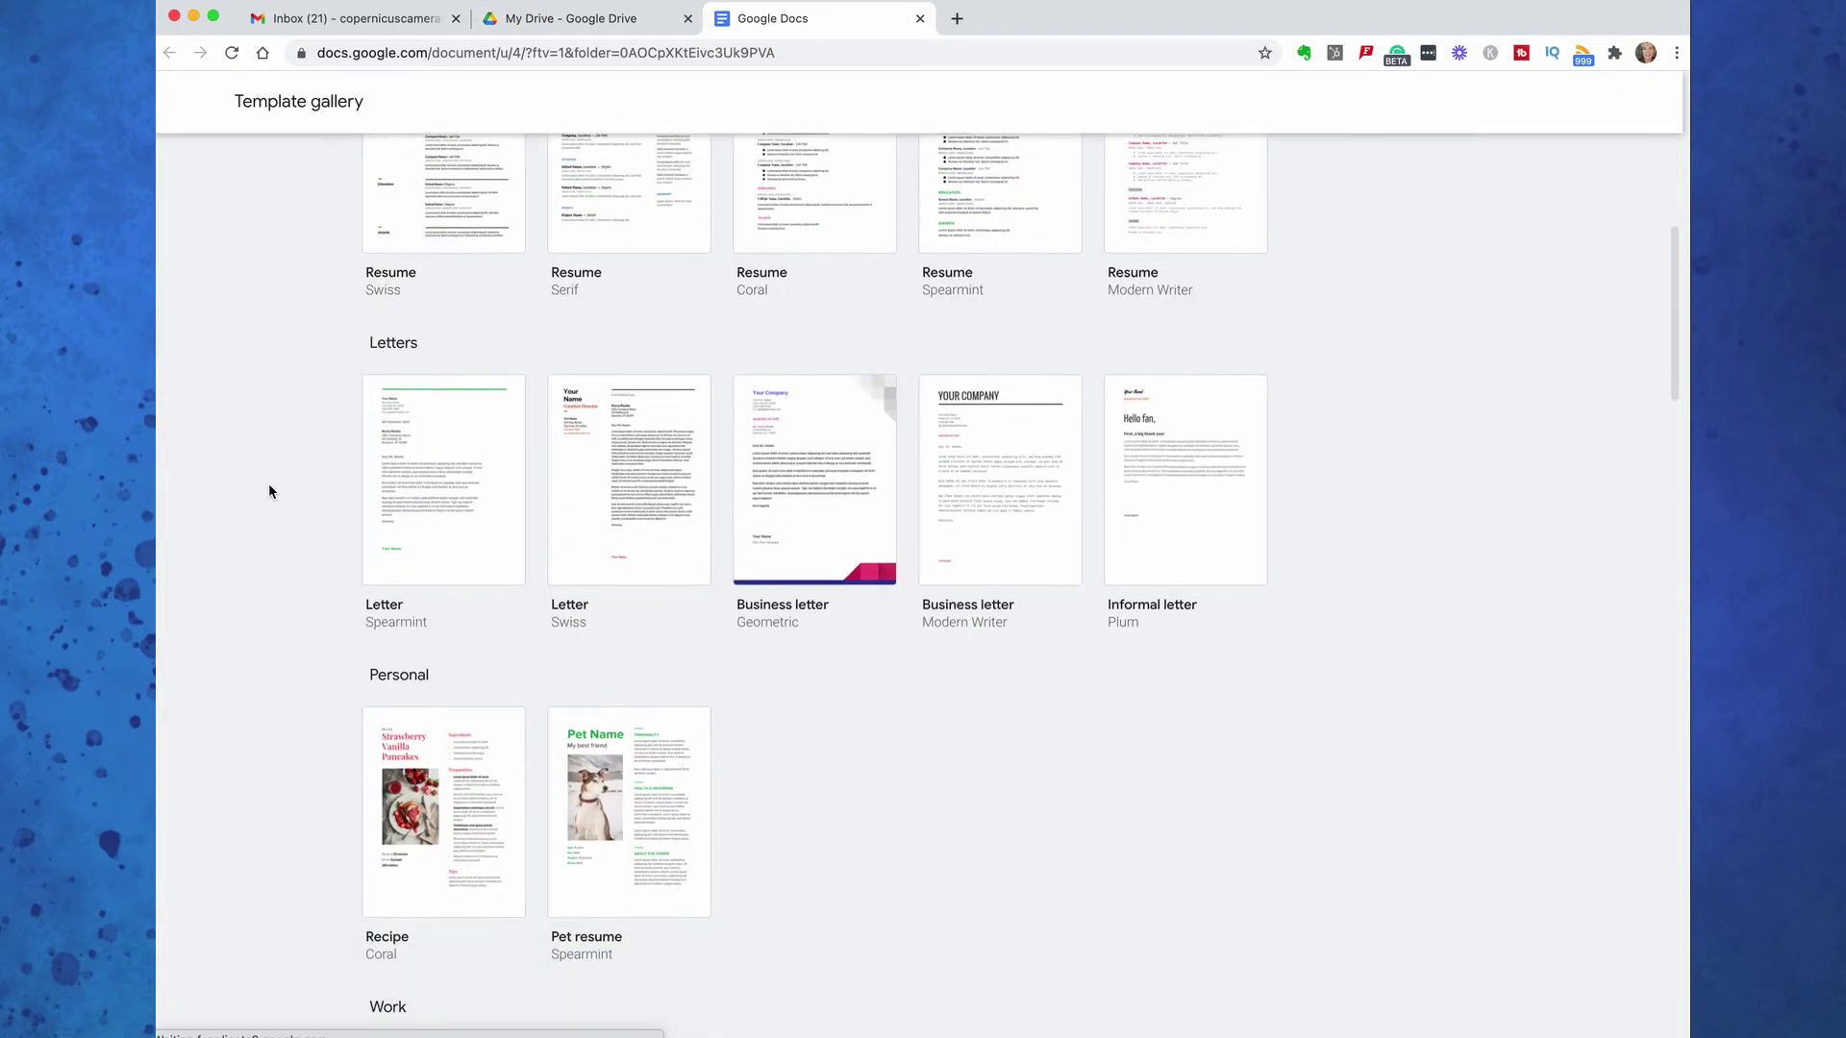
{"action": "scroll", "coordinate": [268, 483], "scroll_direction": "down", "scroll_amount": 20}
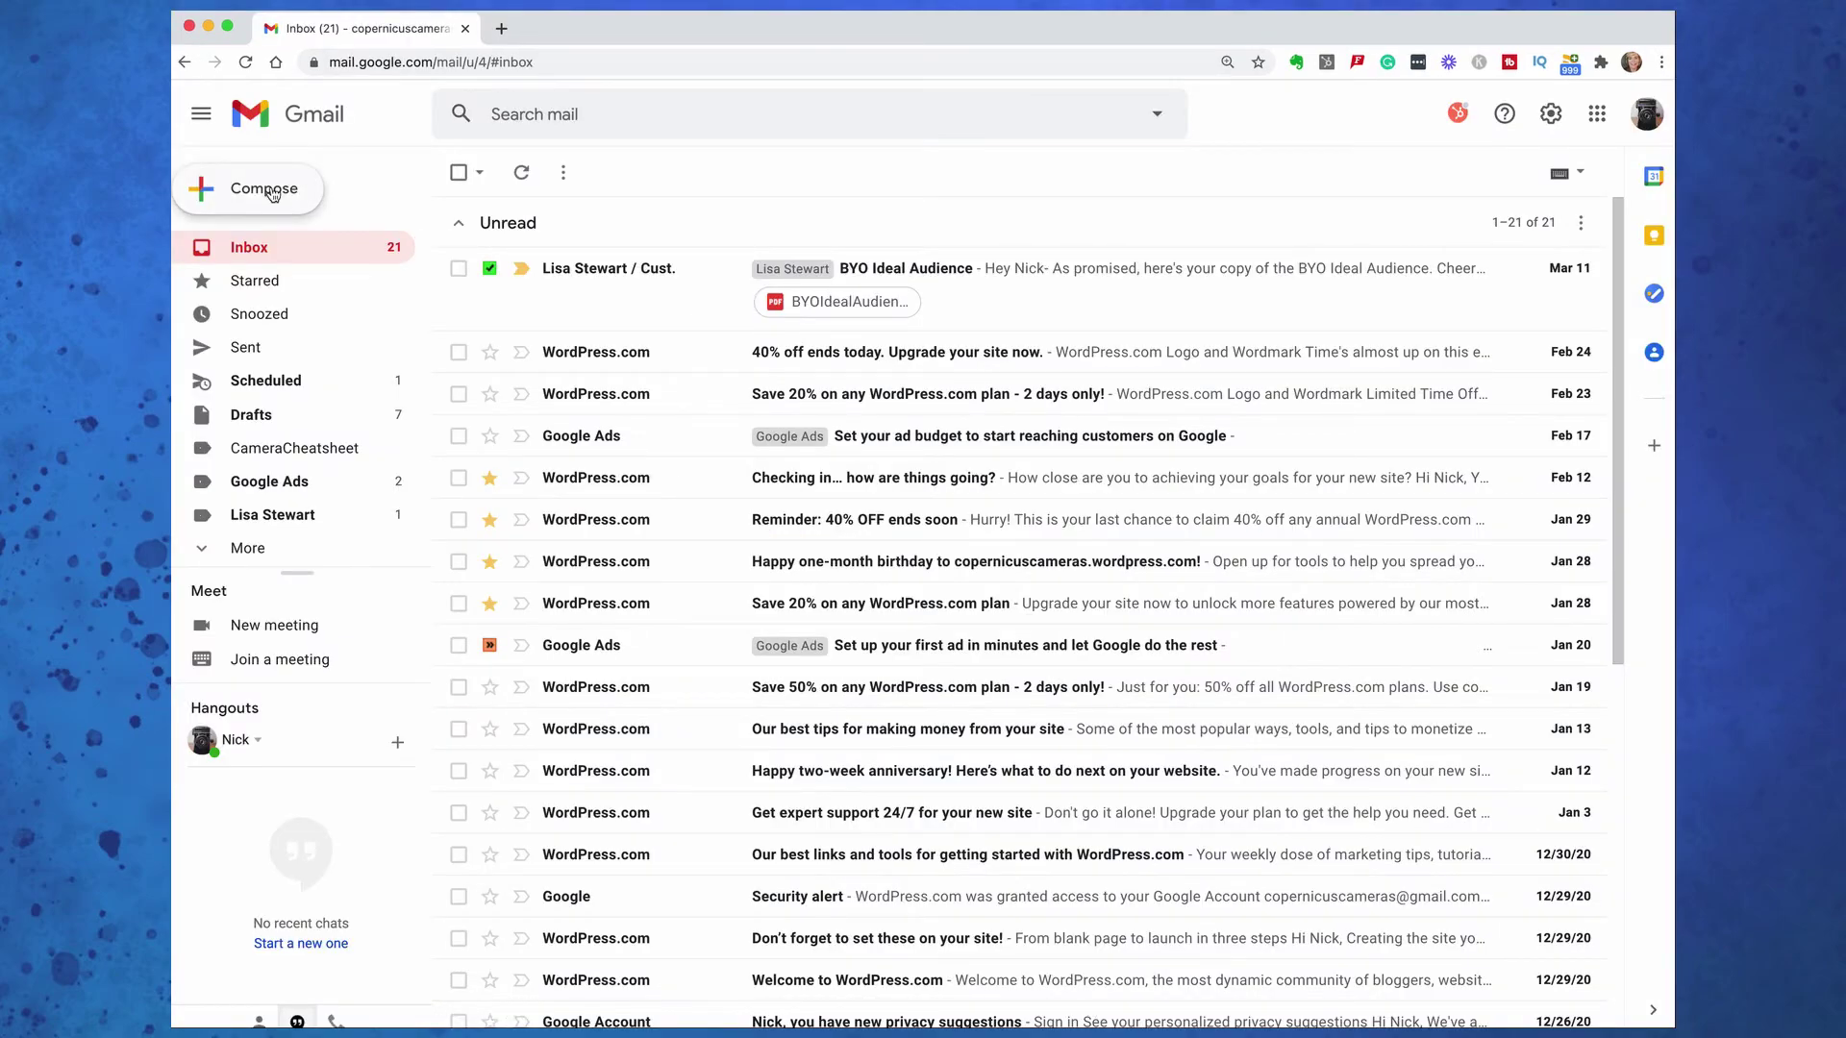
Compose an email from the Photography Class template, replacing 'Customer' with the recipient's first name
{"action": "left_click", "coordinate": [248, 188]}
{"action": "left_click", "coordinate": [1550, 1006]}
{"action": "mouse_move", "coordinate": [1503, 788]}
{"action": "left_click", "coordinate": [1192, 817]}
{"action": "double_click", "coordinate": [1060, 539]}
{"action": "type", "text": "Lisa"}
{"action": "left_click", "coordinate": [1321, 1006]}
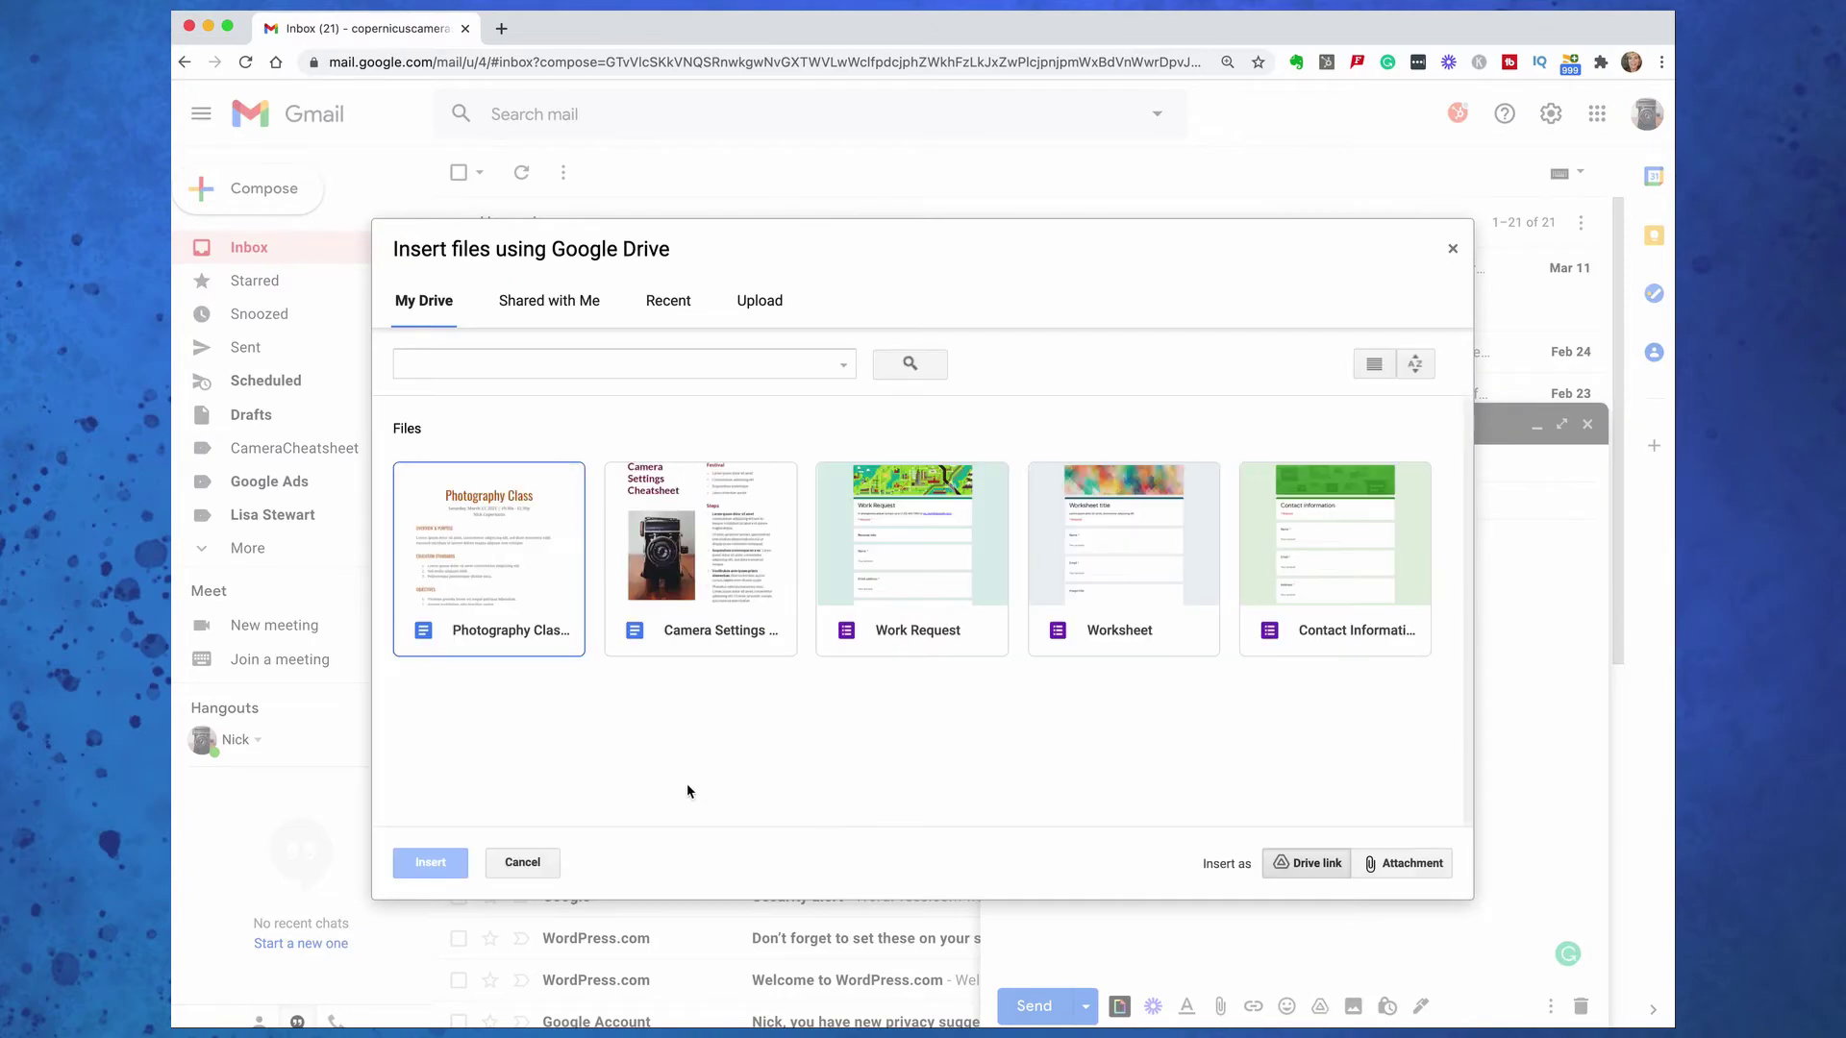
Insert the Photography Class document into the draft as a Drive link
{"action": "left_click", "coordinate": [517, 567]}
{"action": "left_click", "coordinate": [431, 862]}
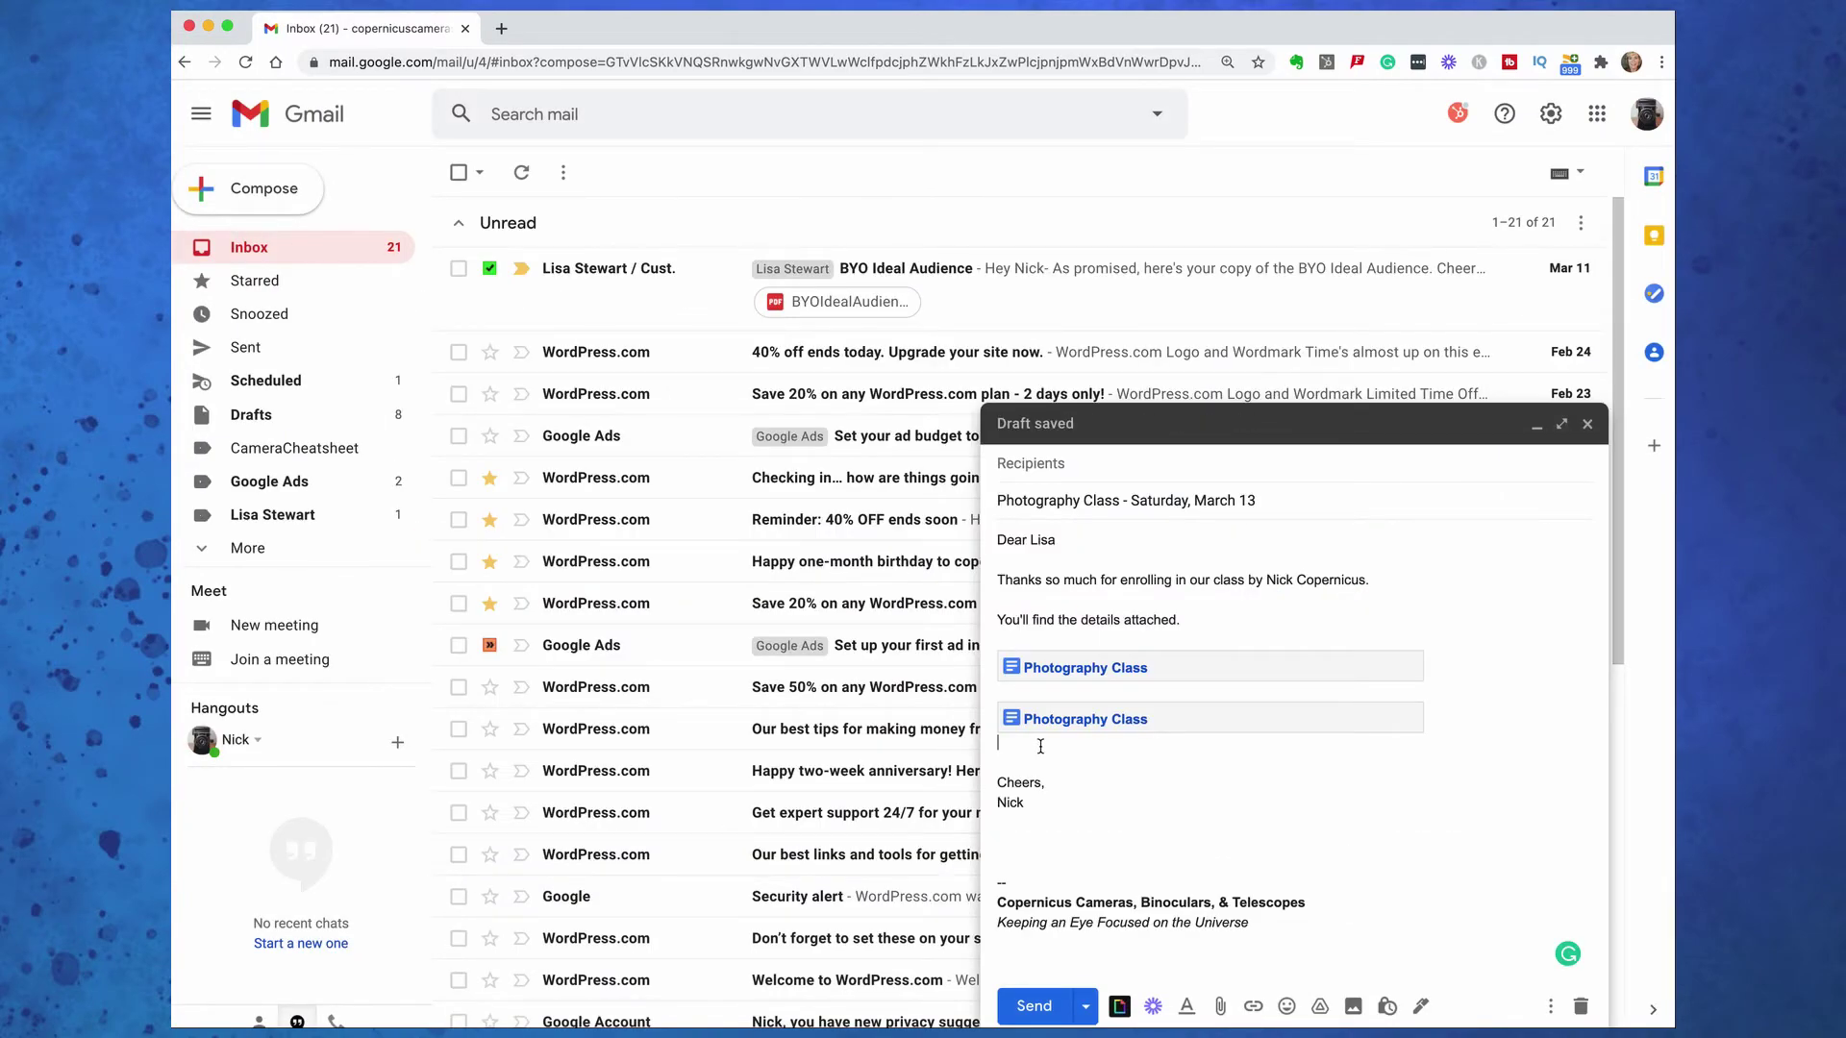
{"action": "left_click", "coordinate": [1046, 697]}
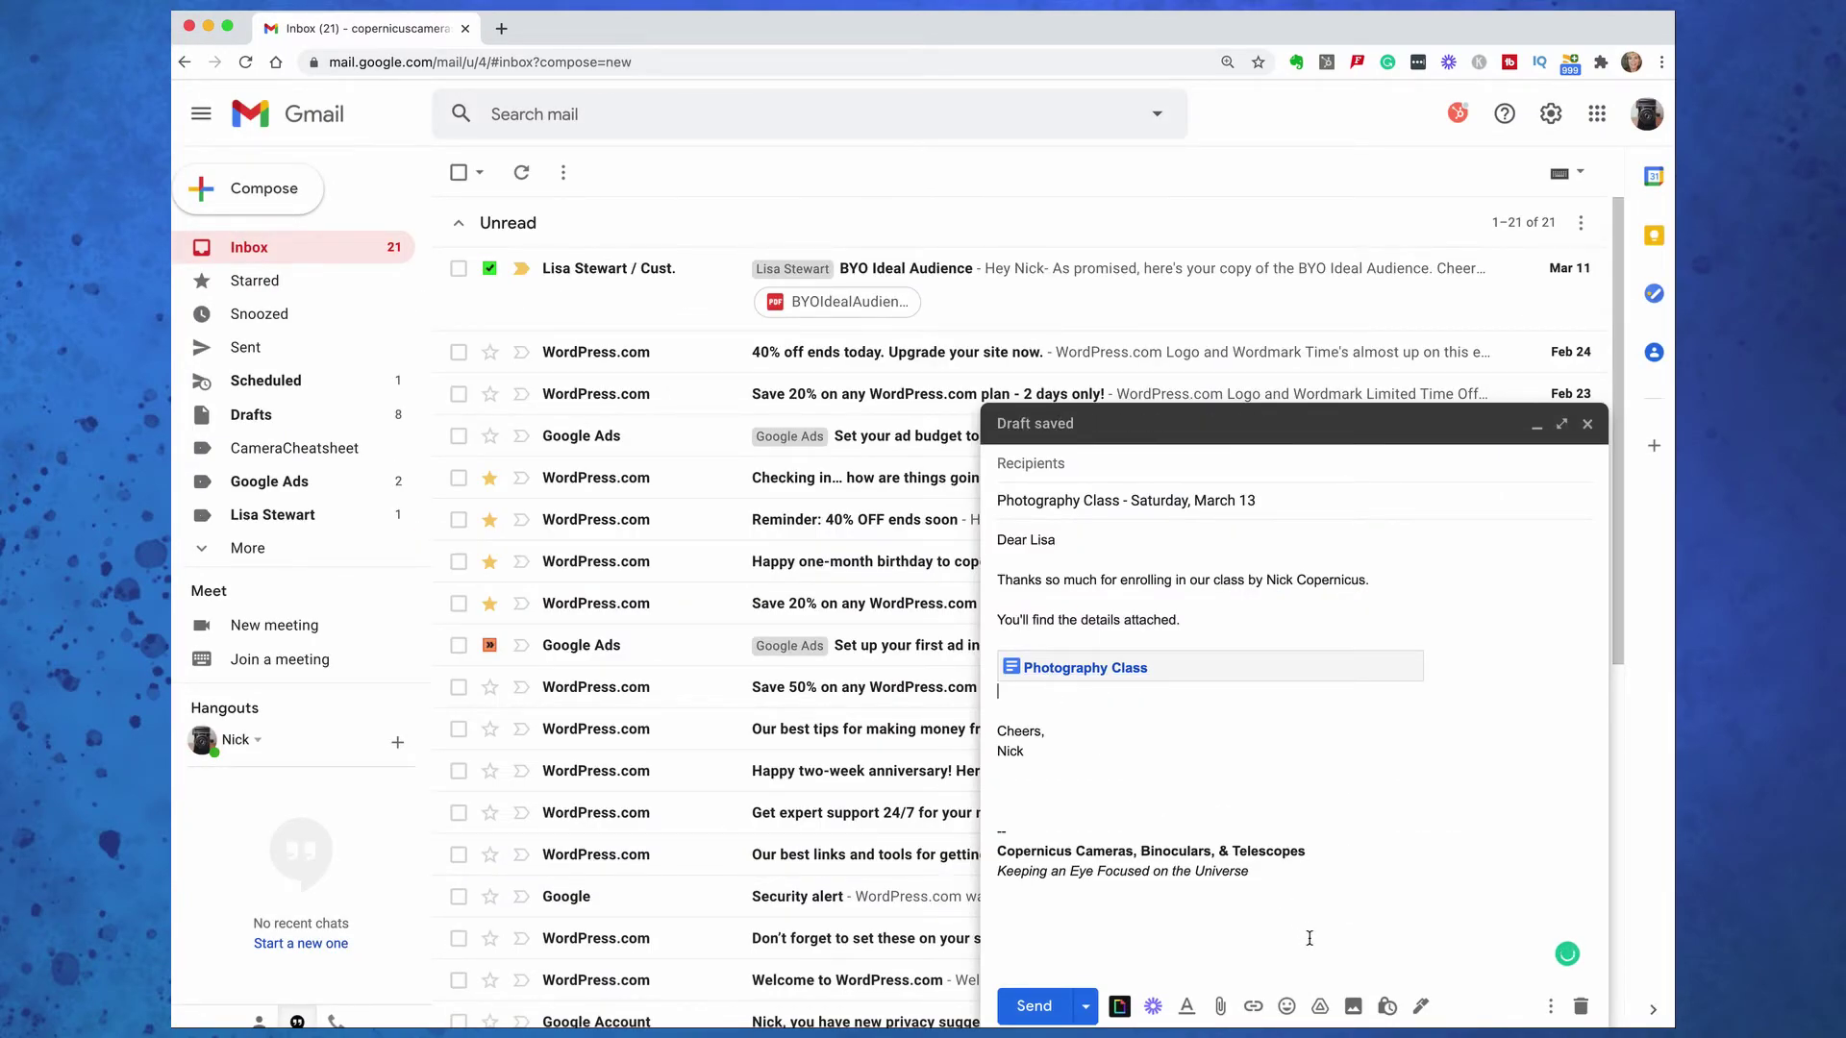
Undo a duplicate Photography Class link and open the linked document
{"action": "left_click", "coordinate": [1320, 1006]}
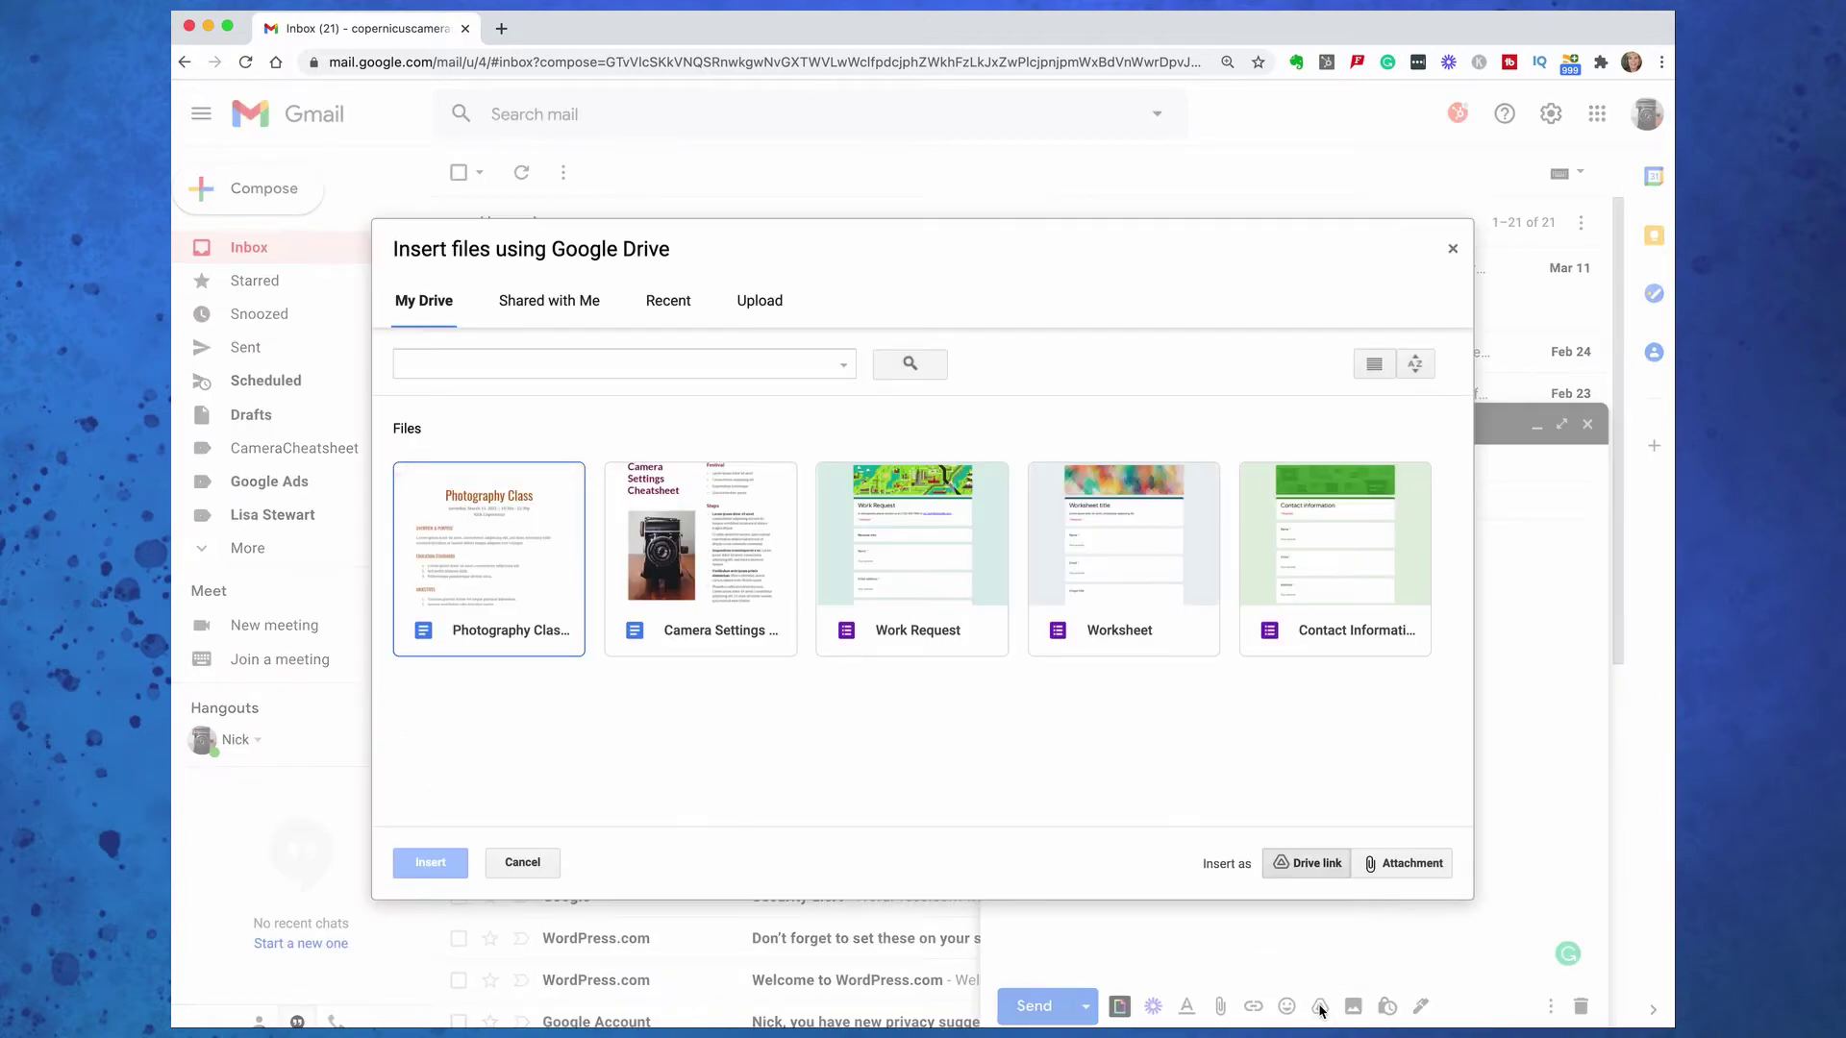
{"action": "left_click", "coordinate": [517, 566]}
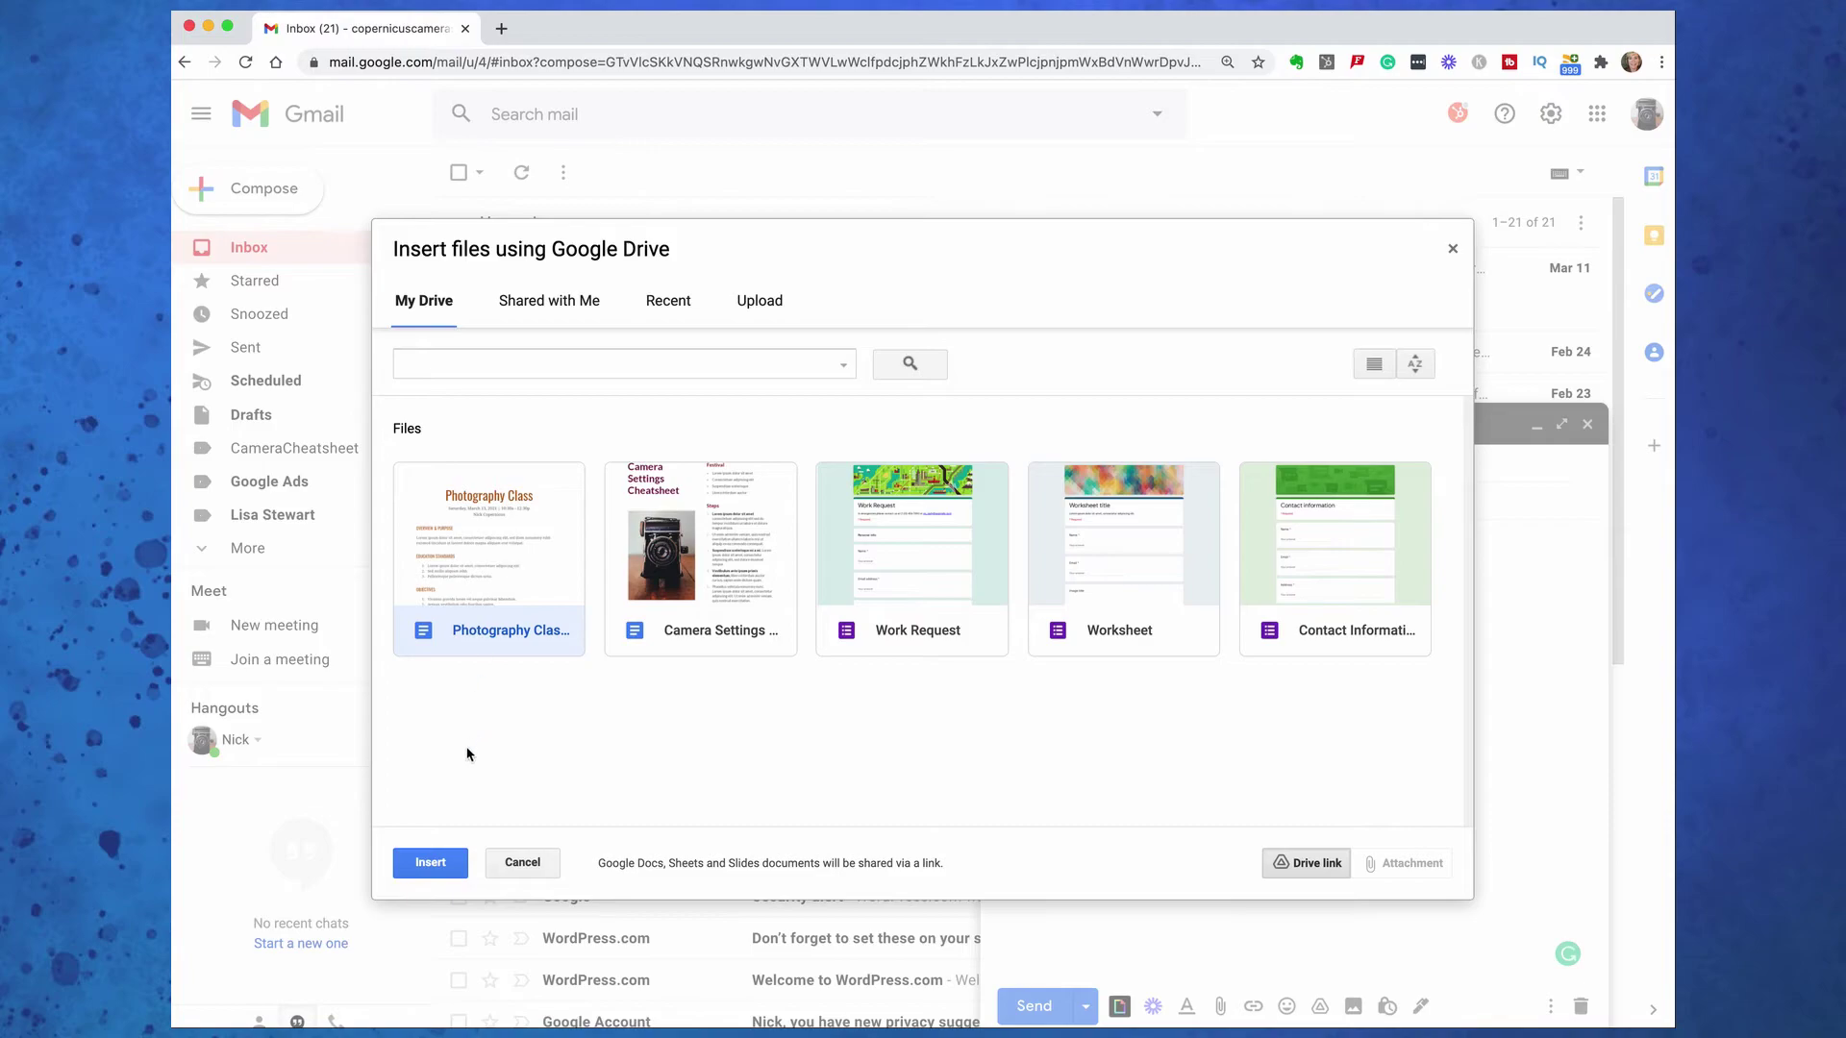
{"action": "left_click", "coordinate": [438, 860]}
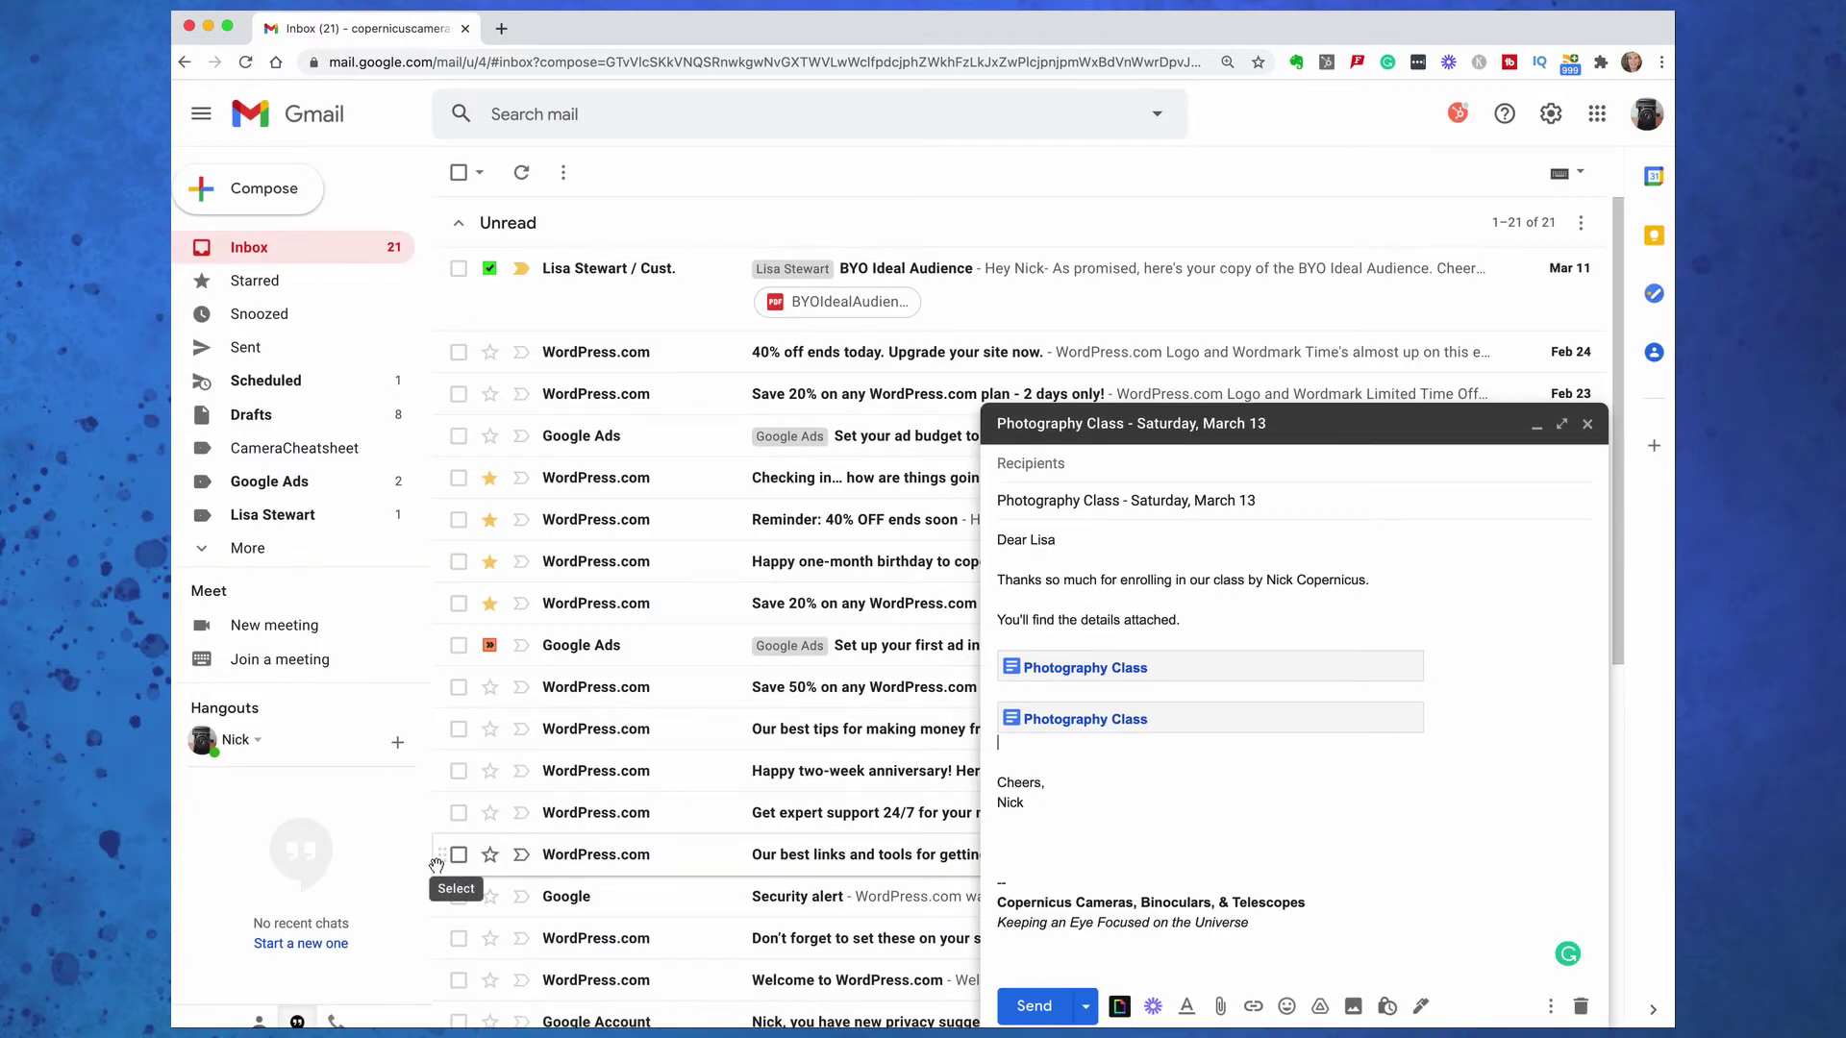
{"action": "key", "text": "ctrl+z"}
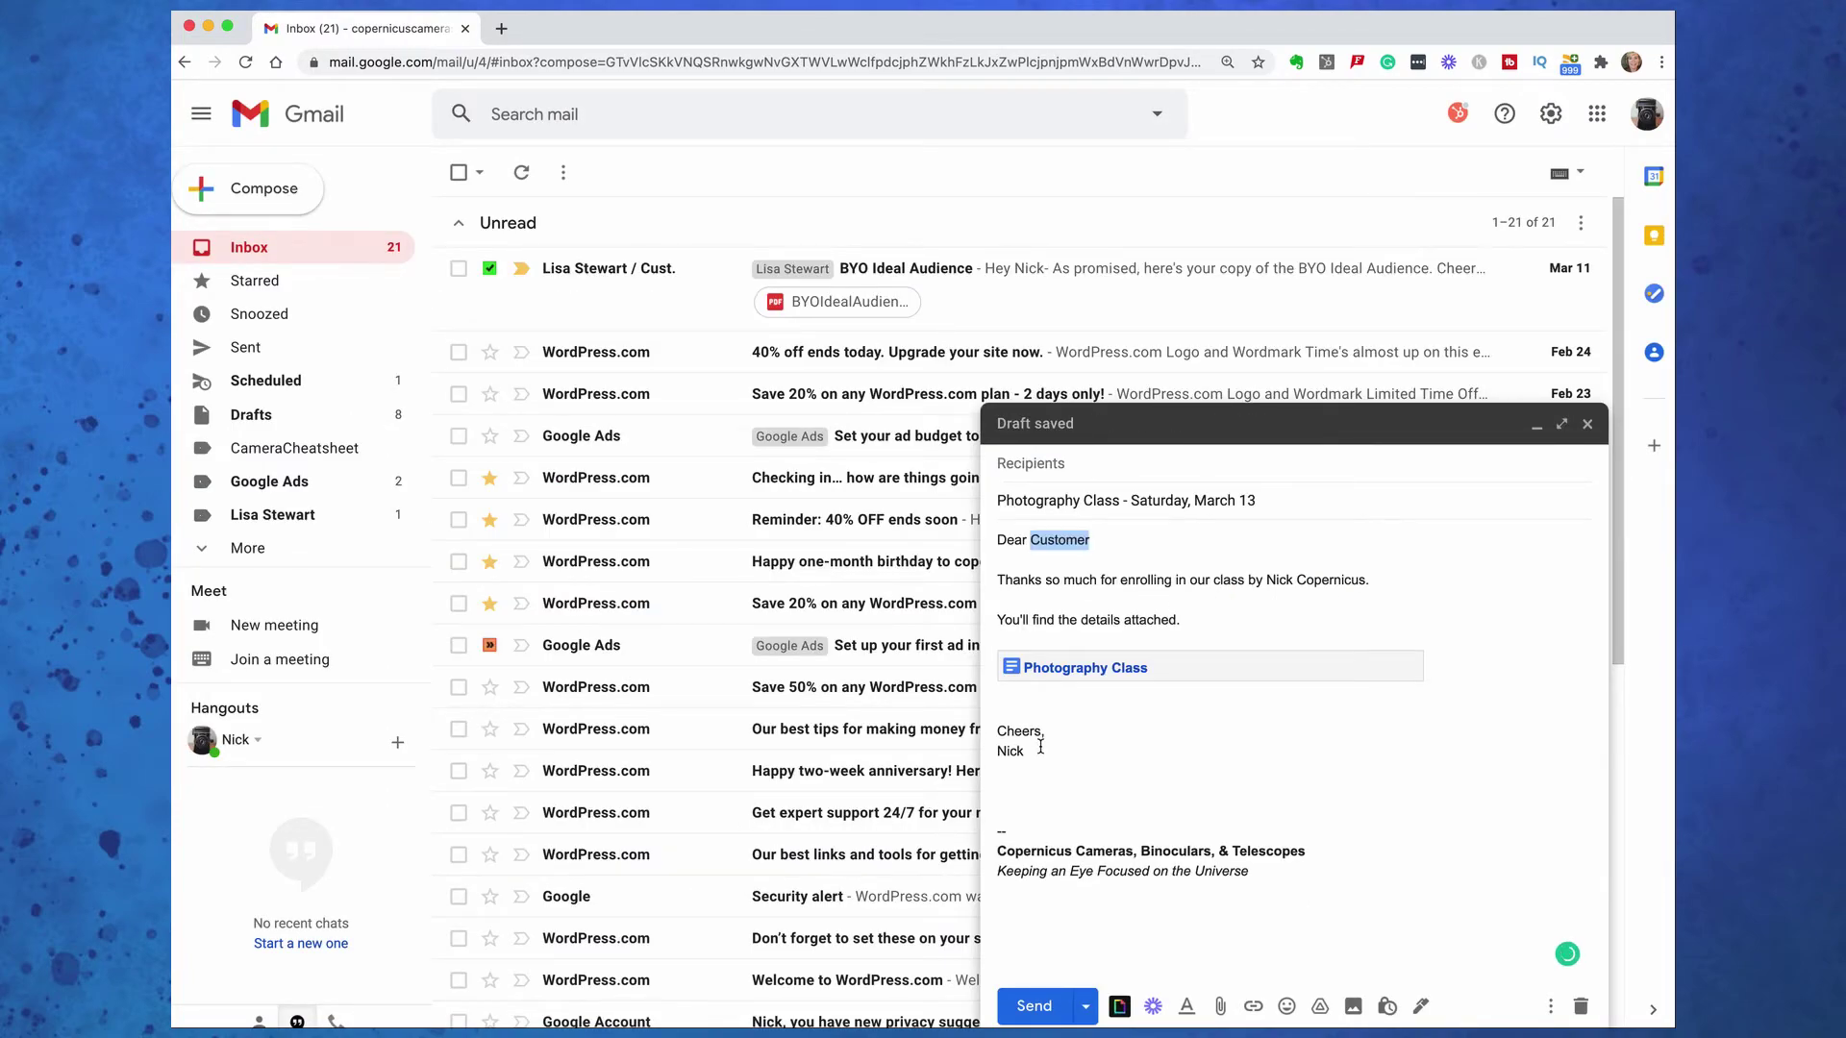
{"action": "left_click", "coordinate": [1055, 700]}
{"action": "left_click", "coordinate": [1086, 668]}
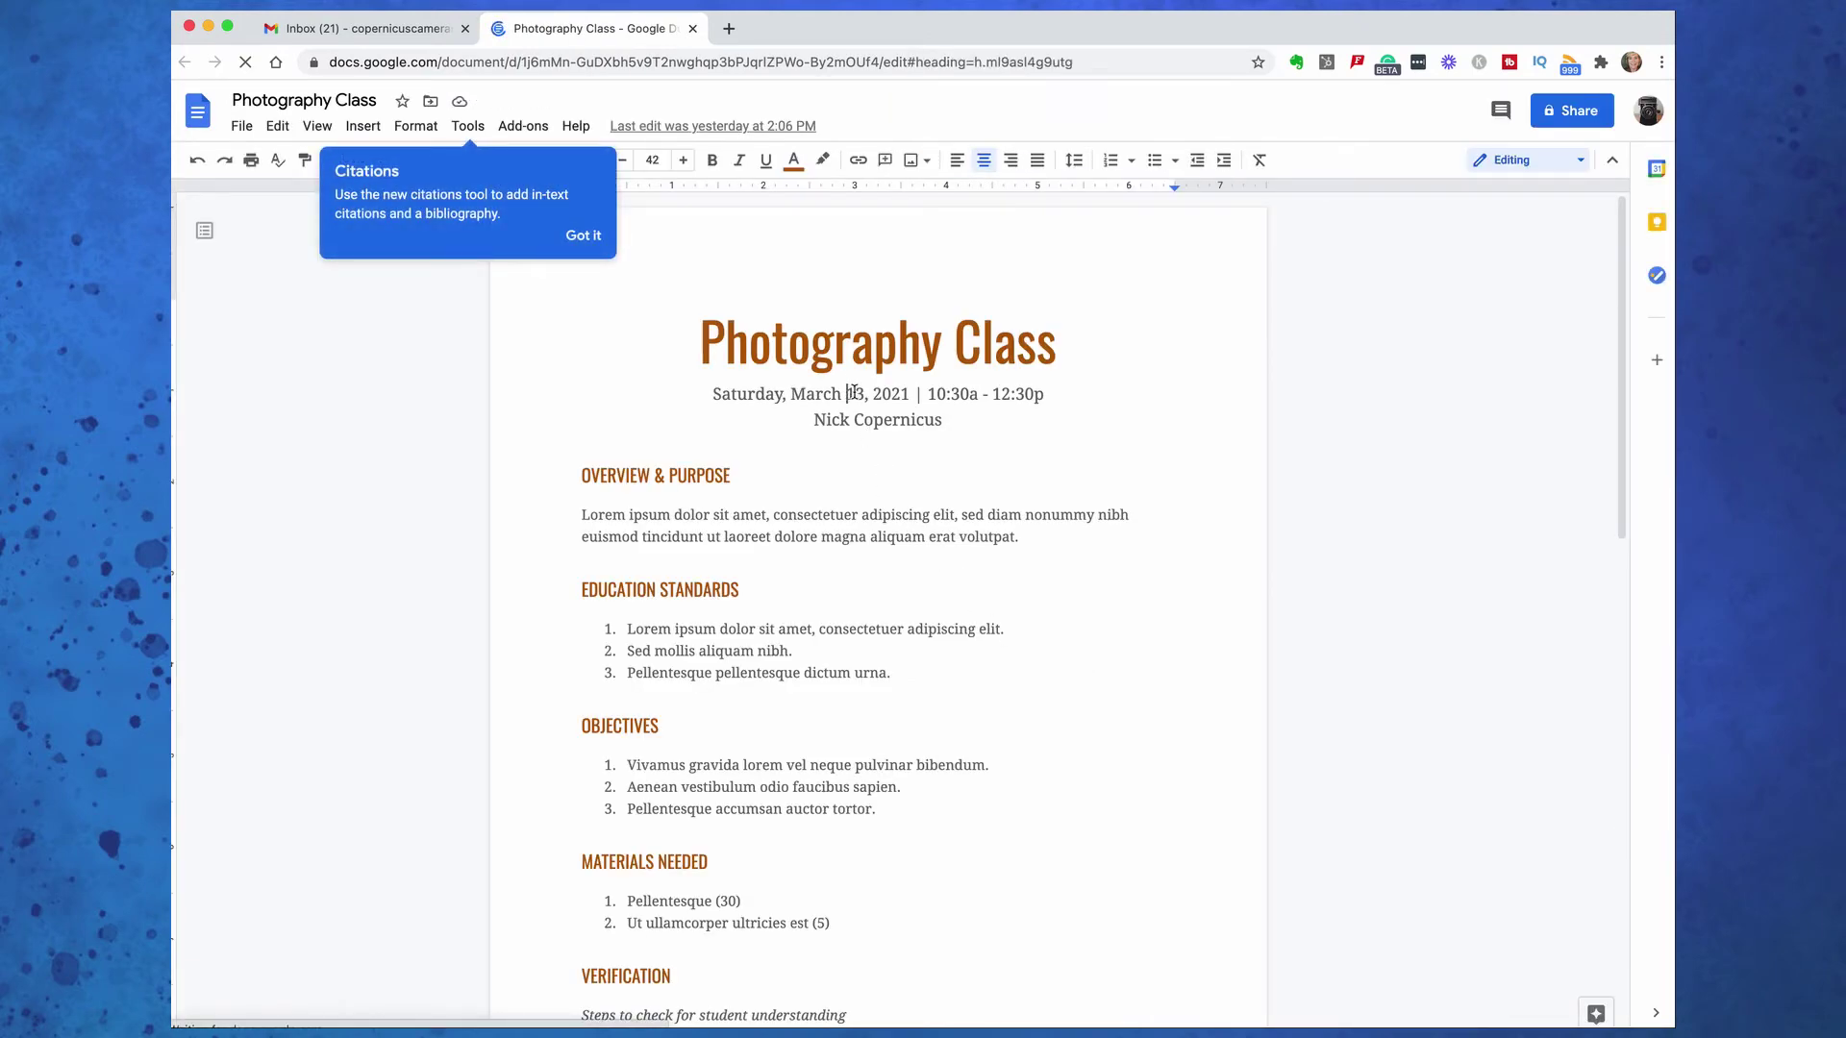
Change the class date from March 13 to March 20, 2021, then close and reopen the doc
{"action": "left_click_drag", "start_coordinate": [847, 394], "coordinate": [862, 393]}
{"action": "type", "text": "20"}
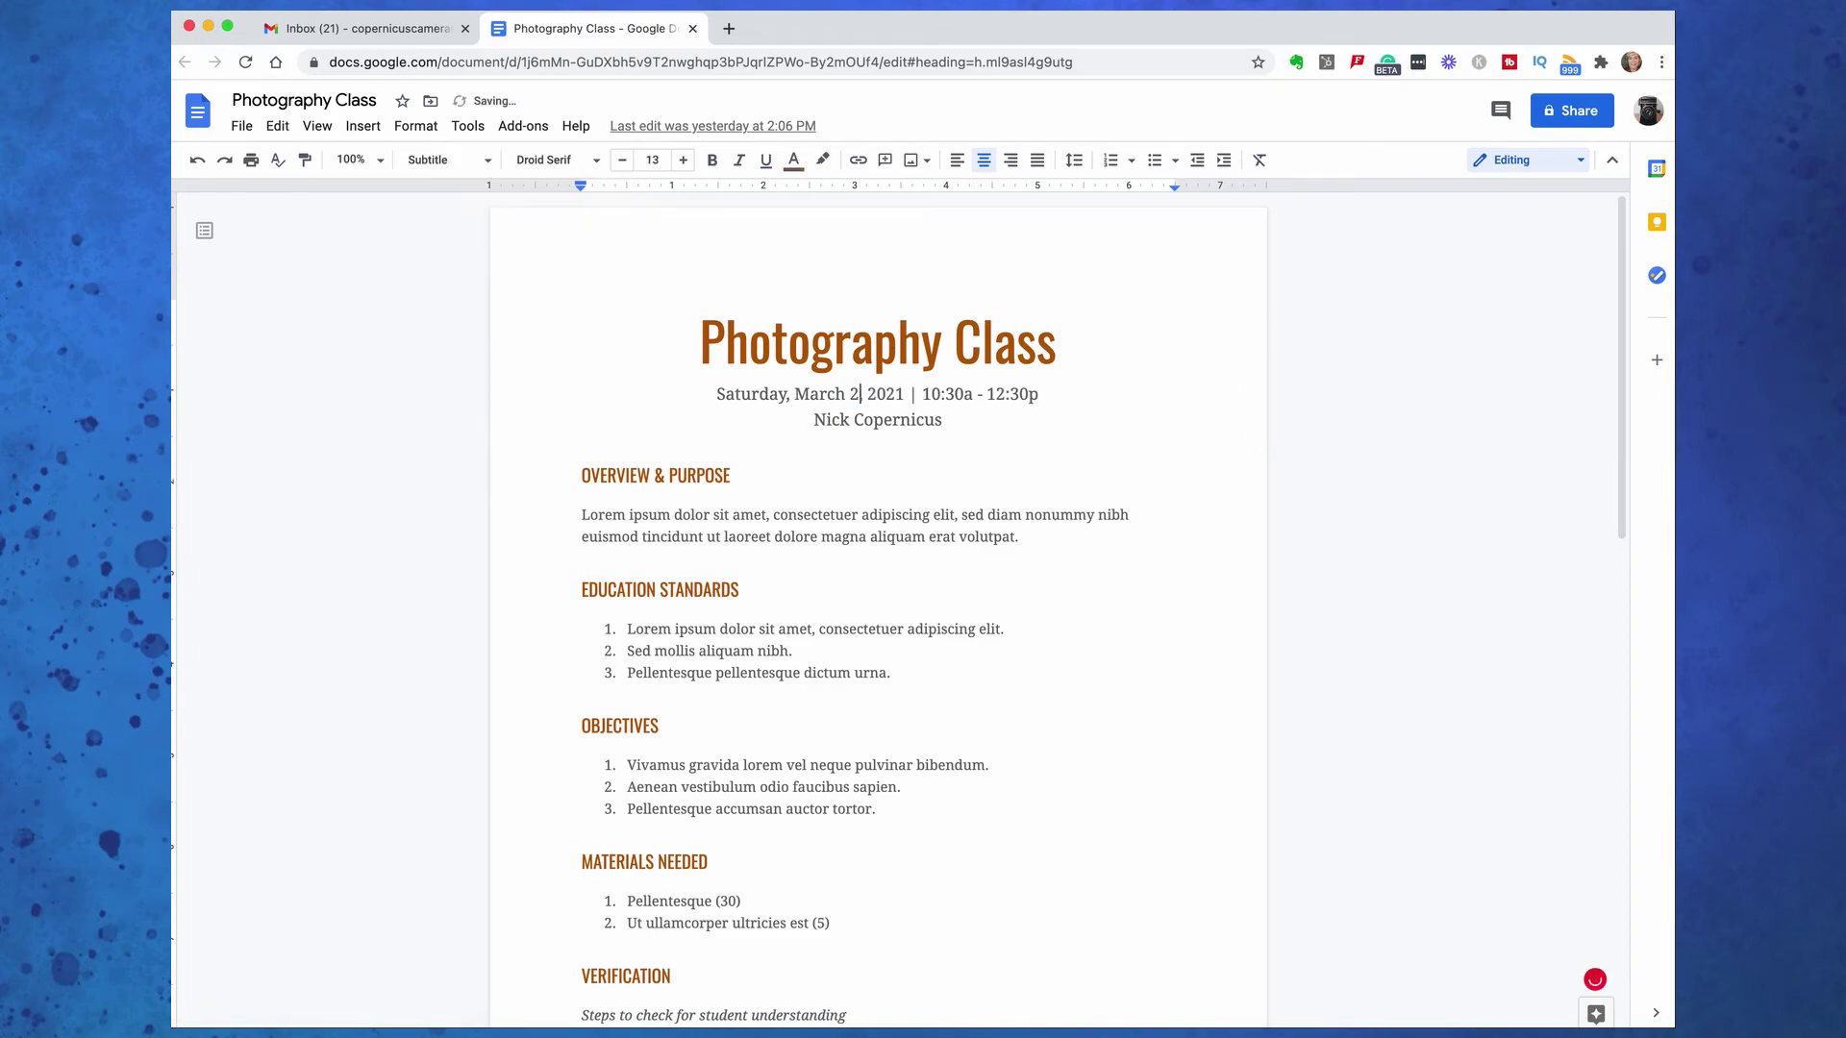
{"action": "key", "text": "super+Up"}
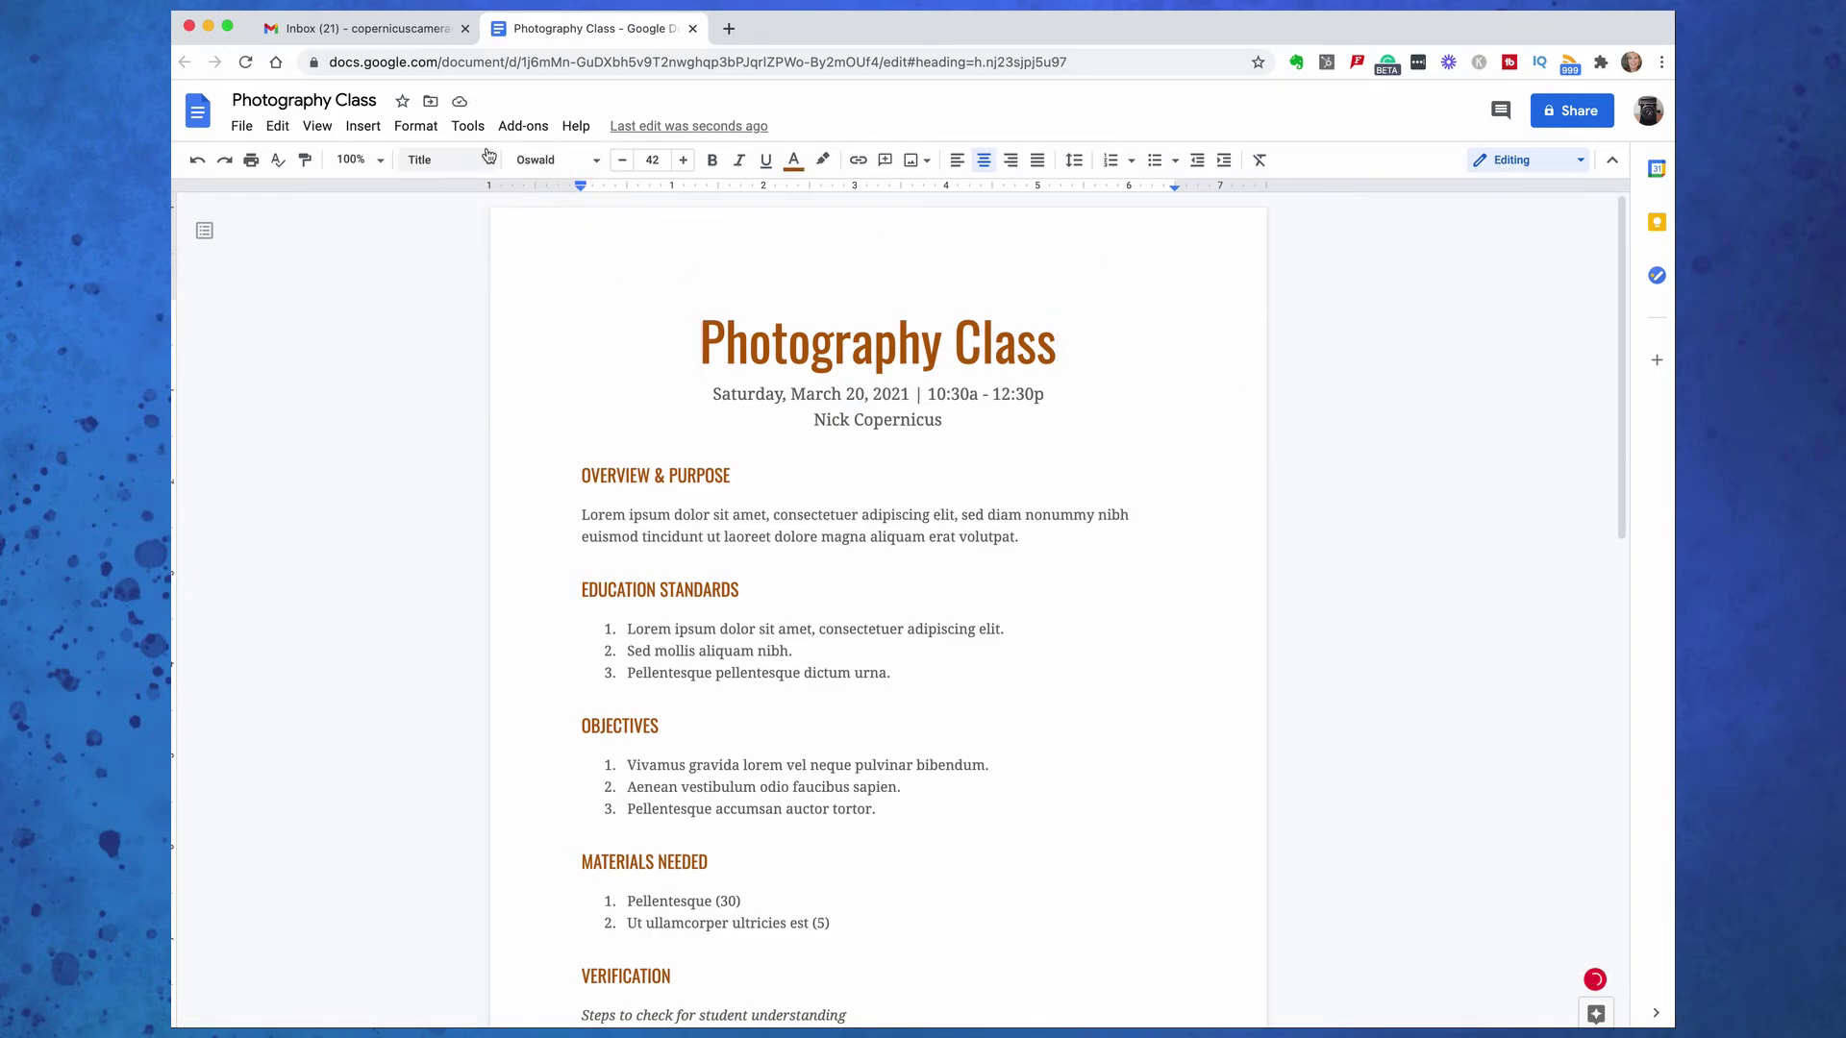
{"action": "left_click", "coordinate": [693, 28]}
{"action": "left_click", "coordinate": [1123, 667]}
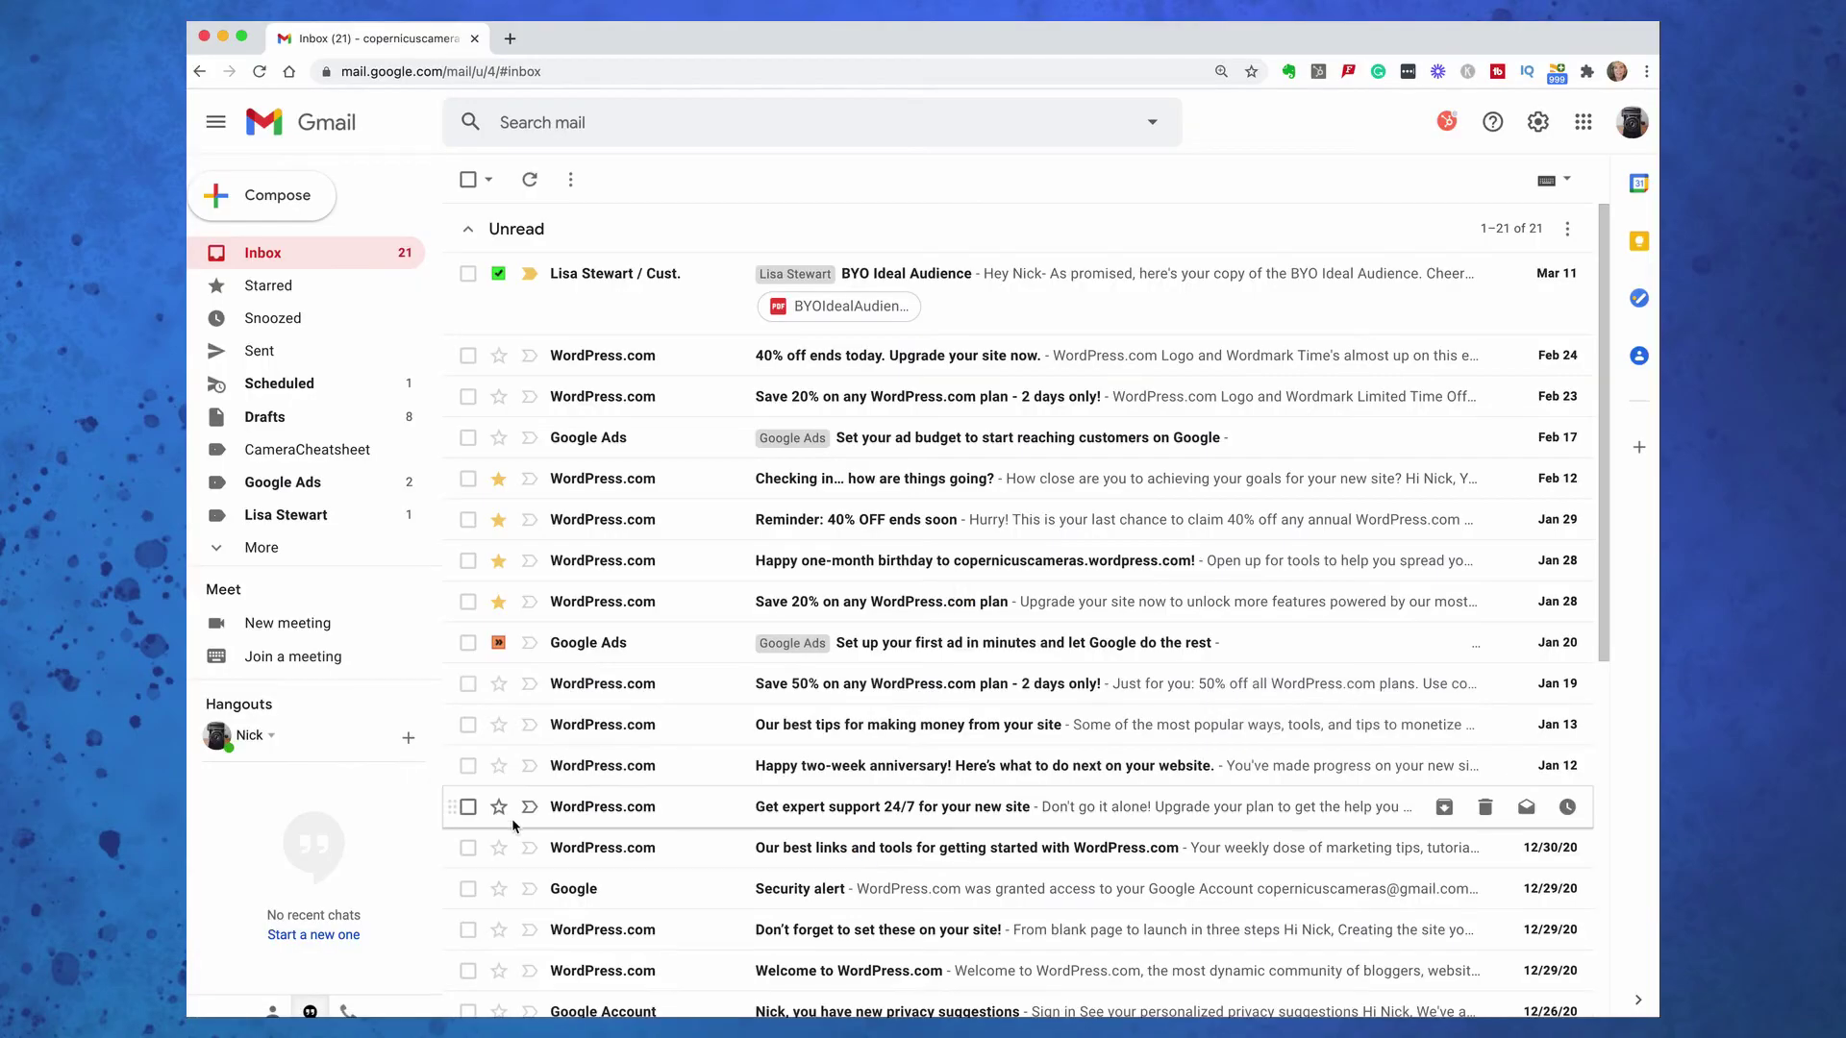
Create a new Meet meeting, copy its invite, and start the call
{"action": "left_click", "coordinate": [287, 623]}
{"action": "left_click", "coordinate": [862, 663]}
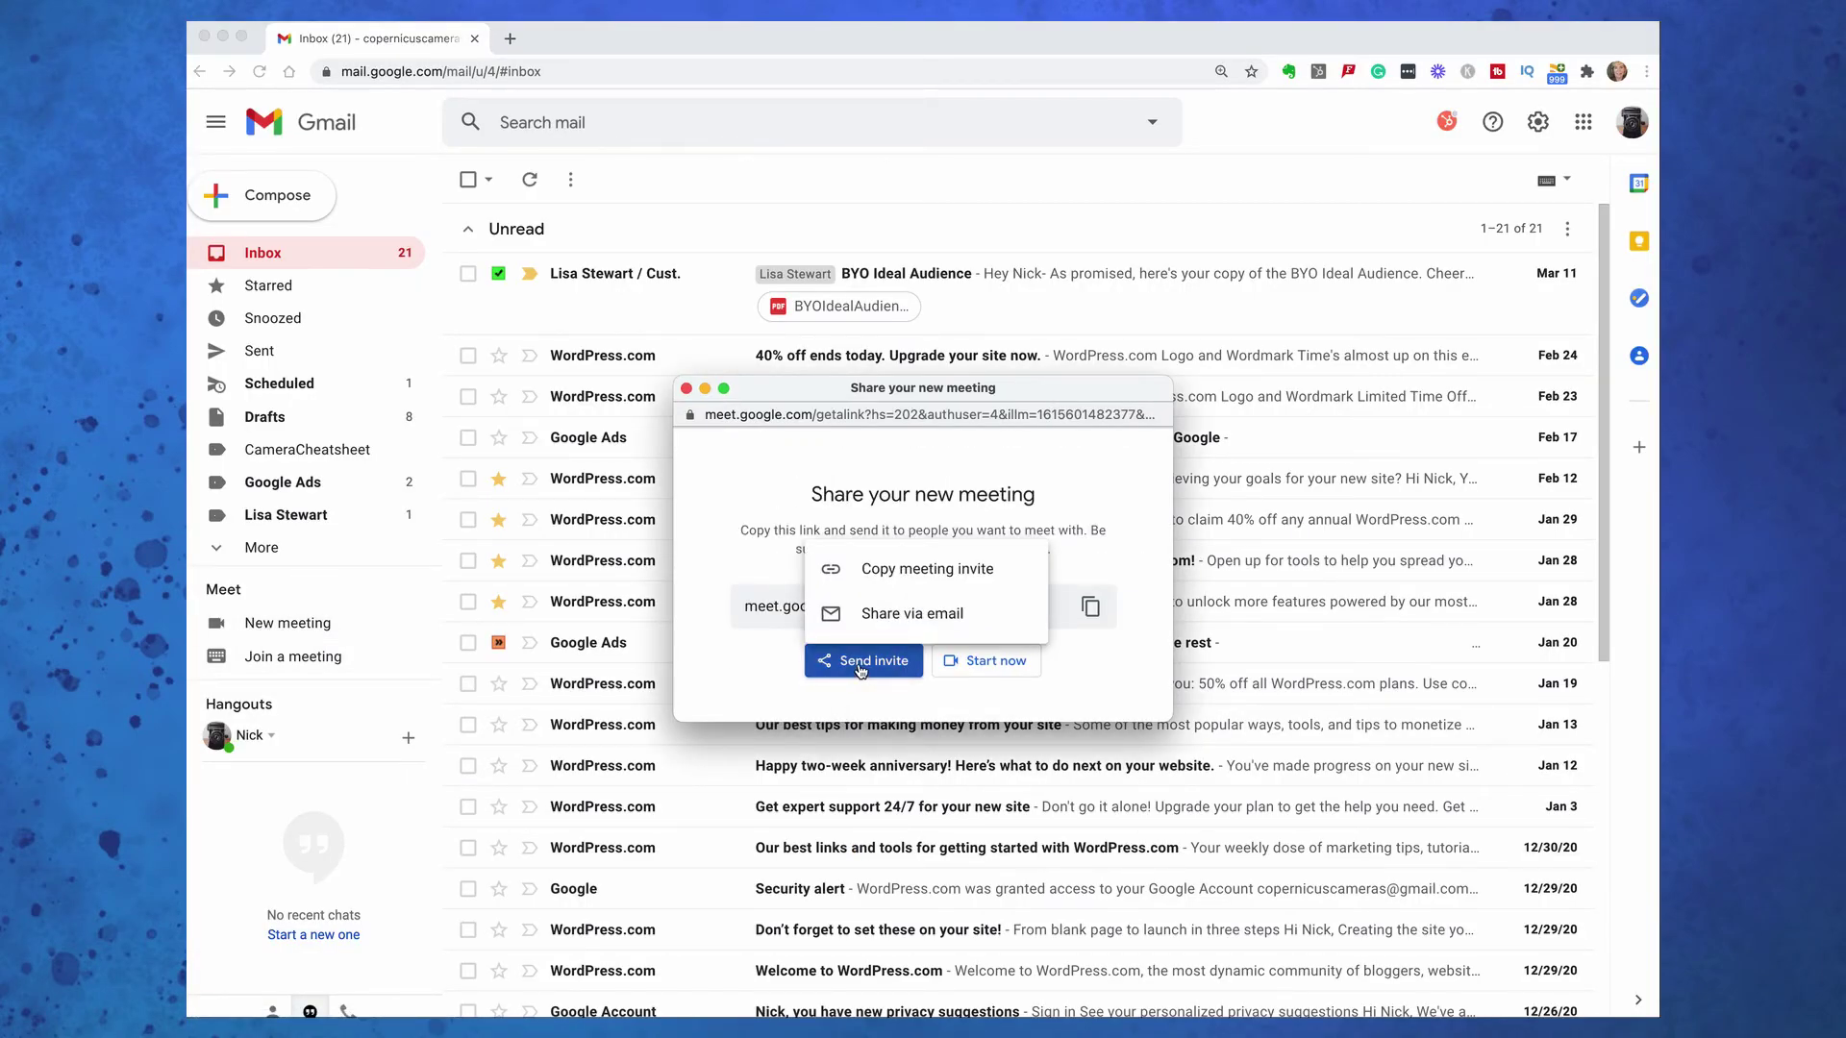
{"action": "left_click", "coordinate": [893, 577]}
{"action": "left_click", "coordinate": [991, 660]}
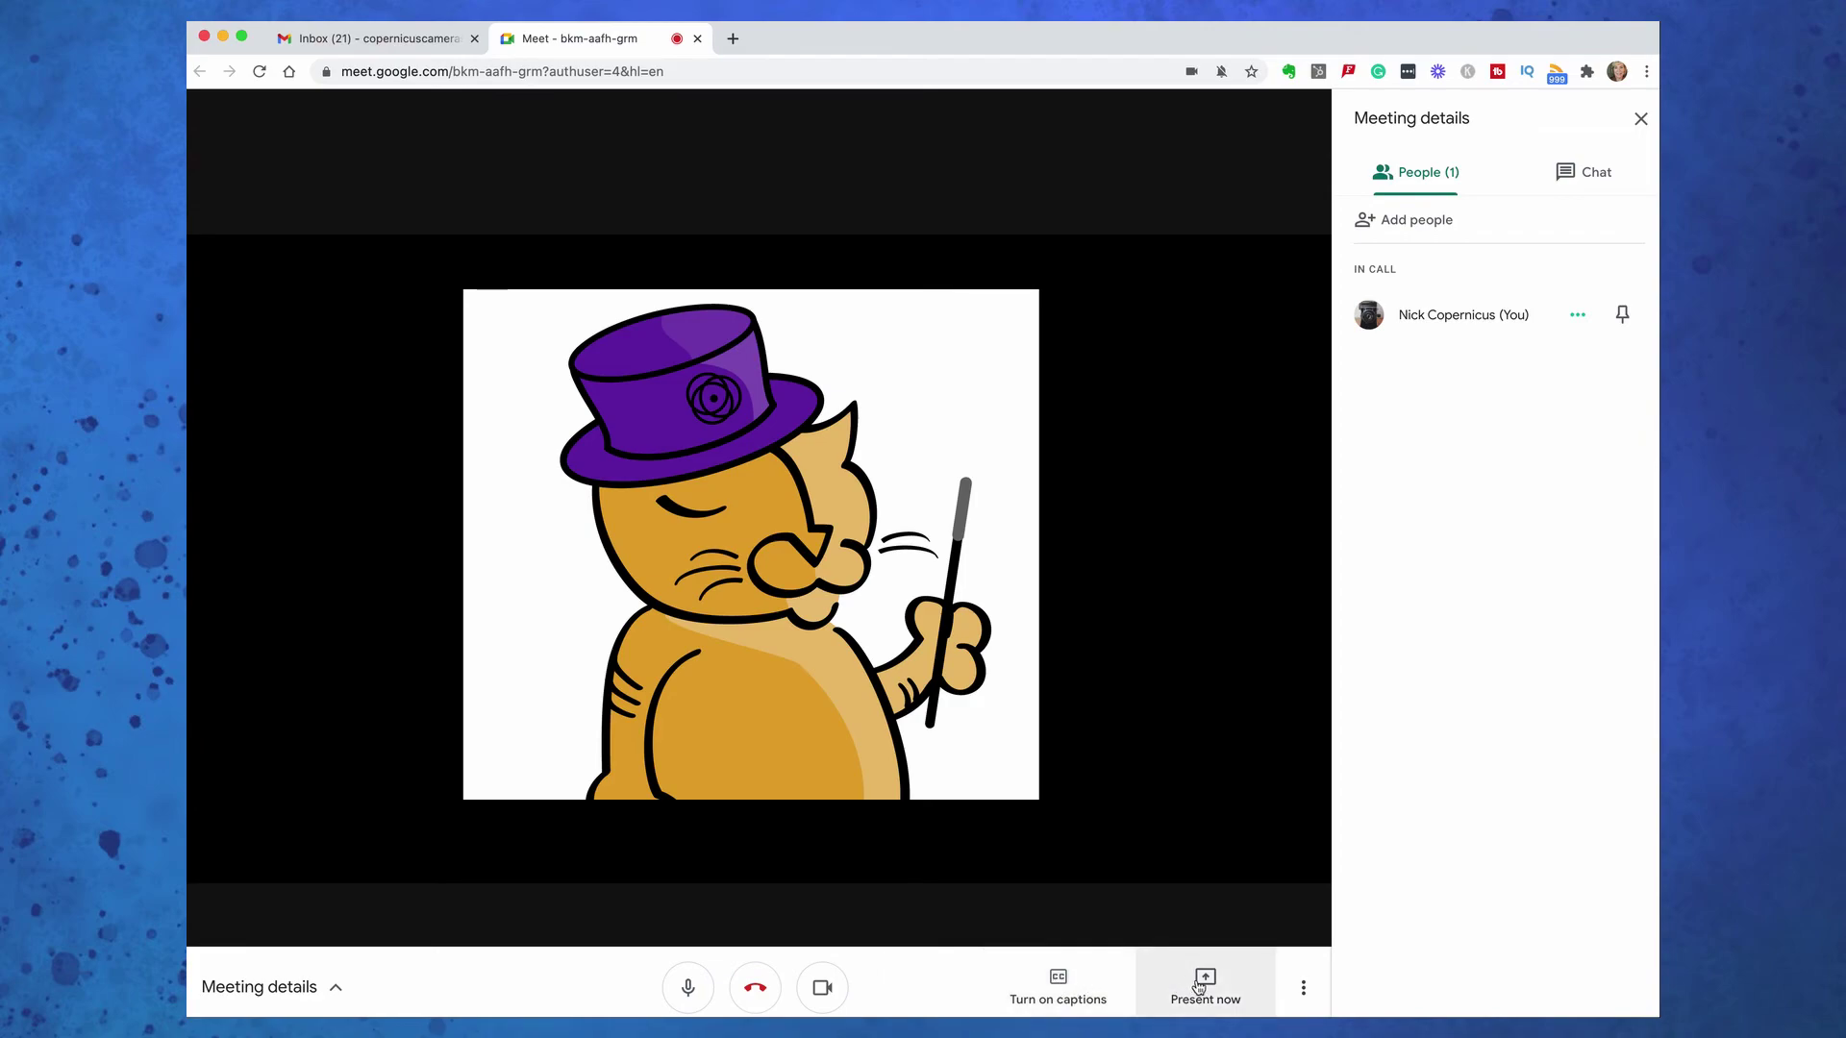
Open the call's chat and type 'Hello' to everyone
{"action": "left_click", "coordinate": [1302, 990]}
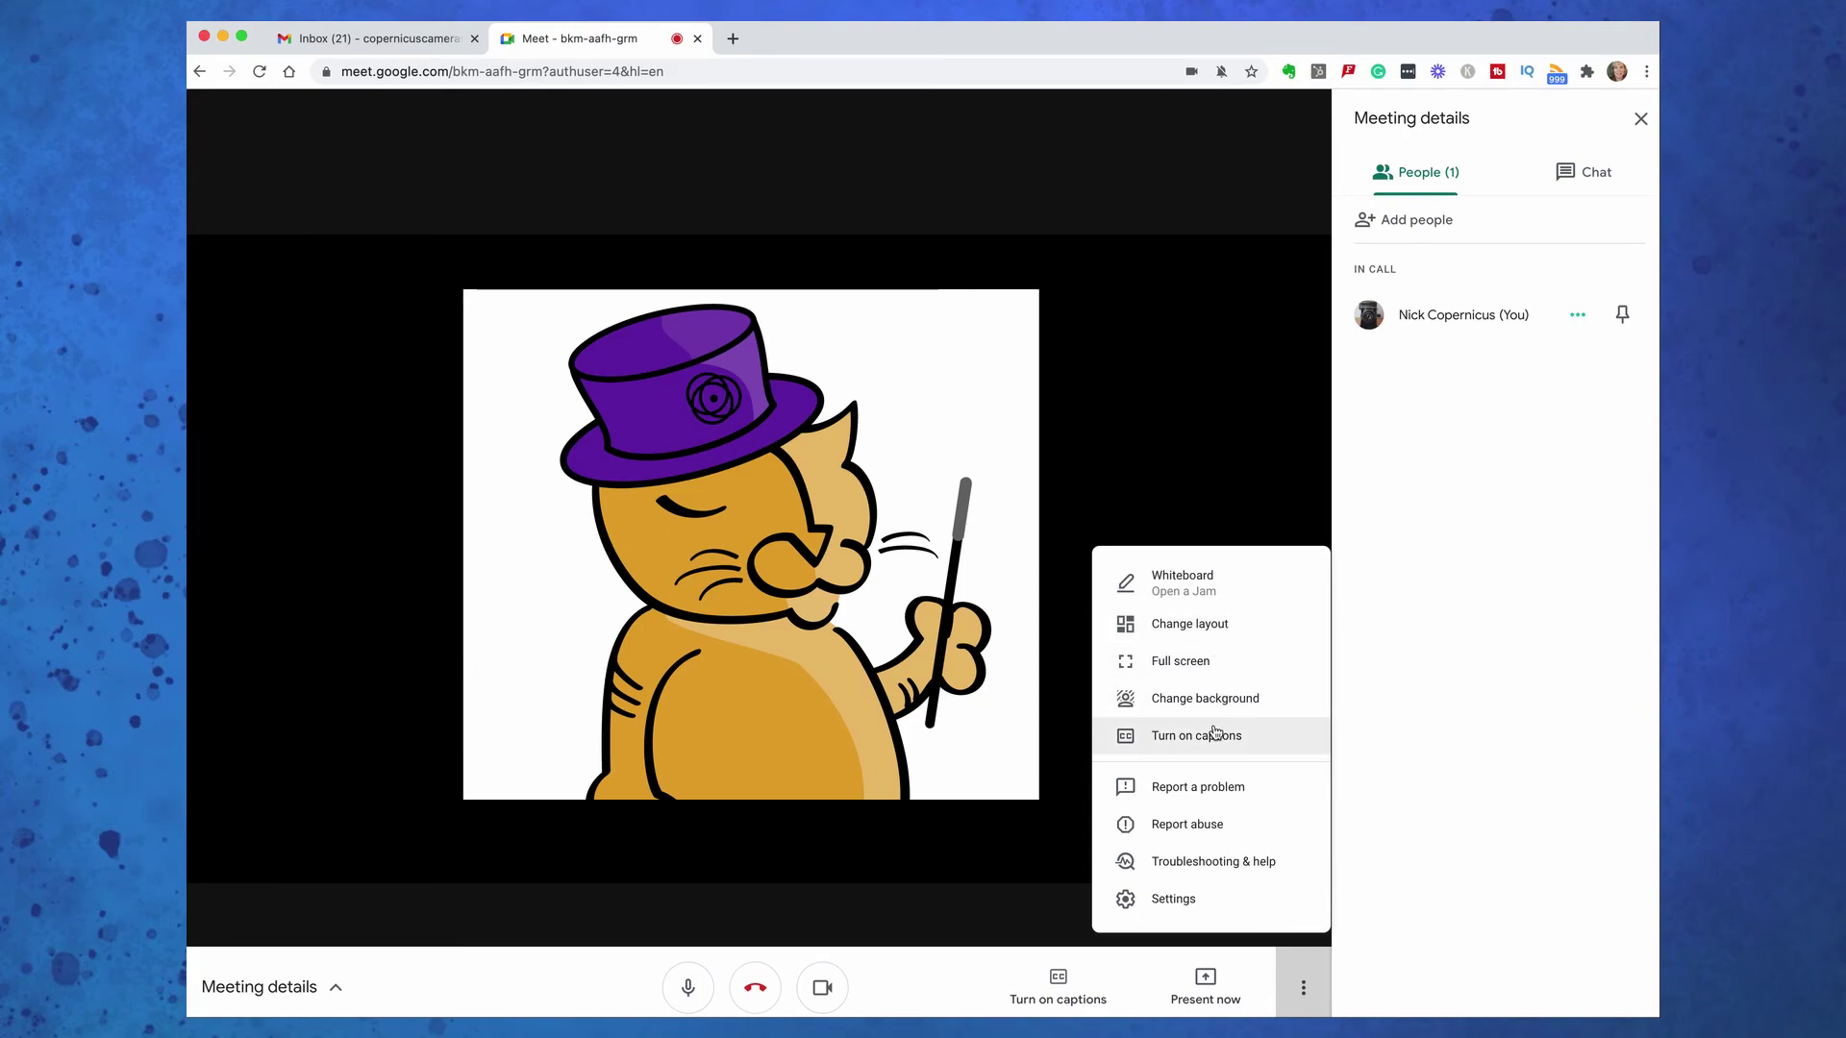
{"action": "left_click", "coordinate": [1426, 733]}
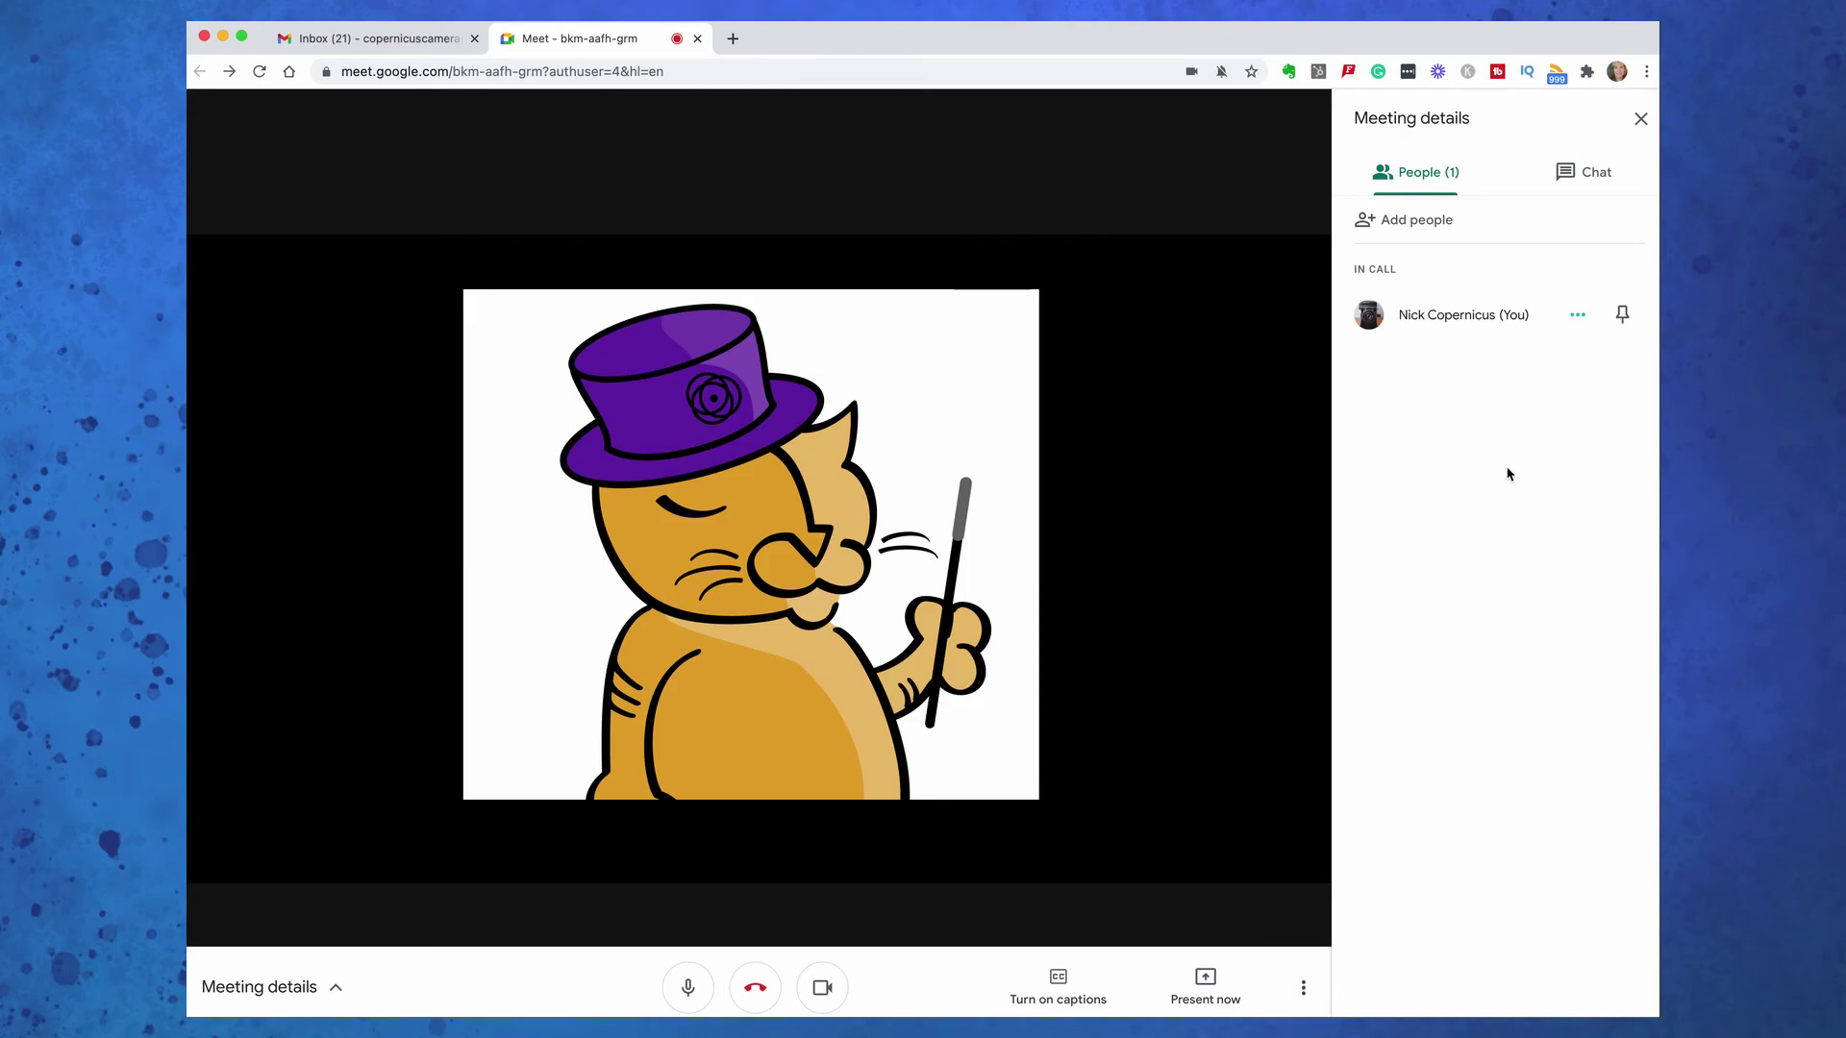
{"action": "left_click", "coordinate": [1573, 178]}
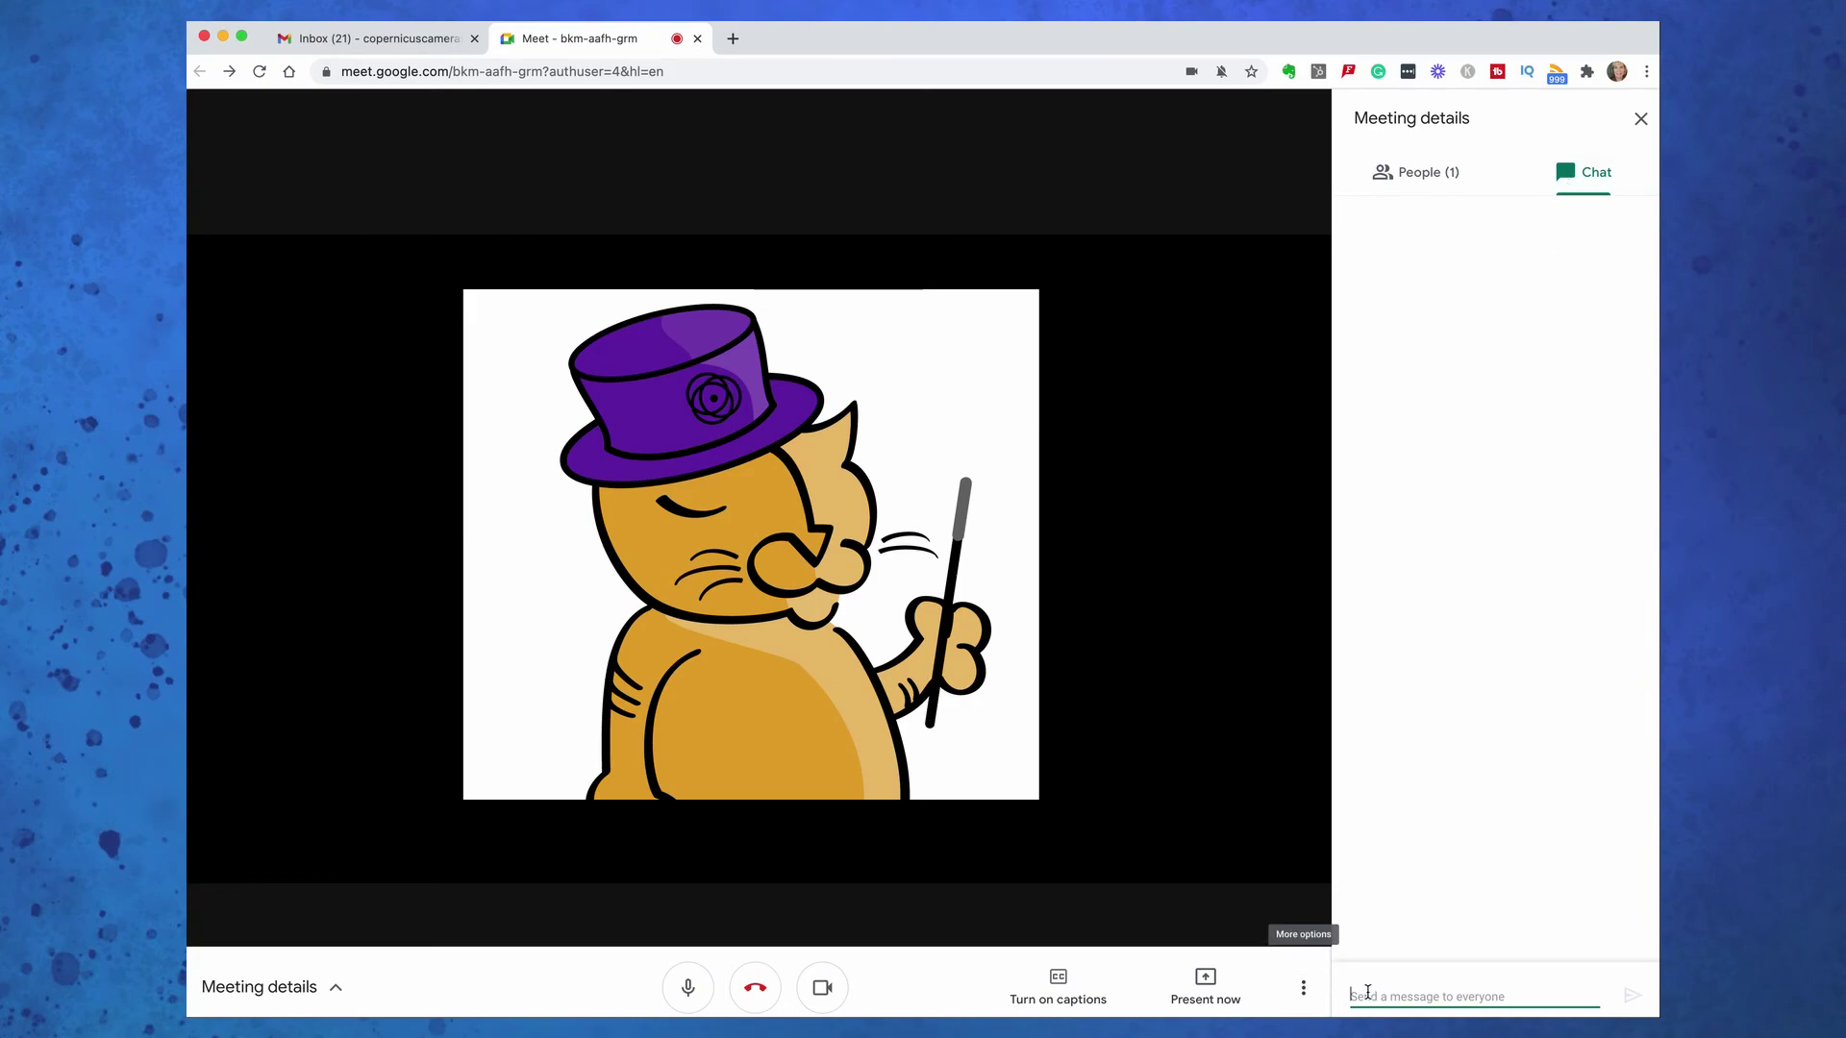
{"action": "type", "text": "Hello"}
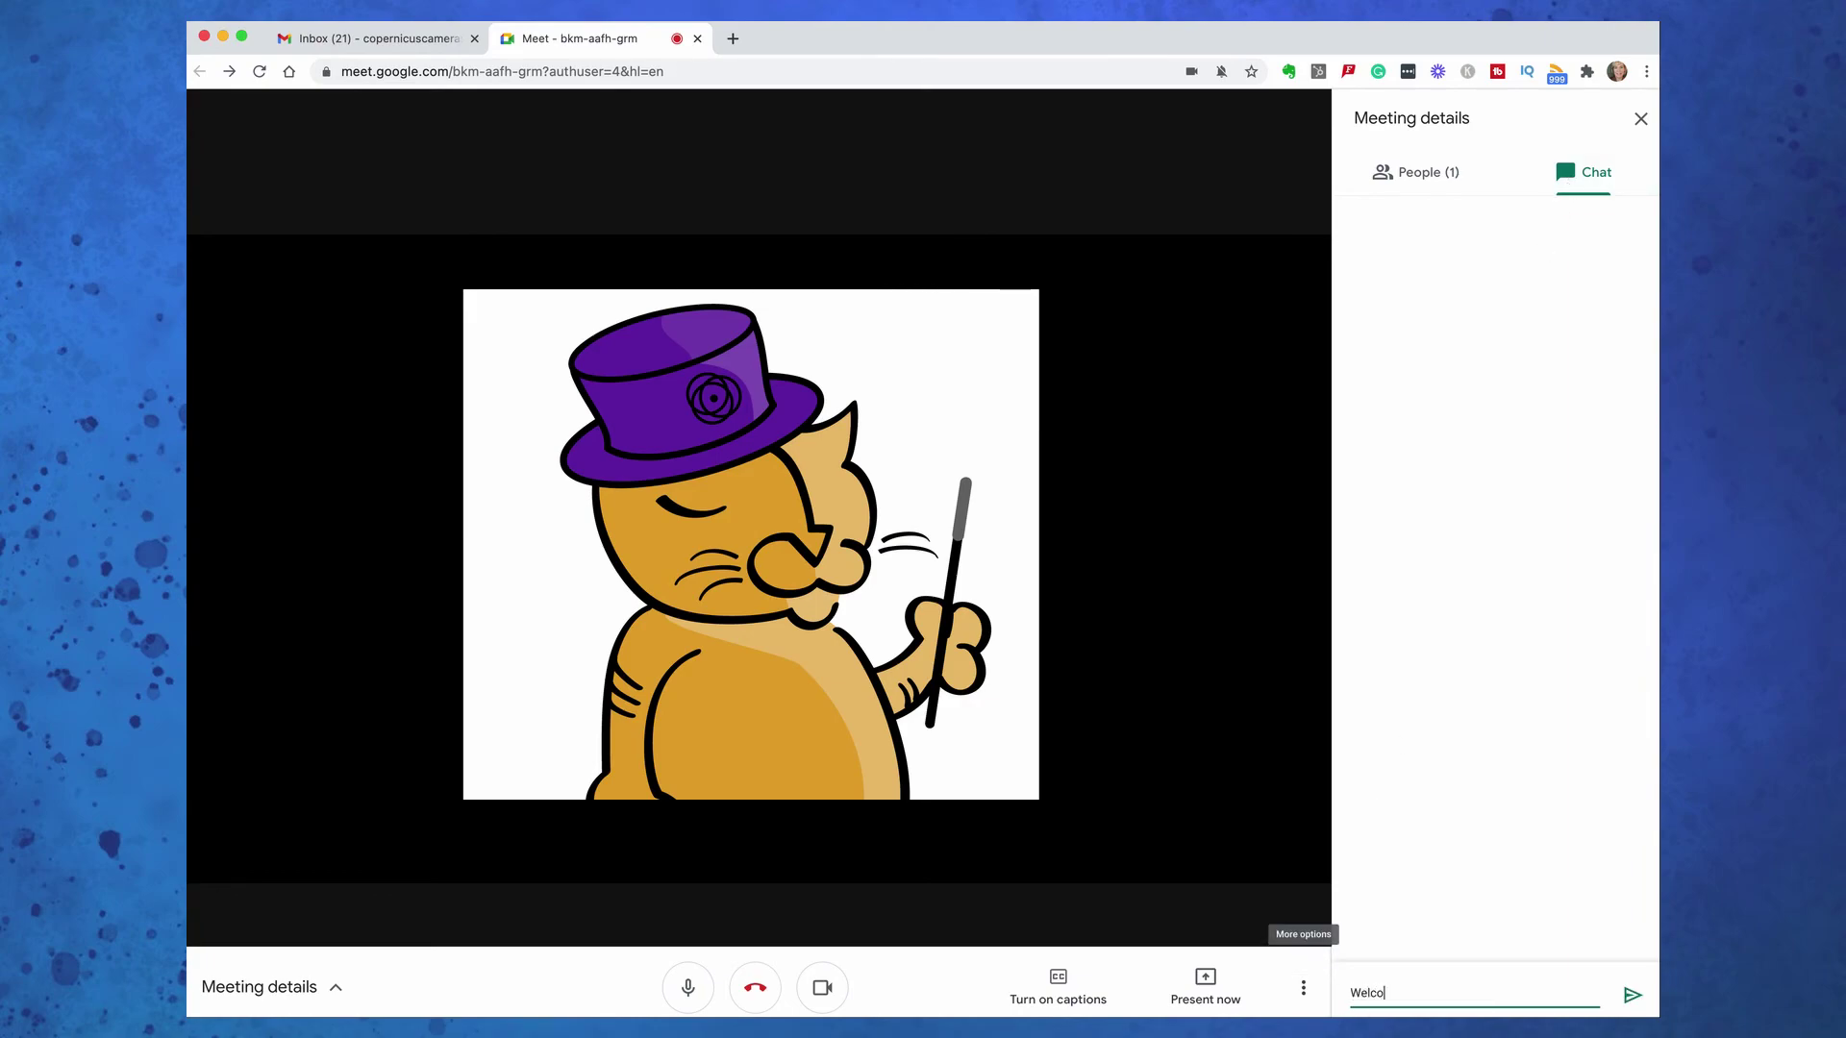